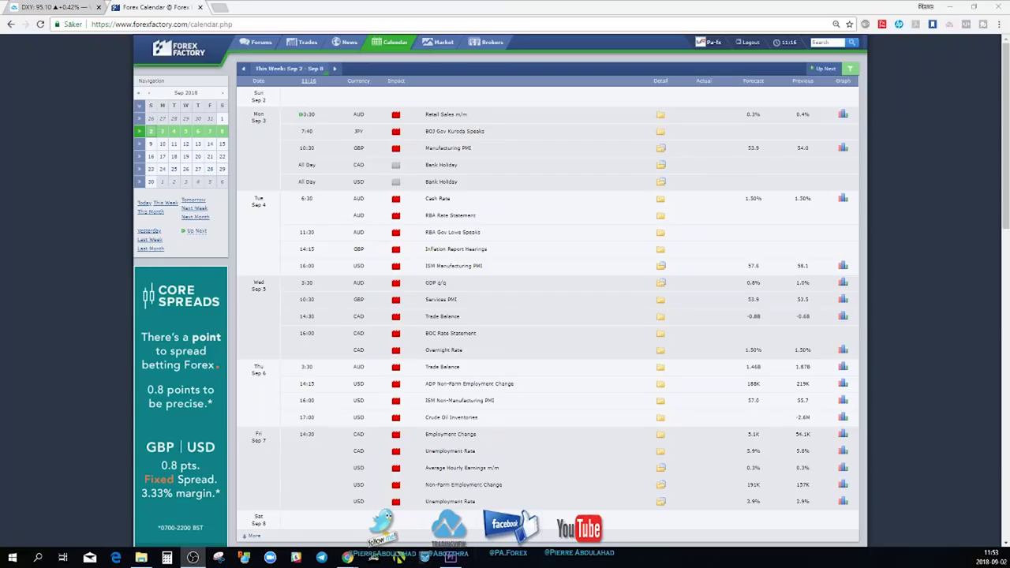
- Look through the Sep 2 - Sep 8 economic calendar events
{"action": "scroll", "coordinate": [709, 308], "scroll_direction": "down", "scroll_amount": 1}
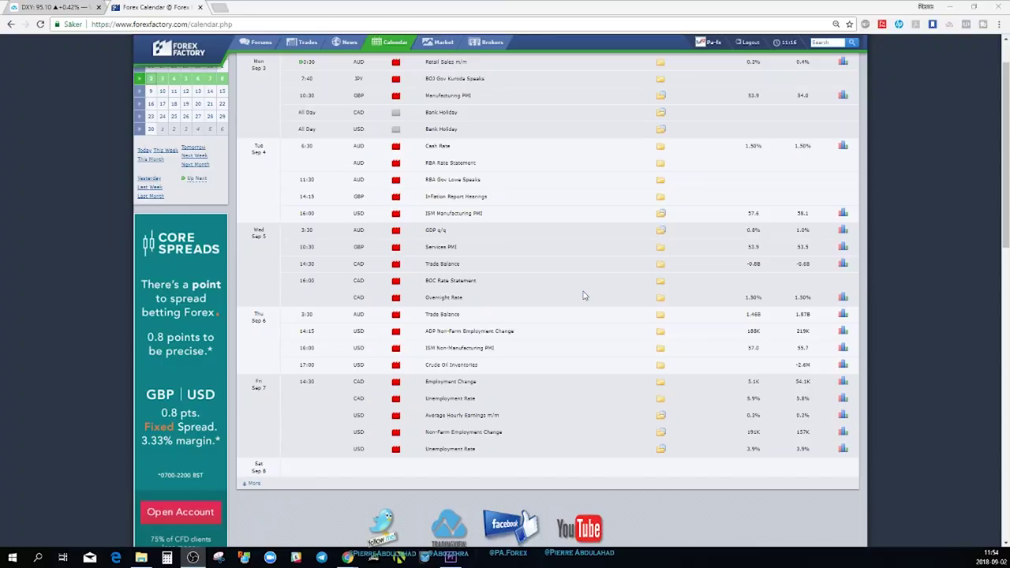
{"action": "scroll", "coordinate": [559, 294], "scroll_direction": "up", "scroll_amount": 1}
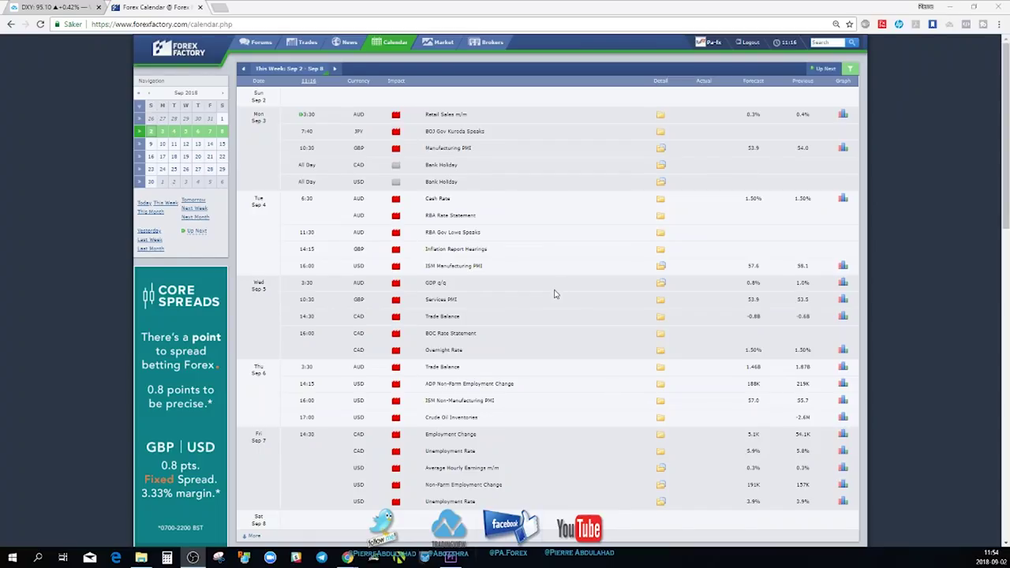
- Switch to the TradingView DXY chart and display it on the weekly timeframe
{"action": "left_click", "coordinate": [55, 6]}
{"action": "scroll", "coordinate": [546, 199], "scroll_direction": "down", "scroll_amount": 1}
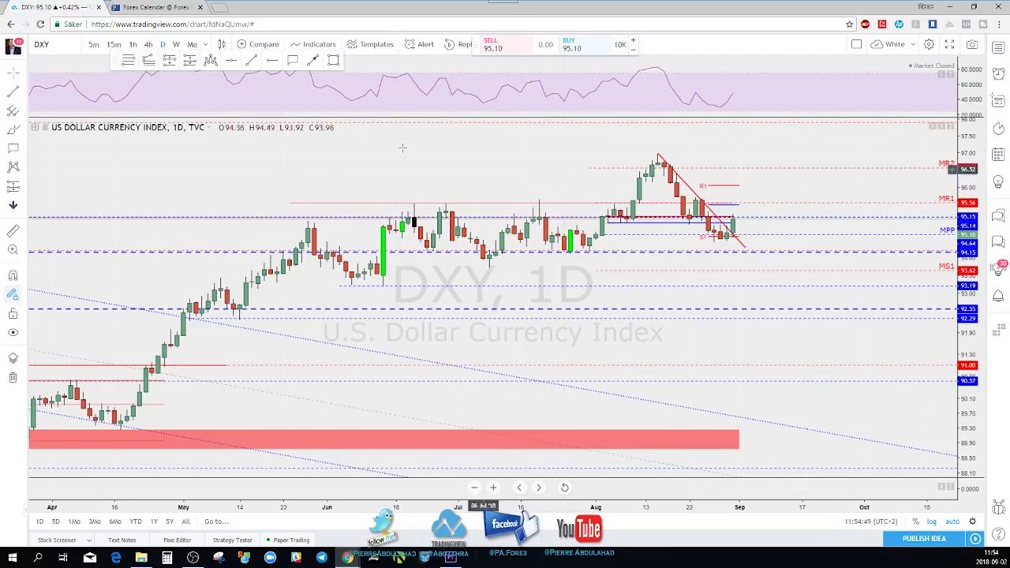
{"action": "left_click", "coordinate": [176, 44]}
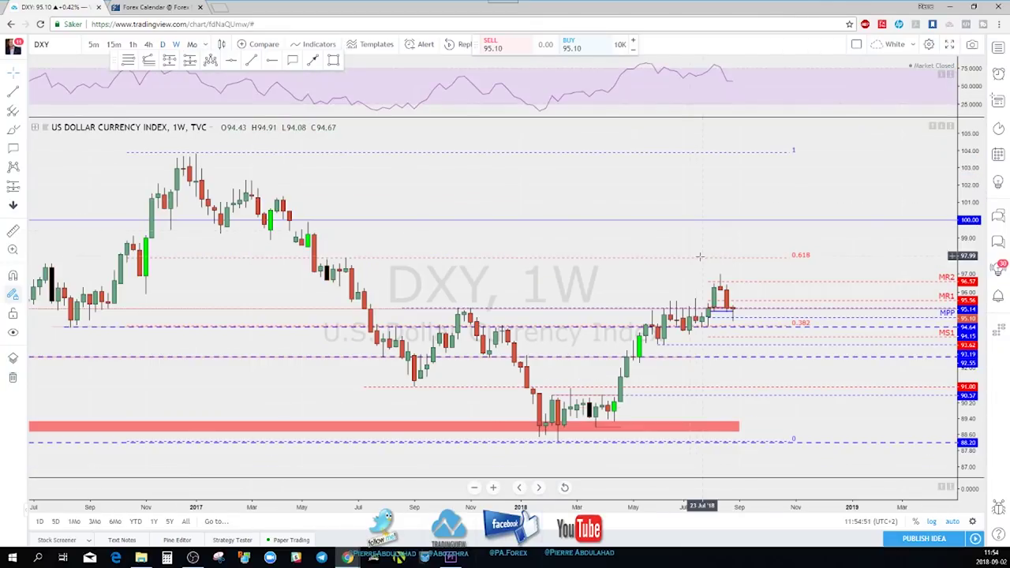
- Extend the thin support rectangle just below the 94.15 level out to 12 Nov '18
{"action": "scroll", "coordinate": [698, 267], "scroll_direction": "up", "scroll_amount": 2}
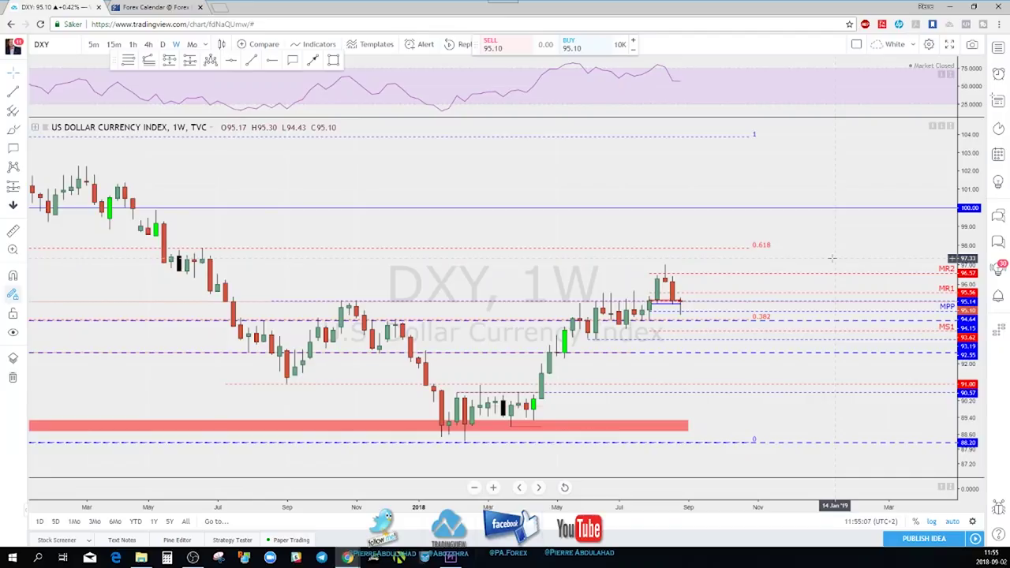
{"action": "scroll", "coordinate": [647, 319], "scroll_direction": "up", "scroll_amount": 2}
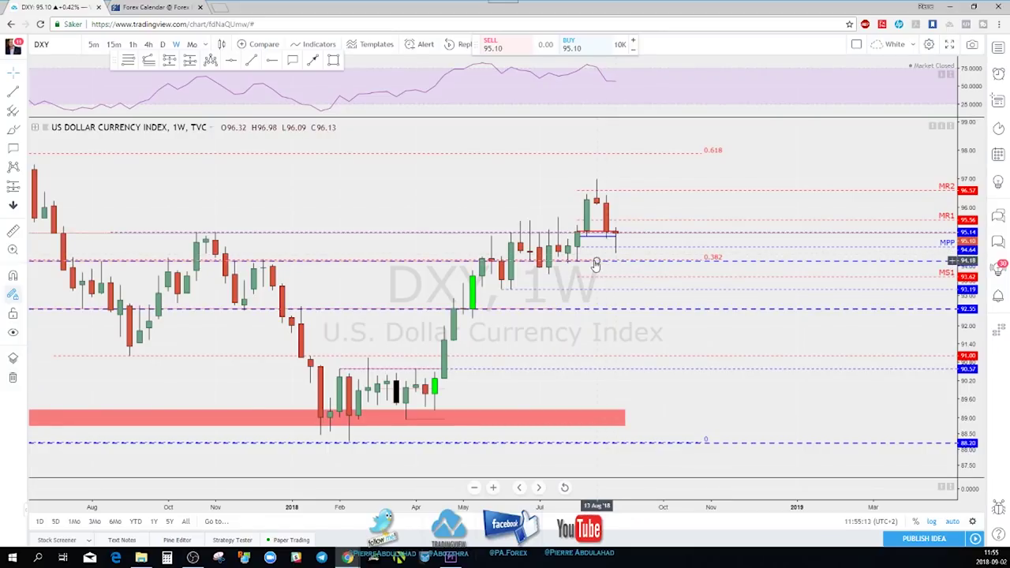
{"action": "left_click", "coordinate": [605, 262]}
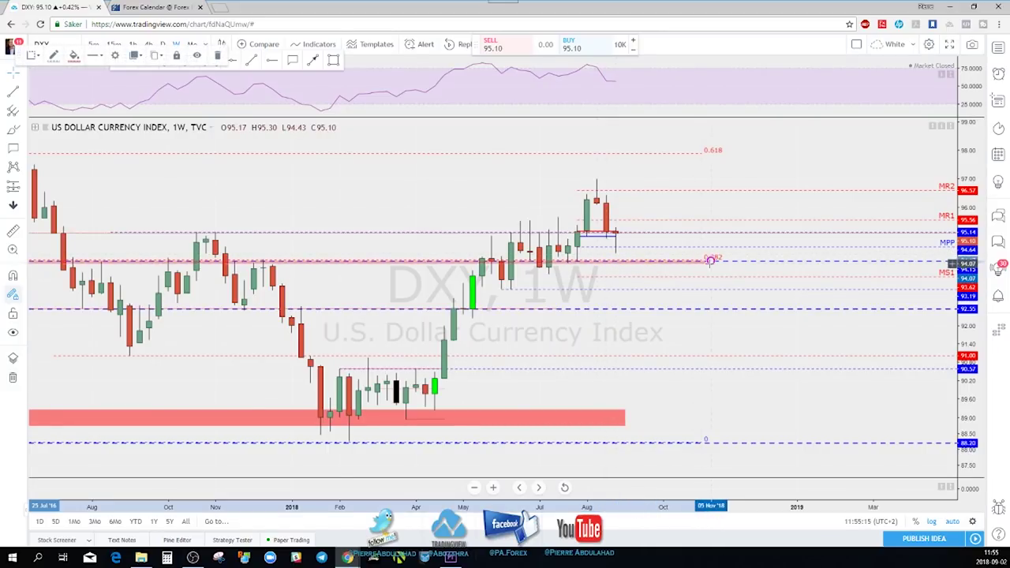
{"action": "left_click", "coordinate": [720, 262]}
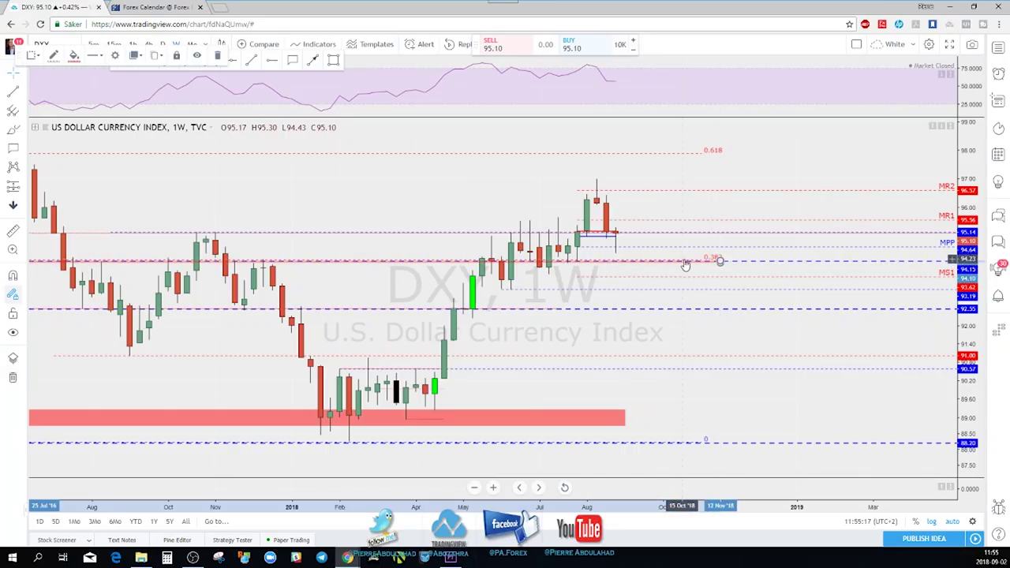
{"action": "scroll", "coordinate": [677, 269], "scroll_direction": "down", "scroll_amount": 4}
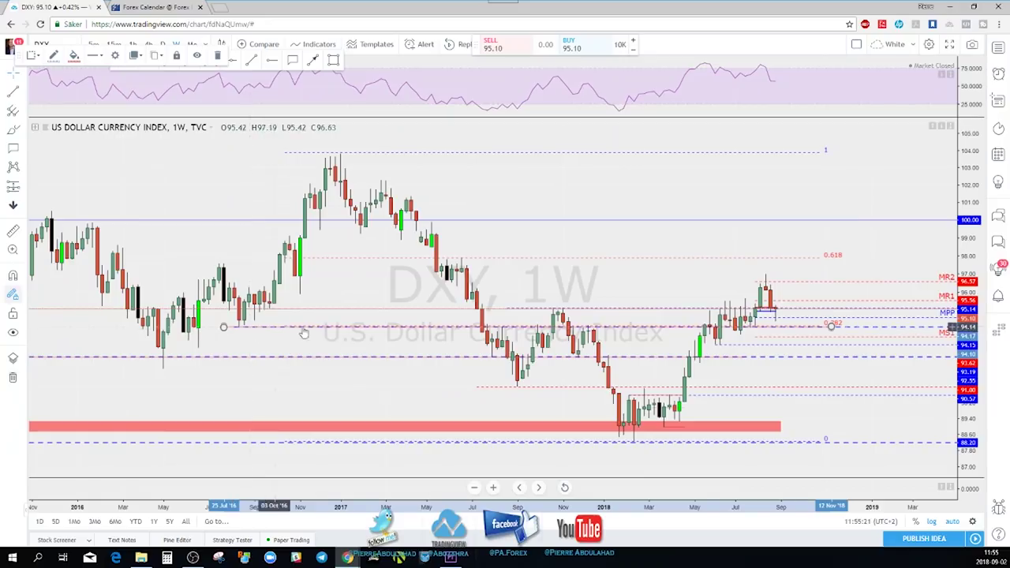
{"action": "scroll", "coordinate": [696, 317], "scroll_direction": "up", "scroll_amount": 1}
{"action": "scroll", "coordinate": [699, 318], "scroll_direction": "up", "scroll_amount": 2}
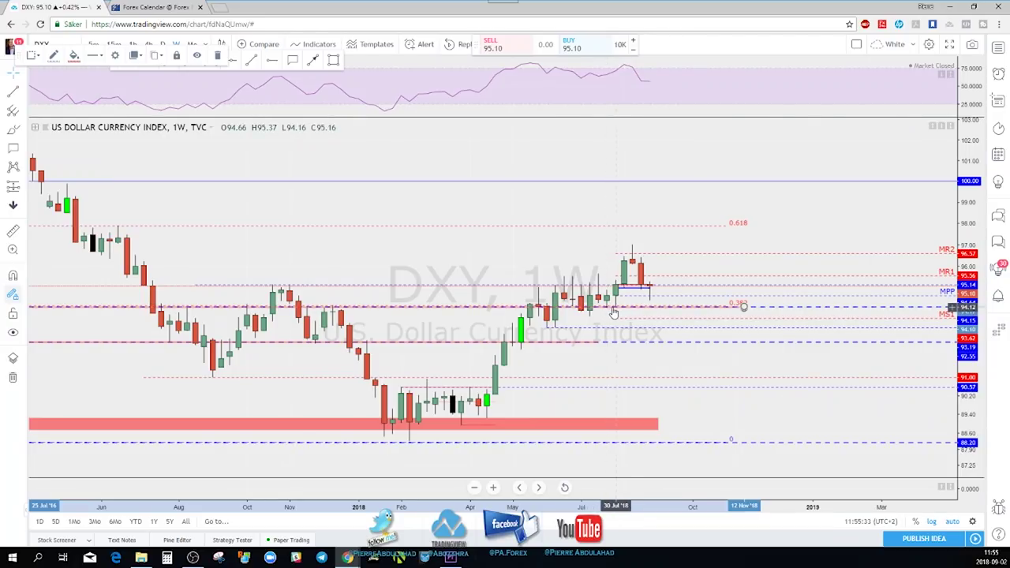
- Show DXY on the daily timeframe and examine the descending trendline from the mid-August high
{"action": "left_click", "coordinate": [163, 45]}
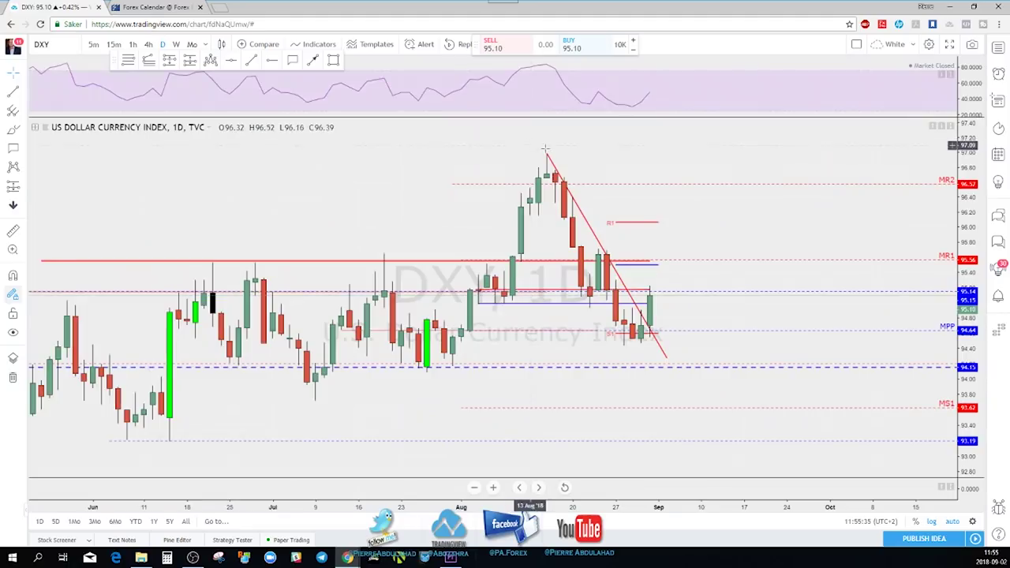
{"action": "scroll", "coordinate": [574, 219], "scroll_direction": "up", "scroll_amount": 1}
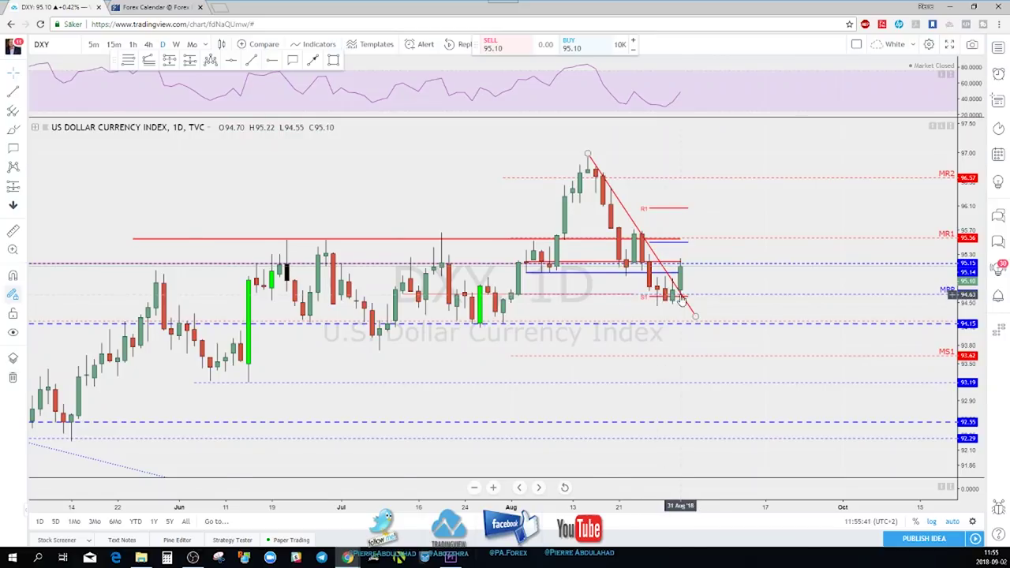
{"action": "scroll", "coordinate": [683, 298], "scroll_direction": "down", "scroll_amount": 1}
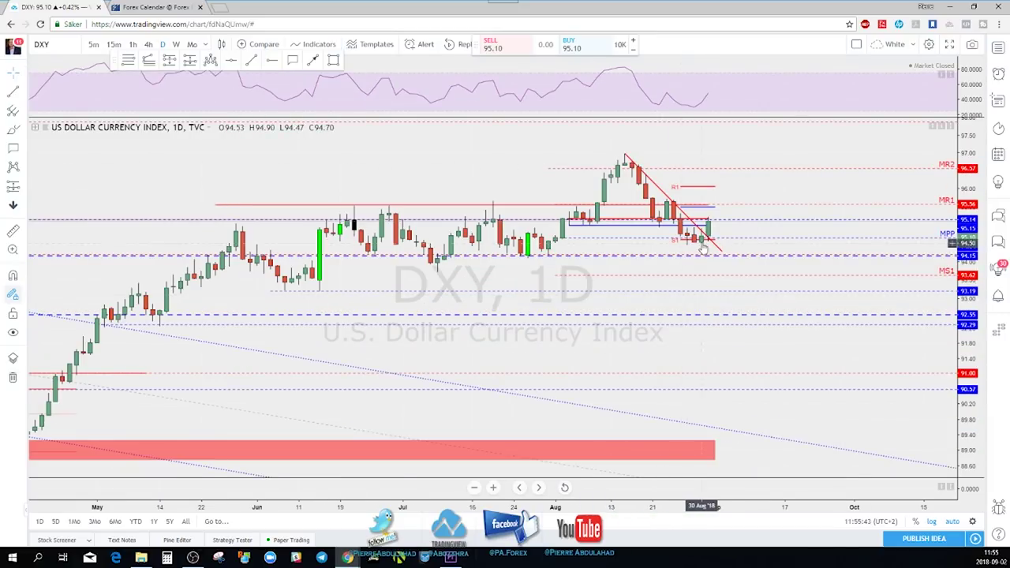
{"action": "scroll", "coordinate": [703, 243], "scroll_direction": "up", "scroll_amount": 1}
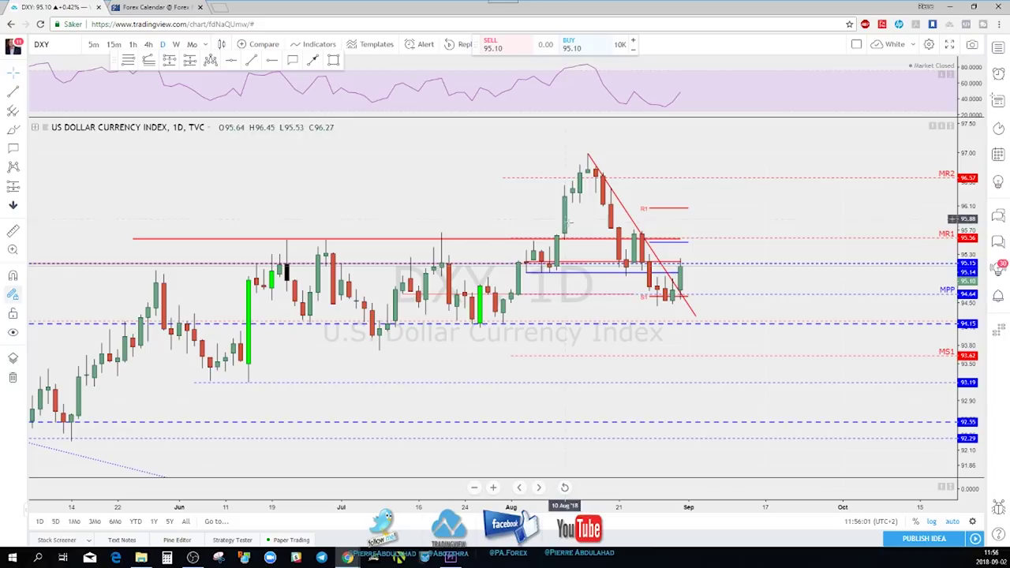
- Draw an arrow along the August decline from about 96.86 to the MR1 level, and delete it
{"action": "left_click", "coordinate": [313, 60]}
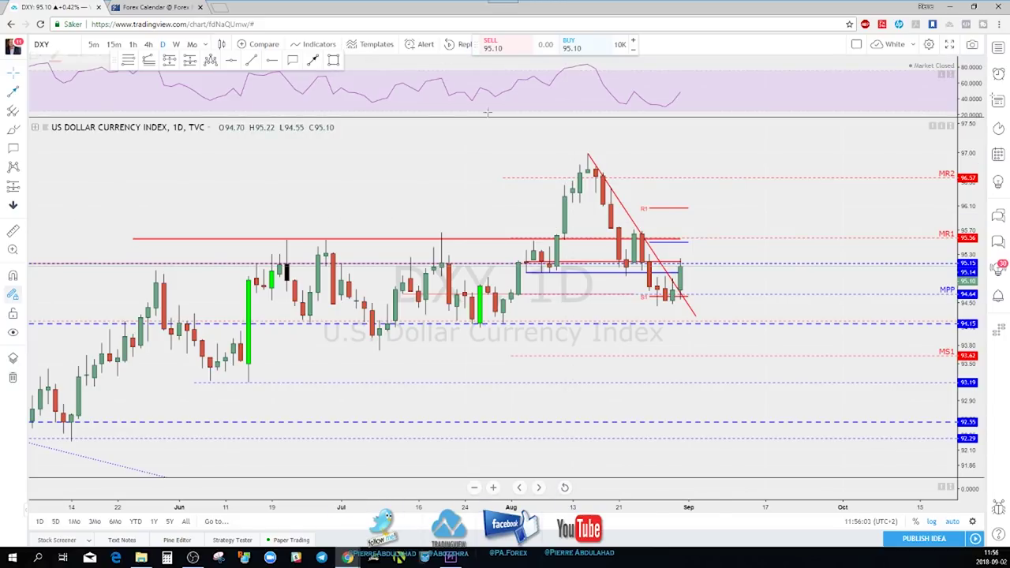
{"action": "left_click", "coordinate": [596, 160]}
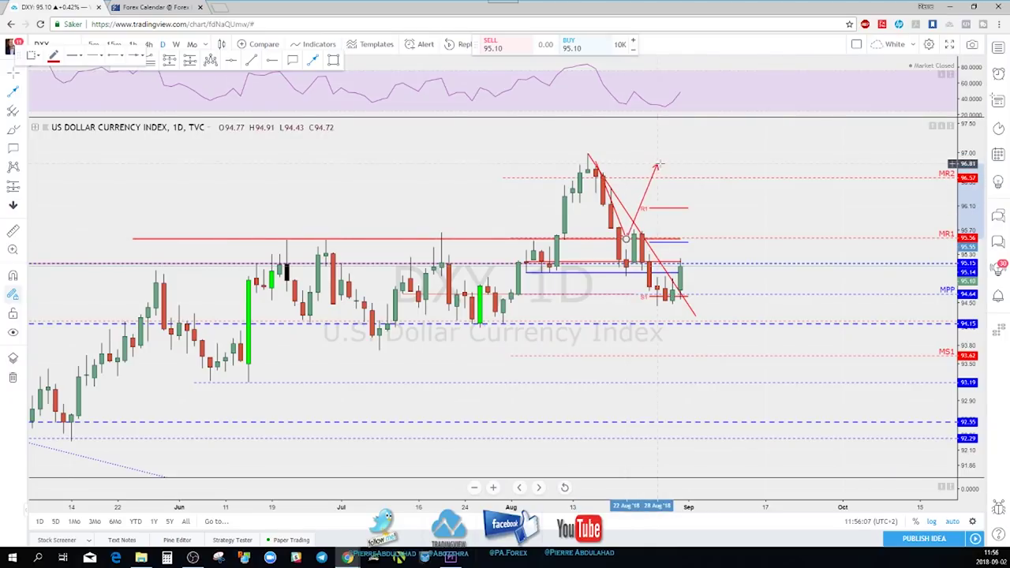
{"action": "key", "text": "Escape"}
{"action": "left_click", "coordinate": [611, 206]}
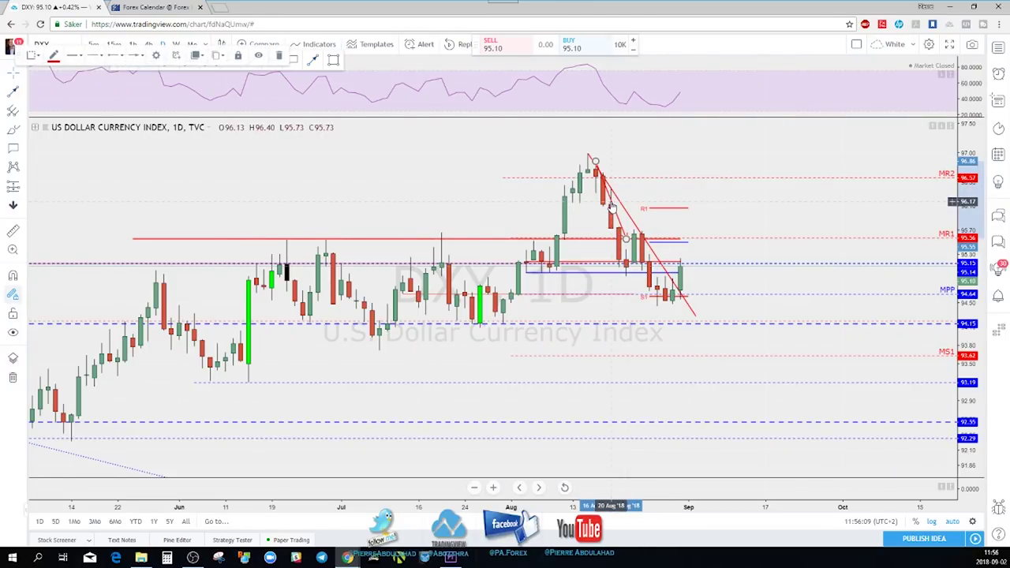
{"action": "scroll", "coordinate": [679, 237], "scroll_direction": "down", "scroll_amount": 3}
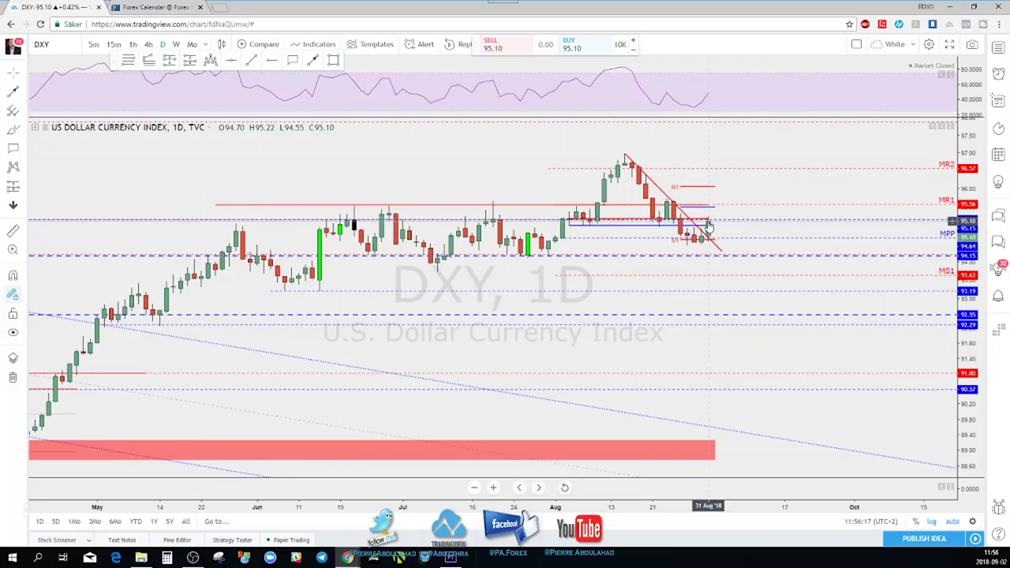
- Sketch a projected arrow path from the last daily candle at about 95.09 up past MR1, back to MR1 and up to MR2
{"action": "left_click", "coordinate": [316, 62]}
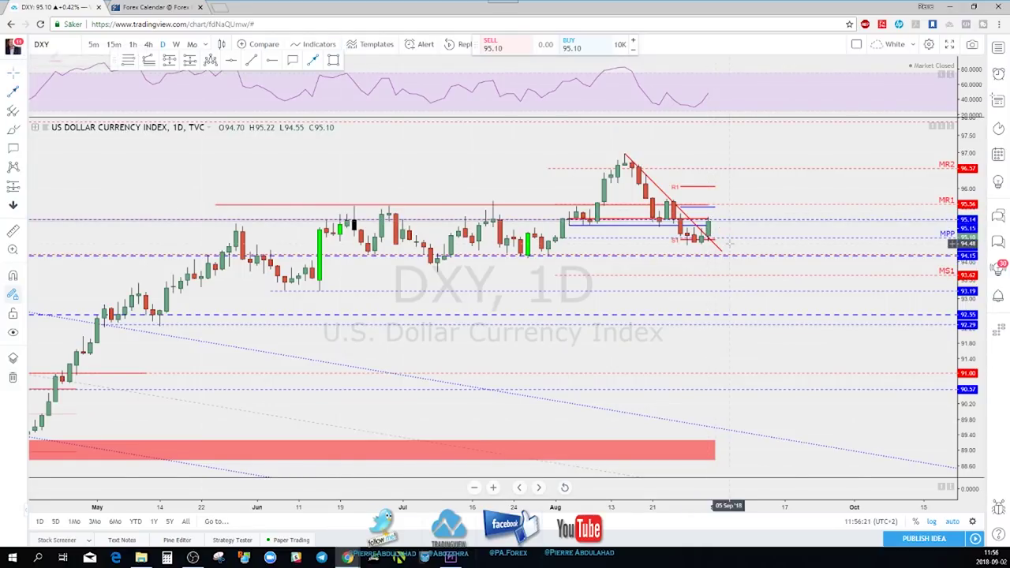
{"action": "scroll", "coordinate": [727, 241], "scroll_direction": "up", "scroll_amount": 2}
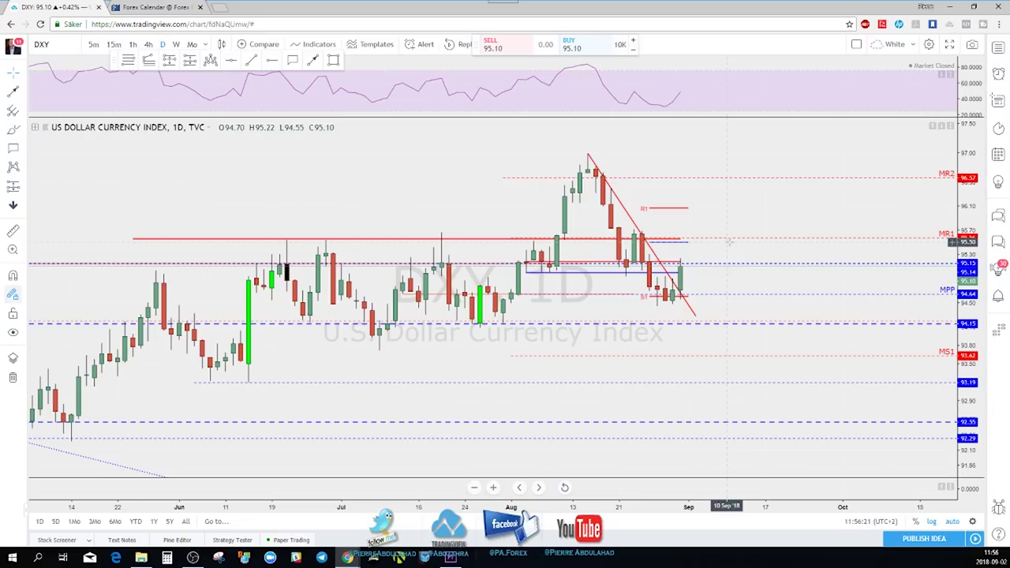
{"action": "left_click", "coordinate": [314, 63]}
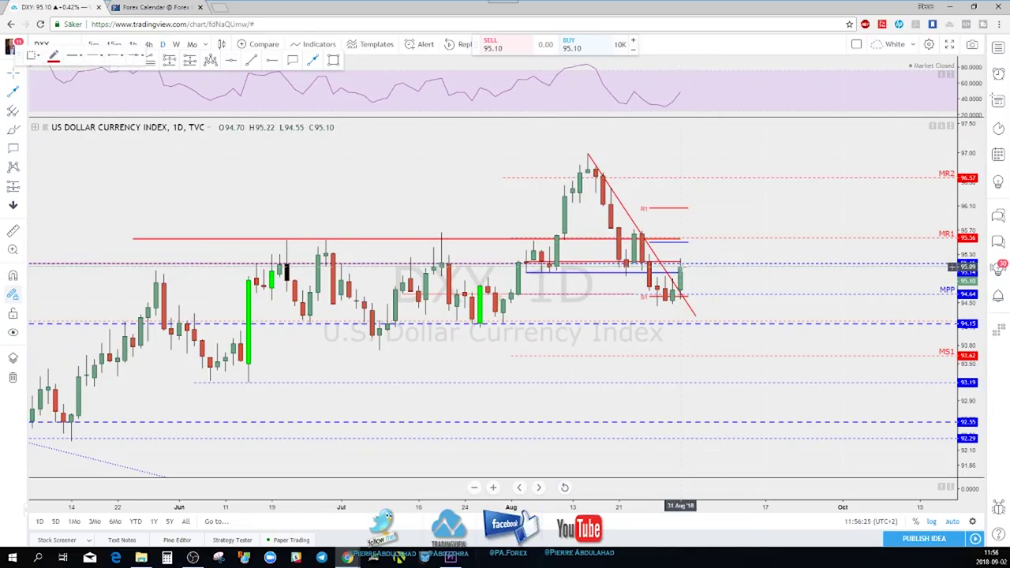
{"action": "left_click_drag", "start_coordinate": [680, 266], "coordinate": [697, 226]}
{"action": "key", "text": "ctrl+z"}
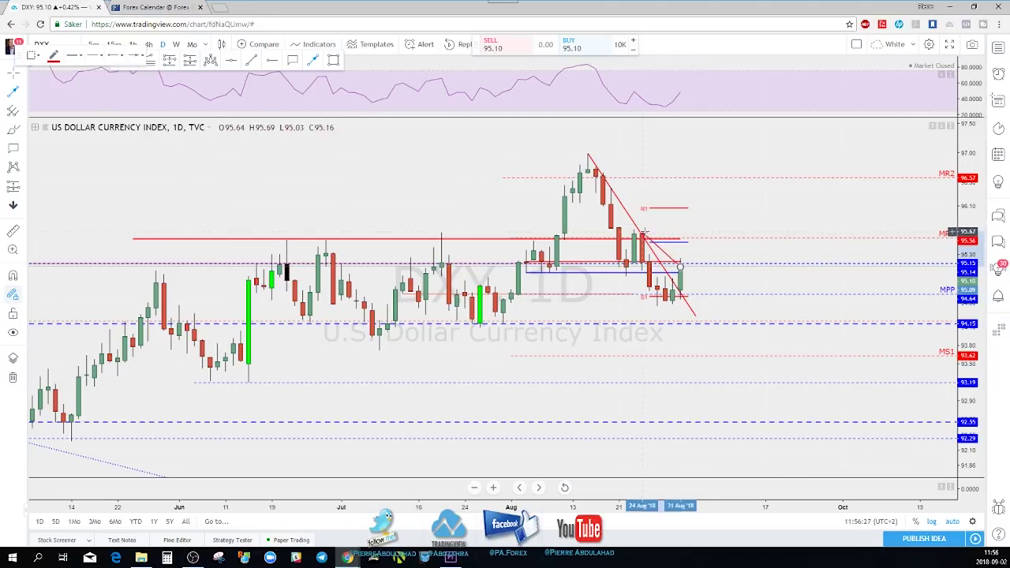
{"action": "mouse_move", "coordinate": [680, 267]}
{"action": "left_mouse_down"}
{"action": "mouse_move", "coordinate": [688, 222]}
{"action": "mouse_move", "coordinate": [698, 228]}
{"action": "mouse_move", "coordinate": [727, 180]}
{"action": "left_mouse_up"}
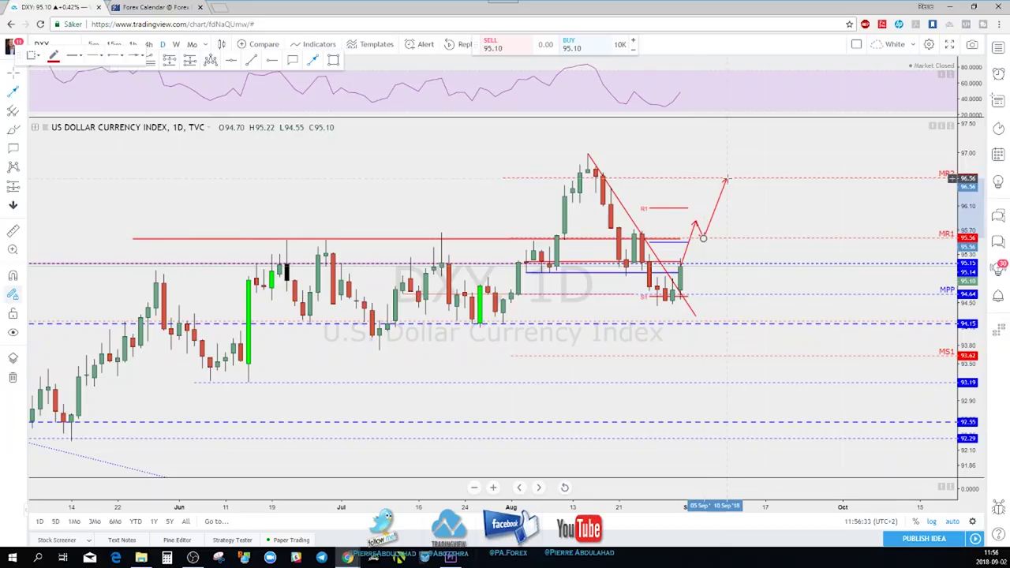
- Remove all the arrows of the projected path from the daily chart
{"action": "key", "text": "ctrl+z"}
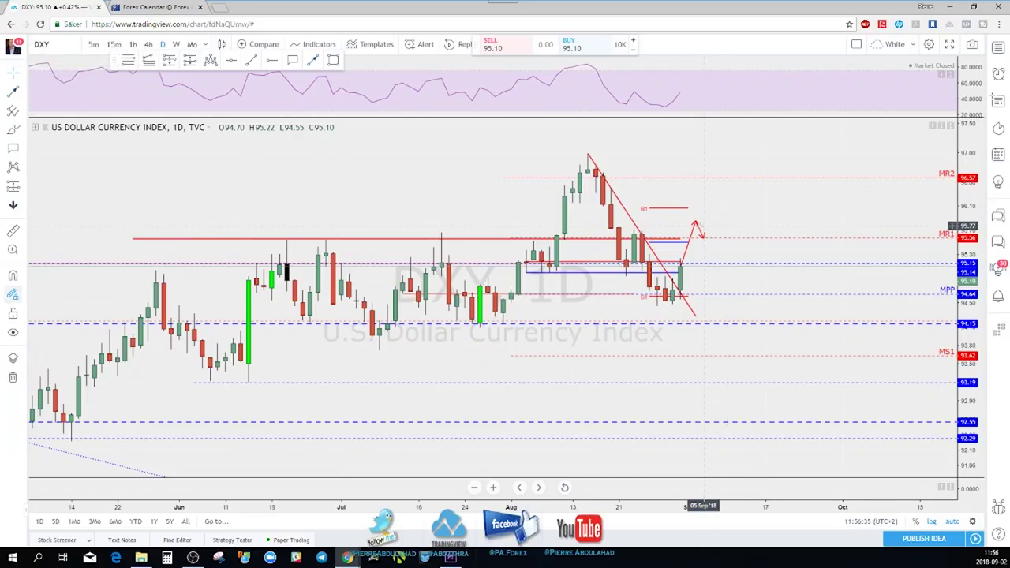
{"action": "left_click", "coordinate": [700, 233]}
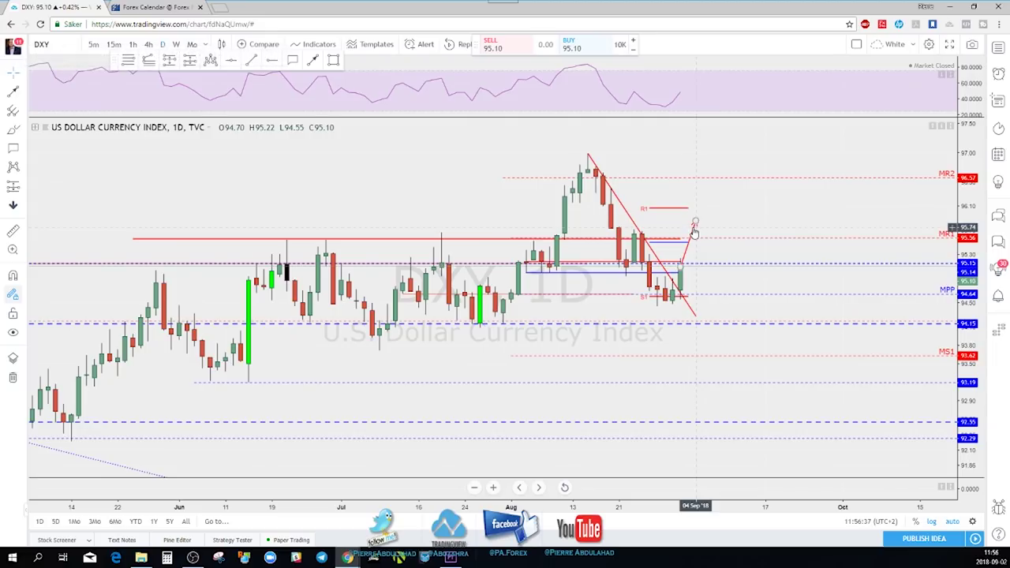
{"action": "key", "text": "Delete"}
- Switch the DXY chart to the 4-hour timeframe with July to early September in view
{"action": "scroll", "coordinate": [732, 261], "scroll_direction": "down", "scroll_amount": 2}
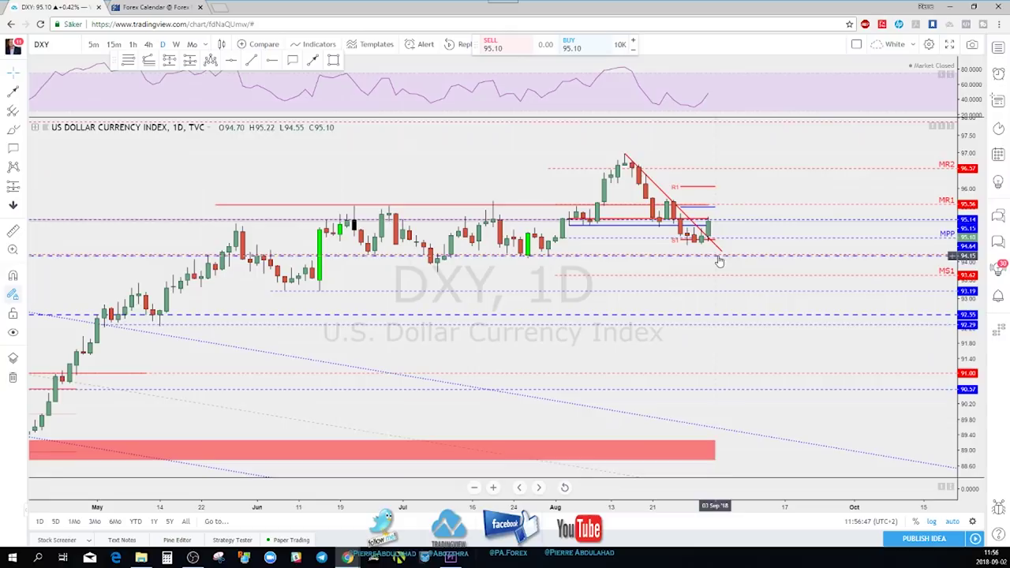
{"action": "left_click", "coordinate": [148, 44]}
{"action": "scroll", "coordinate": [693, 199], "scroll_direction": "down", "scroll_amount": 4}
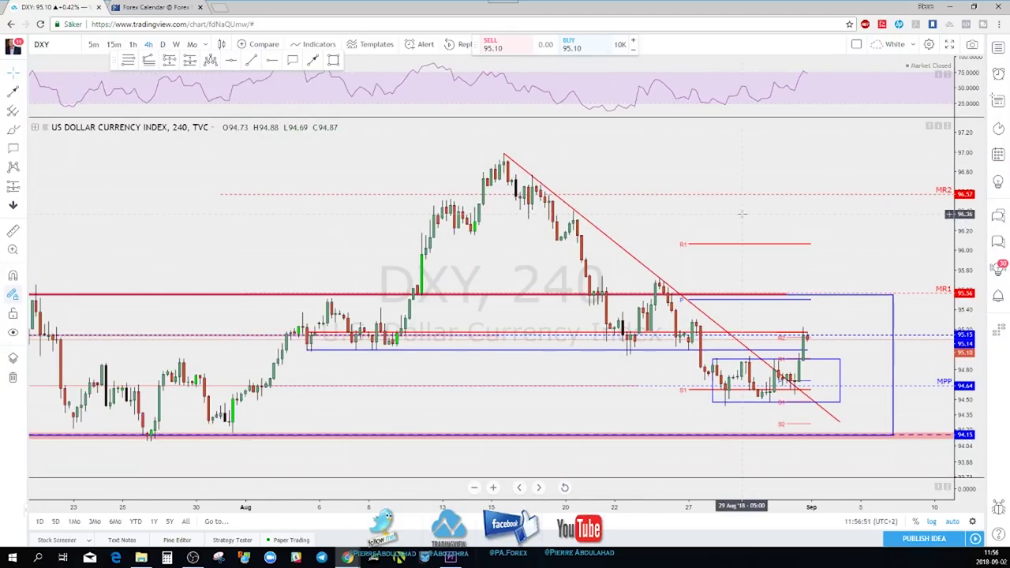
{"action": "scroll", "coordinate": [730, 241], "scroll_direction": "down", "scroll_amount": 1}
{"action": "scroll", "coordinate": [728, 252], "scroll_direction": "up", "scroll_amount": 1}
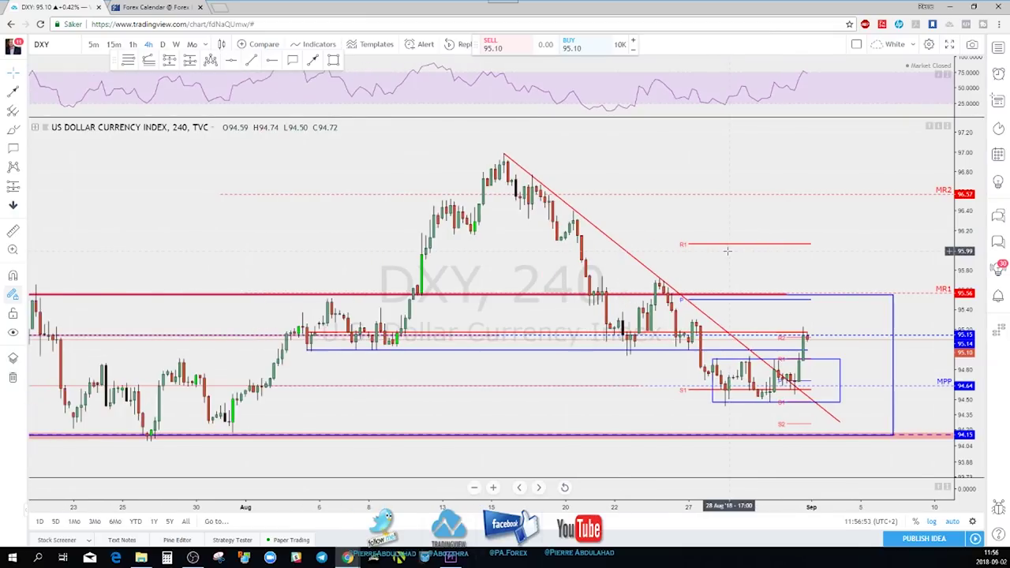
{"action": "scroll", "coordinate": [736, 276], "scroll_direction": "down", "scroll_amount": 2}
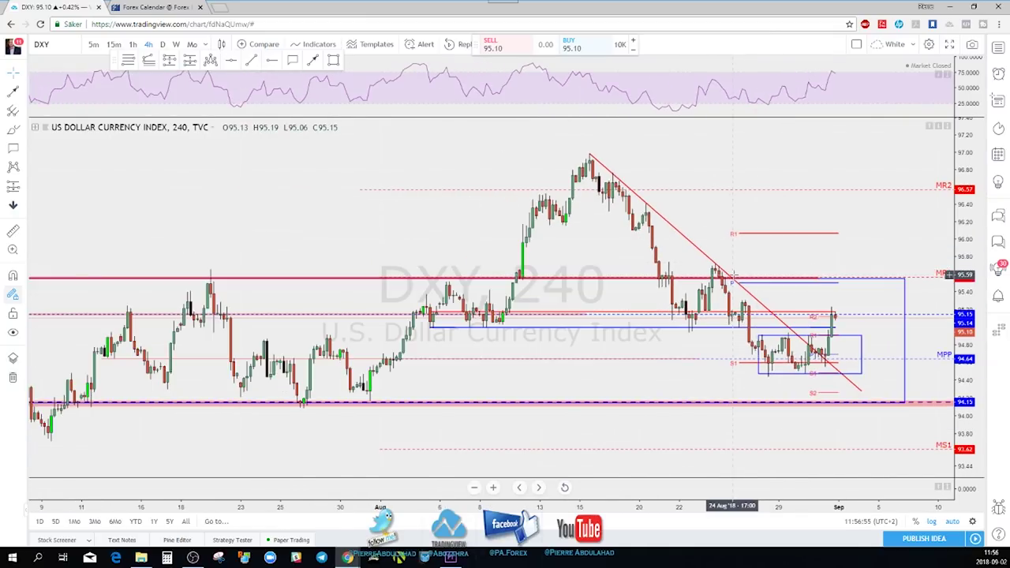
- Hide the daily and weekly Traditional pivot levels and the indicator's horizontal range line near 95 on the 4-hour chart
{"action": "left_click", "coordinate": [34, 128]}
{"action": "left_click", "coordinate": [145, 225]}
{"action": "left_click", "coordinate": [131, 254]}
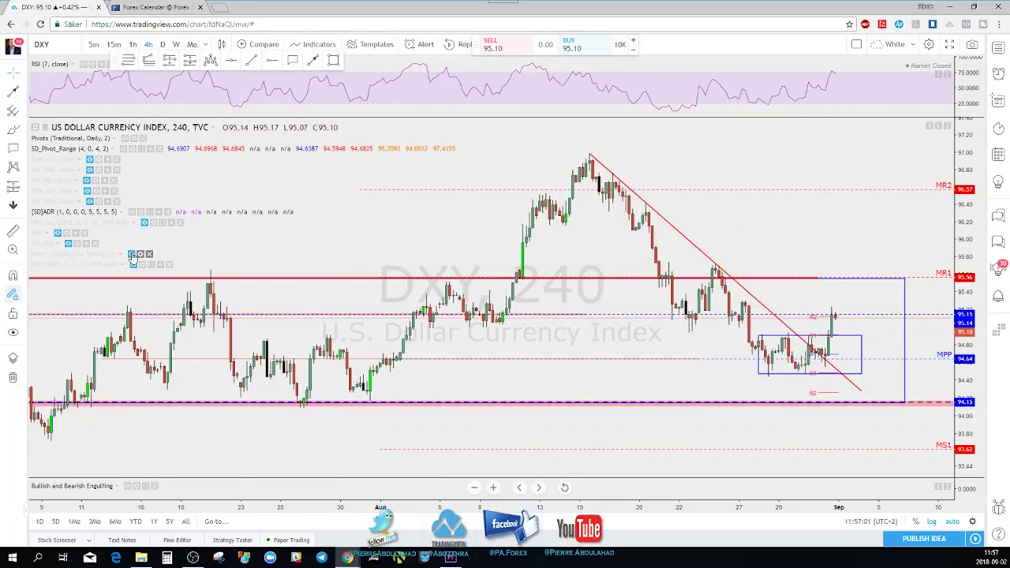
{"action": "left_click", "coordinate": [123, 149]}
{"action": "left_click", "coordinate": [123, 150]}
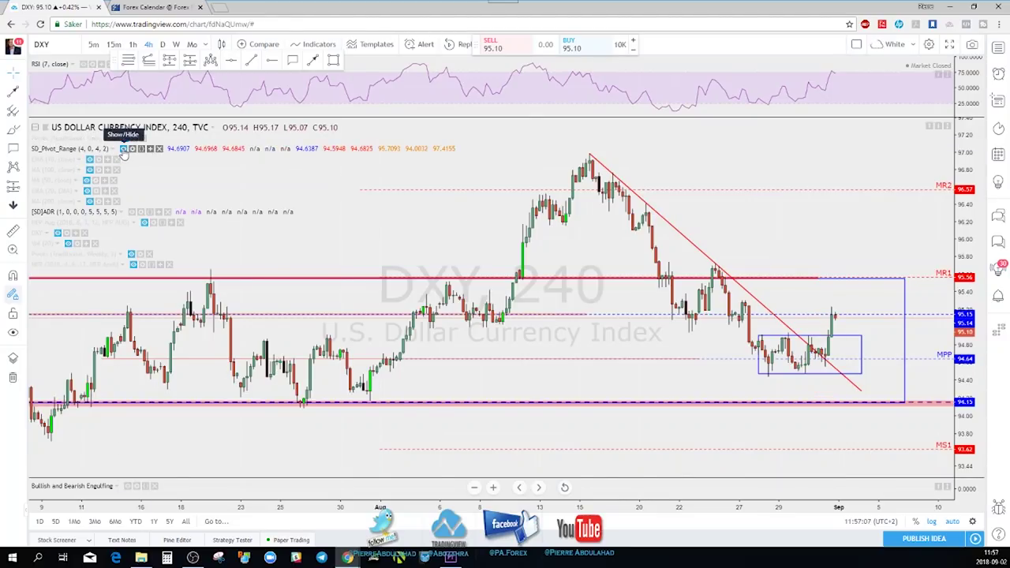
{"action": "left_click", "coordinate": [35, 127]}
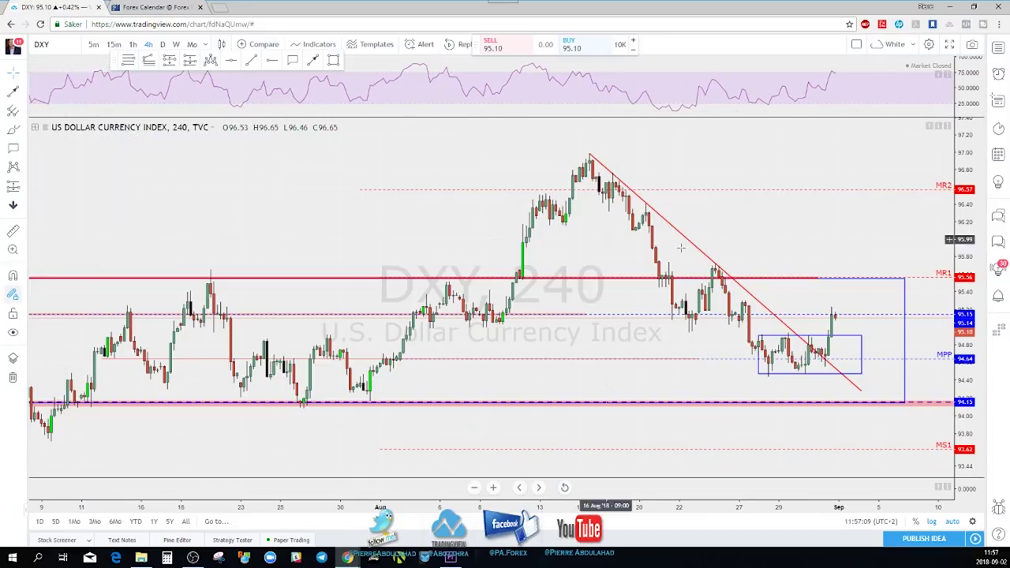
- Draw an arrow from the latest 4-hour candle near 95.15 down to about 94.93, just above the small blue box
{"action": "scroll", "coordinate": [719, 264], "scroll_direction": "up", "scroll_amount": 1}
{"action": "scroll", "coordinate": [719, 269], "scroll_direction": "up", "scroll_amount": 1}
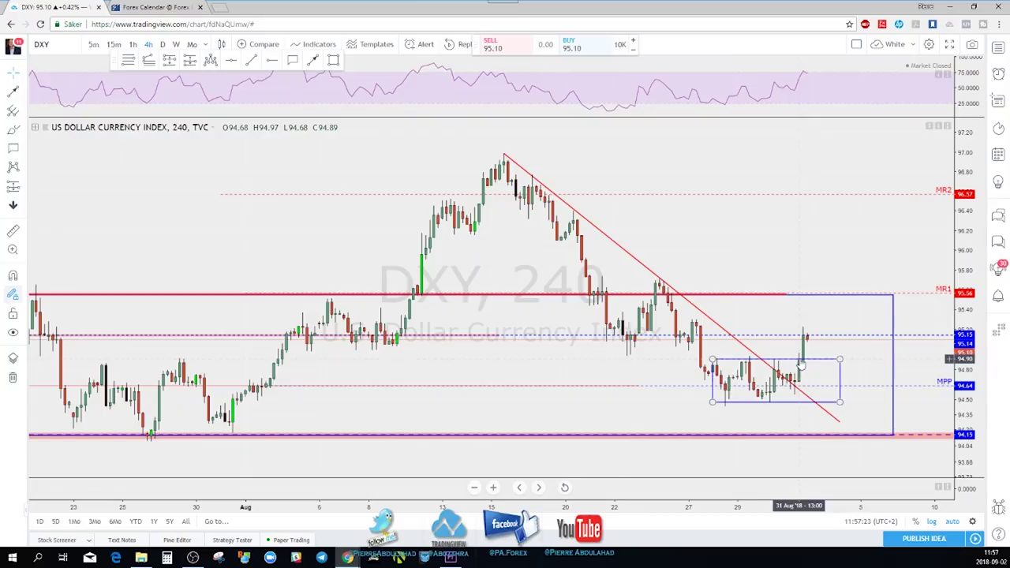
{"action": "left_click", "coordinate": [315, 62]}
{"action": "left_click", "coordinate": [807, 333]}
{"action": "left_click", "coordinate": [820, 357]}
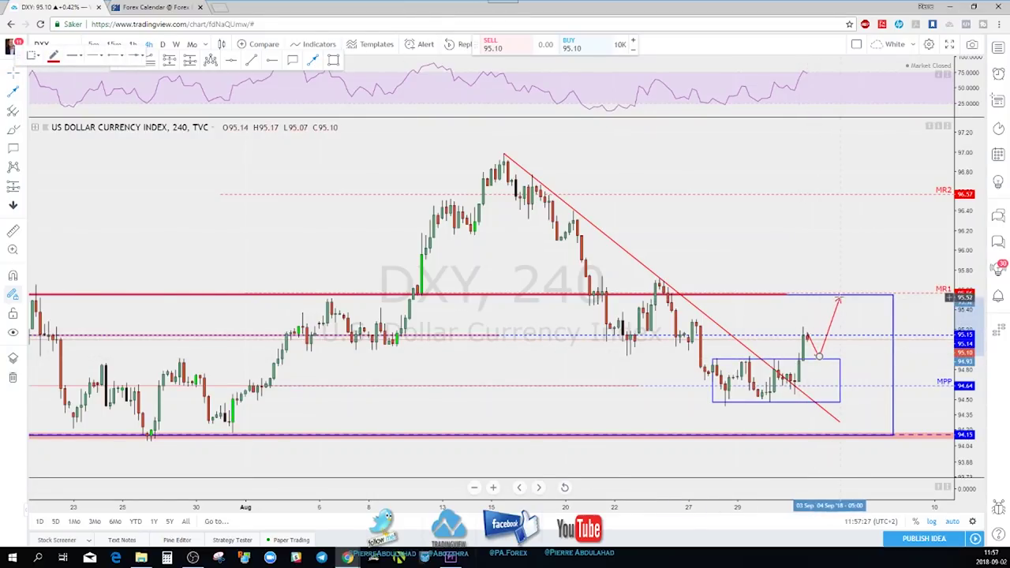
{"action": "key", "text": "Escape"}
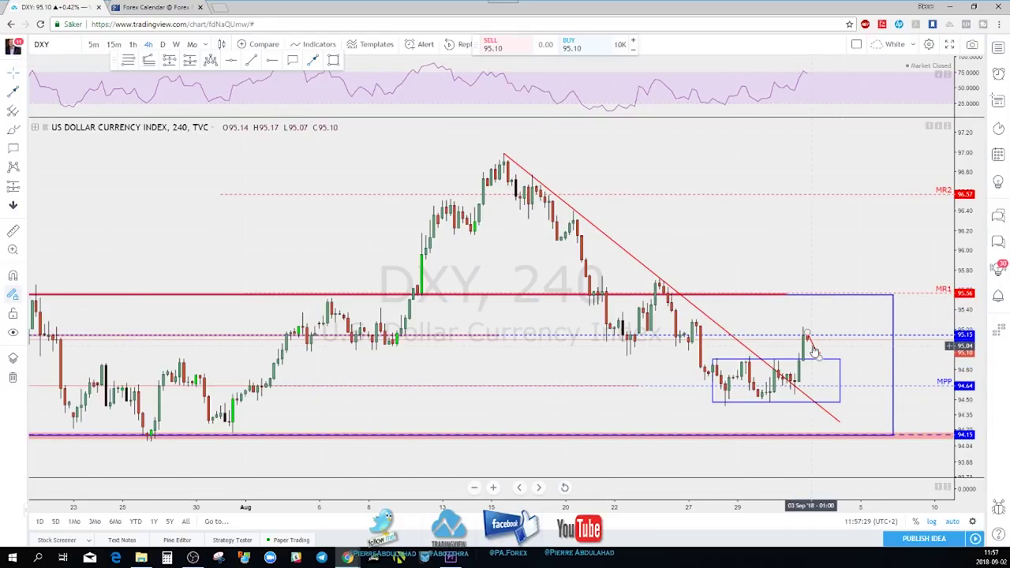
- Remove the downward arrow beside the latest 4-hour candle and inspect the small blue box below it
{"action": "left_click", "coordinate": [813, 349]}
{"action": "key", "text": "Delete"}
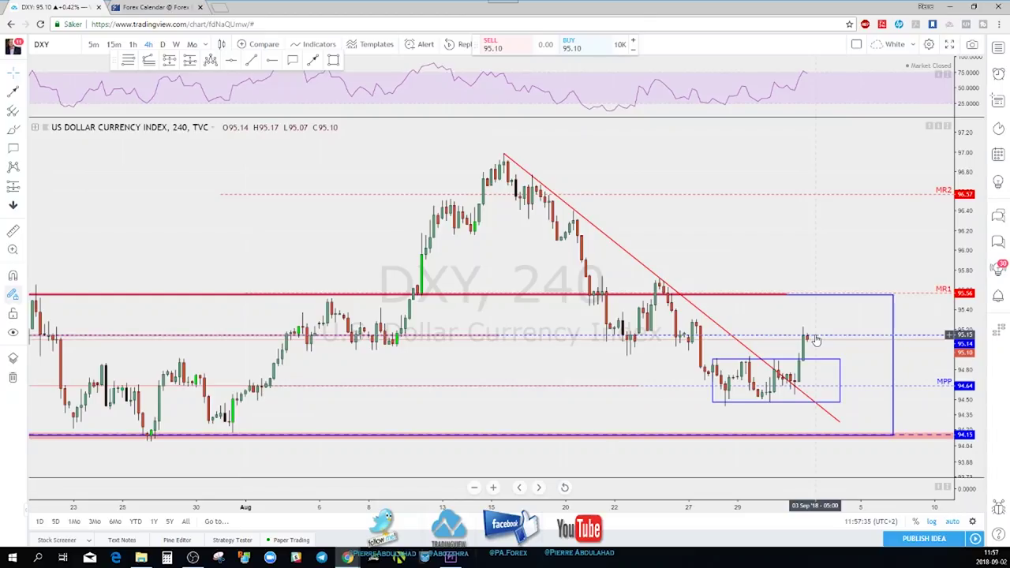
{"action": "left_click", "coordinate": [734, 362]}
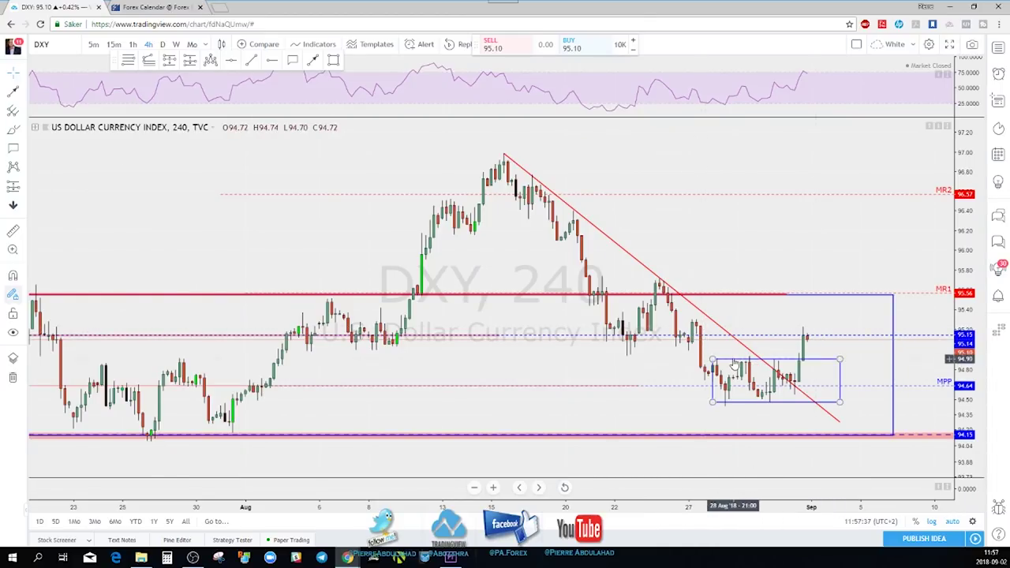
{"action": "left_click", "coordinate": [734, 364]}
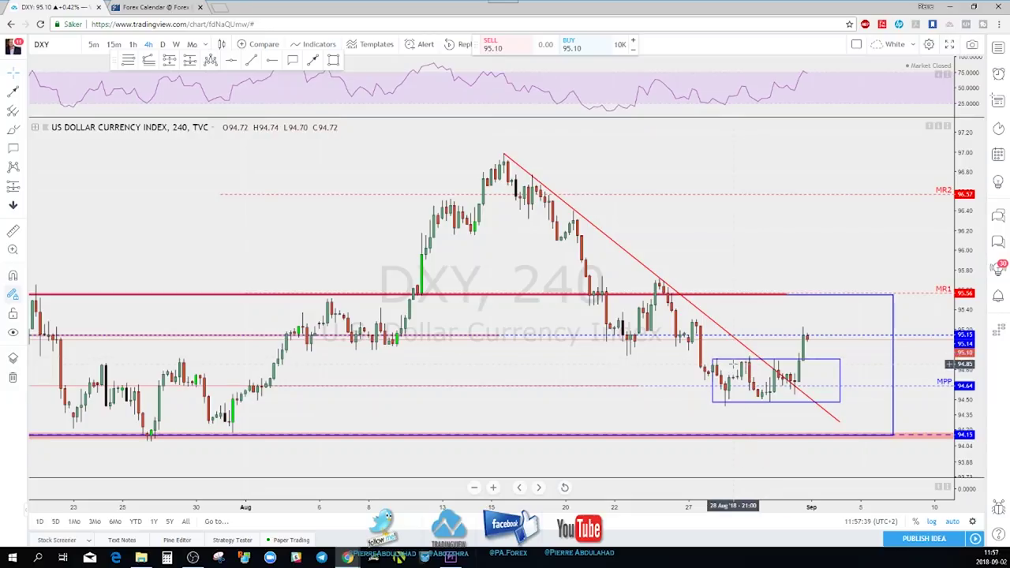
{"action": "left_click", "coordinate": [756, 361]}
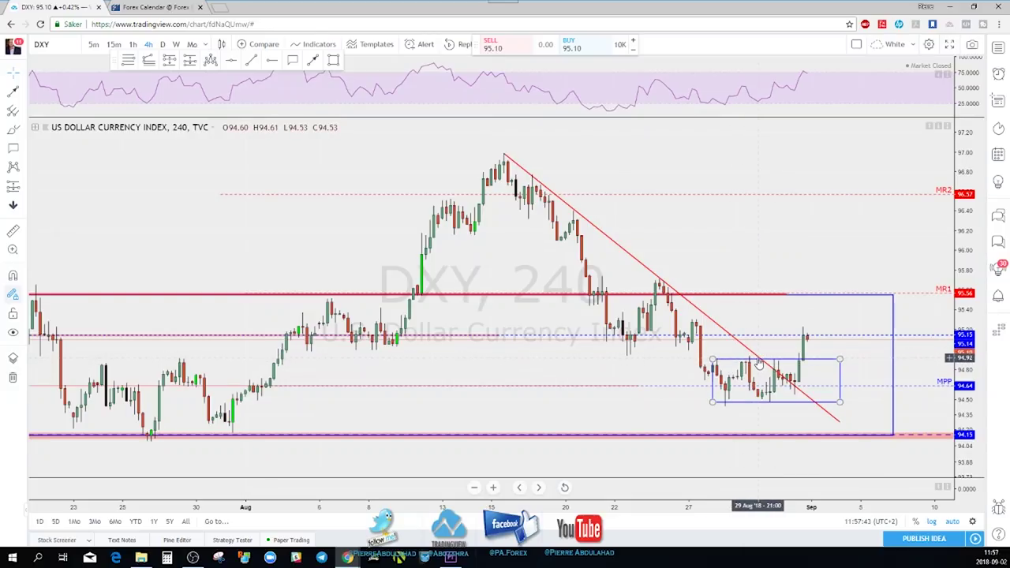
- Try a path of arrows from the latest candle up to about 95.79, back to 95.51 and up toward 96.27, and remove it
{"action": "scroll", "coordinate": [760, 266], "scroll_direction": "down", "scroll_amount": 3}
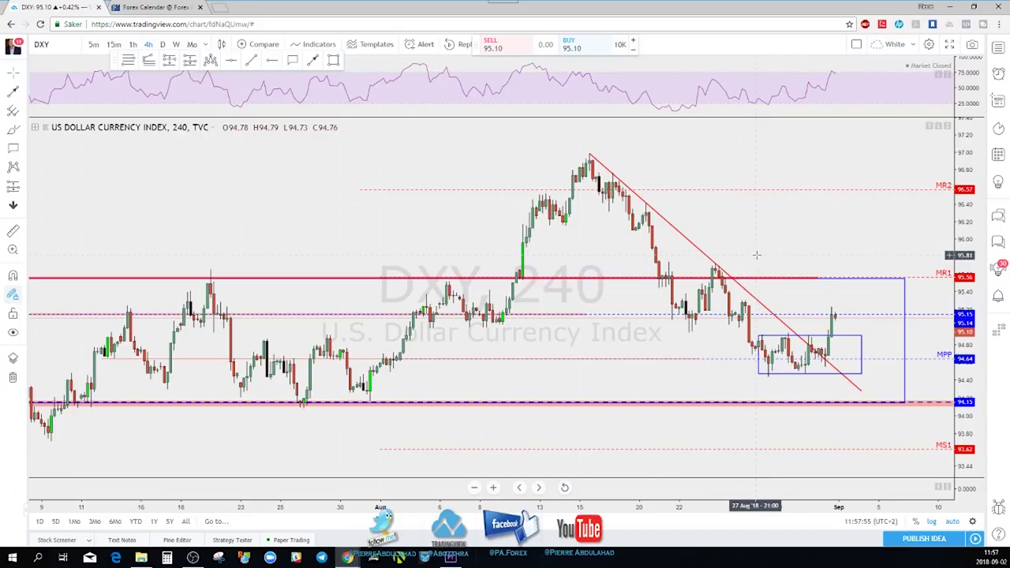
{"action": "scroll", "coordinate": [771, 255], "scroll_direction": "up", "scroll_amount": 2}
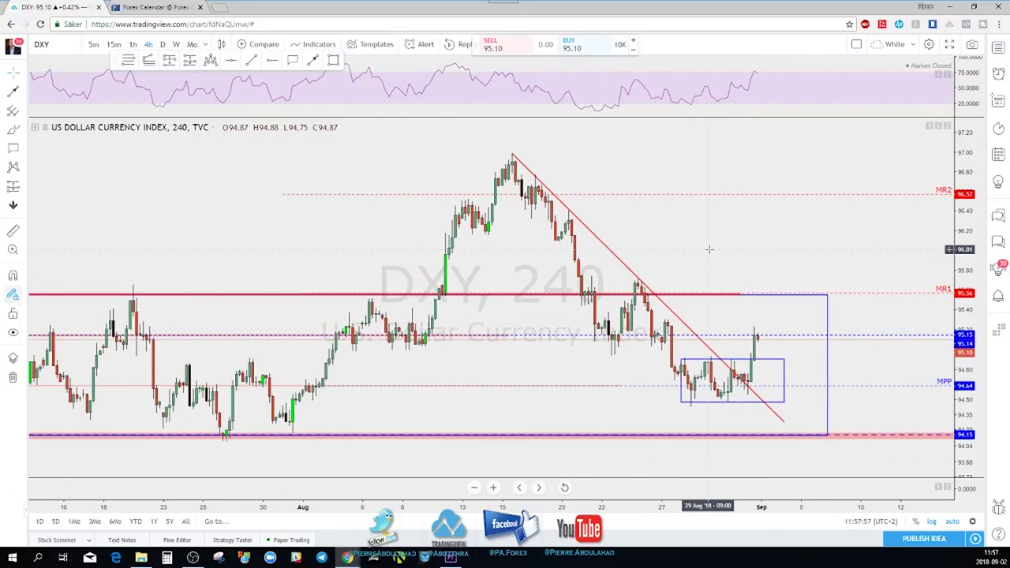
{"action": "left_click", "coordinate": [311, 61]}
{"action": "mouse_move", "coordinate": [794, 310]}
{"action": "left_mouse_down"}
{"action": "mouse_move", "coordinate": [805, 264]}
{"action": "mouse_move", "coordinate": [820, 278]}
{"action": "mouse_move", "coordinate": [842, 216]}
{"action": "left_mouse_up"}
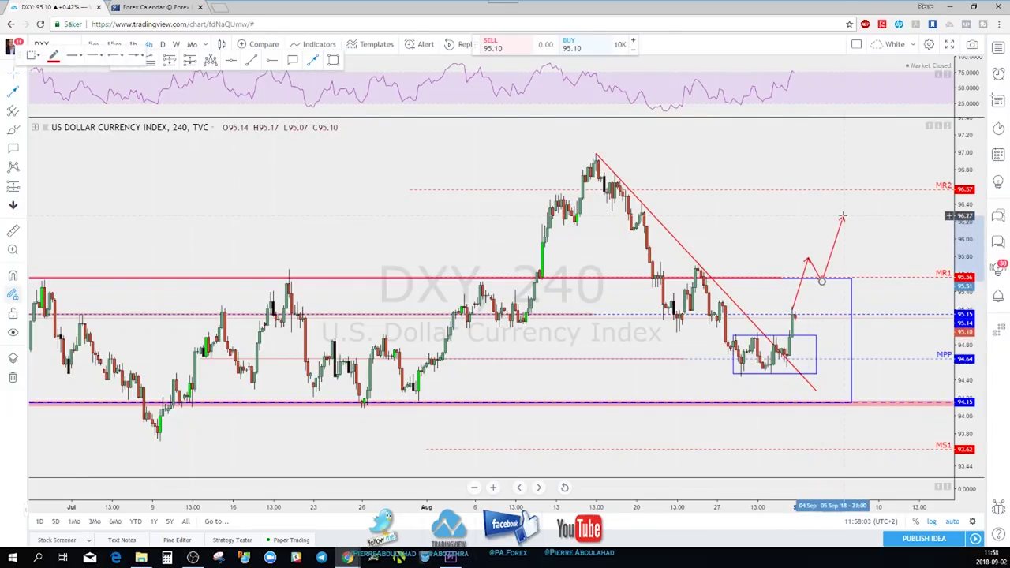
{"action": "key", "text": "ctrl+z"}
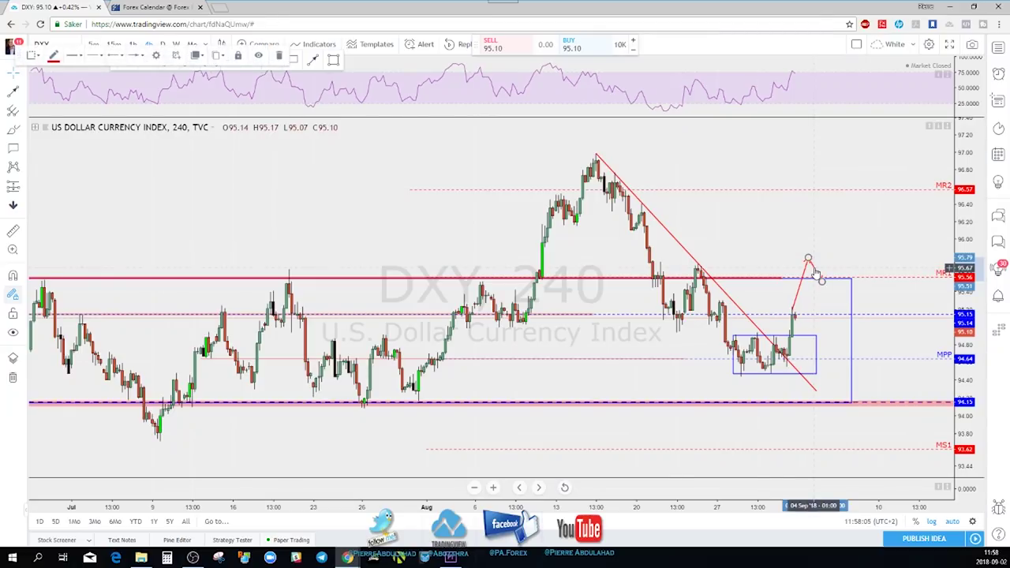
{"action": "key", "text": "ctrl+z"}
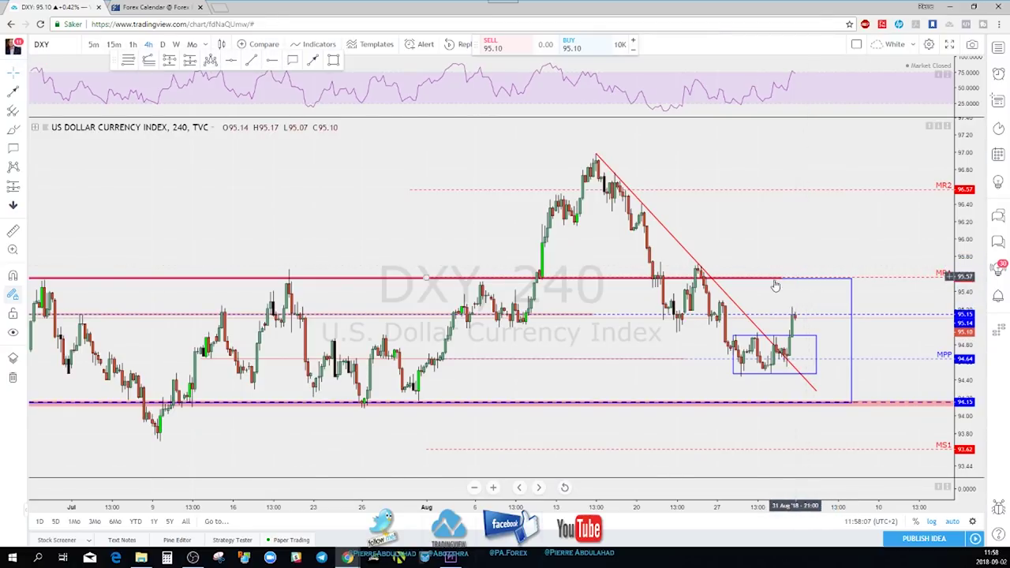
- Extend the thick red line near 95.56 forward in time to the end of the large blue box
{"action": "left_click_drag", "start_coordinate": [776, 283], "coordinate": [856, 278]}
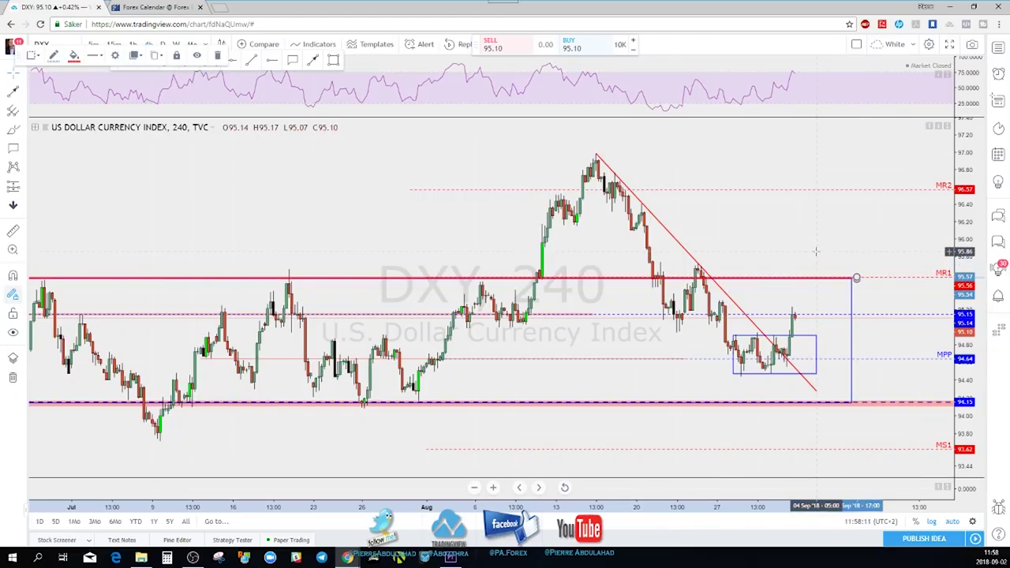
{"action": "key", "text": "Escape"}
- Switch to the GOLD chart on the weekly timeframe with mid-2015 to 2019 in view
{"action": "key", "text": "space"}
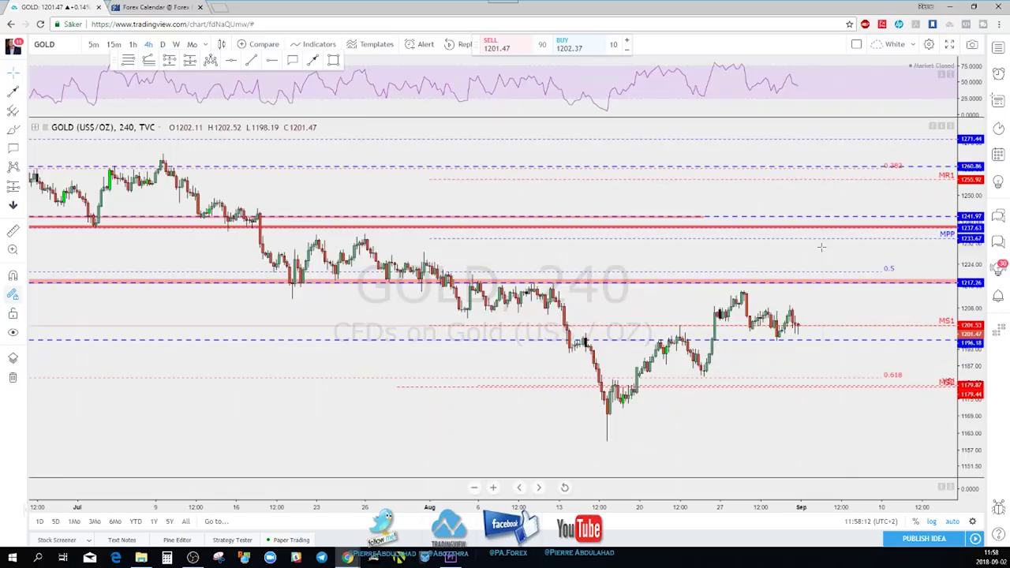
{"action": "left_click", "coordinate": [178, 45]}
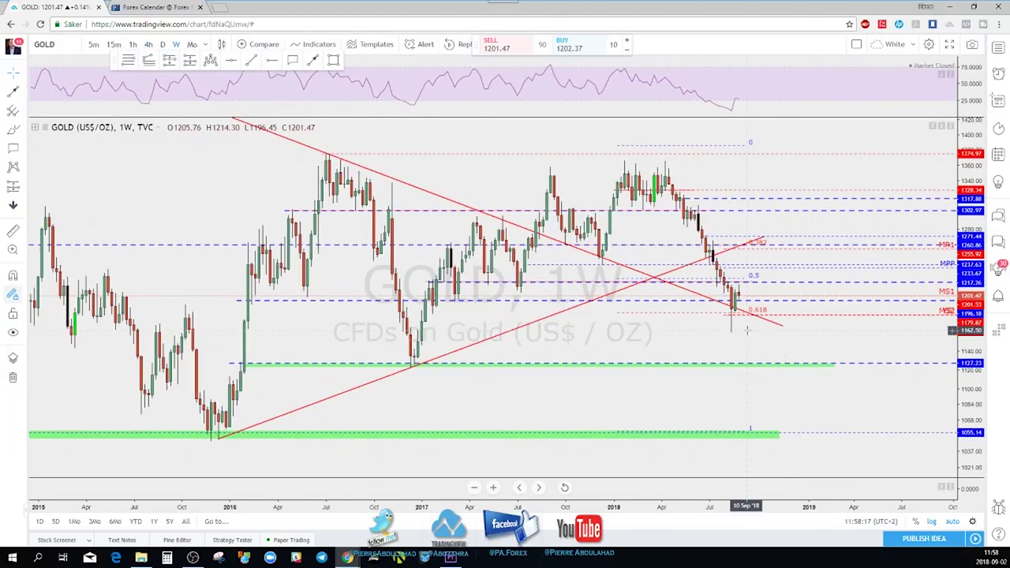
{"action": "scroll", "coordinate": [746, 332], "scroll_direction": "up", "scroll_amount": 1}
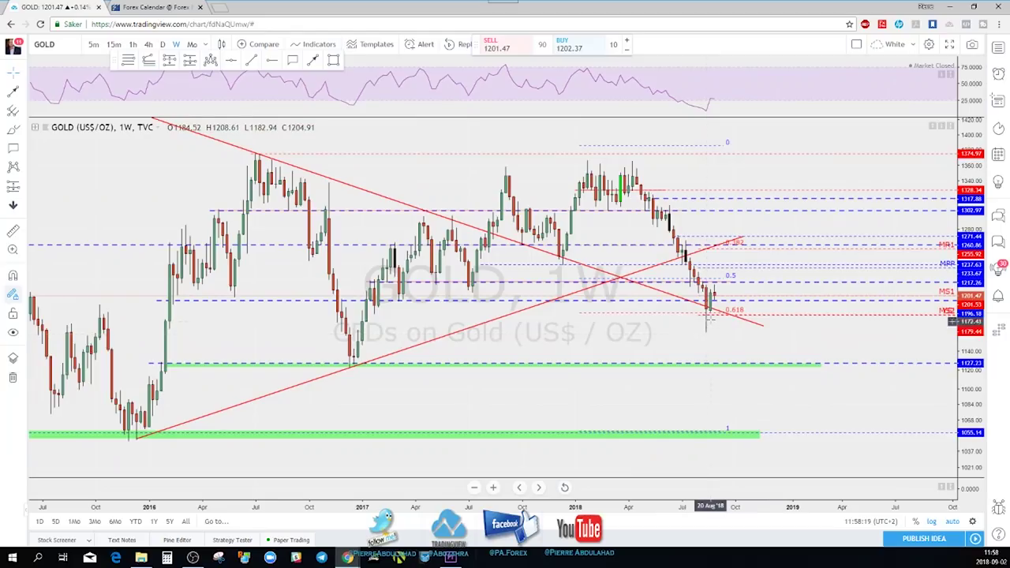
{"action": "scroll", "coordinate": [691, 311], "scroll_direction": "up", "scroll_amount": 1}
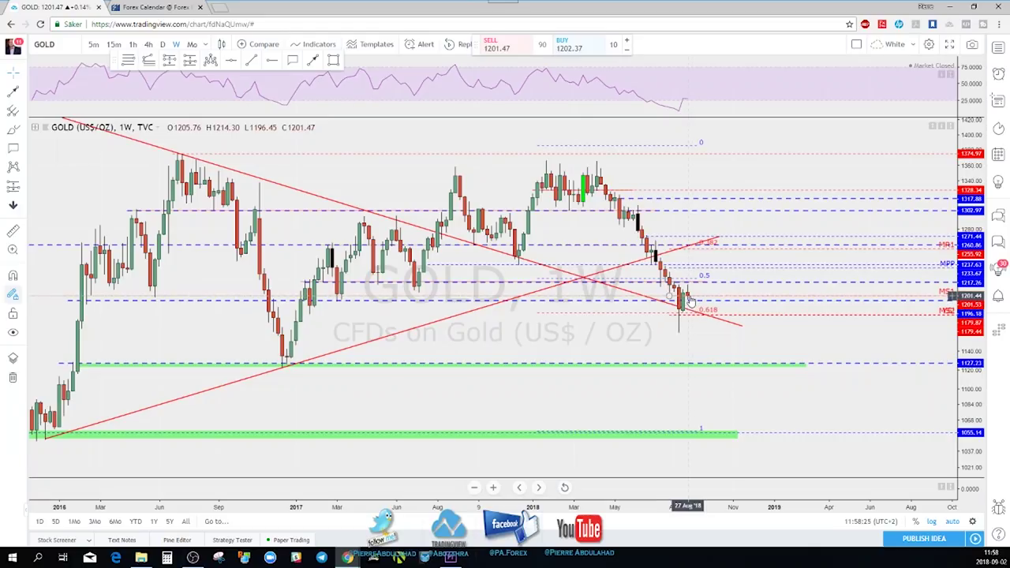
{"action": "scroll", "coordinate": [695, 308], "scroll_direction": "down", "scroll_amount": 1}
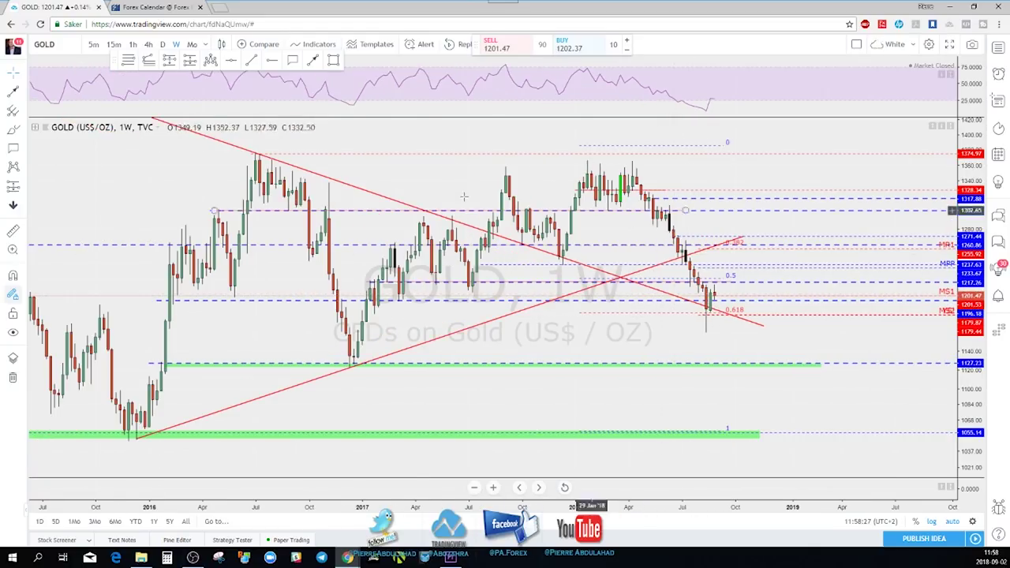
- Switch the GOLD chart to the daily timeframe with the 2018 price action in view
{"action": "left_click", "coordinate": [163, 44]}
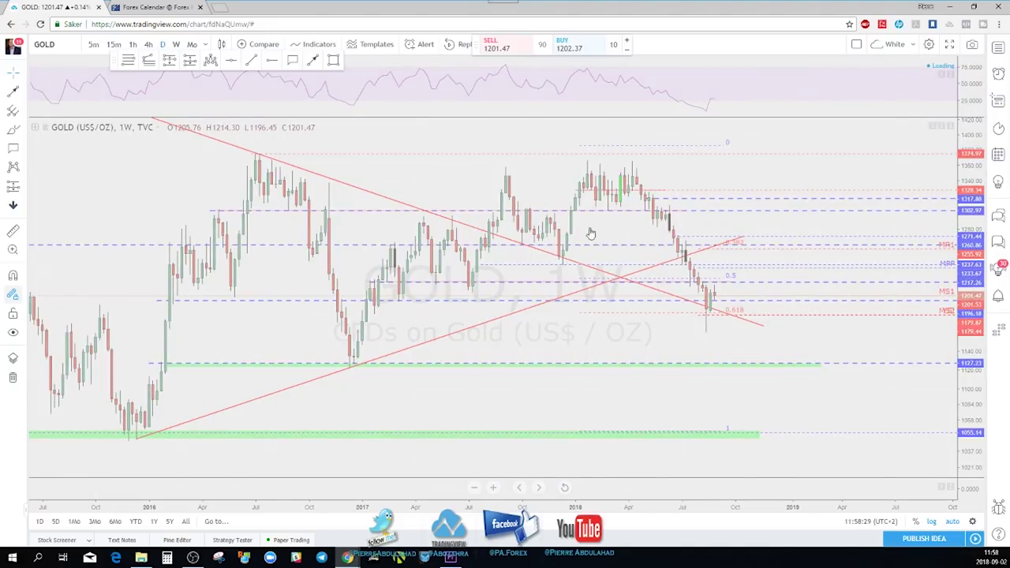
{"action": "left_click_drag", "start_coordinate": [591, 234], "coordinate": [679, 248]}
{"action": "scroll", "coordinate": [679, 248], "scroll_direction": "up", "scroll_amount": 1}
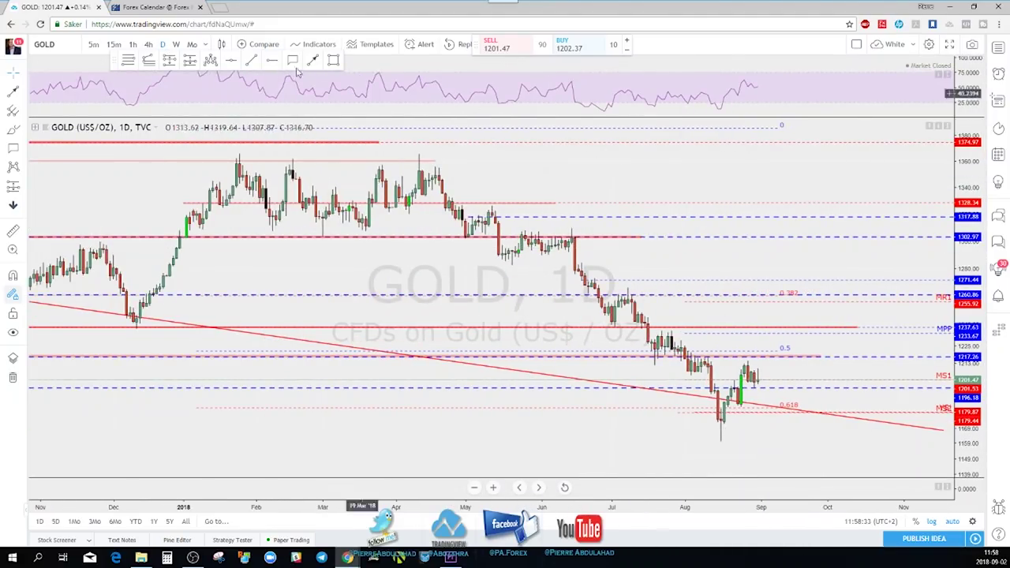
{"action": "left_click", "coordinate": [252, 61]}
{"action": "left_click", "coordinate": [721, 440]}
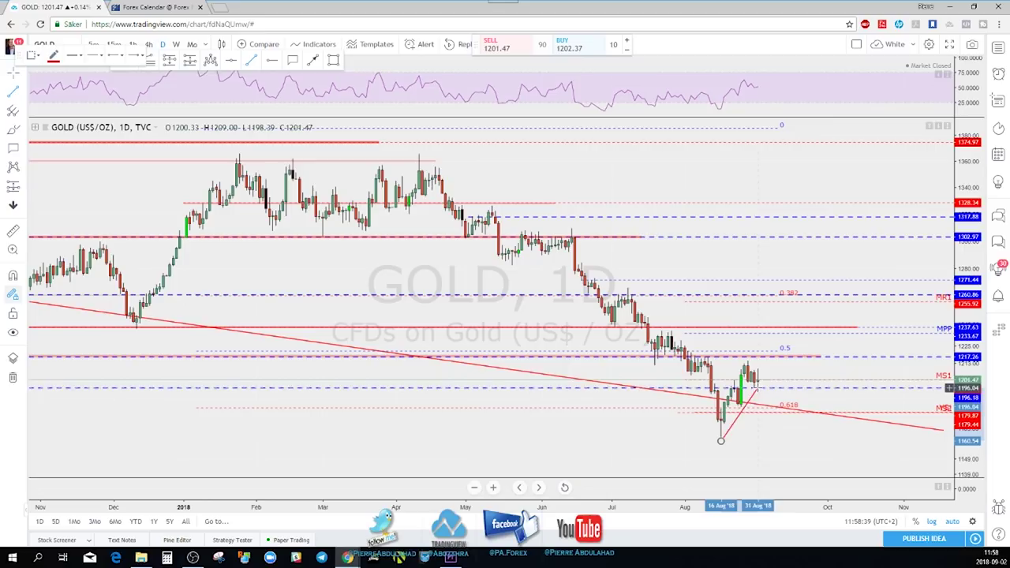
{"action": "key", "text": "Escape"}
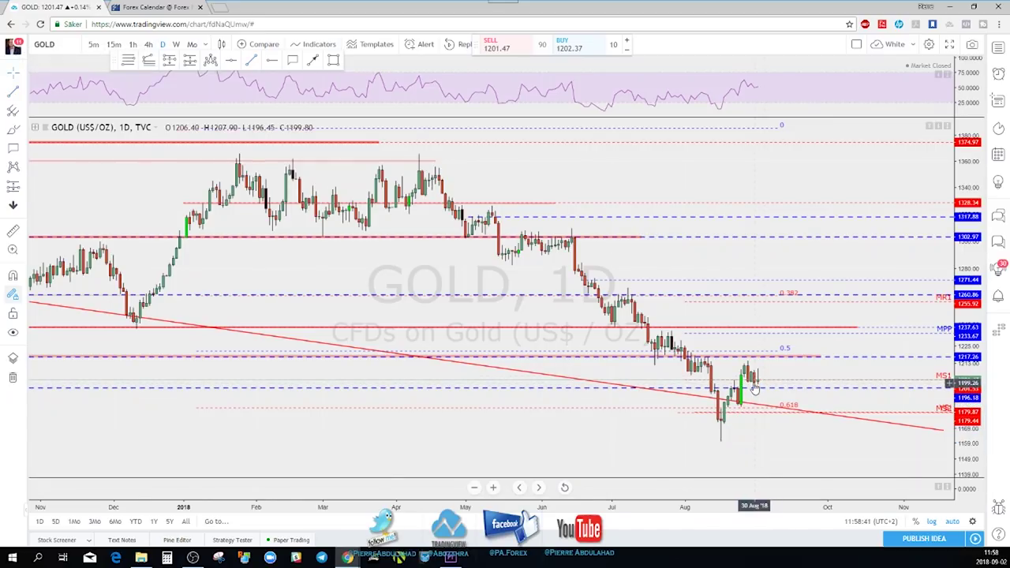
- Try arrows on the daily gold chart from about 1203 down to 1184 and up toward 1230, and remove them
{"action": "scroll", "coordinate": [719, 392], "scroll_direction": "up", "scroll_amount": 1}
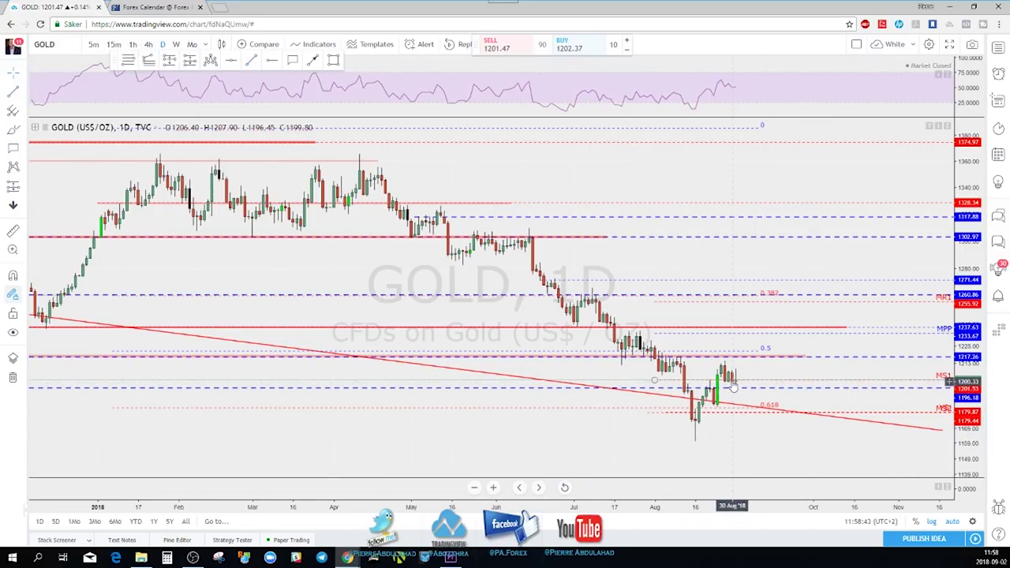
{"action": "scroll", "coordinate": [735, 387], "scroll_direction": "up", "scroll_amount": 1}
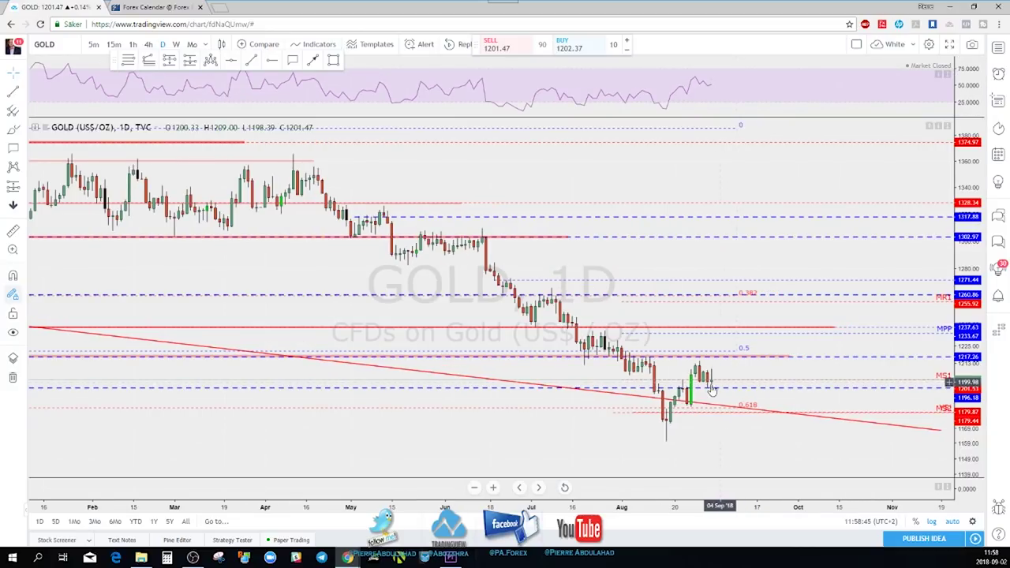
{"action": "scroll", "coordinate": [735, 387], "scroll_direction": "down", "scroll_amount": 1}
{"action": "scroll", "coordinate": [735, 386], "scroll_direction": "up", "scroll_amount": 1}
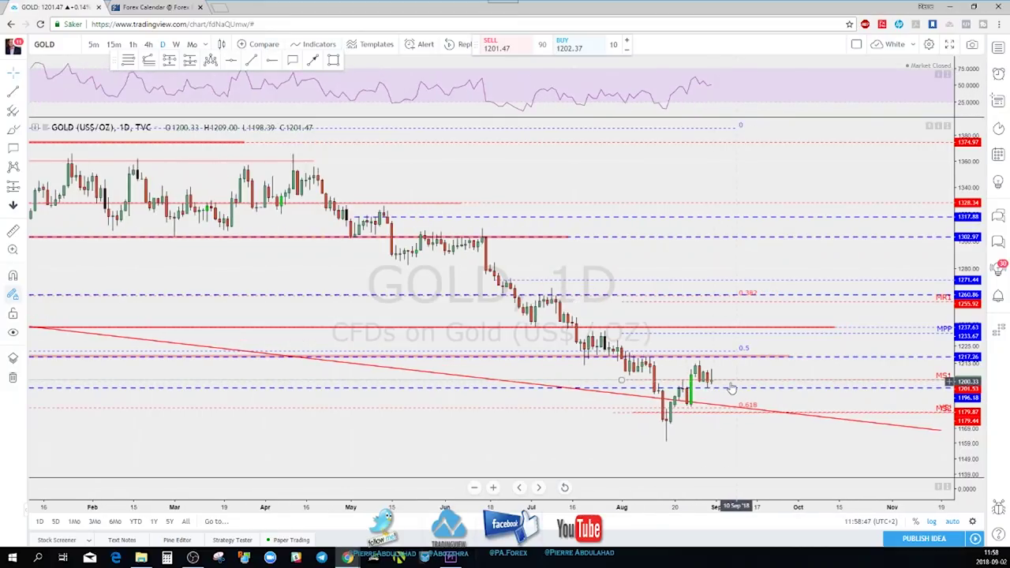
{"action": "left_click_drag", "start_coordinate": [726, 387], "coordinate": [799, 367]}
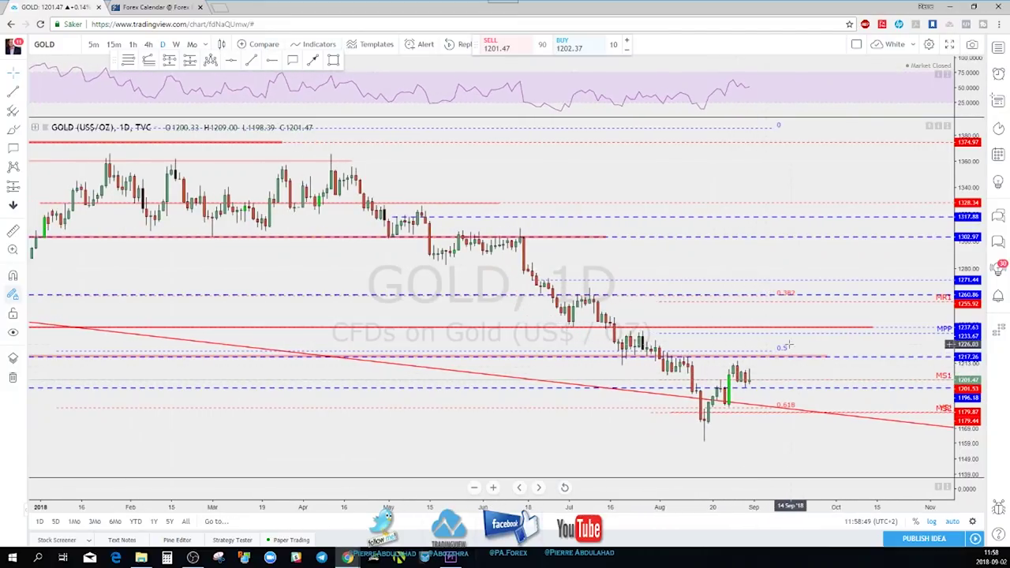
{"action": "left_click", "coordinate": [313, 60]}
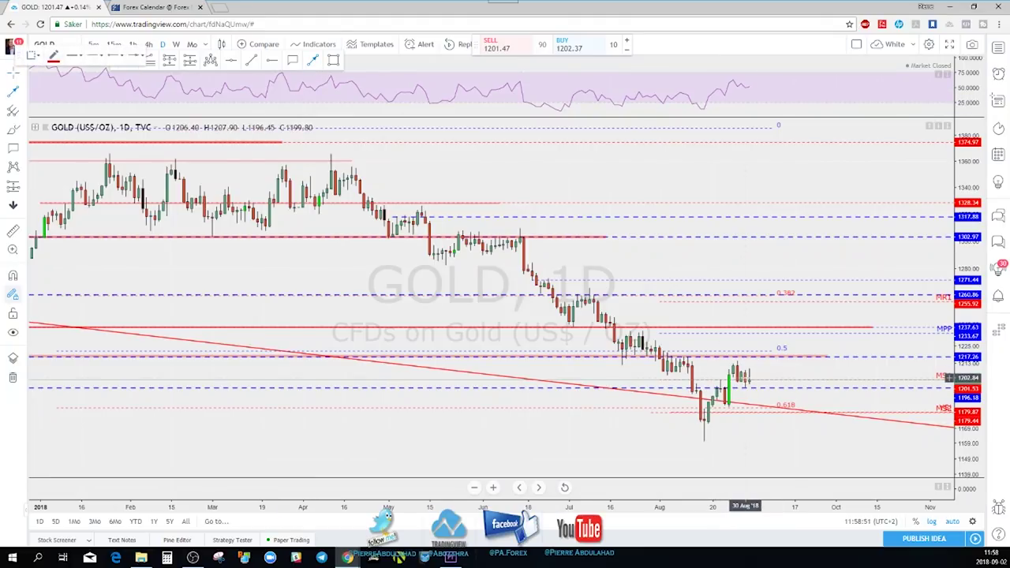
{"action": "left_click", "coordinate": [745, 378]}
{"action": "left_click", "coordinate": [762, 405]}
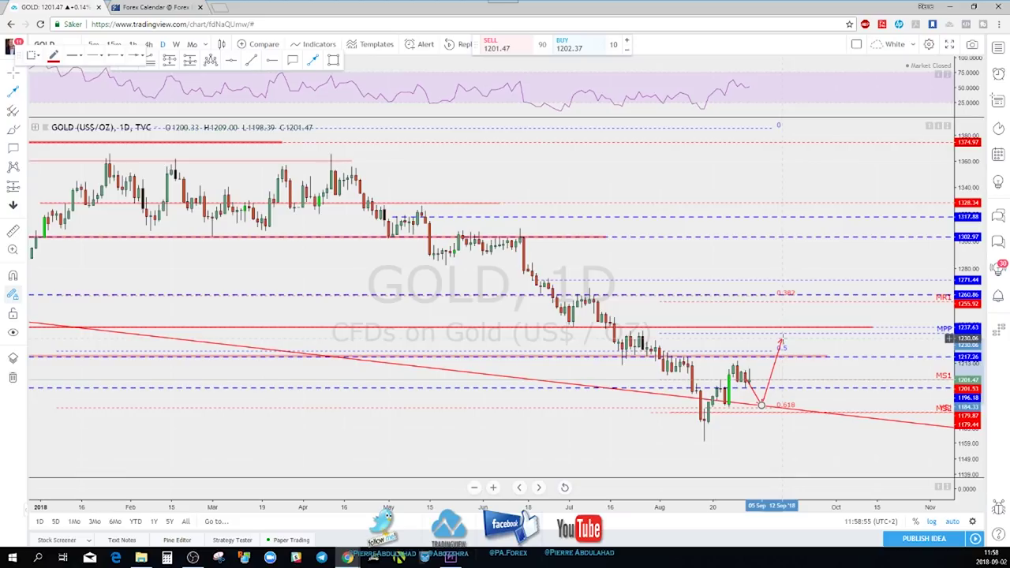
{"action": "key", "text": "Escape"}
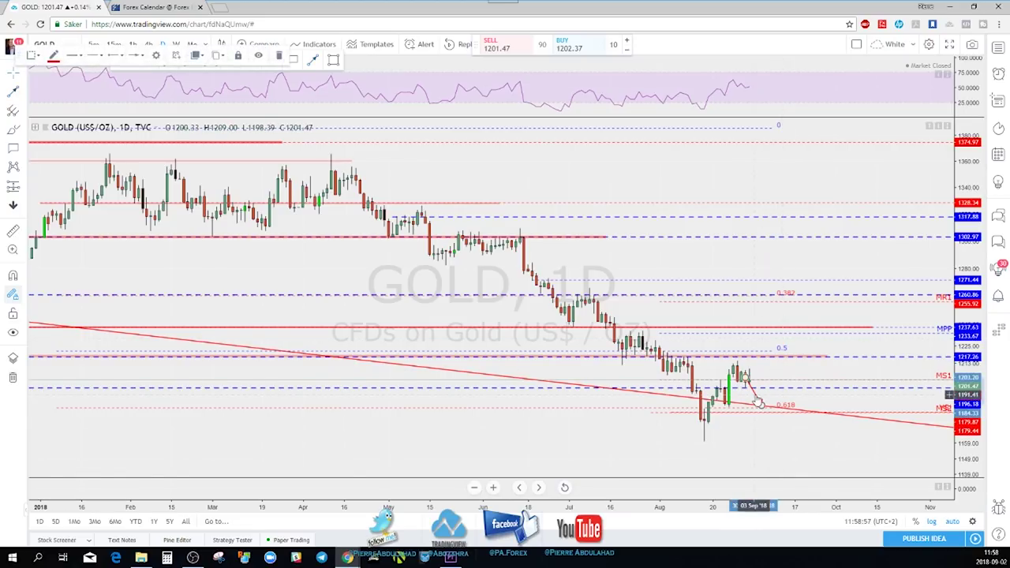
{"action": "key", "text": "Delete"}
- Draw a path of arrows from the latest daily gold candle to just above 1217, back to about 1217 and up to about 1237
{"action": "scroll", "coordinate": [746, 399], "scroll_direction": "up", "scroll_amount": 2}
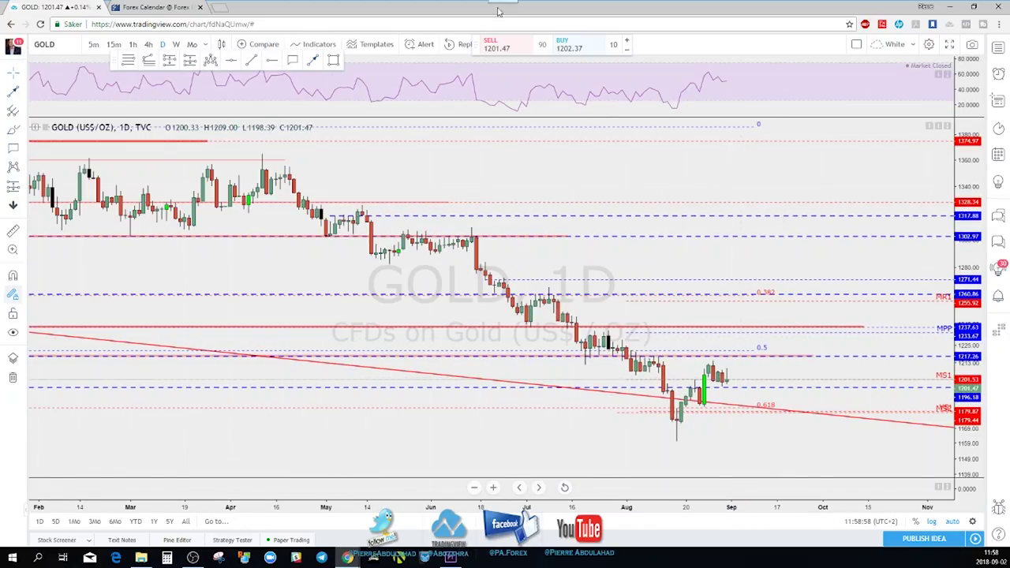
{"action": "left_click", "coordinate": [313, 63]}
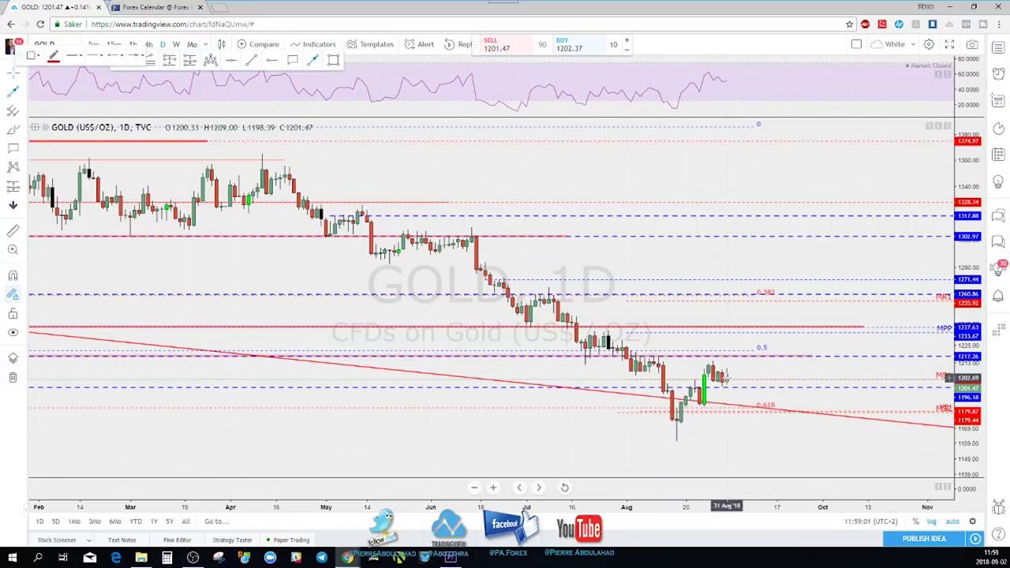
{"action": "mouse_move", "coordinate": [726, 380]}
{"action": "left_mouse_down"}
{"action": "mouse_move", "coordinate": [738, 353]}
{"action": "mouse_move", "coordinate": [768, 329]}
{"action": "mouse_move", "coordinate": [733, 338]}
{"action": "mouse_move", "coordinate": [553, 318]}
{"action": "mouse_move", "coordinate": [764, 326]}
{"action": "left_mouse_up"}
{"action": "scroll", "coordinate": [602, 333], "scroll_direction": "down", "scroll_amount": 5}
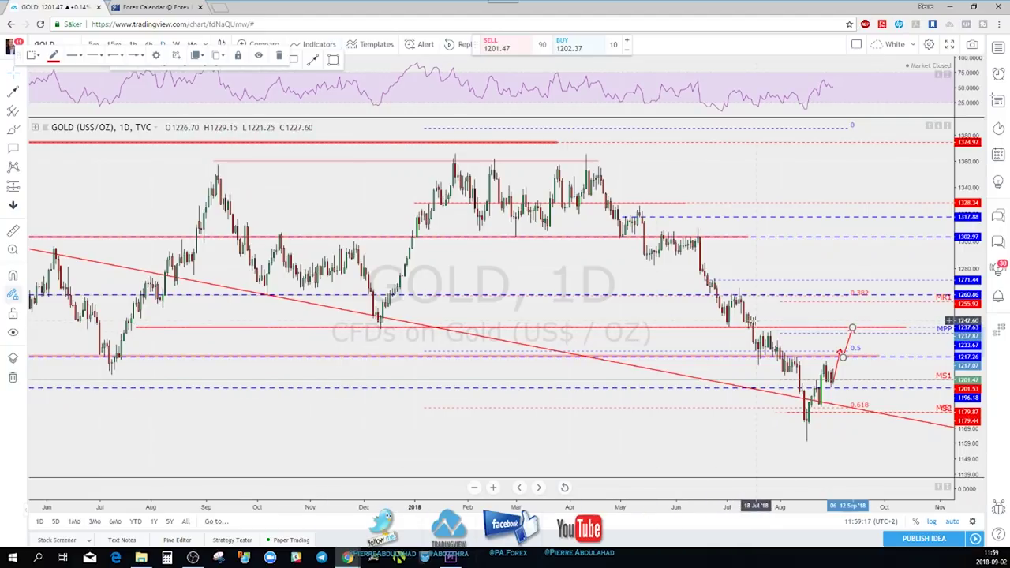
{"action": "scroll", "coordinate": [756, 321], "scroll_direction": "up", "scroll_amount": 1}
{"action": "scroll", "coordinate": [756, 321], "scroll_direction": "up", "scroll_amount": 1}
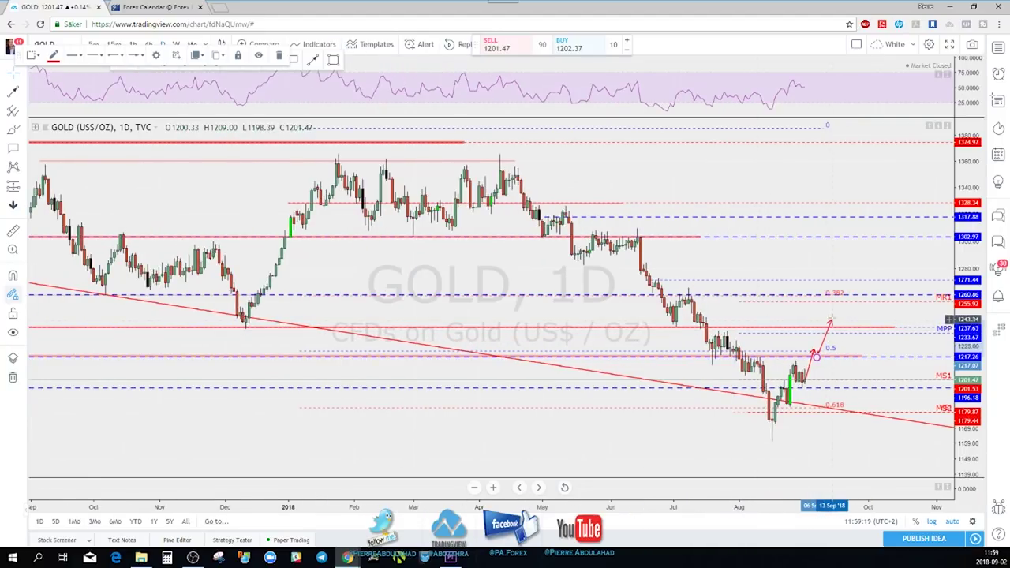
{"action": "left_click", "coordinate": [827, 315]}
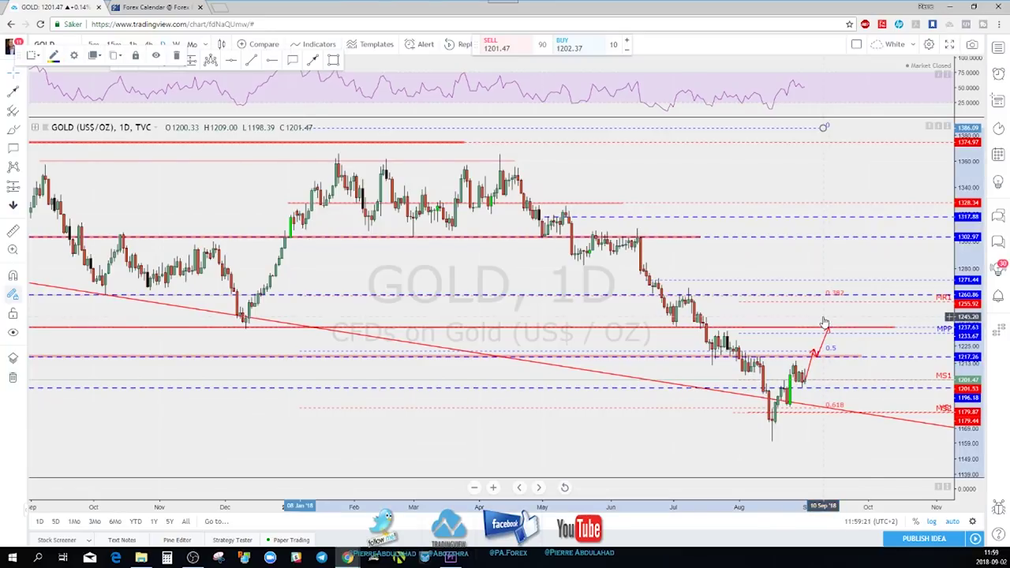
{"action": "scroll", "coordinate": [826, 311], "scroll_direction": "up", "scroll_amount": 3}
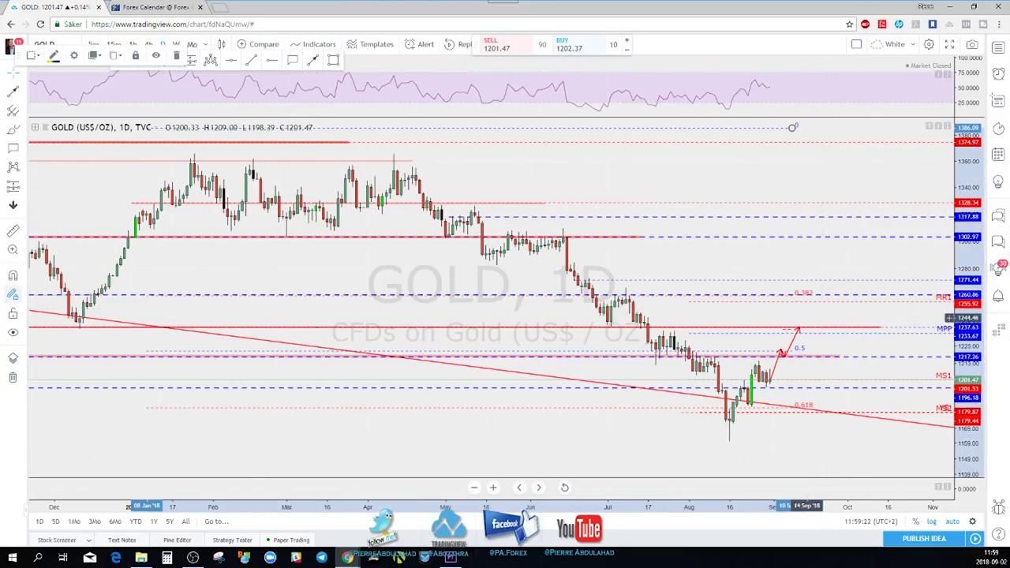
- Remove all the arrows of the rising path from the daily gold chart
{"action": "left_click", "coordinate": [793, 348]}
{"action": "left_click_drag", "start_coordinate": [794, 347], "coordinate": [785, 361]}
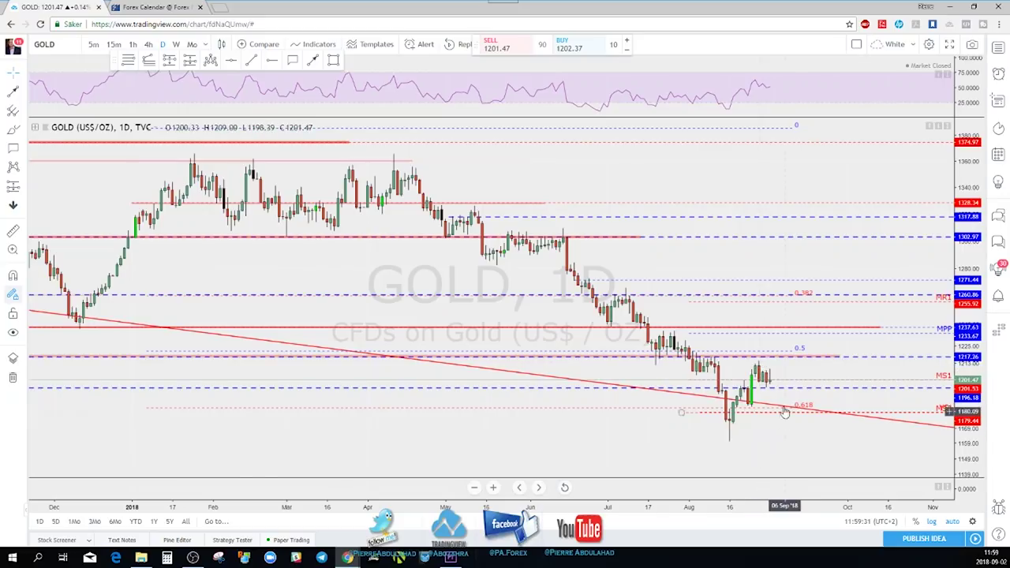
- Draw a rising trend line on the 4-hour gold chart from the mid-August low at about 1169 to about 1204 on 5 September
{"action": "left_click", "coordinate": [147, 45]}
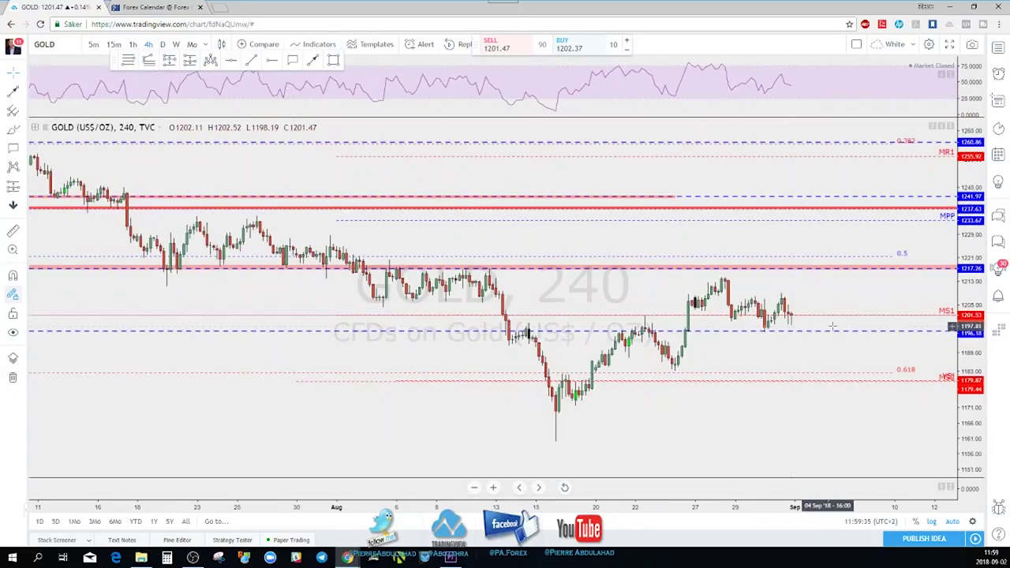
{"action": "left_click", "coordinate": [252, 63]}
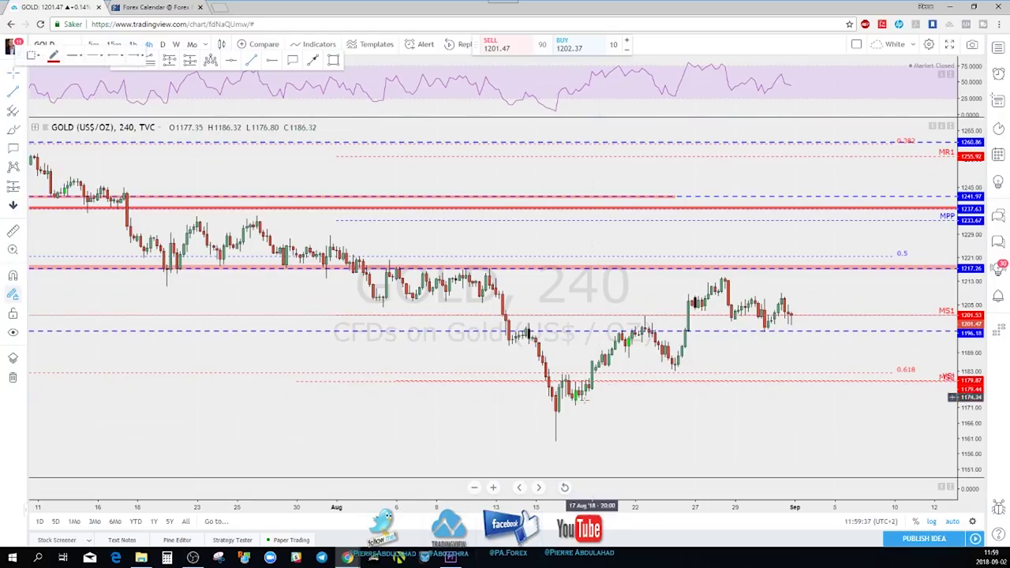
{"action": "left_click", "coordinate": [555, 413]}
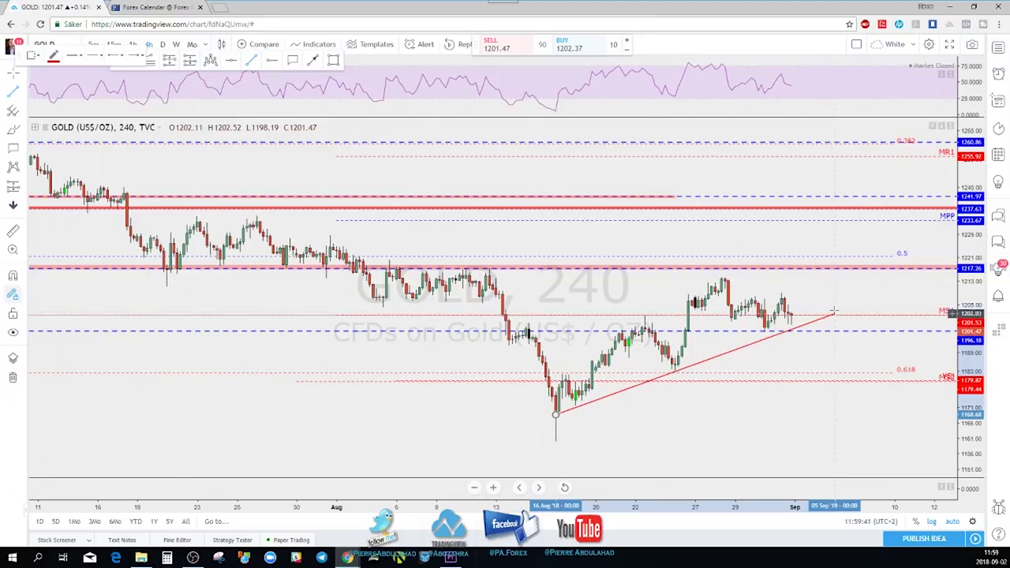
{"action": "left_click", "coordinate": [834, 307]}
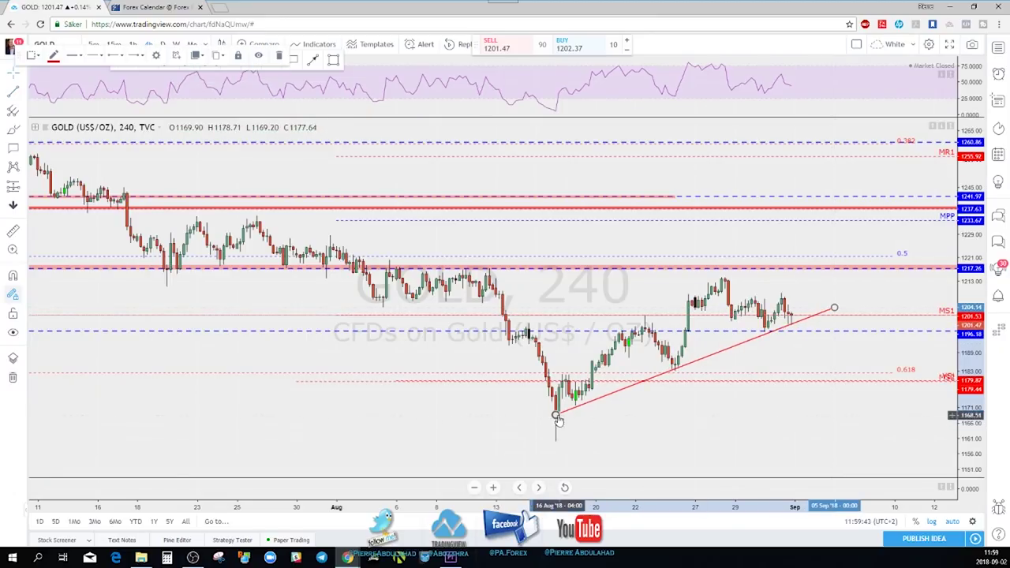
- Try an arrow from the latest 4-hour gold candle up to about 1216, and remove it
{"action": "left_click", "coordinate": [311, 63]}
{"action": "left_click", "coordinate": [792, 312]}
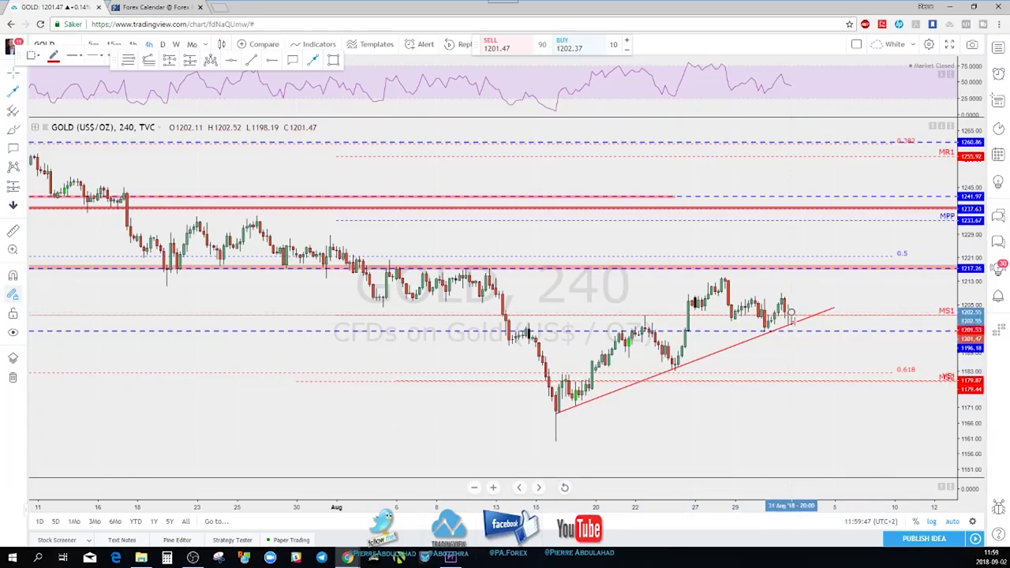
{"action": "mouse_move", "coordinate": [794, 321]}
{"action": "left_mouse_down"}
{"action": "mouse_move", "coordinate": [767, 327]}
{"action": "mouse_move", "coordinate": [808, 276]}
{"action": "left_mouse_up"}
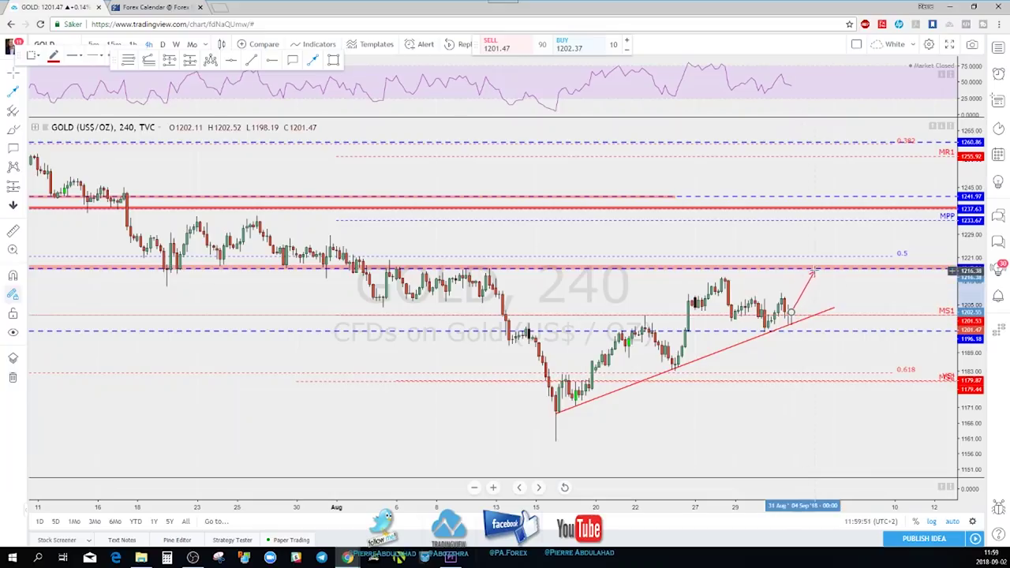
{"action": "key", "text": "ctrl+z"}
- Draw arrows from the latest 4-hour gold candle down to about 1192 and from about 1196 down to about 1180
{"action": "mouse_move", "coordinate": [752, 305]}
{"action": "left_mouse_down"}
{"action": "mouse_move", "coordinate": [771, 306]}
{"action": "mouse_move", "coordinate": [803, 359]}
{"action": "mouse_move", "coordinate": [798, 332]}
{"action": "left_mouse_up"}
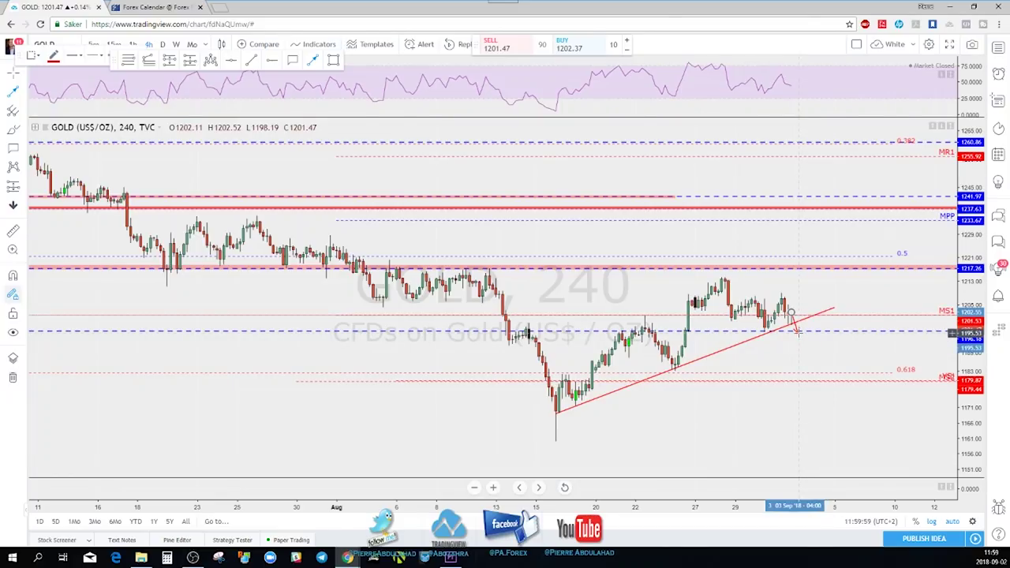
{"action": "left_click_drag", "start_coordinate": [801, 338], "coordinate": [827, 379]}
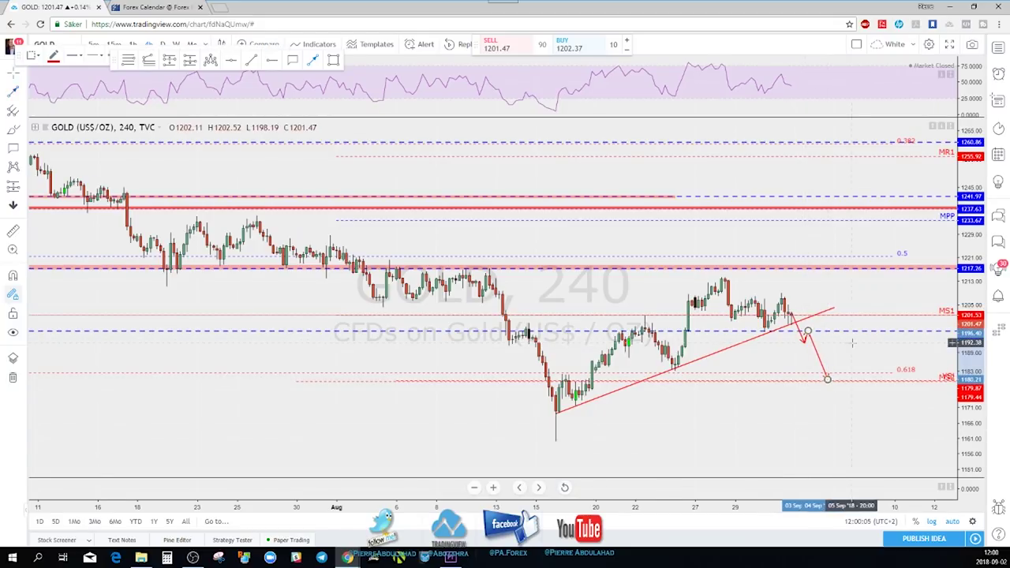
{"action": "left_click", "coordinate": [827, 379]}
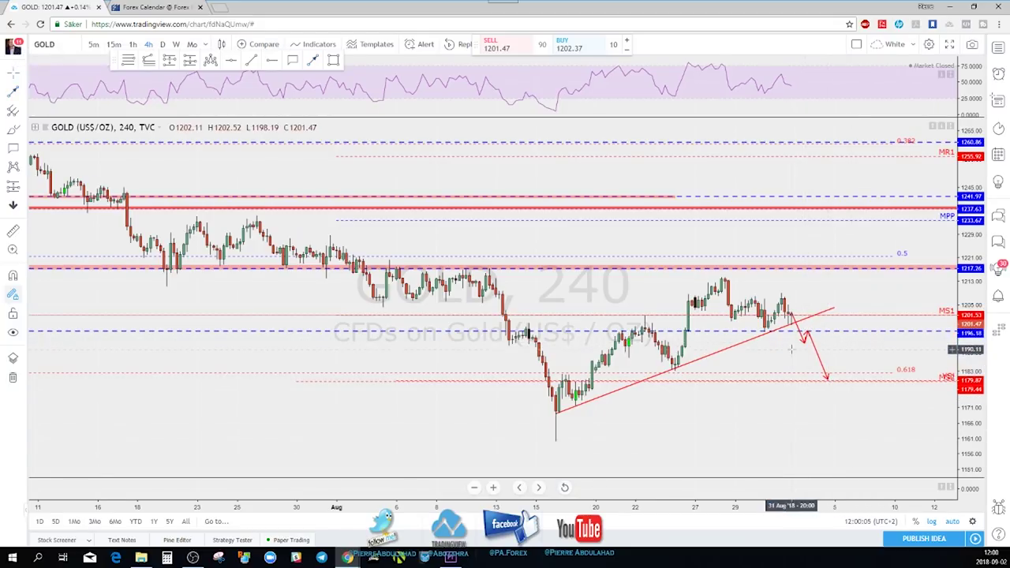
- Switch the gold chart to the daily timeframe and move on to the USOIL chart
{"action": "left_click", "coordinate": [163, 44]}
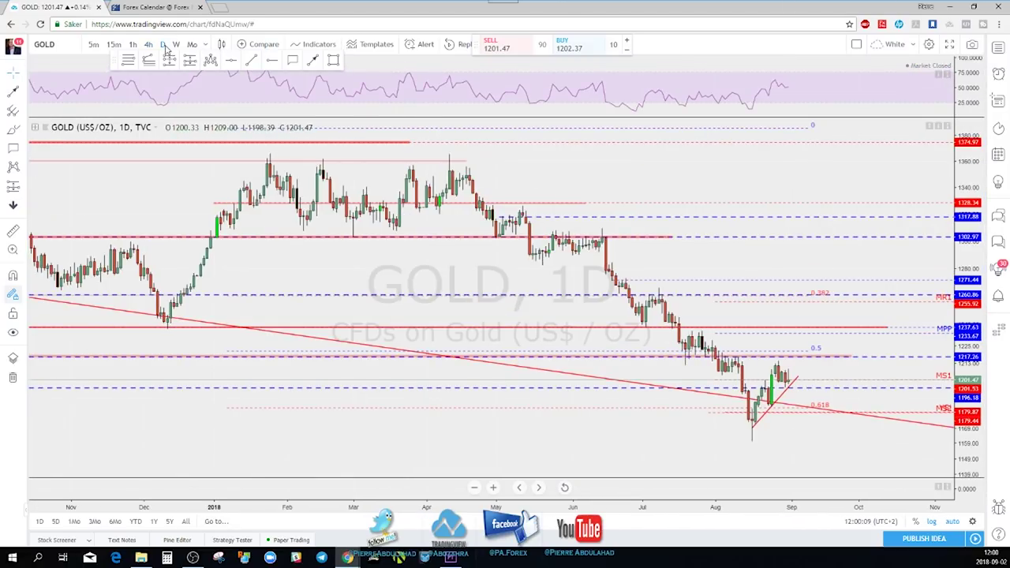
{"action": "key", "text": "space"}
{"action": "scroll", "coordinate": [509, 234], "scroll_direction": "down", "scroll_amount": 1}
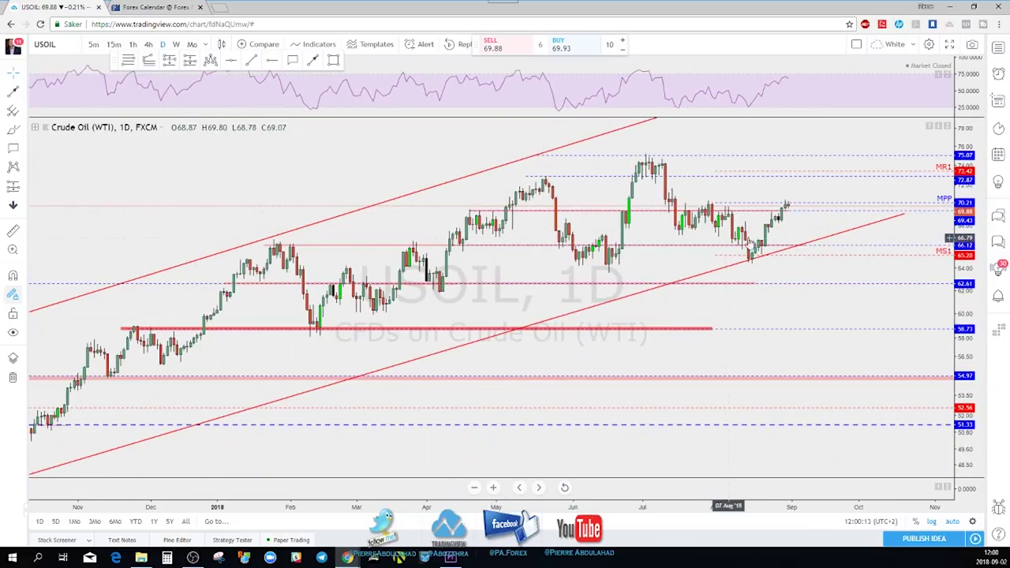
- Show the 200-period moving average on the daily crude oil chart and hide it again
{"action": "left_click", "coordinate": [34, 127]}
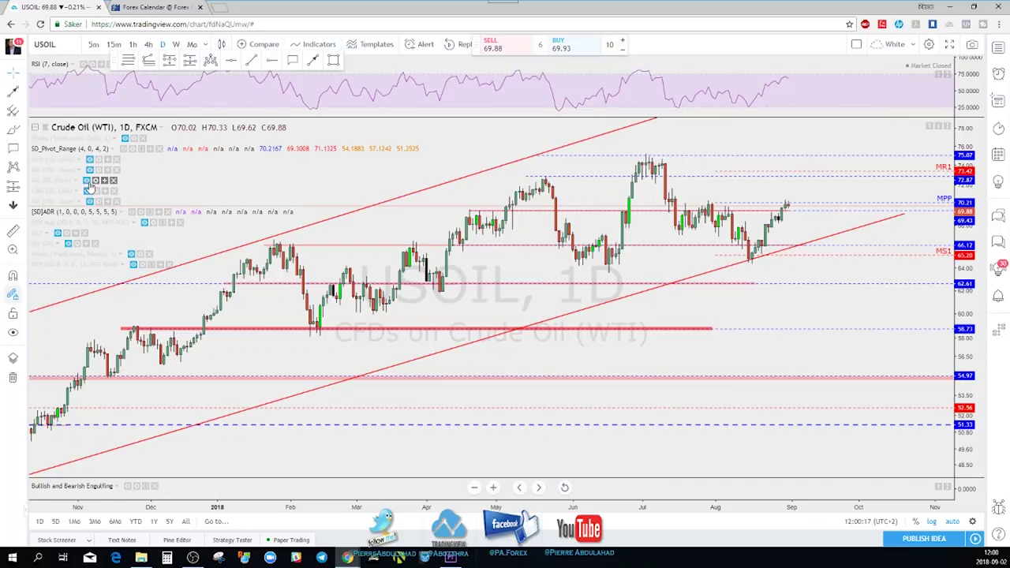
{"action": "left_click", "coordinate": [89, 202]}
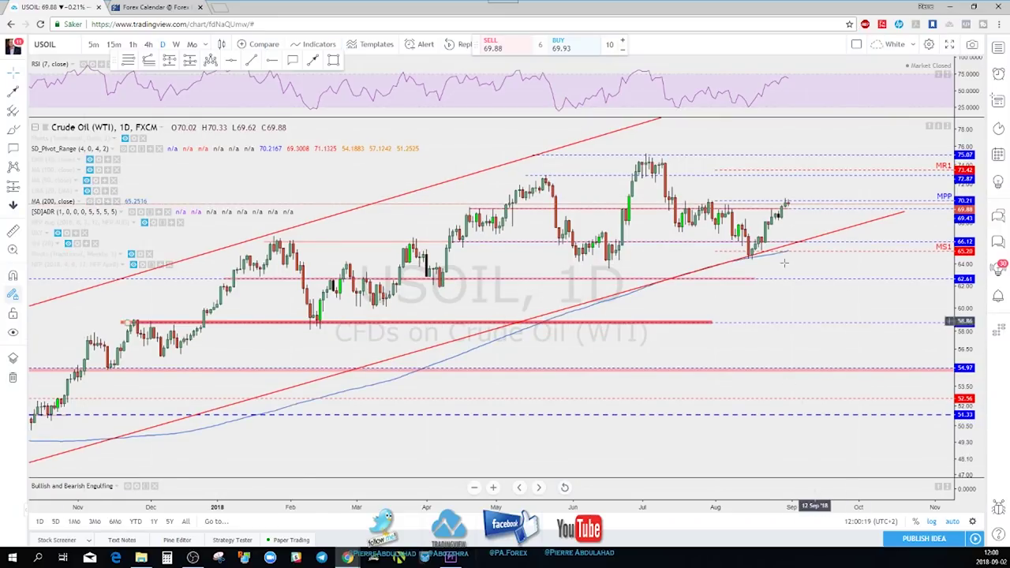
{"action": "left_click", "coordinate": [89, 202]}
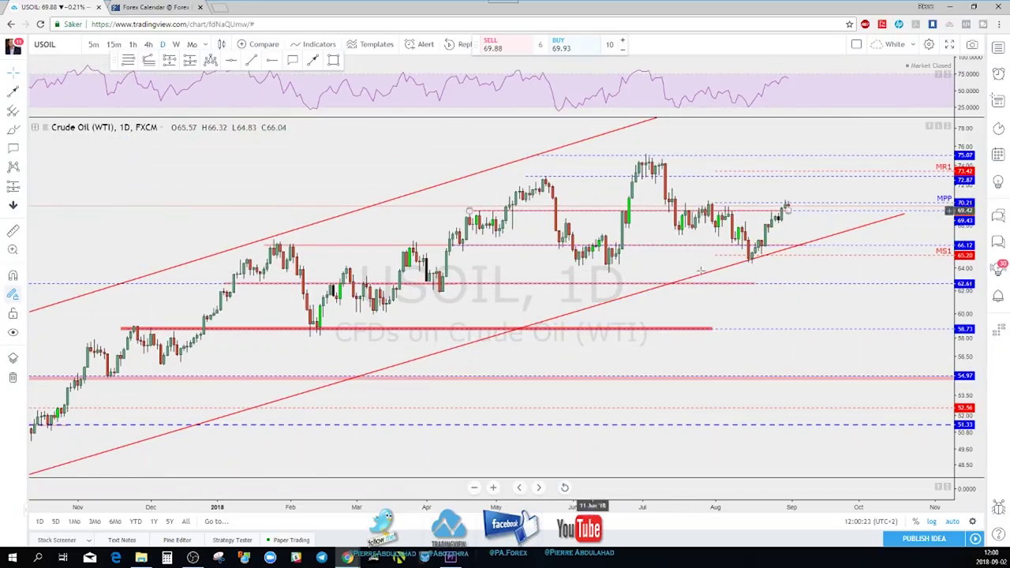
- Draw a rising trend line on the crude oil RSI from the late-July peak at about 55 to the latest reading
{"action": "scroll", "coordinate": [675, 254], "scroll_direction": "up", "scroll_amount": 5}
{"action": "scroll", "coordinate": [695, 225], "scroll_direction": "down", "scroll_amount": 2}
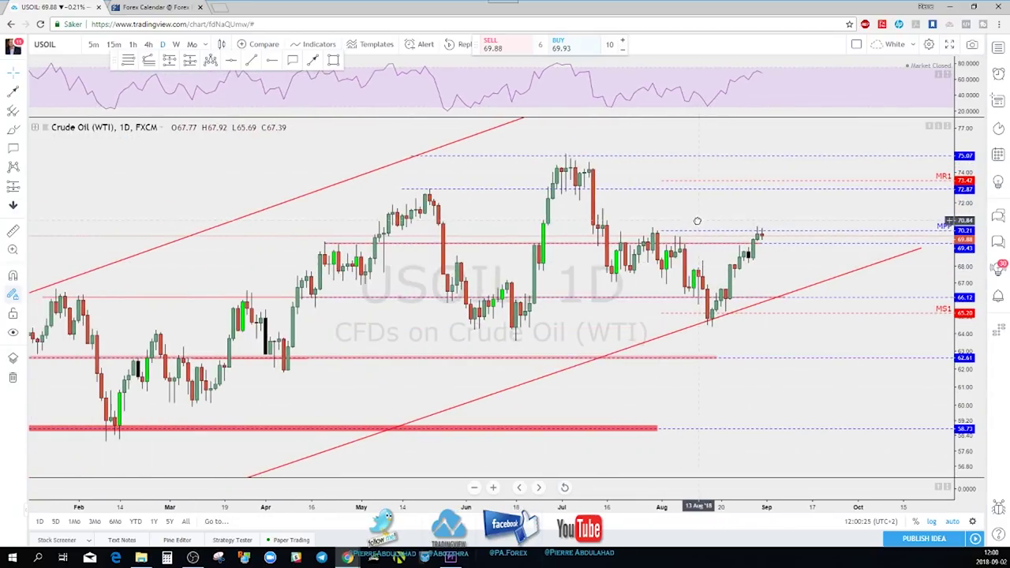
{"action": "scroll", "coordinate": [705, 229], "scroll_direction": "down", "scroll_amount": 2}
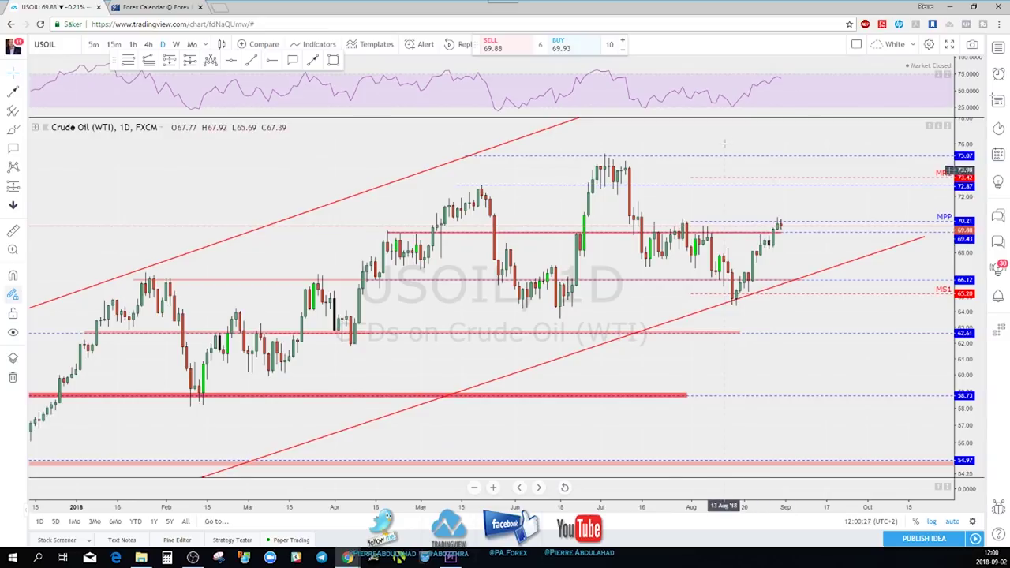
{"action": "left_click", "coordinate": [254, 61]}
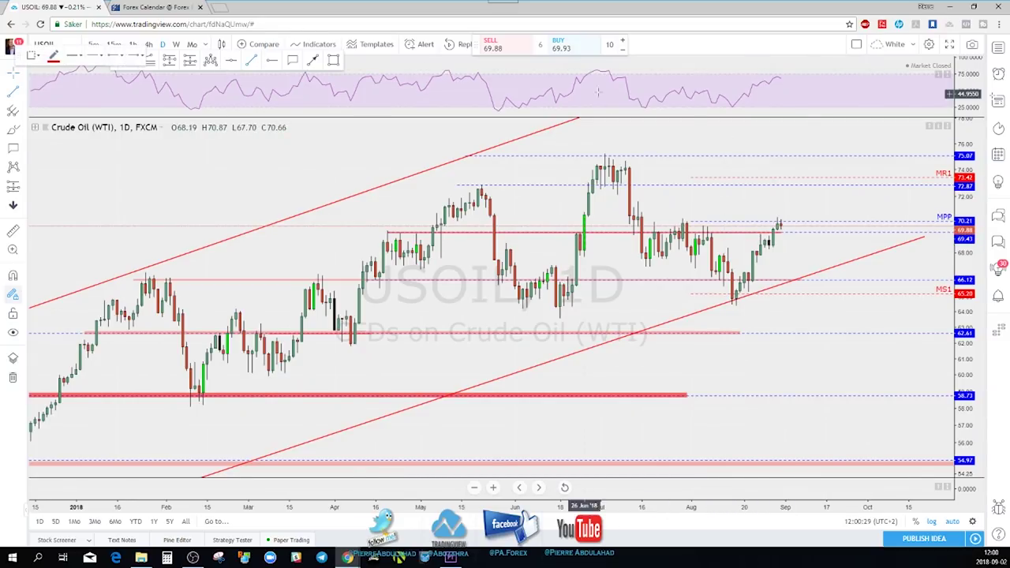
{"action": "left_click", "coordinate": [676, 86]}
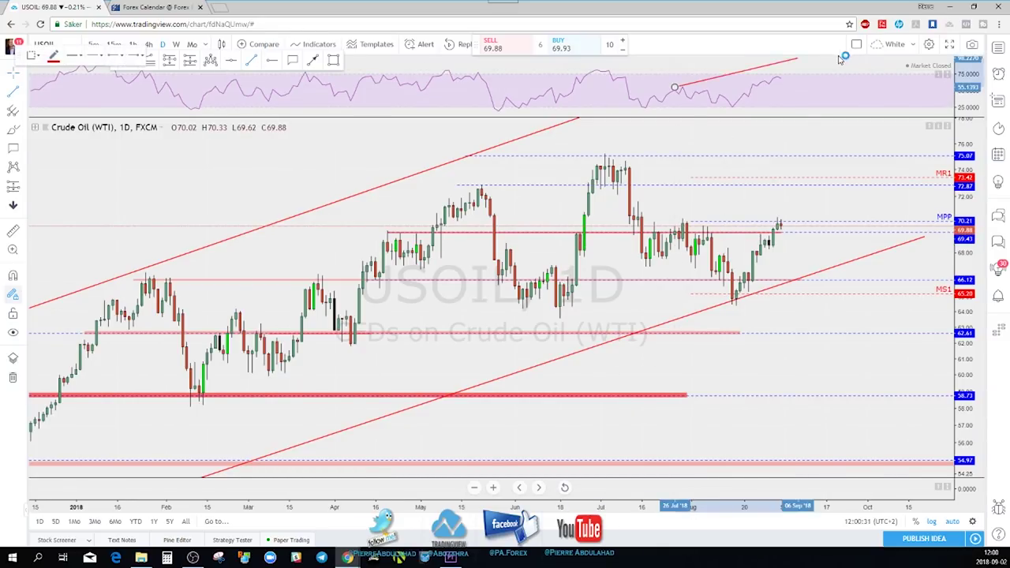
{"action": "left_click", "coordinate": [783, 76]}
- Try arrows from the latest daily crude oil candle down to about 68.7 and up to about 71.2, and remove them
{"action": "scroll", "coordinate": [760, 249], "scroll_direction": "up", "scroll_amount": 2}
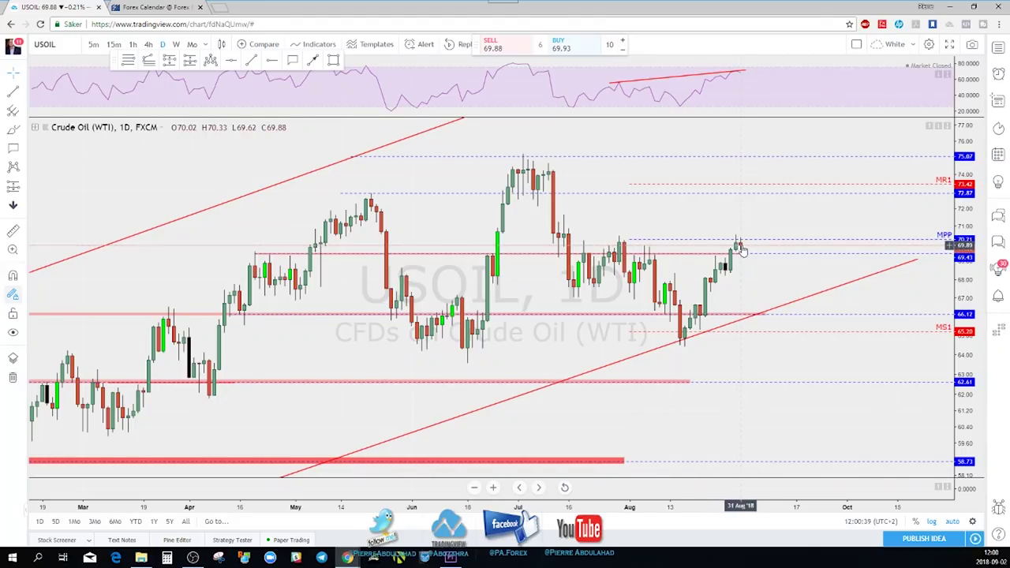
{"action": "scroll", "coordinate": [742, 250], "scroll_direction": "up", "scroll_amount": 1}
{"action": "scroll", "coordinate": [718, 252], "scroll_direction": "down", "scroll_amount": 1}
{"action": "scroll", "coordinate": [742, 247], "scroll_direction": "down", "scroll_amount": 1}
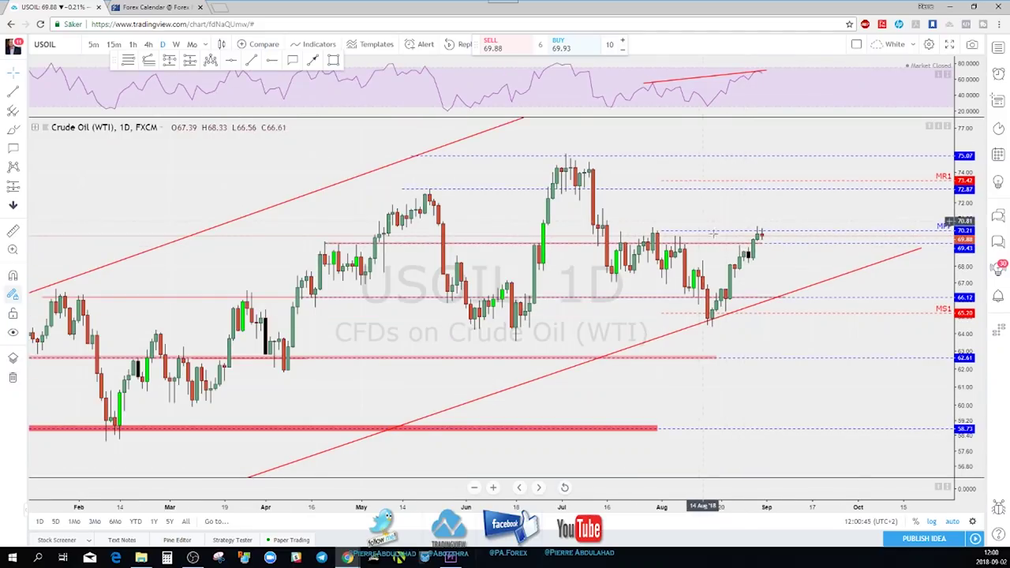
{"action": "left_click", "coordinate": [316, 62]}
{"action": "mouse_move", "coordinate": [763, 234]}
{"action": "left_mouse_down"}
{"action": "mouse_move", "coordinate": [782, 267]}
{"action": "mouse_move", "coordinate": [801, 214]}
{"action": "left_mouse_up"}
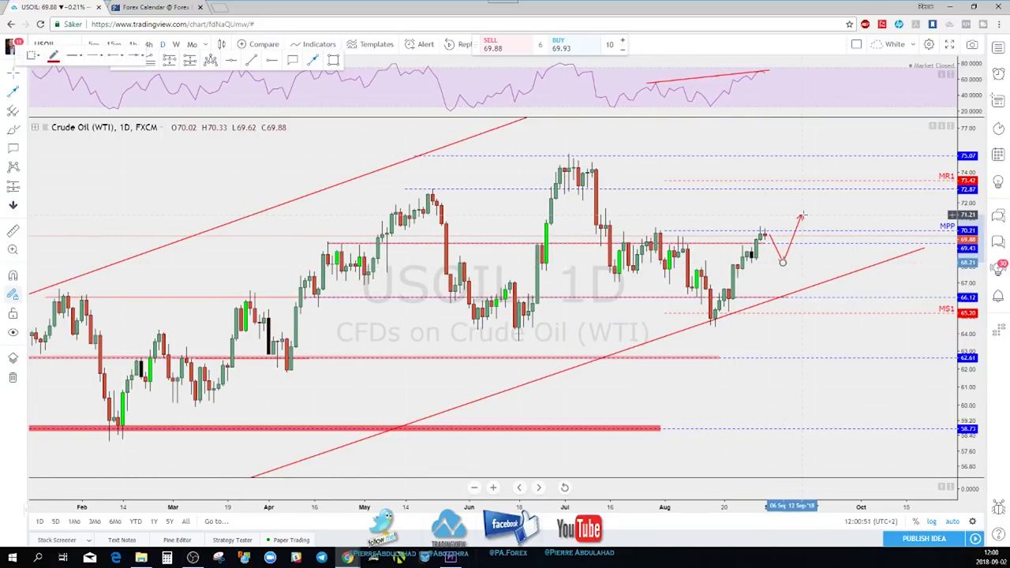
{"action": "key", "text": "ctrl+z"}
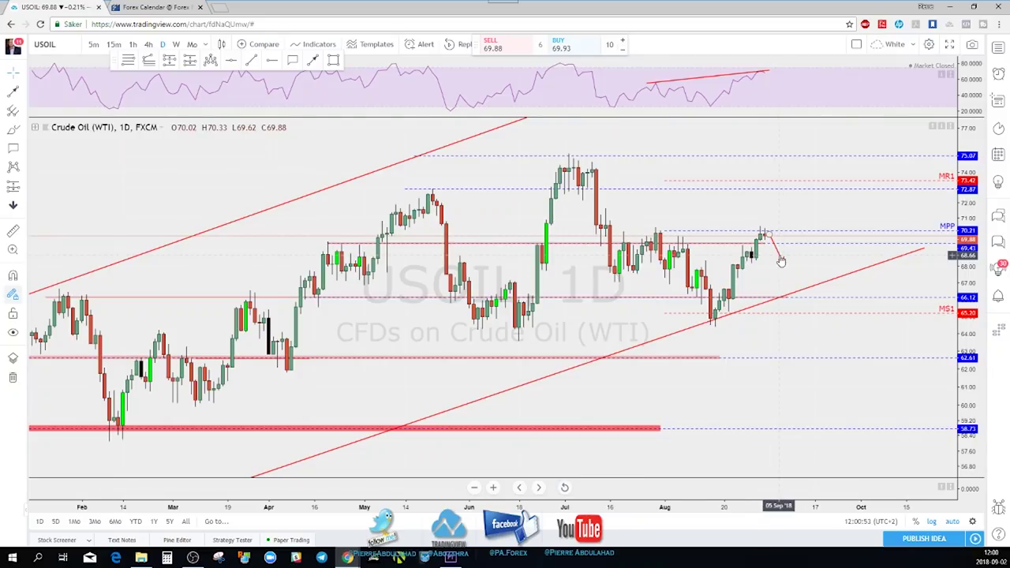
{"action": "key", "text": "ctrl+z"}
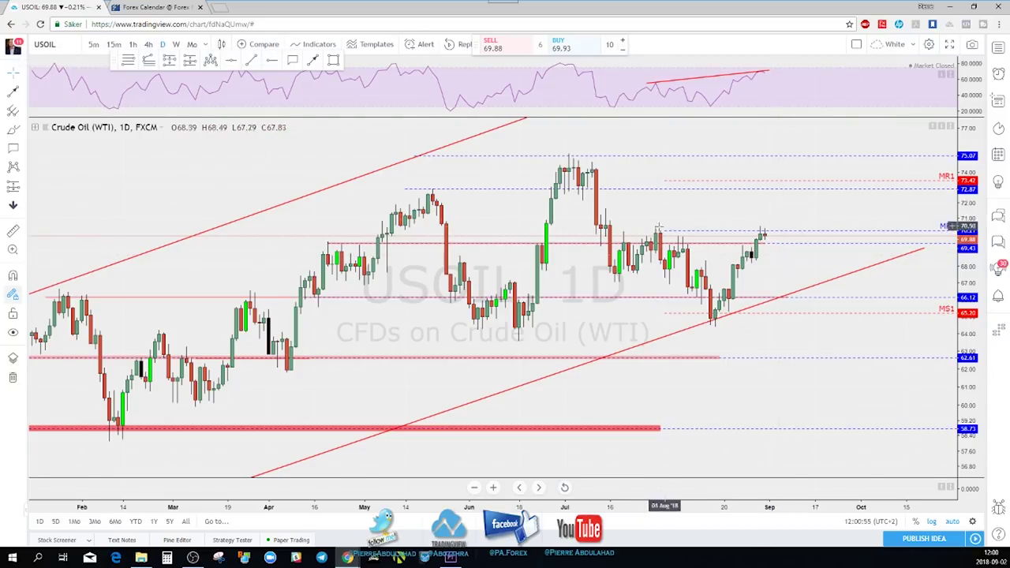
- Draw a rectangle on crude oil from 24 July to 14 September between about 70.04 and 70.47, and turn on its red background
{"action": "left_click", "coordinate": [335, 62]}
{"action": "left_click_drag", "start_coordinate": [646, 226], "coordinate": [811, 233]}
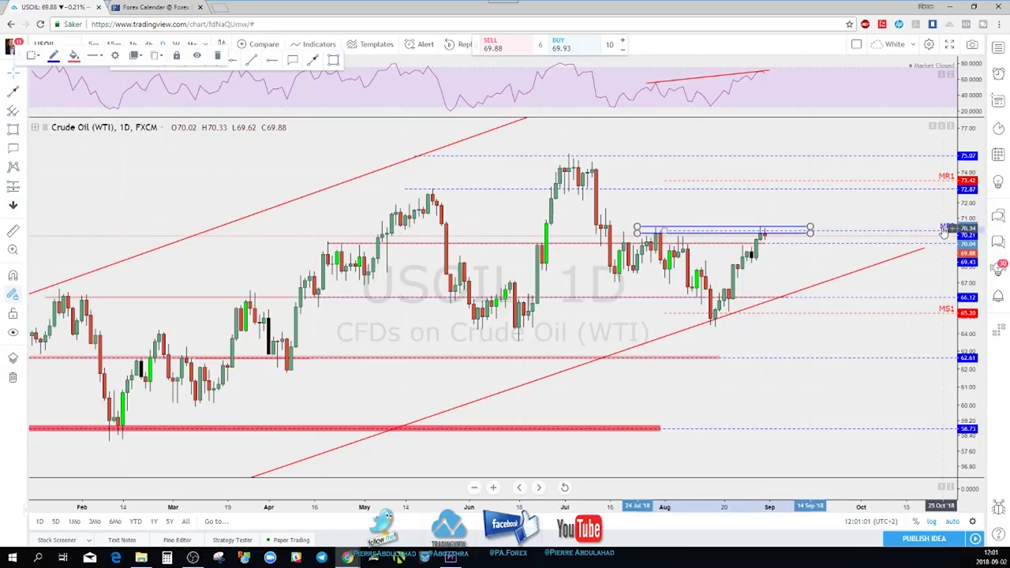
{"action": "double_click", "coordinate": [807, 232]}
{"action": "left_click", "coordinate": [470, 210]}
{"action": "left_click", "coordinate": [414, 208]}
{"action": "left_click", "coordinate": [412, 262]}
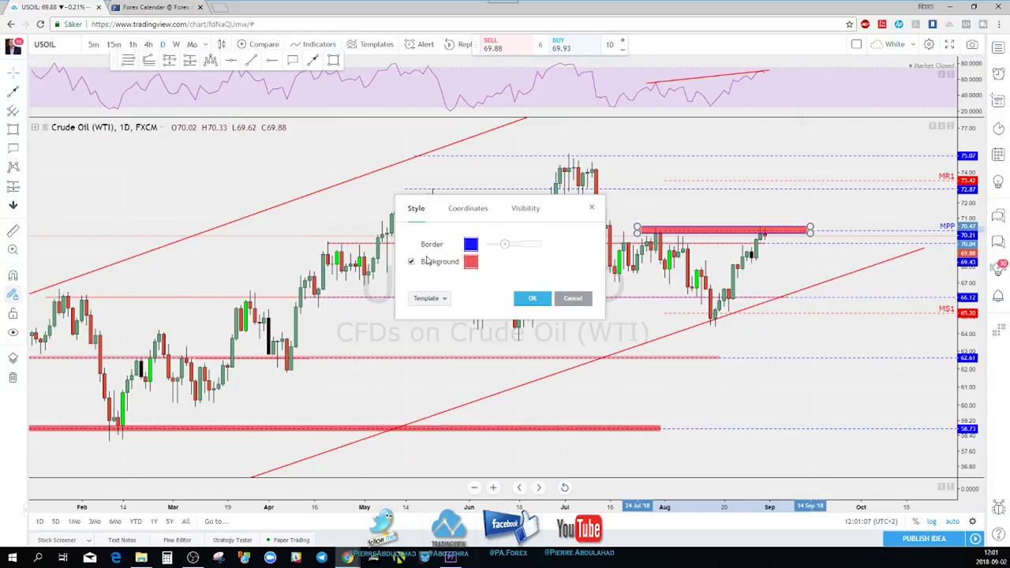
- Make the crude oil zone's border fully transparent and raise its lower edge to about 70.24
{"action": "left_click", "coordinate": [471, 249]}
{"action": "left_click_drag", "start_coordinate": [490, 341], "coordinate": [475, 341]}
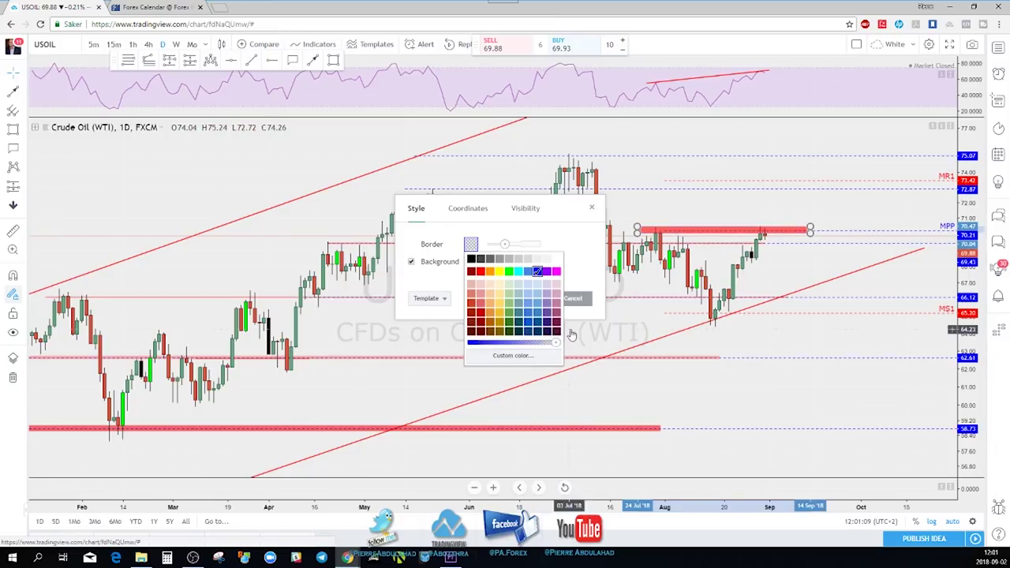
{"action": "left_click", "coordinate": [575, 266]}
{"action": "left_click", "coordinate": [533, 300]}
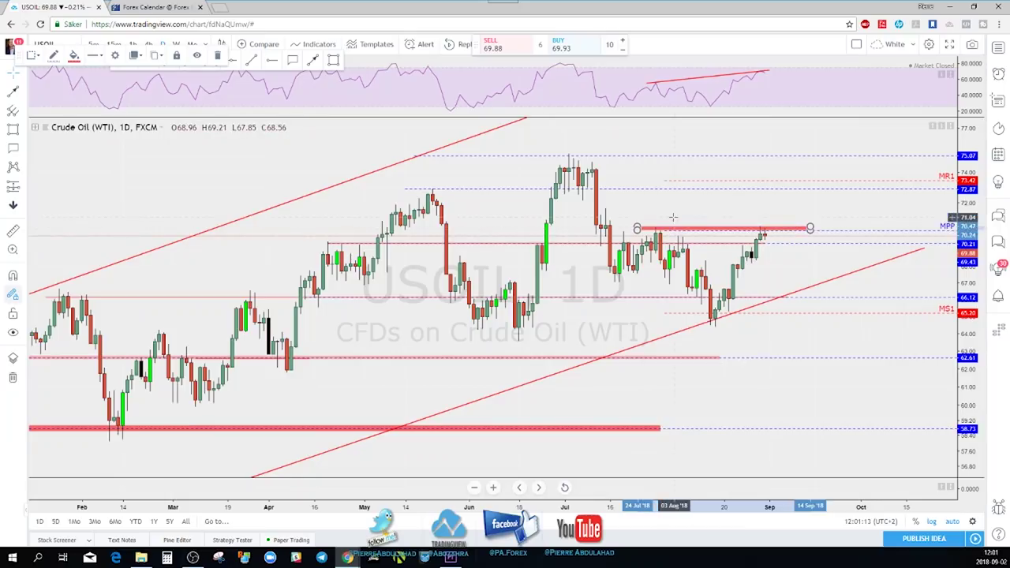
- Try arrows from the latest daily crude oil candle to about 71.3, back to about 70.3 and up to about 74.7, and remove them
{"action": "left_click_drag", "start_coordinate": [671, 233], "coordinate": [655, 232]}
{"action": "left_click", "coordinate": [313, 60]}
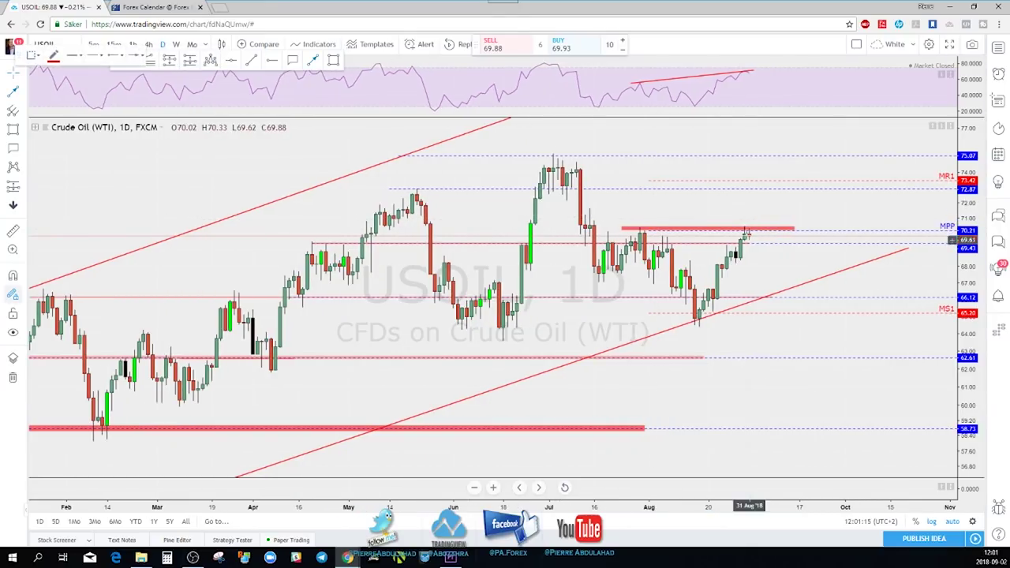
{"action": "mouse_move", "coordinate": [749, 234]}
{"action": "left_mouse_down"}
{"action": "mouse_move", "coordinate": [756, 215]}
{"action": "mouse_move", "coordinate": [767, 229]}
{"action": "mouse_move", "coordinate": [803, 166]}
{"action": "left_mouse_up"}
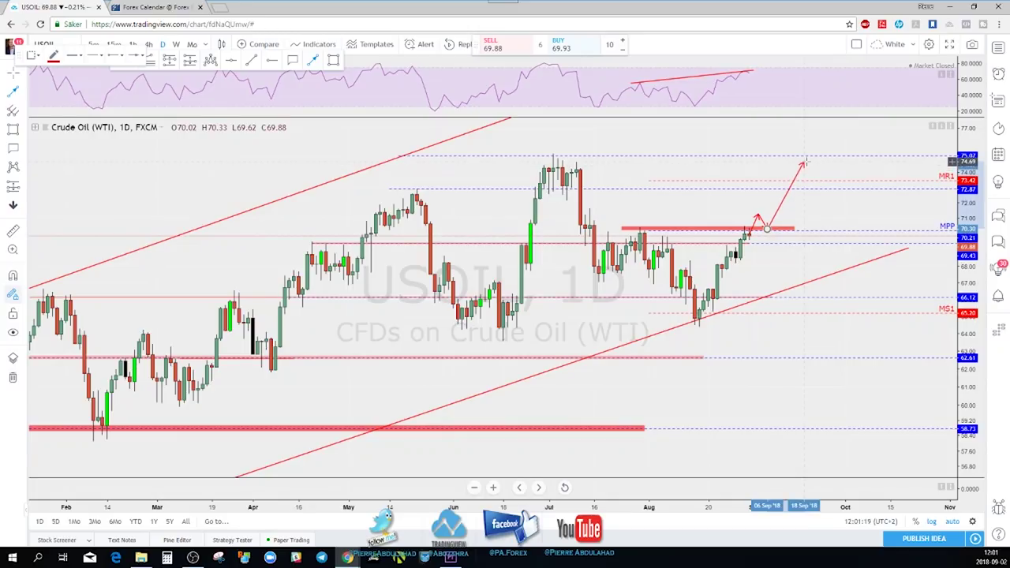
{"action": "key", "text": "ctrl+z"}
{"action": "left_click", "coordinate": [763, 226]}
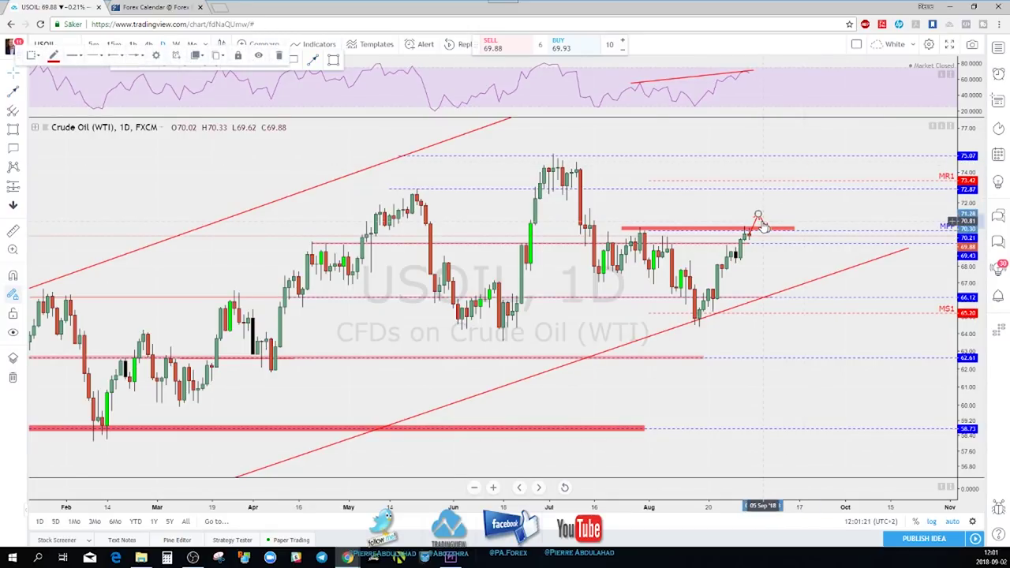
{"action": "key", "text": "Delete"}
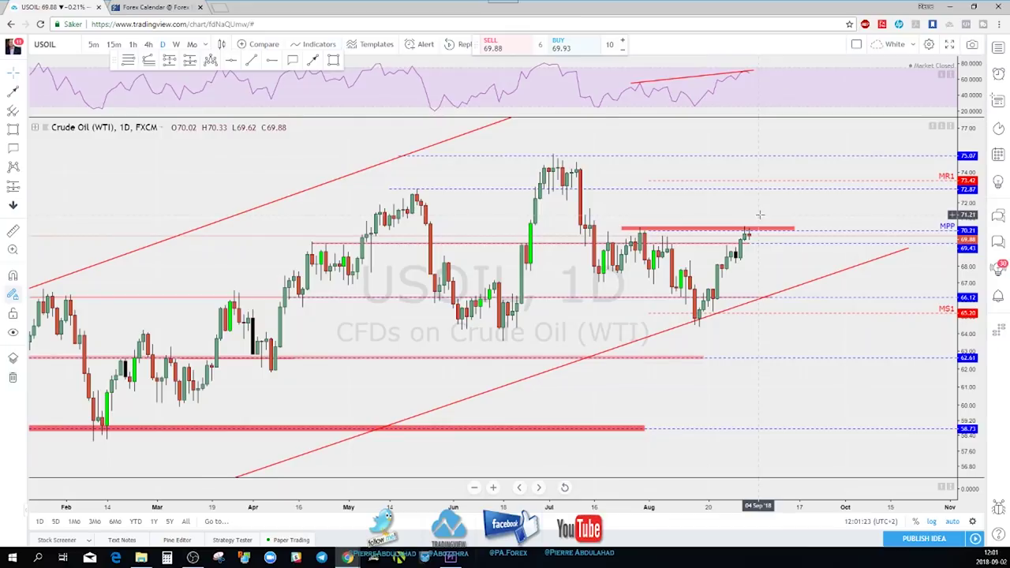
- Narrow the red crude oil zone to a thin band at about 70.4 and extend it to 17 September
{"action": "scroll", "coordinate": [763, 215], "scroll_direction": "down", "scroll_amount": 2}
{"action": "scroll", "coordinate": [763, 215], "scroll_direction": "up", "scroll_amount": 3}
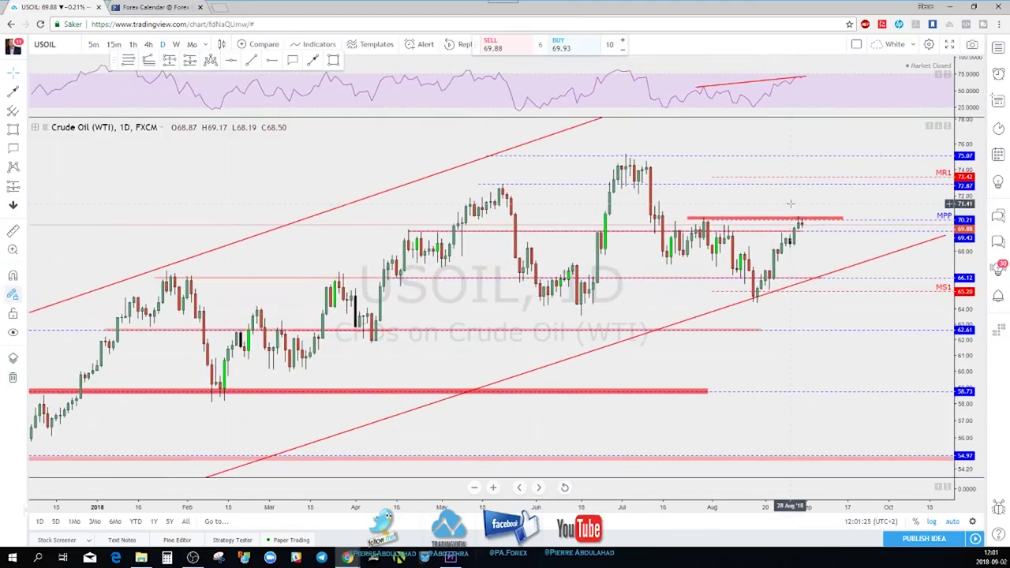
{"action": "left_click", "coordinate": [845, 217]}
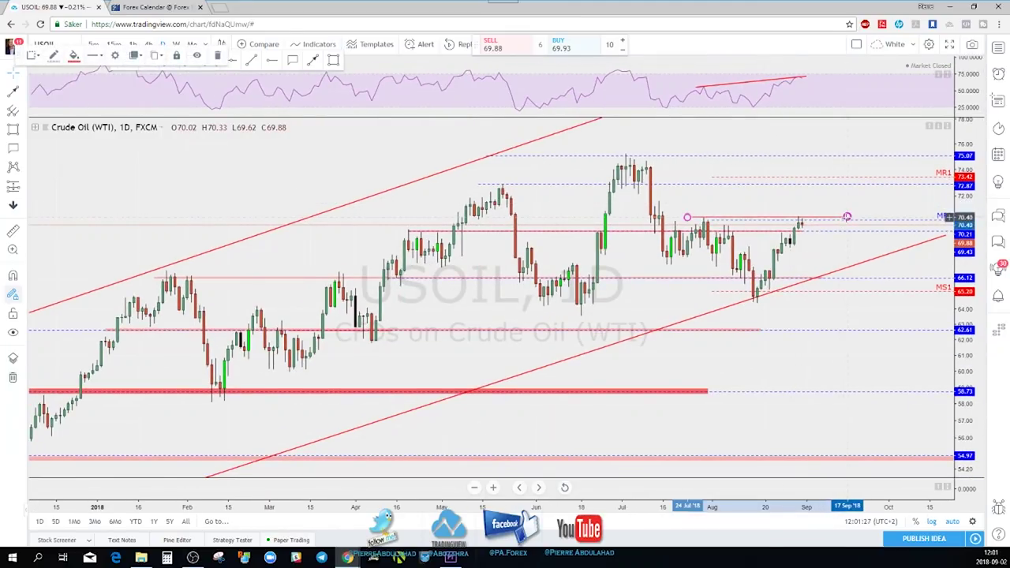
{"action": "left_click_drag", "start_coordinate": [836, 217], "coordinate": [835, 216]}
{"action": "left_click", "coordinate": [828, 205]}
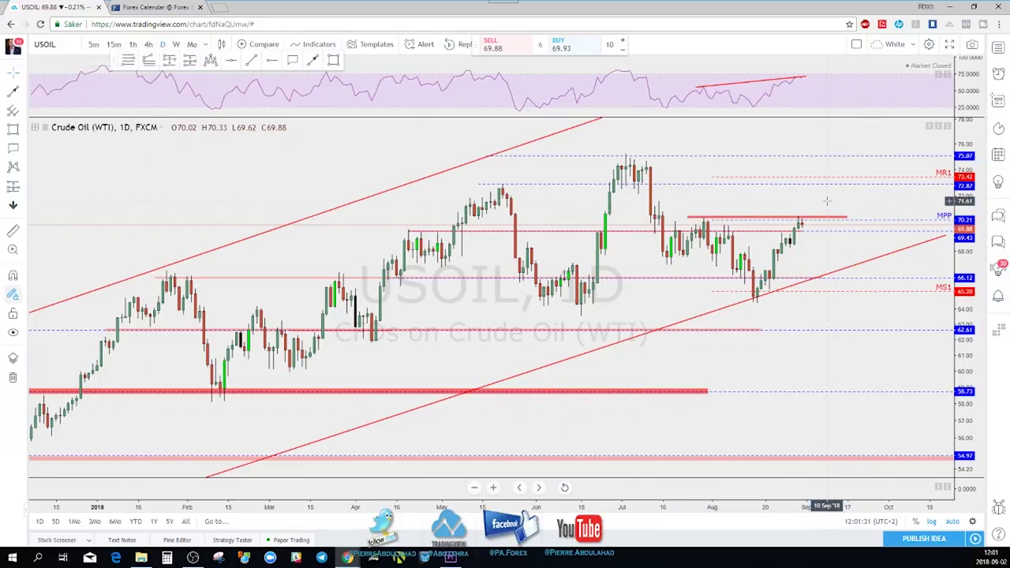
{"action": "scroll", "coordinate": [828, 202], "scroll_direction": "down", "scroll_amount": 2}
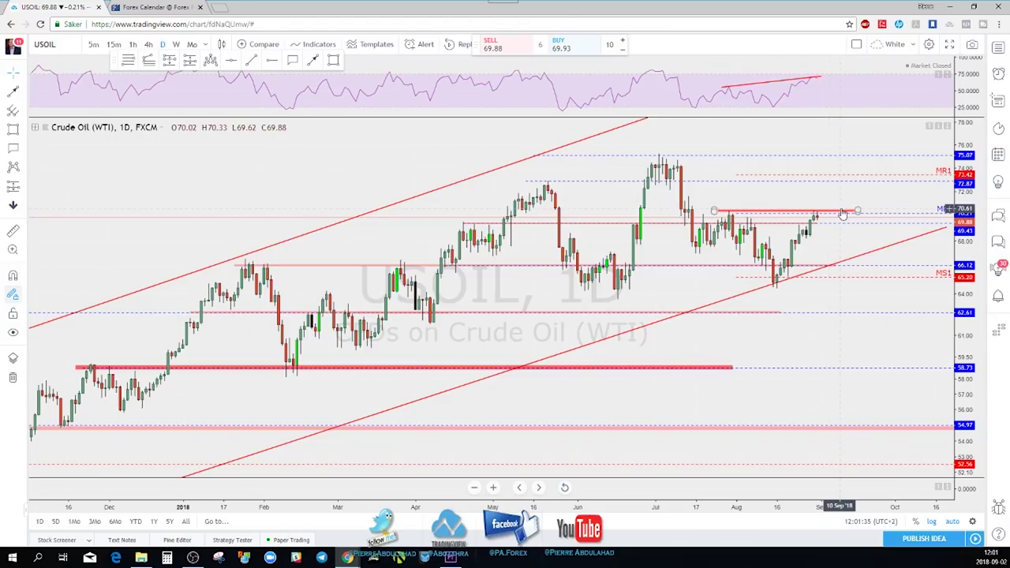
- Switch crude oil to the 4-hour chart and draw a thin red rectangle at about 68.2 from 13 August to 10 September
{"action": "left_click", "coordinate": [150, 45]}
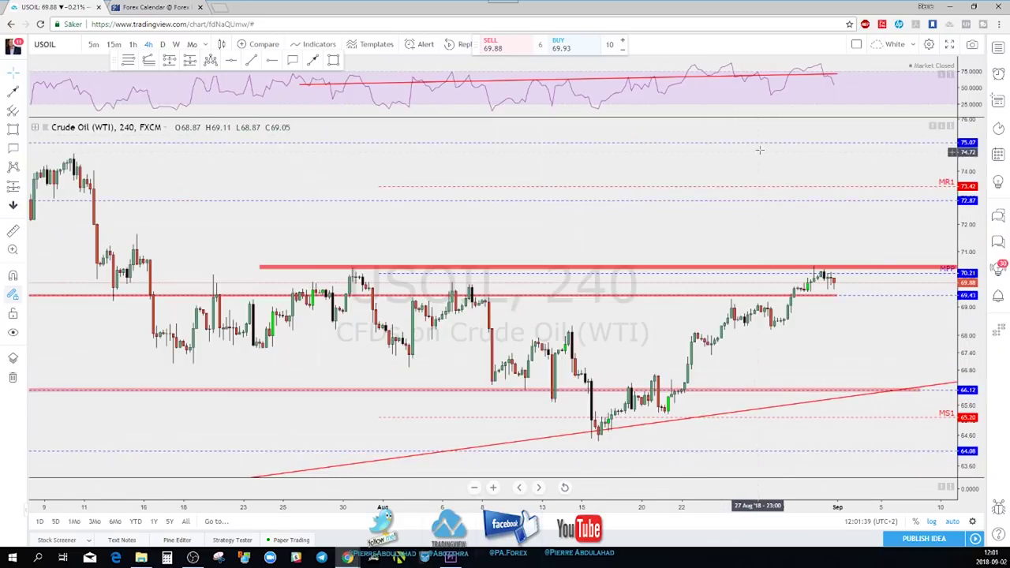
{"action": "left_click", "coordinate": [331, 61]}
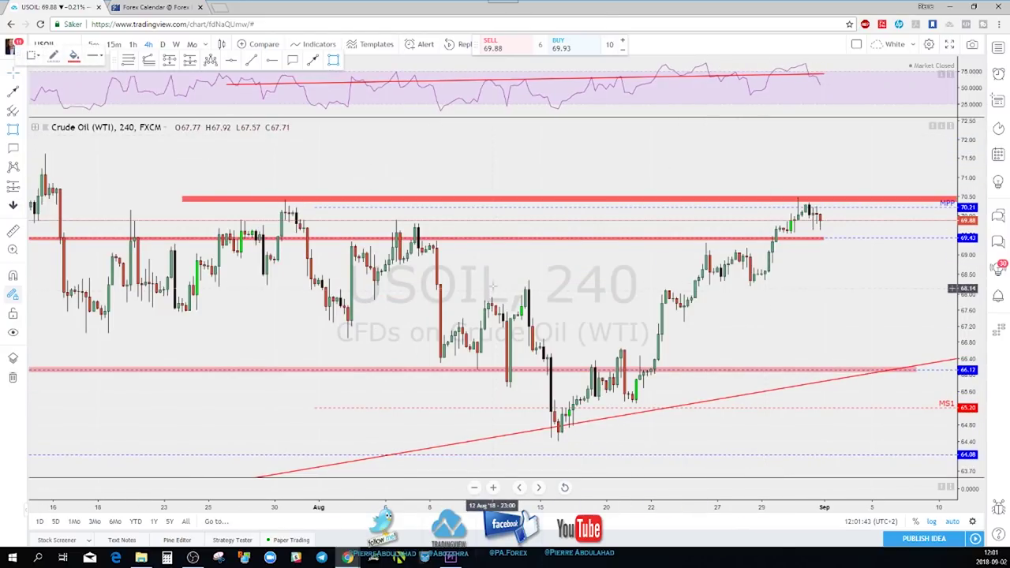
{"action": "left_click_drag", "start_coordinate": [492, 284], "coordinate": [942, 289]}
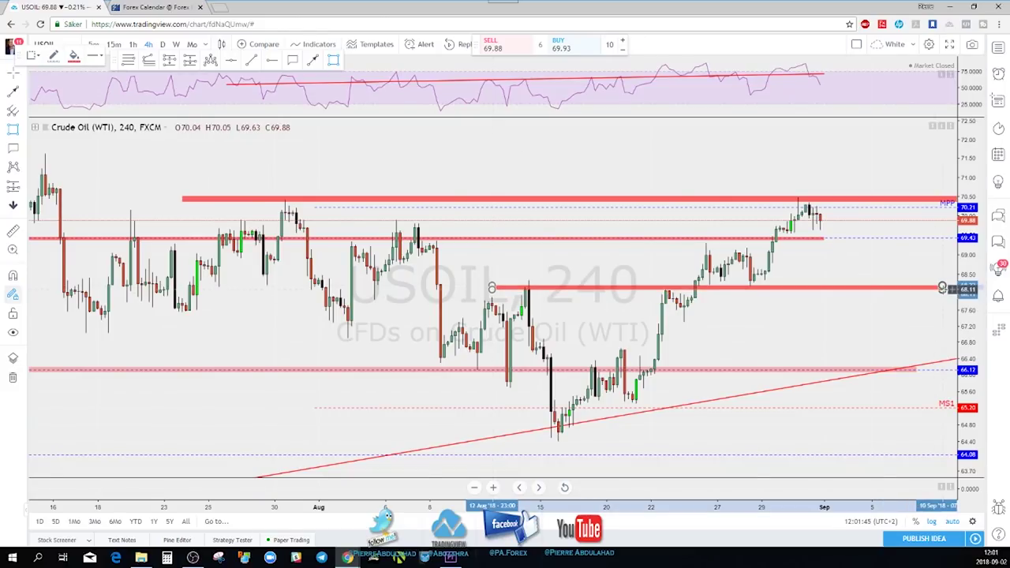
{"action": "left_click", "coordinate": [832, 305]}
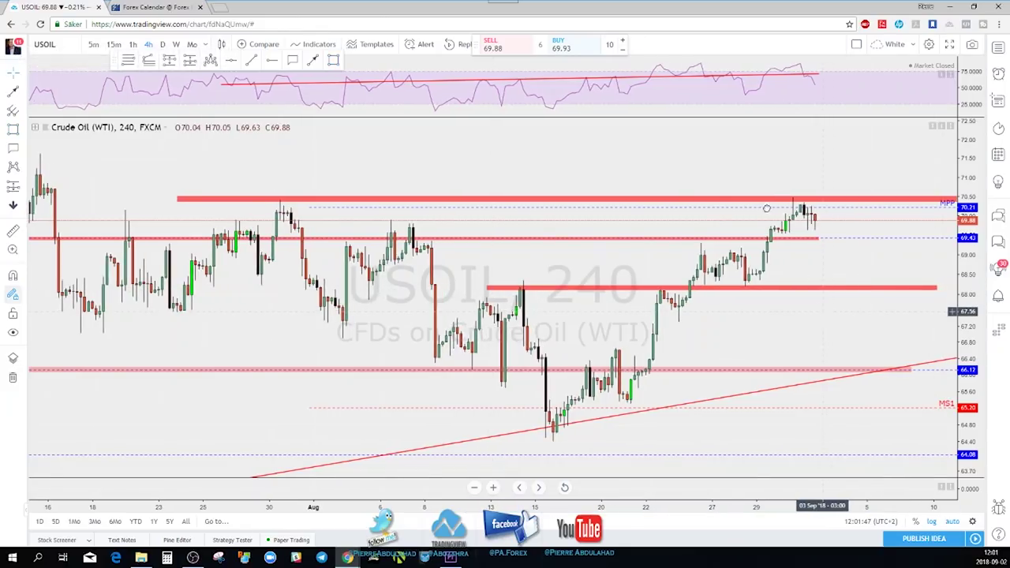
- Draw arrows from the latest crude oil candle down to about 68.3 on 4 September and back up to the red zone at about 70.5
{"action": "left_click", "coordinate": [315, 61]}
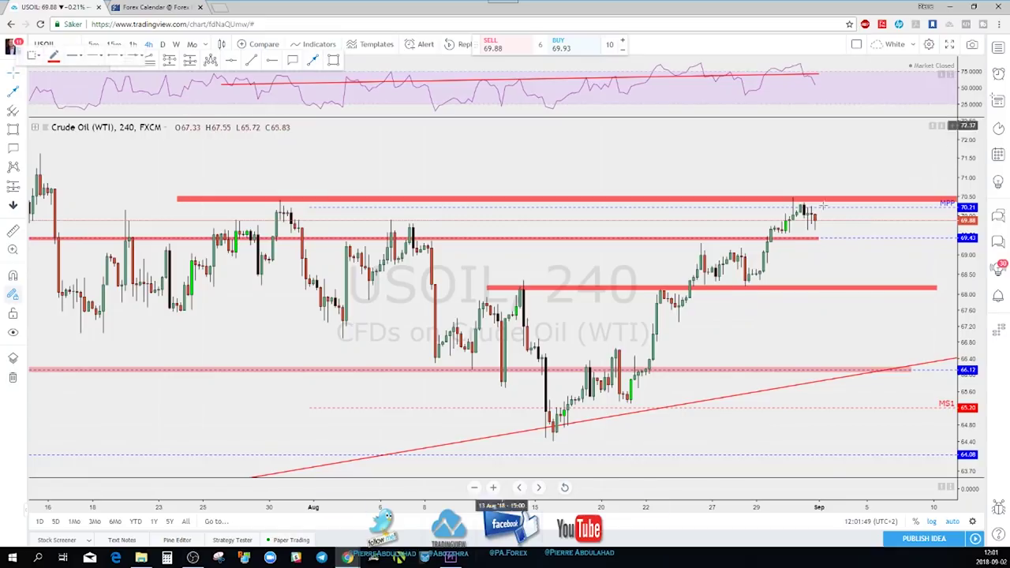
{"action": "left_click", "coordinate": [817, 217]}
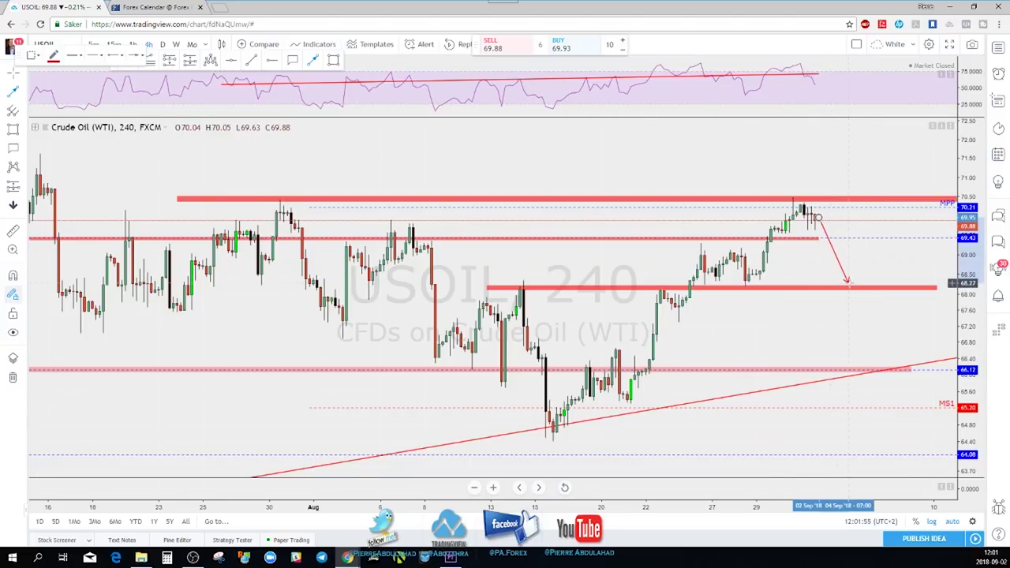
{"action": "left_click", "coordinate": [847, 282]}
{"action": "double_click", "coordinate": [878, 196]}
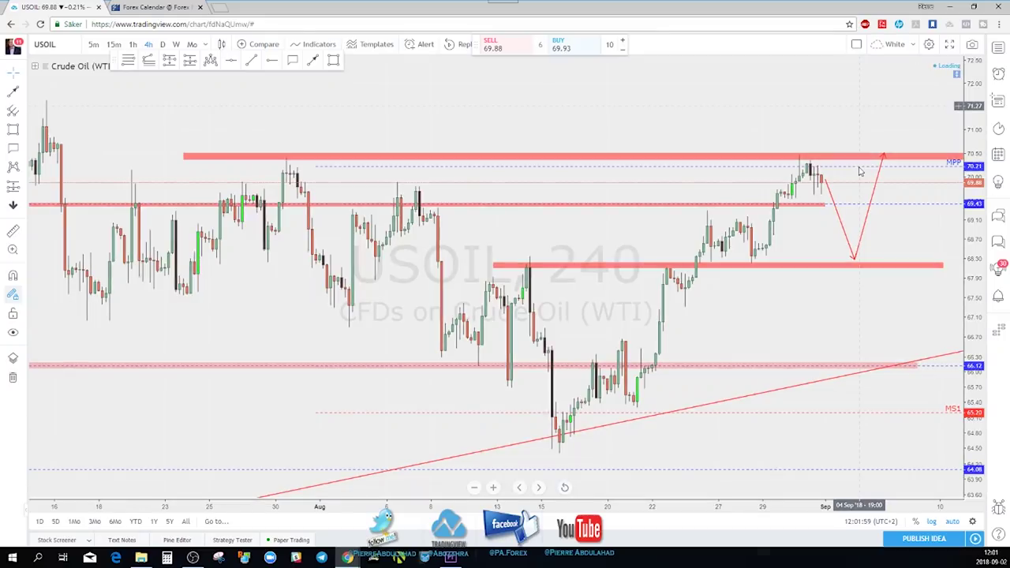
- Switch to the EURUSD chart and display it on the weekly timeframe
{"action": "key", "text": "Down"}
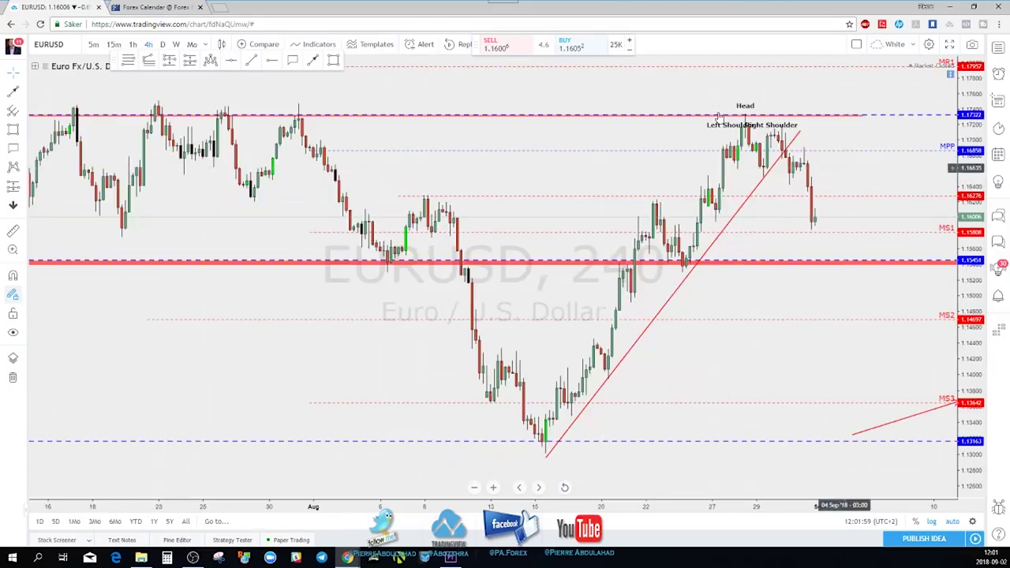
{"action": "left_click", "coordinate": [177, 45]}
{"action": "scroll", "coordinate": [807, 260], "scroll_direction": "down", "scroll_amount": 3}
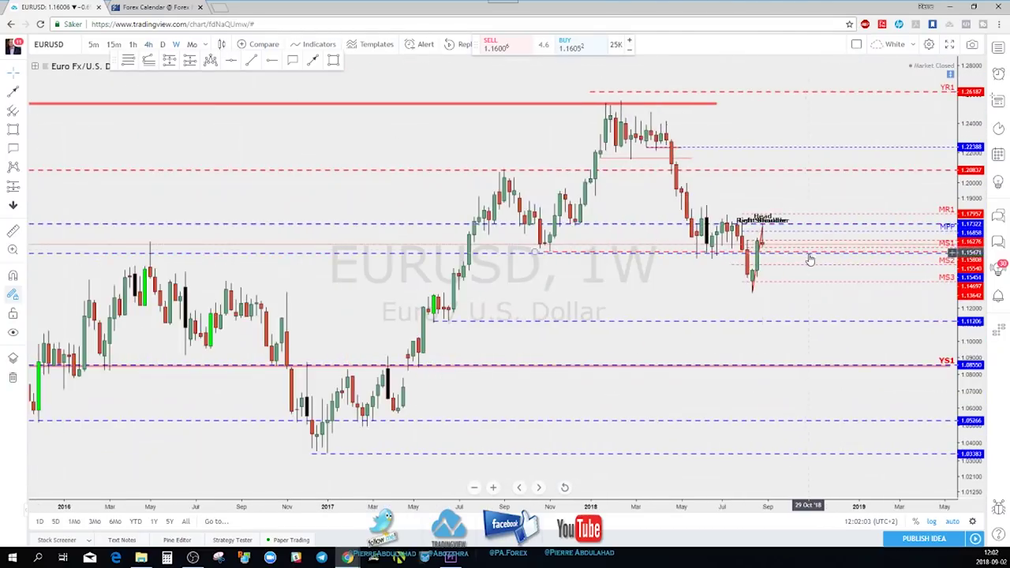
{"action": "scroll", "coordinate": [773, 270], "scroll_direction": "up", "scroll_amount": 2}
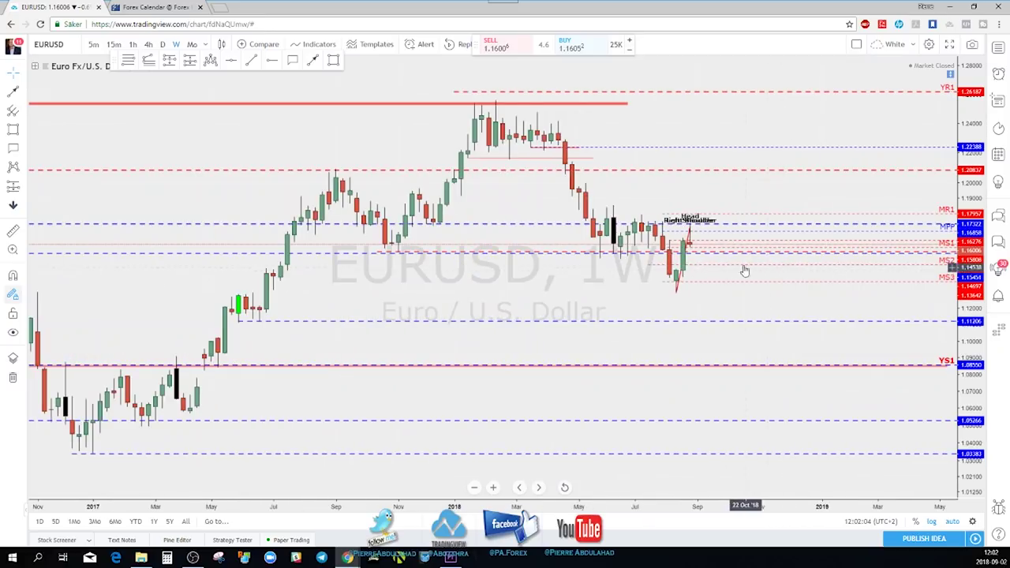
- Turn off the visibility of the EURUSD head and shoulders pattern on weekly charts
{"action": "double_click", "coordinate": [699, 225]}
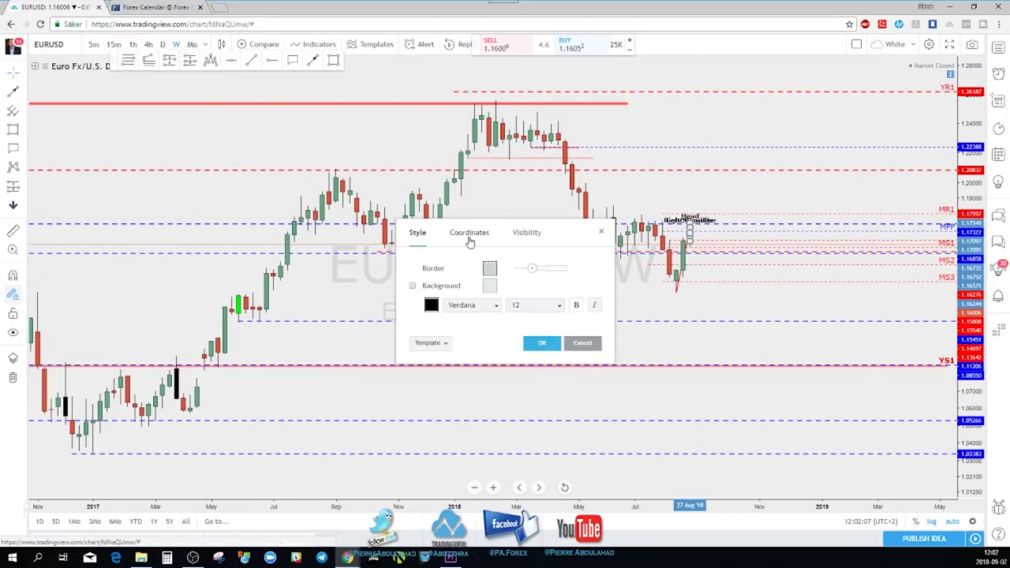
{"action": "left_click", "coordinate": [526, 233]}
{"action": "left_click", "coordinate": [413, 320]}
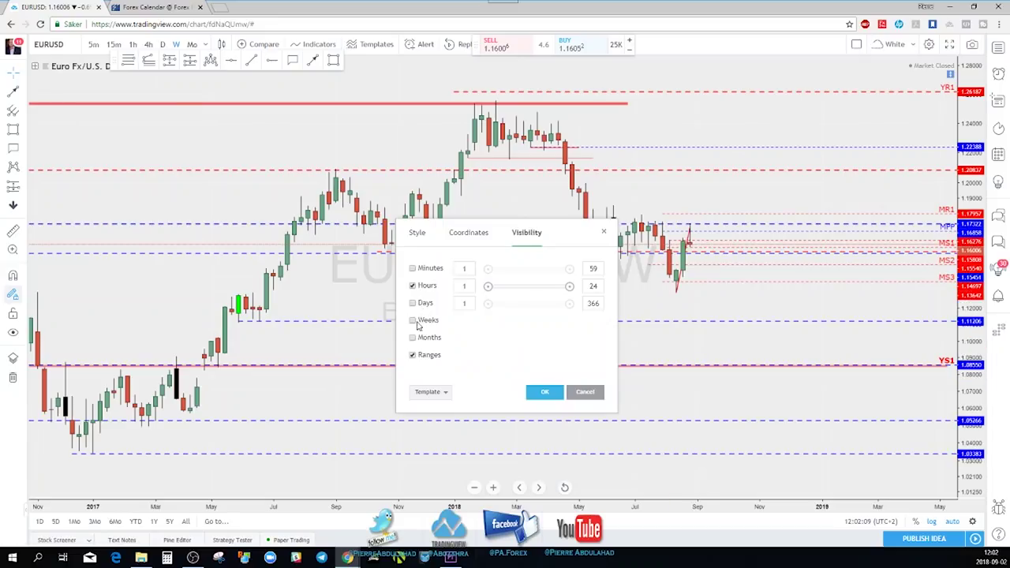
{"action": "left_click", "coordinate": [542, 393]}
- Try an arrow from the latest weekly EURUSD candle down past the MS3 level
{"action": "scroll", "coordinate": [714, 294], "scroll_direction": "up", "scroll_amount": 3}
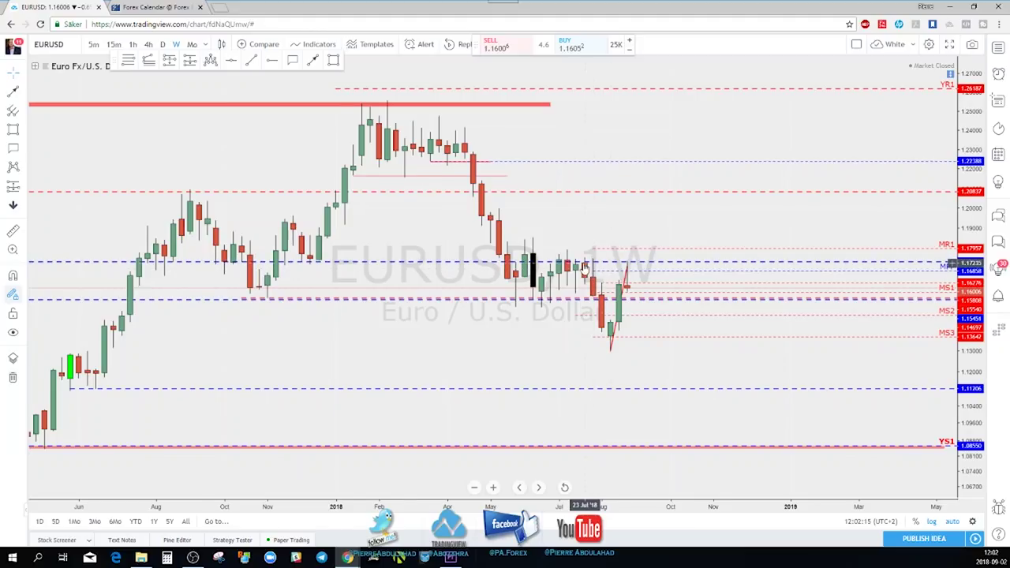
{"action": "scroll", "coordinate": [620, 256], "scroll_direction": "down", "scroll_amount": 3}
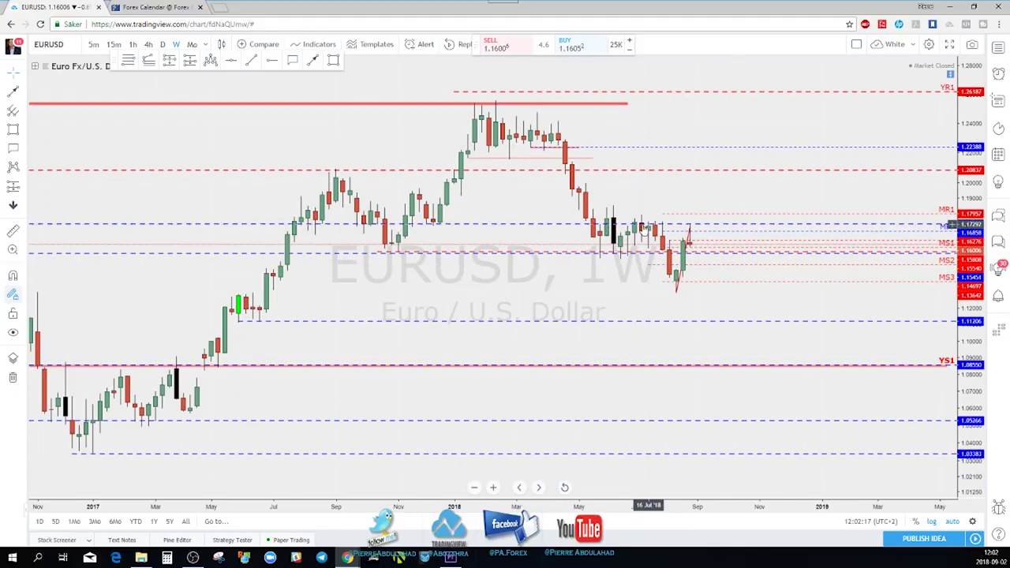
{"action": "left_click_drag", "start_coordinate": [688, 228], "coordinate": [690, 243]}
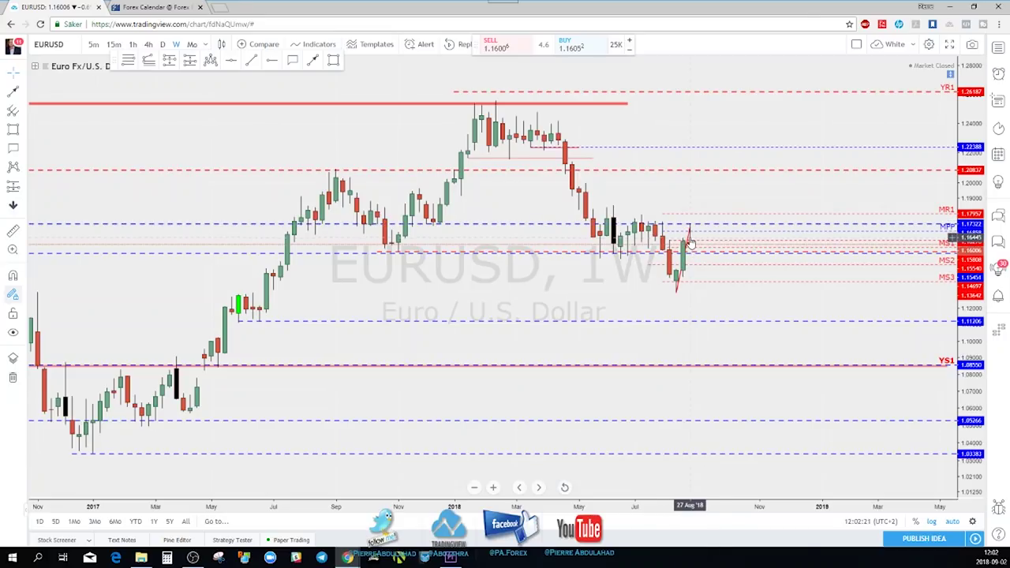
{"action": "scroll", "coordinate": [711, 229], "scroll_direction": "up", "scroll_amount": 1}
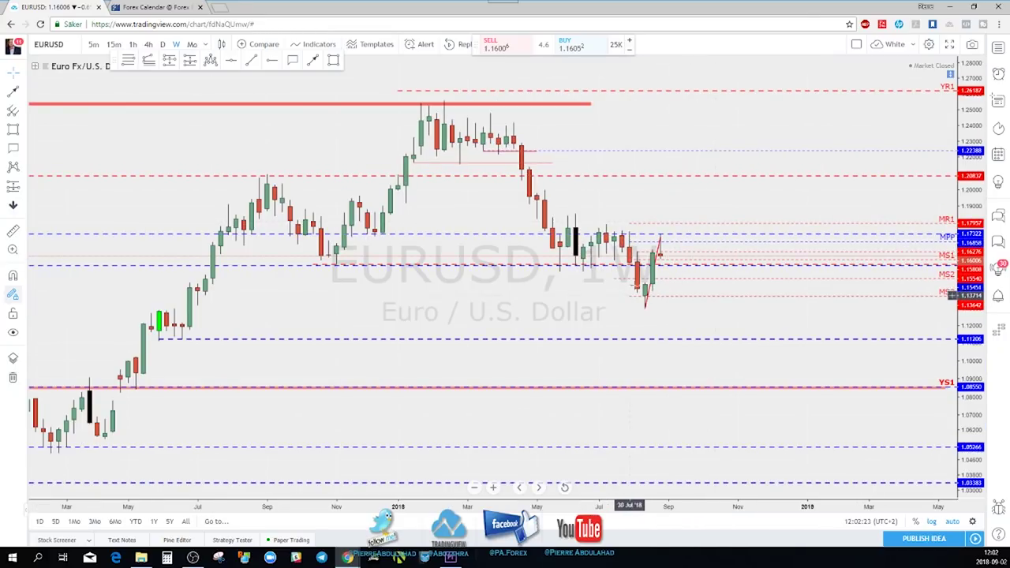
{"action": "left_click_drag", "start_coordinate": [660, 240], "coordinate": [662, 234]}
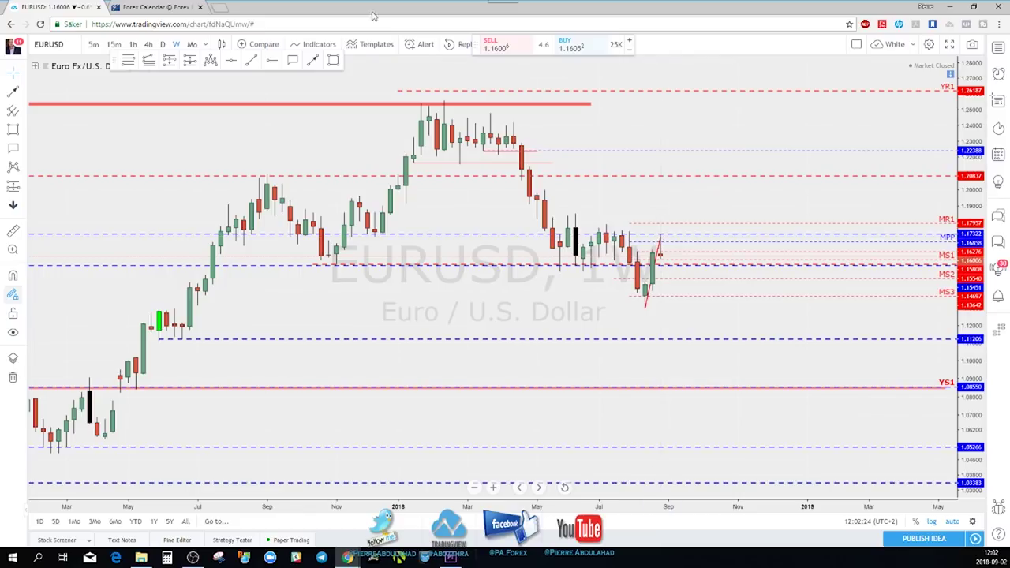
{"action": "left_click", "coordinate": [313, 62]}
{"action": "mouse_move", "coordinate": [662, 254]}
{"action": "left_mouse_down"}
{"action": "mouse_move", "coordinate": [569, 269]}
{"action": "mouse_move", "coordinate": [655, 271]}
{"action": "mouse_move", "coordinate": [669, 311]}
{"action": "mouse_move", "coordinate": [715, 321]}
{"action": "left_mouse_up"}
{"action": "scroll", "coordinate": [715, 319], "scroll_direction": "down", "scroll_amount": 4}
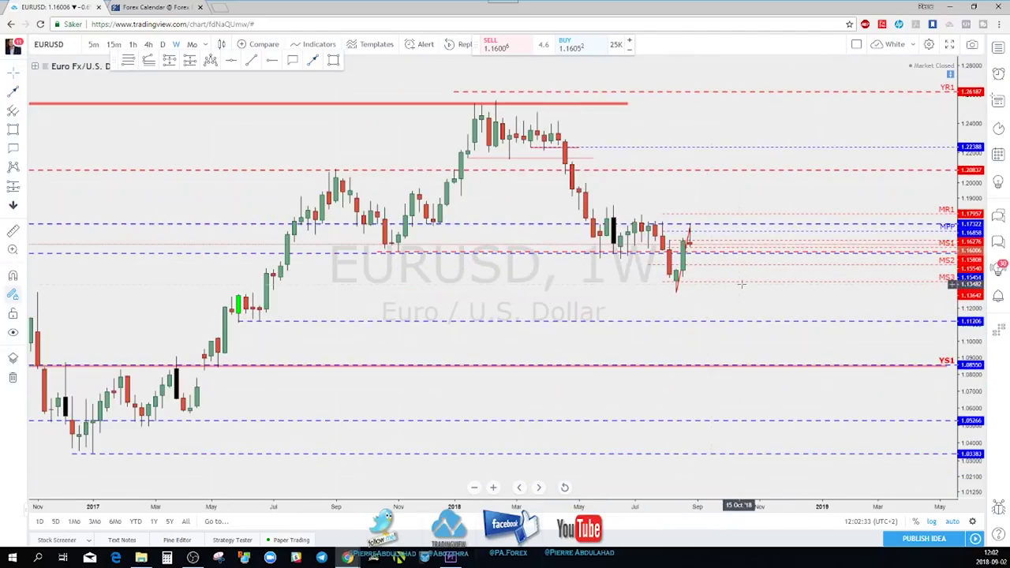
- Switch the EURUSD chart to the daily timeframe
{"action": "left_click", "coordinate": [165, 44]}
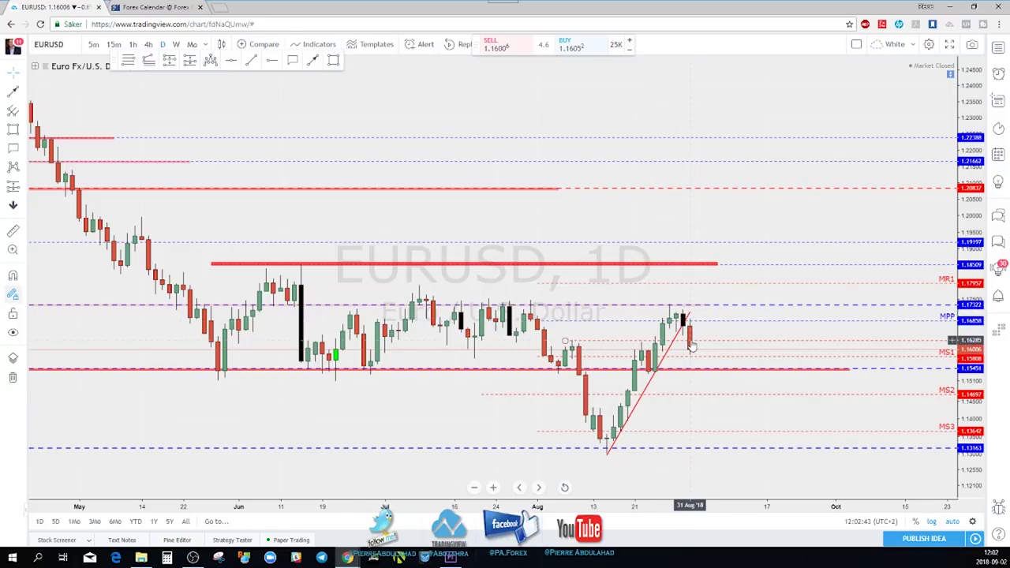
{"action": "scroll", "coordinate": [692, 346], "scroll_direction": "down", "scroll_amount": 1}
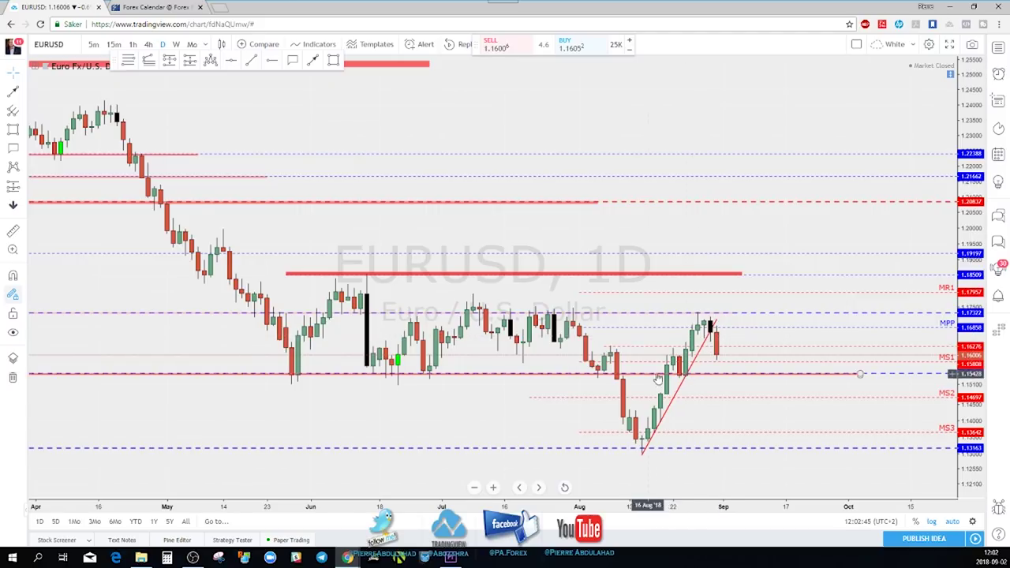
- Try an arrow from the latest daily EURUSD candle at about 1.1608 down to about 1.1516 on 5 September
{"action": "left_click", "coordinate": [699, 347]}
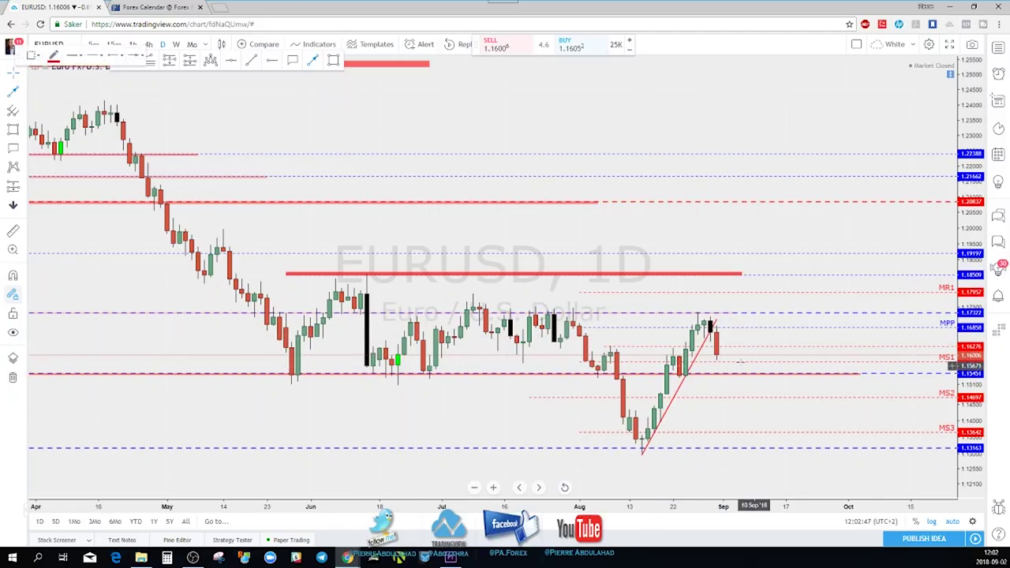
{"action": "left_click", "coordinate": [724, 353]}
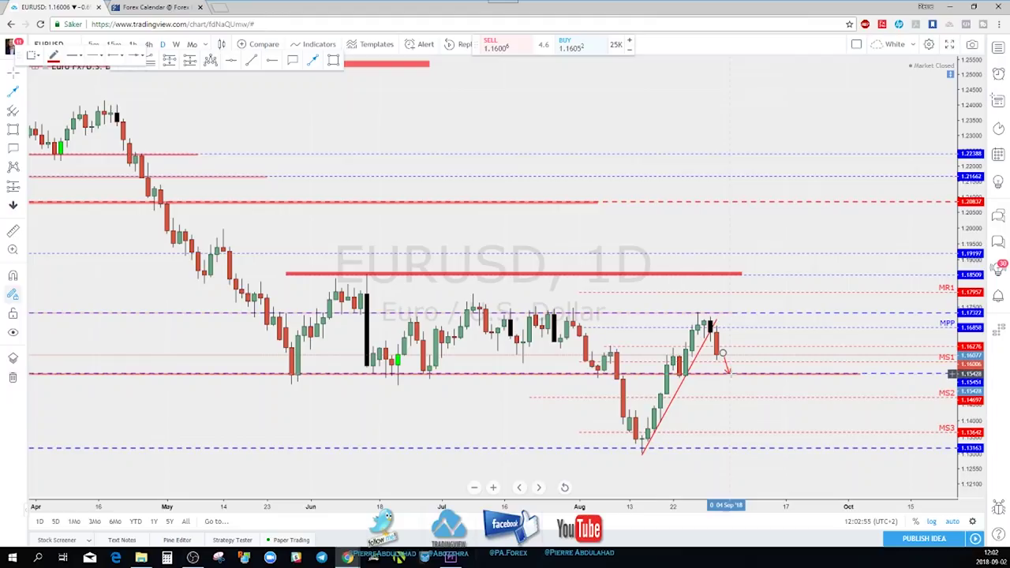
{"action": "left_click", "coordinate": [728, 373]}
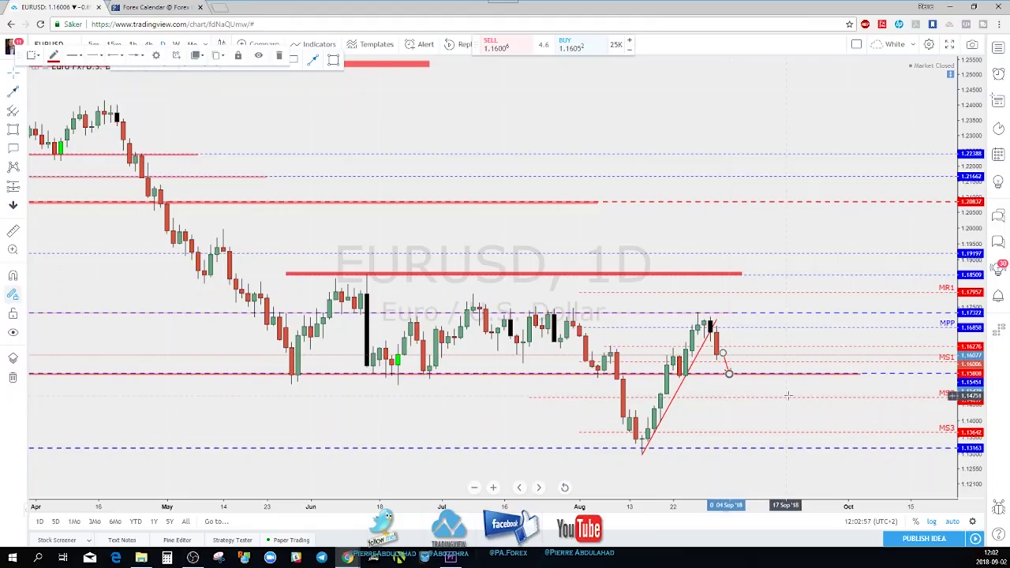
{"action": "scroll", "coordinate": [784, 390], "scroll_direction": "down", "scroll_amount": 1}
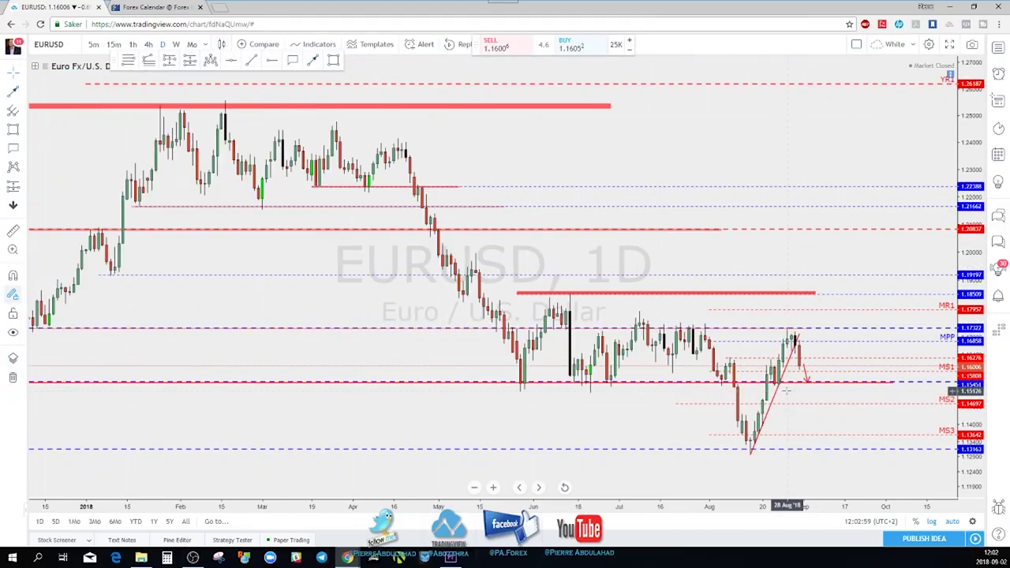
{"action": "left_click", "coordinate": [811, 387]}
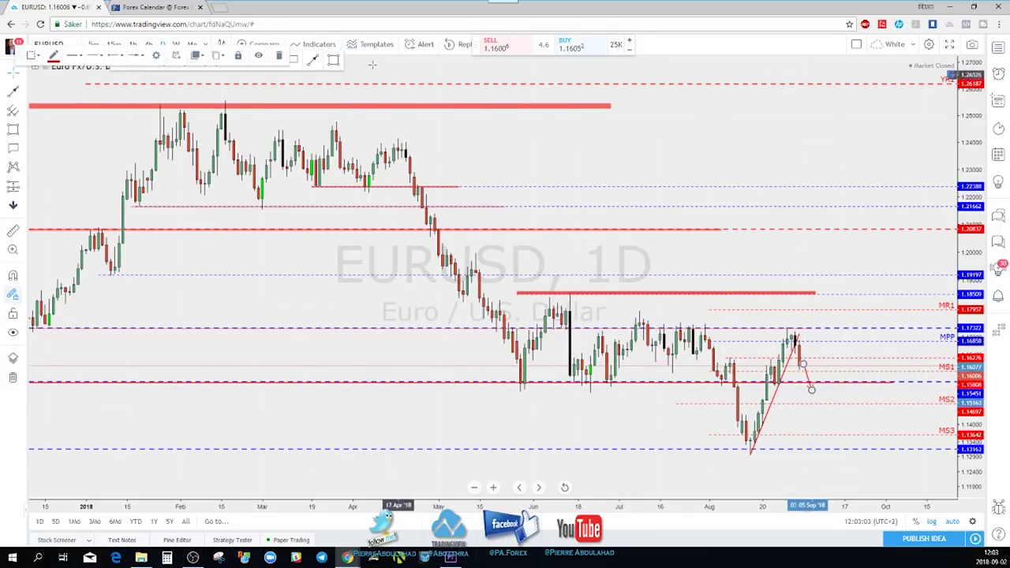
- Try continuing arrows up to about 1.1556 on 7 September and down to about 1.1346 on 18 September, and remove all the path arrows
{"action": "left_click", "coordinate": [814, 391]}
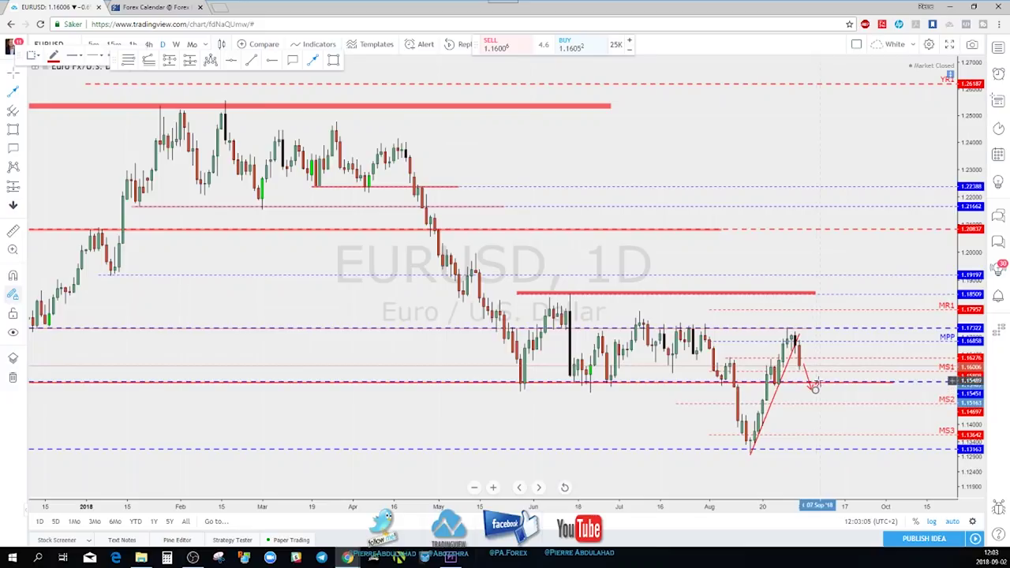
{"action": "left_click", "coordinate": [821, 380]}
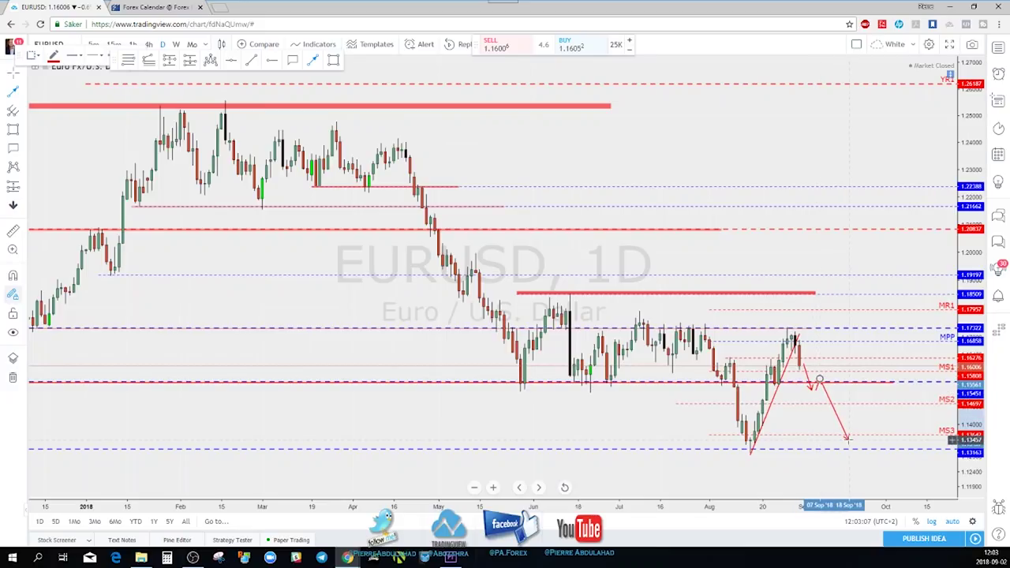
{"action": "double_click", "coordinate": [847, 438]}
{"action": "scroll", "coordinate": [847, 438], "scroll_direction": "up", "scroll_amount": 2}
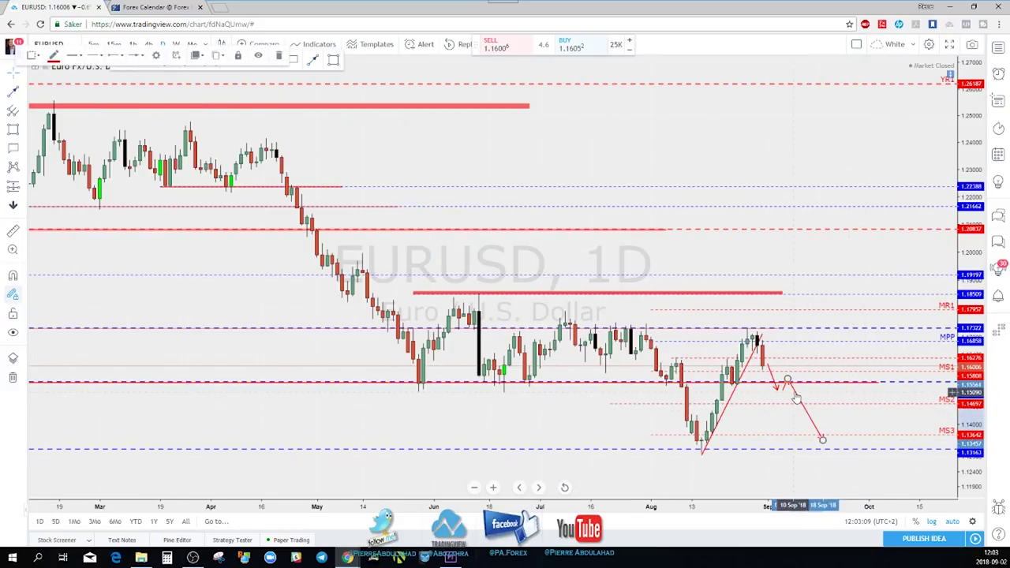
{"action": "key", "text": "Delete"}
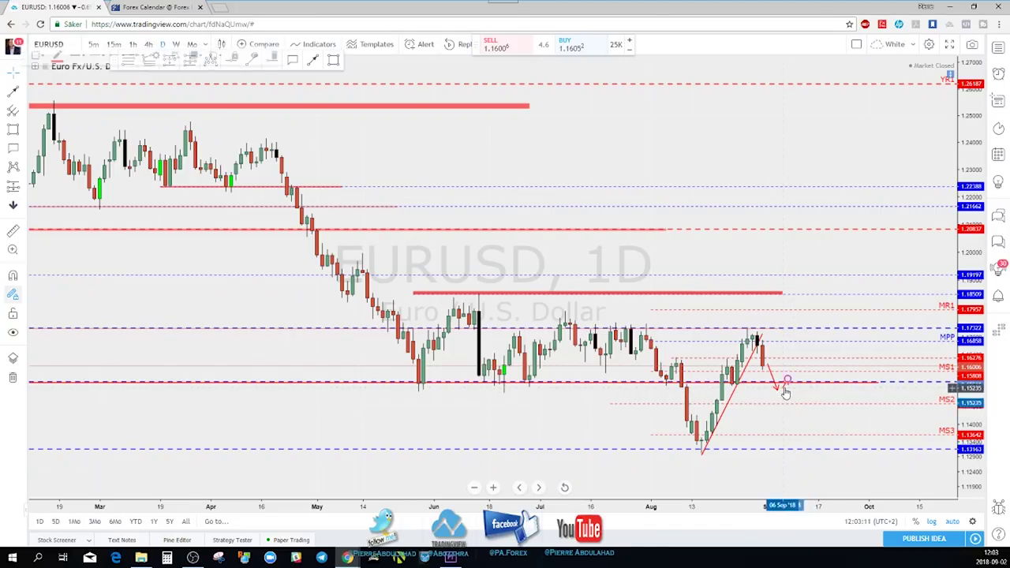
{"action": "scroll", "coordinate": [777, 392], "scroll_direction": "up", "scroll_amount": 1}
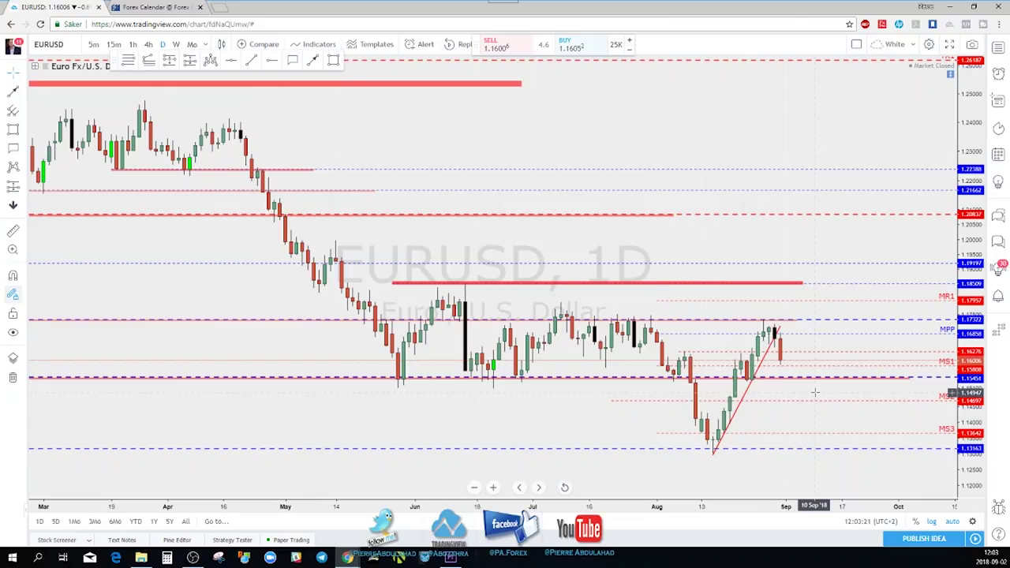
{"action": "scroll", "coordinate": [816, 392], "scroll_direction": "down", "scroll_amount": 3}
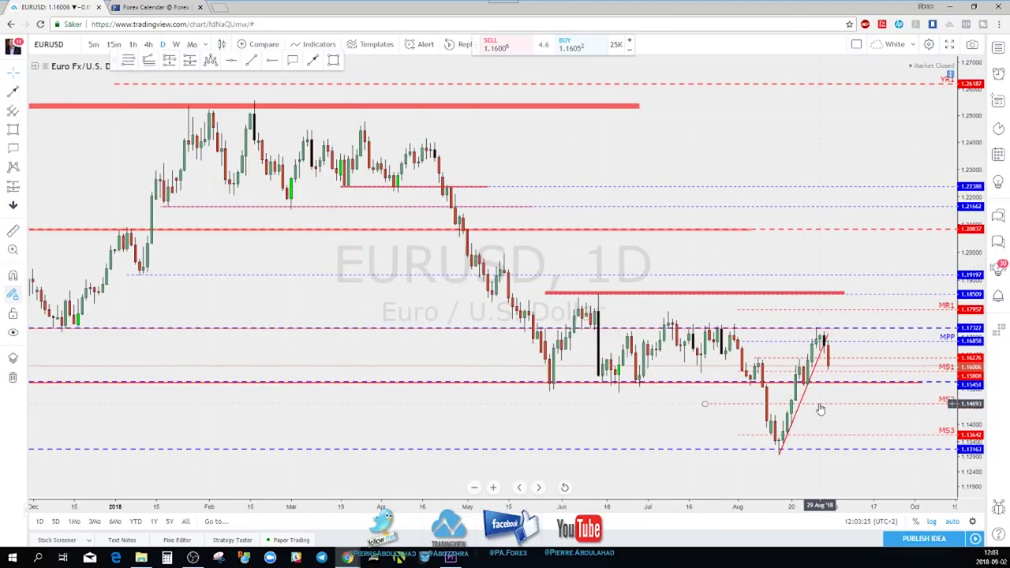
{"action": "scroll", "coordinate": [821, 409], "scroll_direction": "up", "scroll_amount": 1}
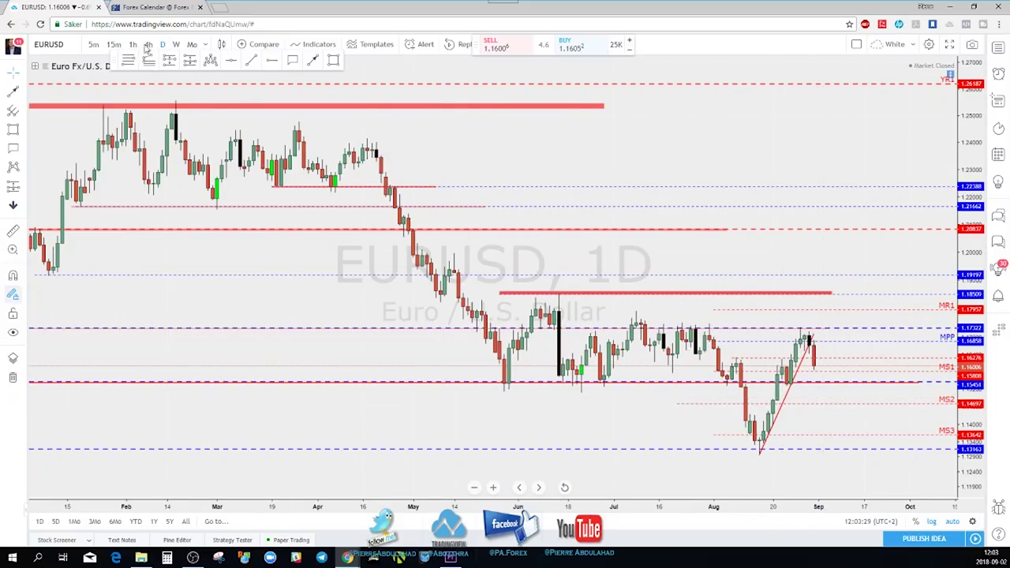
{"action": "scroll", "coordinate": [758, 316], "scroll_direction": "up", "scroll_amount": 1}
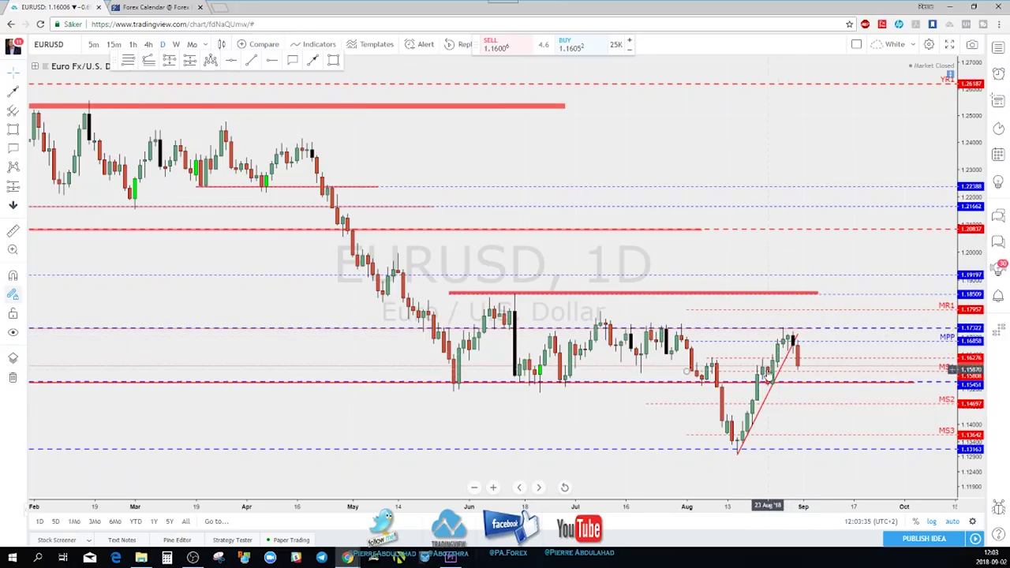
{"action": "scroll", "coordinate": [778, 347], "scroll_direction": "up", "scroll_amount": 1}
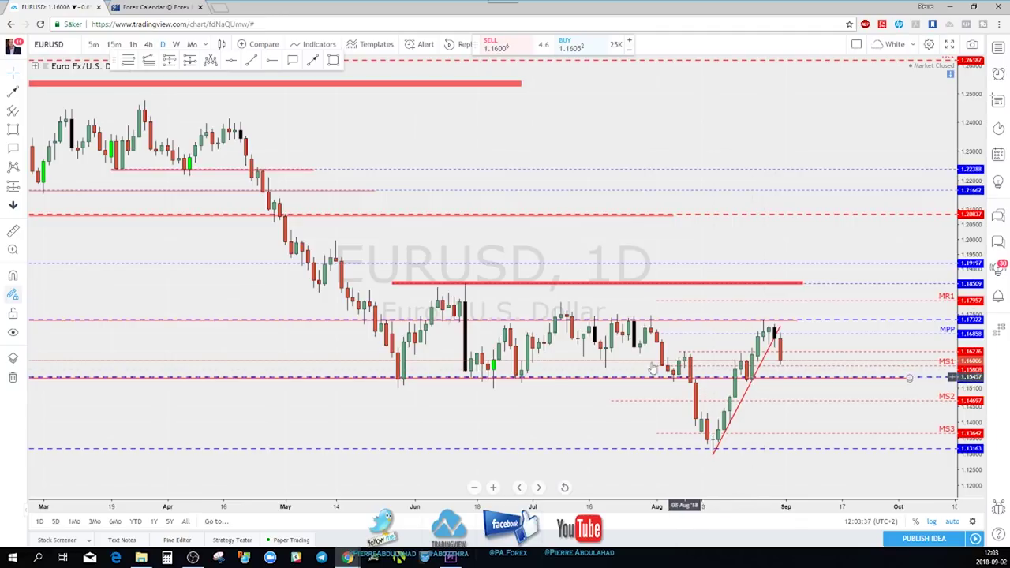
{"action": "left_click", "coordinate": [23, 172]}
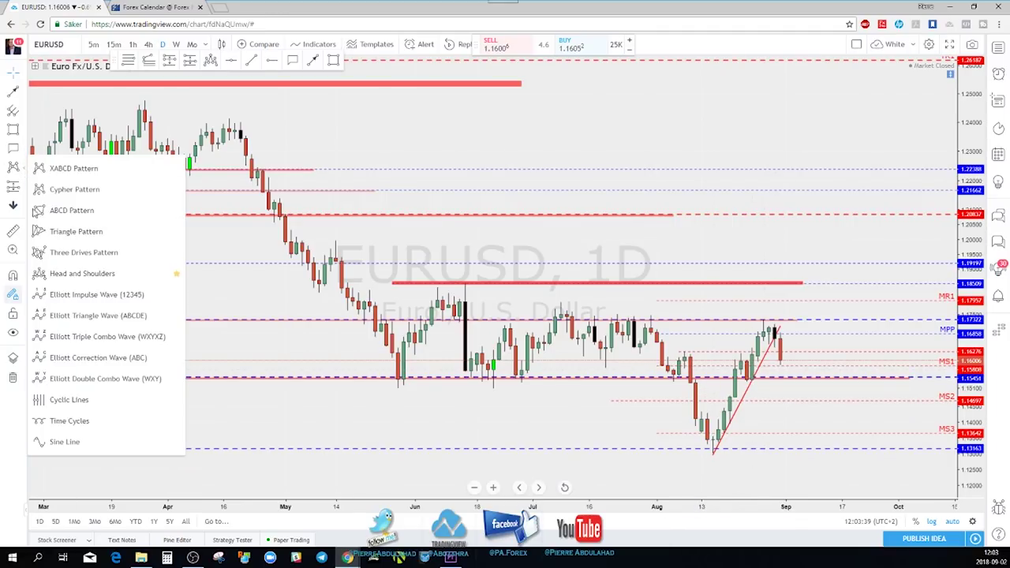
{"action": "left_click", "coordinate": [46, 255]}
{"action": "left_click", "coordinate": [22, 172]}
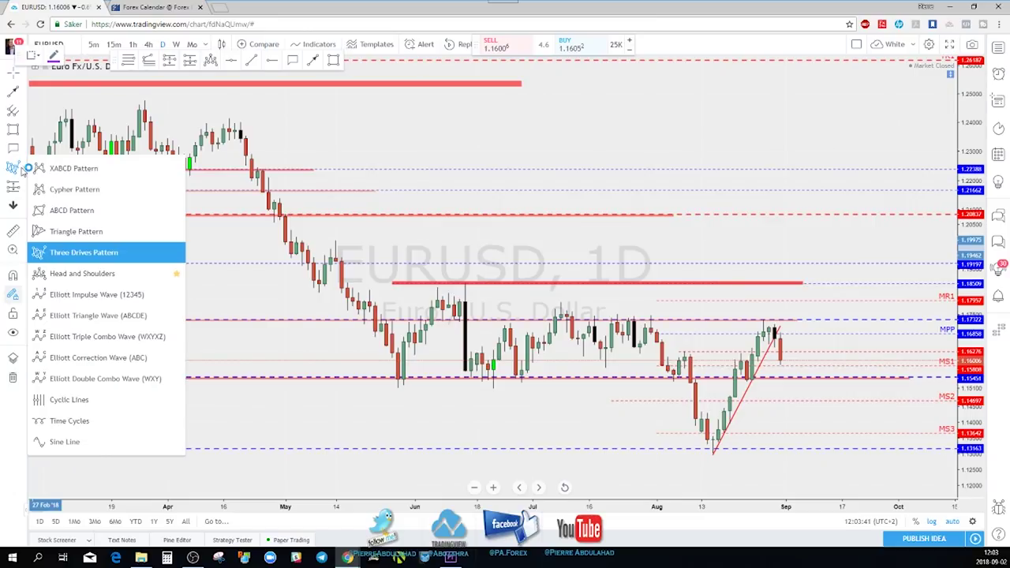
{"action": "key", "text": "Escape"}
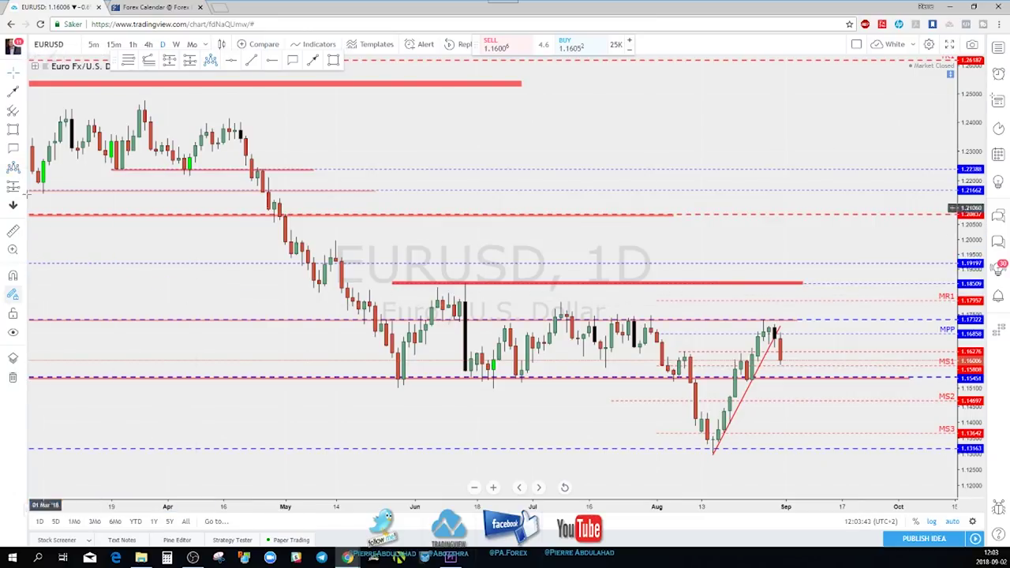
- Try an inverse head and shoulders pattern on the daily EURUSD chart with its head at about 1.1306, and remove it
{"action": "left_click", "coordinate": [15, 168]}
{"action": "left_click", "coordinate": [645, 326]}
{"action": "left_click", "coordinate": [668, 379]}
{"action": "left_click", "coordinate": [701, 352]}
{"action": "left_click", "coordinate": [712, 452]}
{"action": "left_click", "coordinate": [763, 312]}
{"action": "left_click", "coordinate": [763, 383]}
{"action": "left_click", "coordinate": [791, 334]}
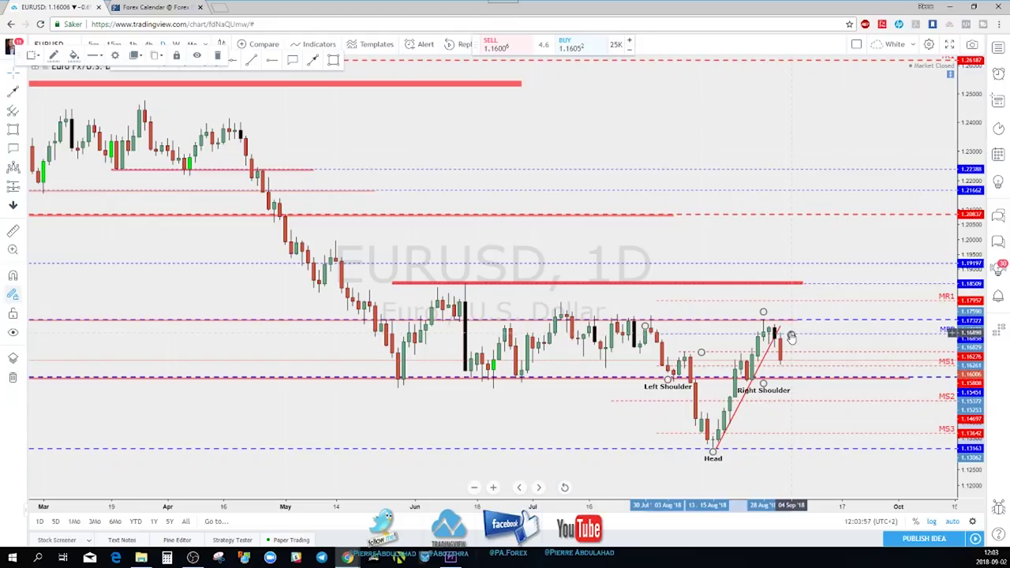
{"action": "key", "text": "Delete"}
- On the 4-hour EURUSD chart, mark a rectangular zone between about 1.1643 and 1.1654 from 28 August to 6 September
{"action": "scroll", "coordinate": [782, 347], "scroll_direction": "up", "scroll_amount": 2}
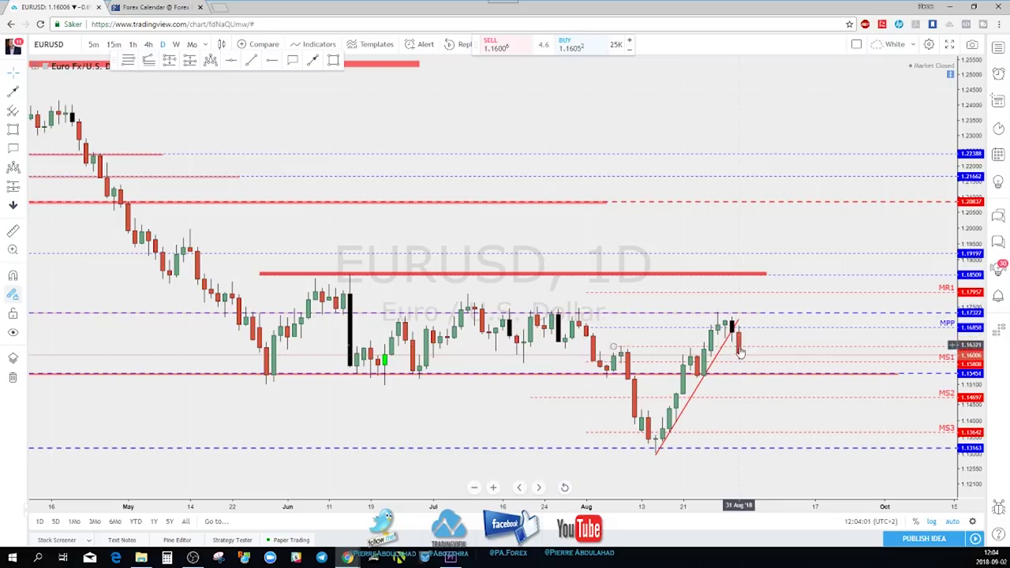
{"action": "scroll", "coordinate": [762, 371], "scroll_direction": "down", "scroll_amount": 1}
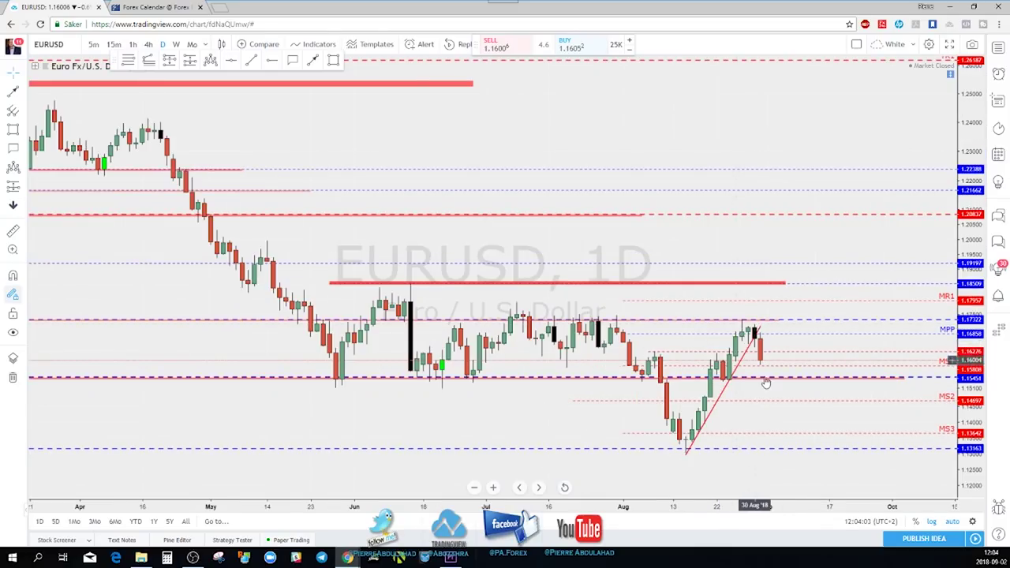
{"action": "left_click", "coordinate": [764, 383]}
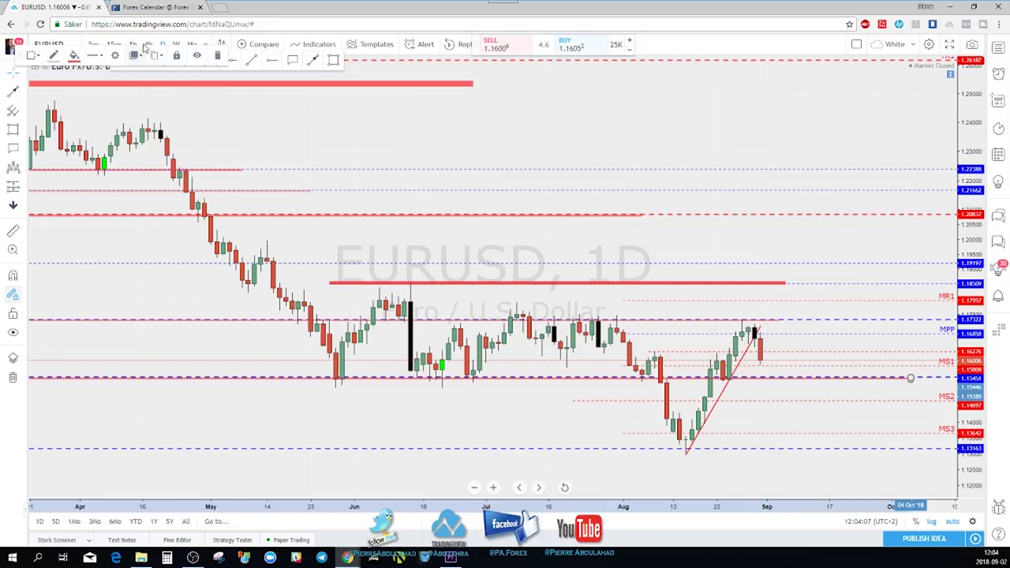
{"action": "left_click", "coordinate": [153, 43]}
{"action": "scroll", "coordinate": [740, 215], "scroll_direction": "up", "scroll_amount": 2}
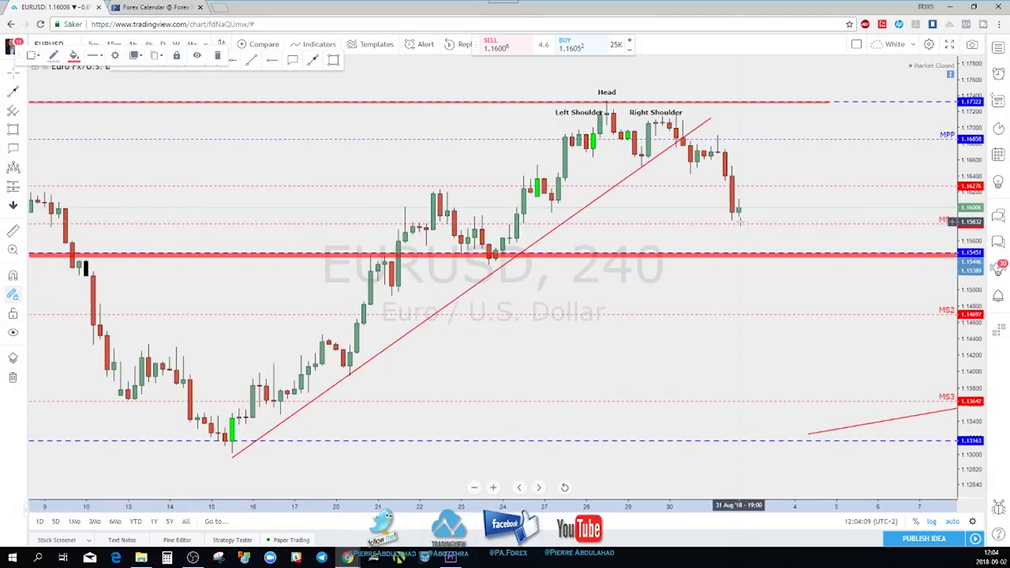
{"action": "scroll", "coordinate": [741, 215], "scroll_direction": "down", "scroll_amount": 1}
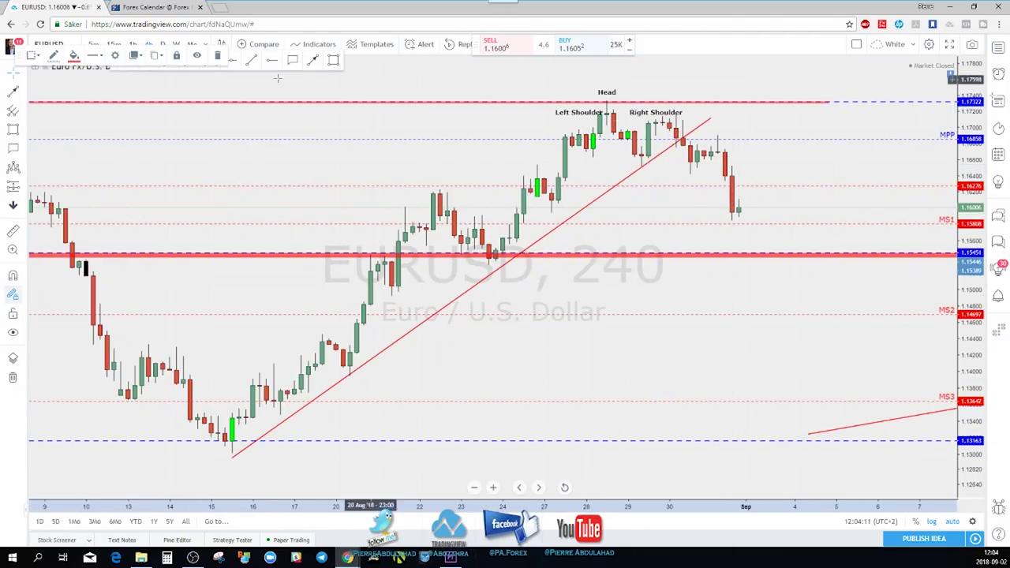
{"action": "left_click", "coordinate": [331, 62]}
{"action": "left_click_drag", "start_coordinate": [592, 165], "coordinate": [898, 172]}
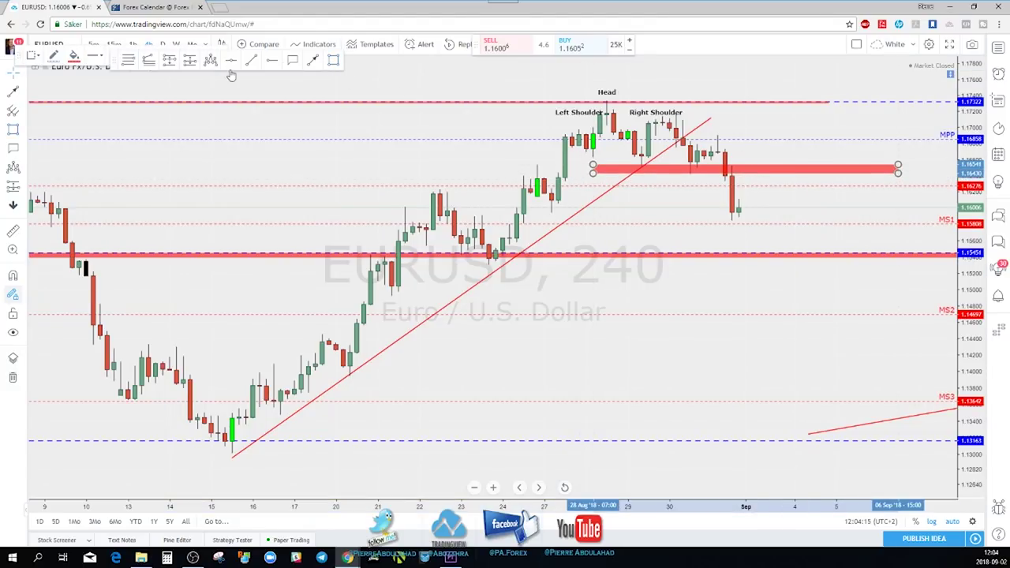
- Draw path arrows from the latest 4-hour EURUSD candle up to the new zone at about 1.1650 and down to about 1.1537
{"action": "left_click", "coordinate": [312, 63]}
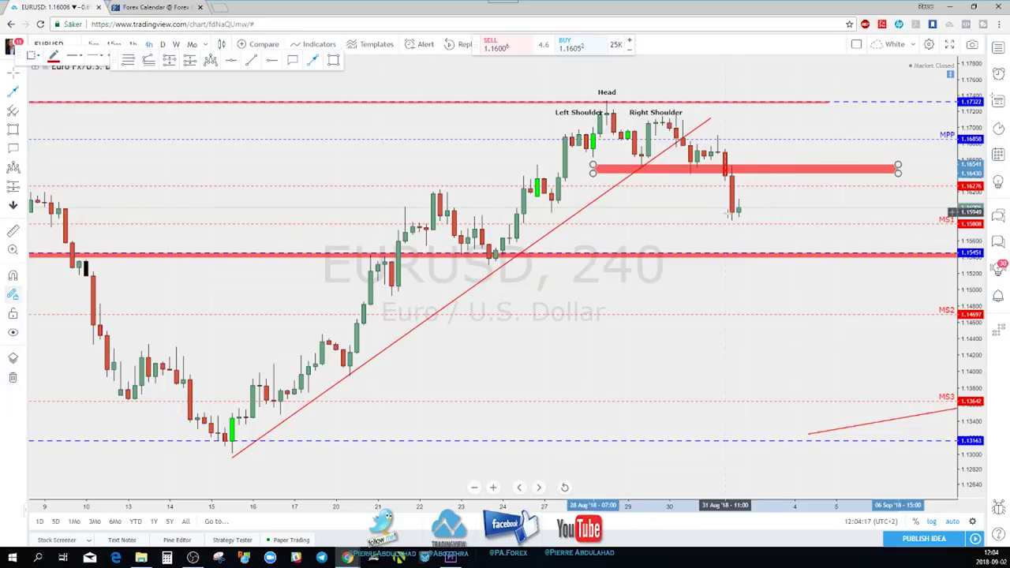
{"action": "left_click", "coordinate": [738, 209]}
{"action": "left_click", "coordinate": [752, 169]}
{"action": "left_click", "coordinate": [787, 255]}
{"action": "left_click", "coordinate": [775, 290]}
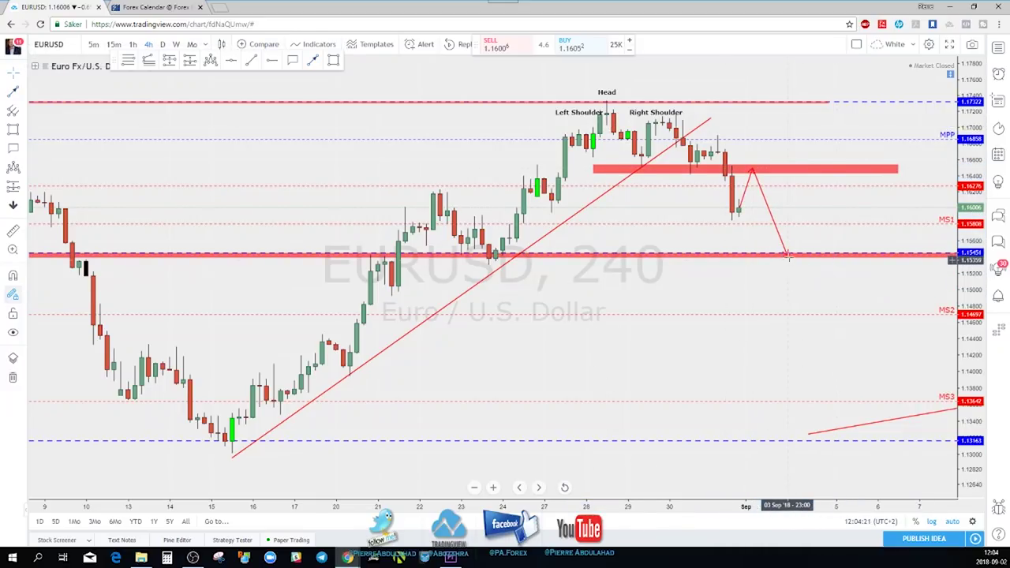
{"action": "left_click", "coordinate": [787, 258]}
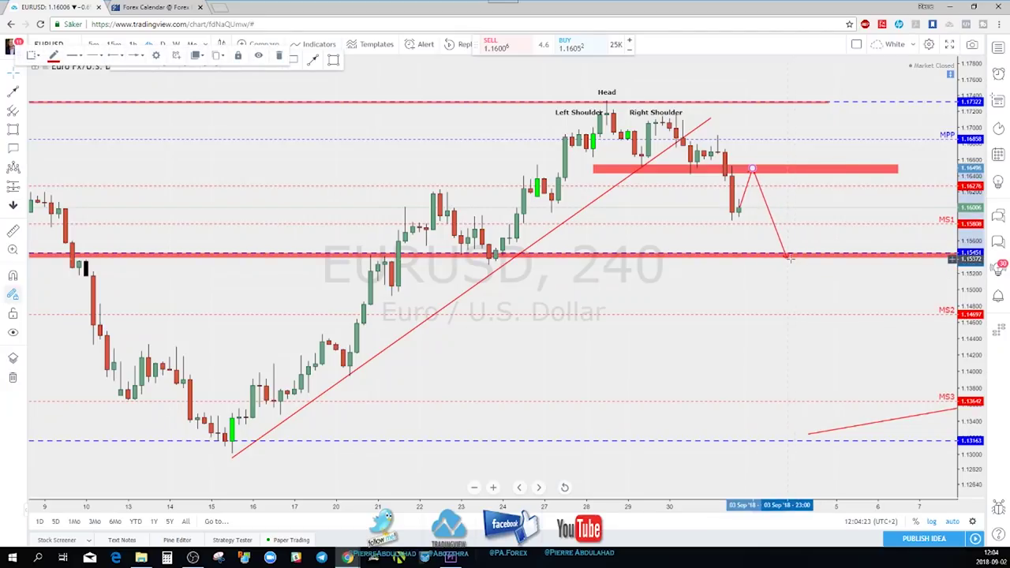
- Adjust the falling path arrow so that it ends just above the 1.15451 level, and finish drawing
{"action": "mouse_move", "coordinate": [789, 258]}
{"action": "left_mouse_down"}
{"action": "mouse_move", "coordinate": [513, 253]}
{"action": "mouse_move", "coordinate": [765, 284]}
{"action": "left_mouse_up"}
{"action": "left_click_drag", "start_coordinate": [802, 320], "coordinate": [800, 245]}
{"action": "right_click", "coordinate": [800, 247]}
{"action": "left_click", "coordinate": [676, 289]}
{"action": "scroll", "coordinate": [681, 289], "scroll_direction": "down", "scroll_amount": 2}
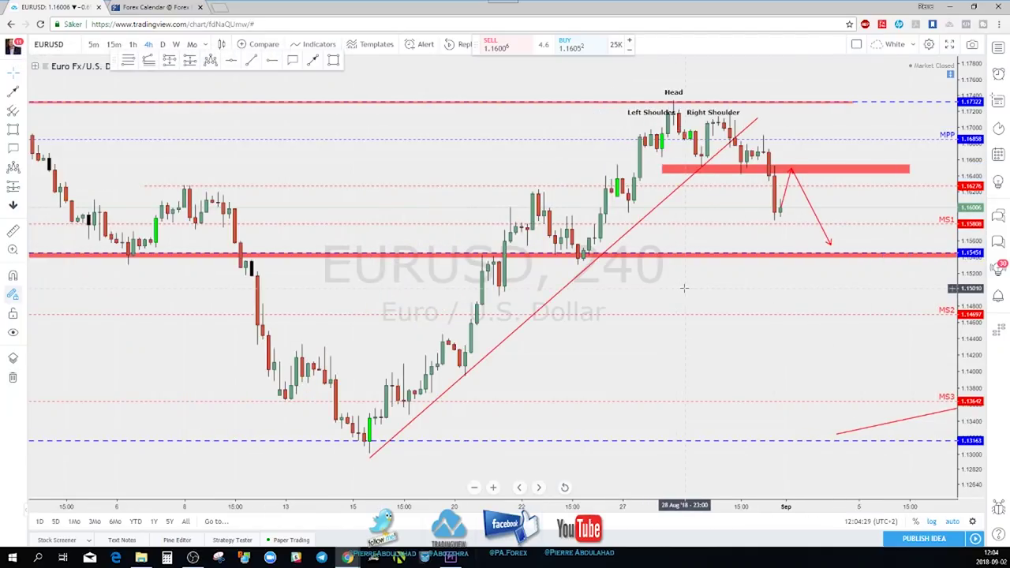
- Switch to the GBPUSD chart and set it to the weekly timeframe
{"action": "key", "text": "Down"}
{"action": "left_click", "coordinate": [165, 44]}
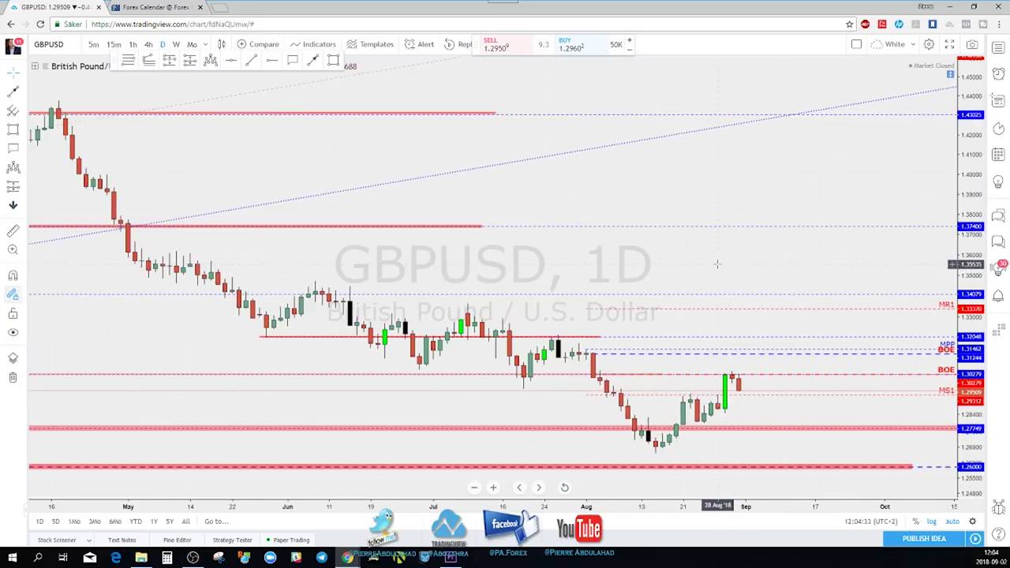
{"action": "scroll", "coordinate": [717, 264], "scroll_direction": "up", "scroll_amount": 1}
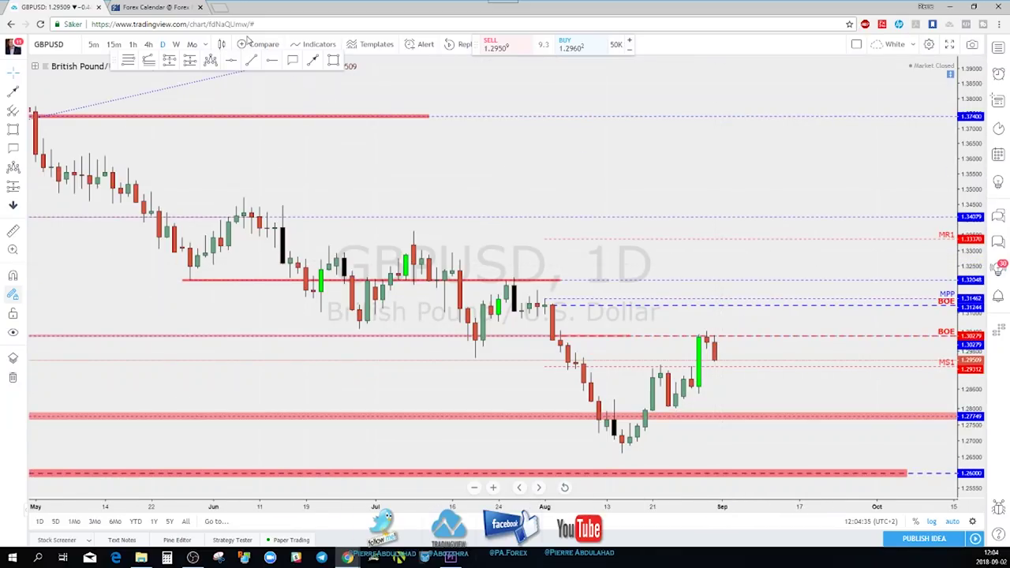
{"action": "left_click", "coordinate": [186, 44]}
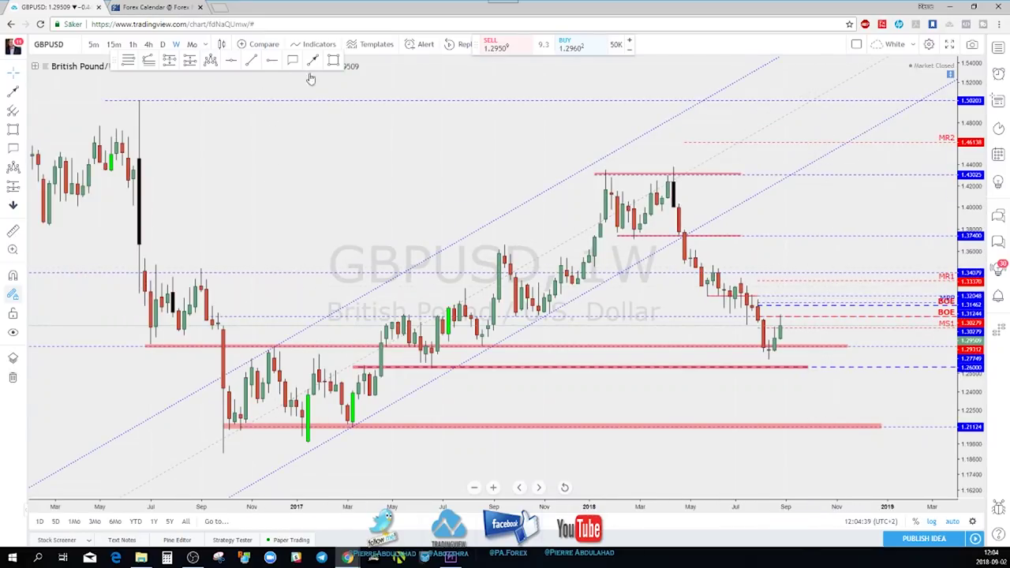
- Mark a rectangular zone on weekly GBPUSD between about 1.3028 and 1.3042, from 12 September 2016 to 8 October 2018
{"action": "left_click", "coordinate": [333, 60]}
{"action": "left_click_drag", "start_coordinate": [205, 318], "coordinate": [814, 315]}
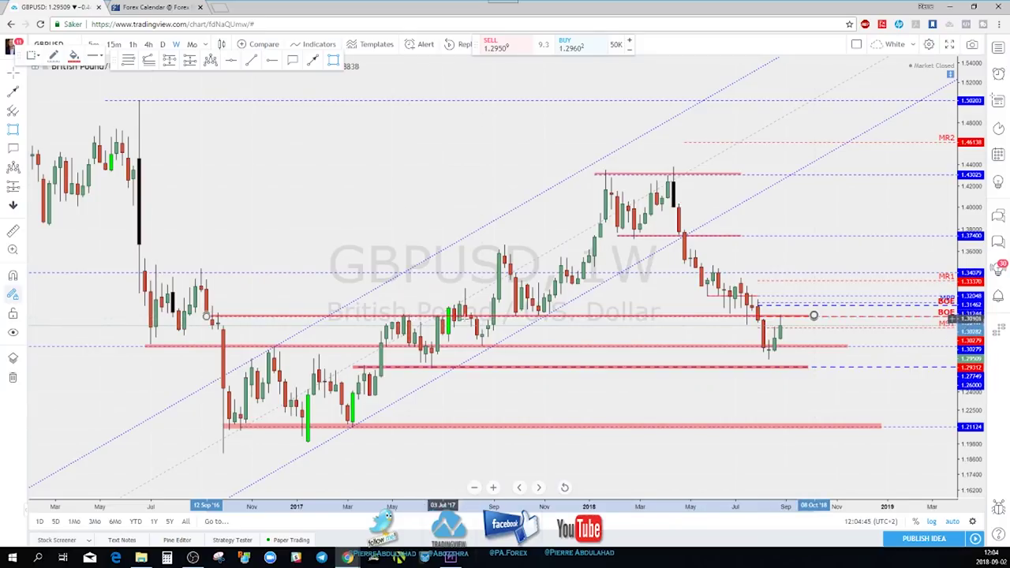
{"action": "scroll", "coordinate": [750, 339], "scroll_direction": "up", "scroll_amount": 1}
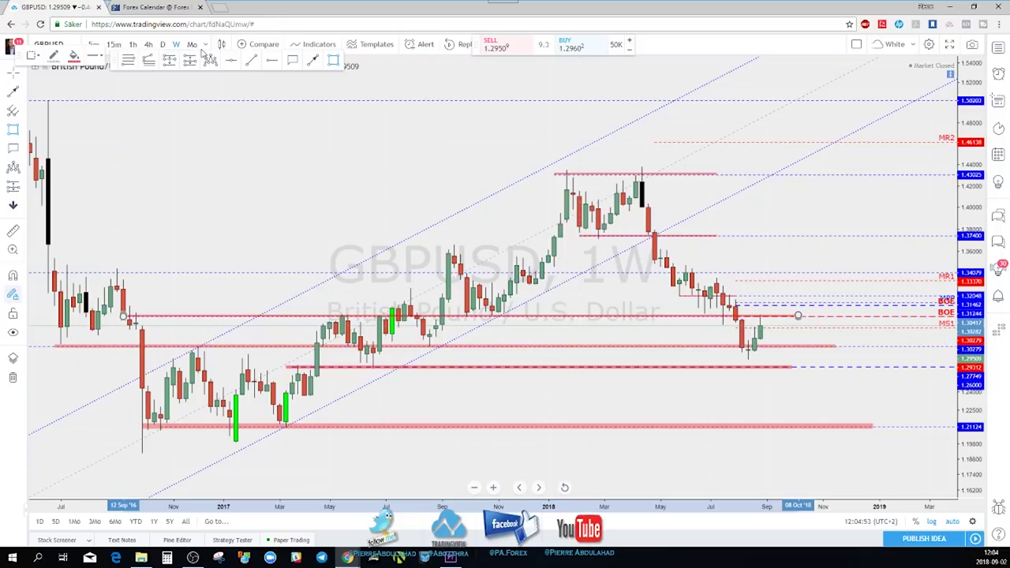
- Switch the GBPUSD chart to the daily timeframe
{"action": "left_click", "coordinate": [162, 44]}
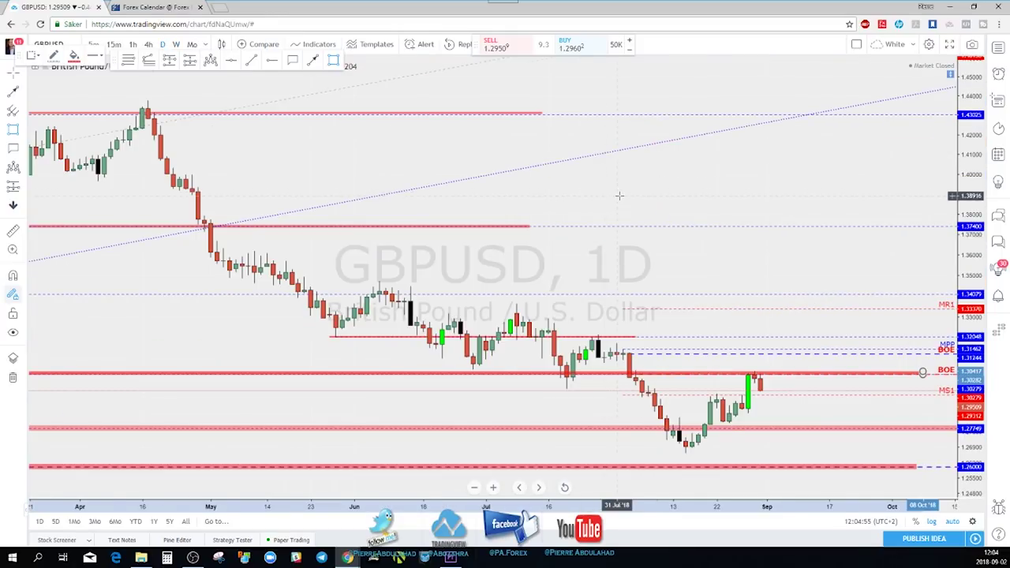
{"action": "scroll", "coordinate": [620, 195], "scroll_direction": "up", "scroll_amount": 2}
{"action": "scroll", "coordinate": [688, 238], "scroll_direction": "down", "scroll_amount": 3}
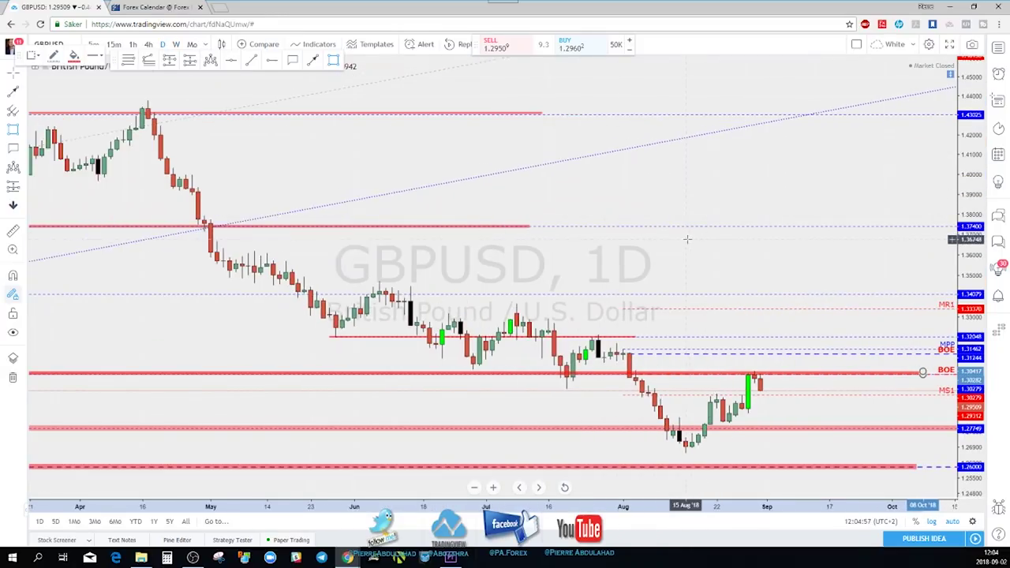
{"action": "scroll", "coordinate": [665, 249], "scroll_direction": "up", "scroll_amount": 2}
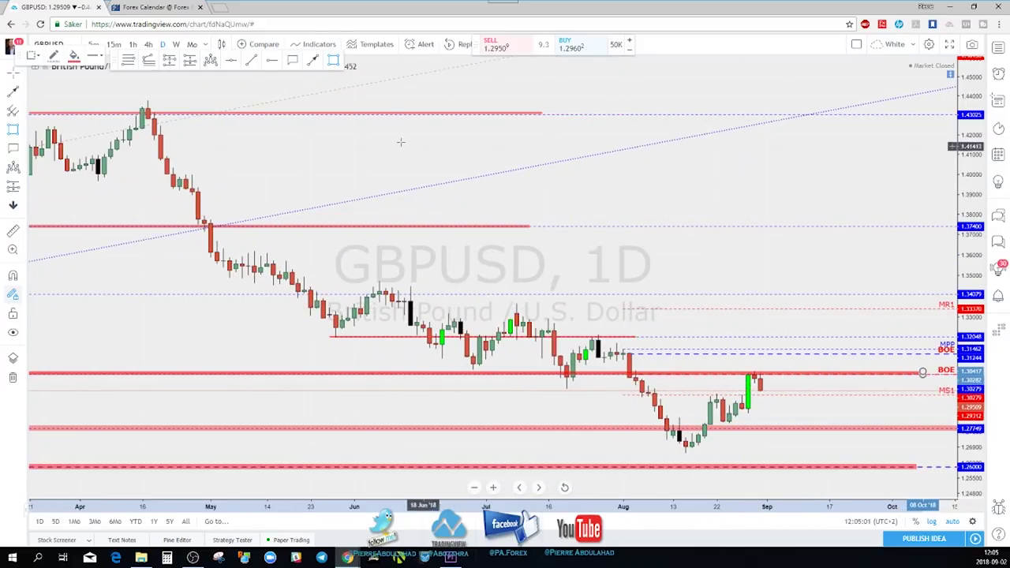
{"action": "scroll", "coordinate": [446, 136], "scroll_direction": "down", "scroll_amount": 4}
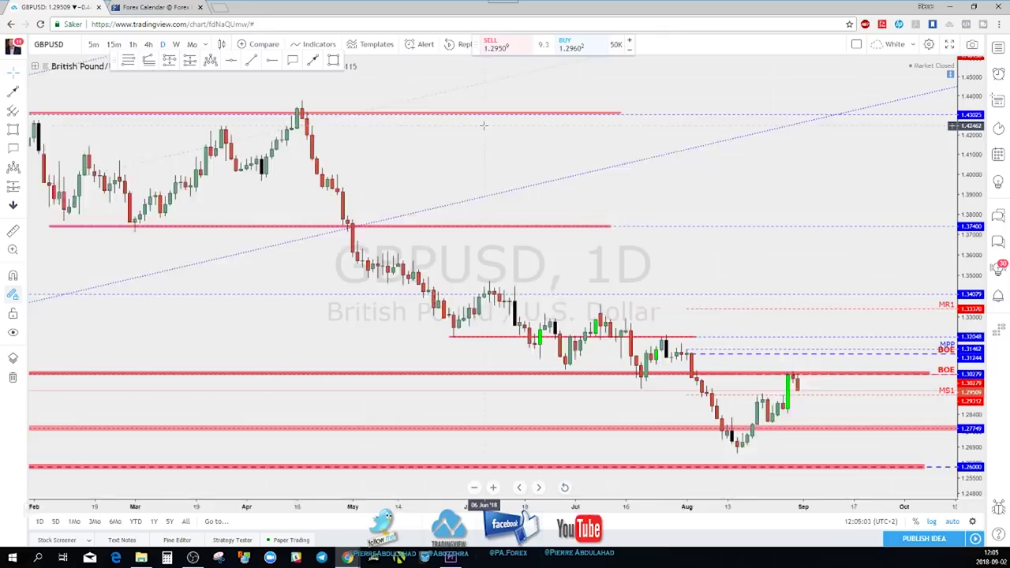
{"action": "scroll", "coordinate": [684, 207], "scroll_direction": "up", "scroll_amount": 3}
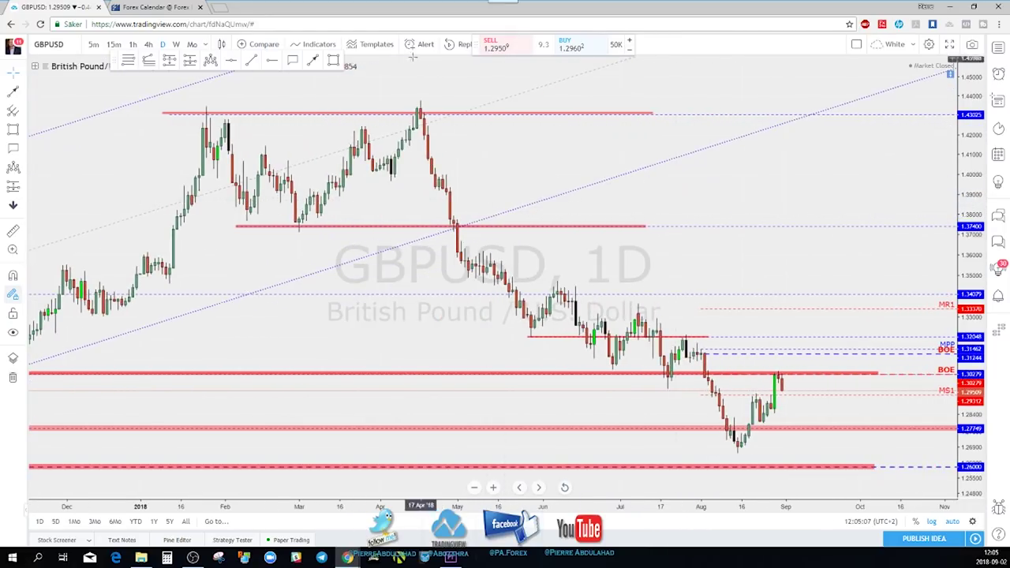
- Try an arrow from the daily GBPUSD zone at about 1.3030 down to about 1.2934 on 4 September, and remove it
{"action": "left_click", "coordinate": [314, 61]}
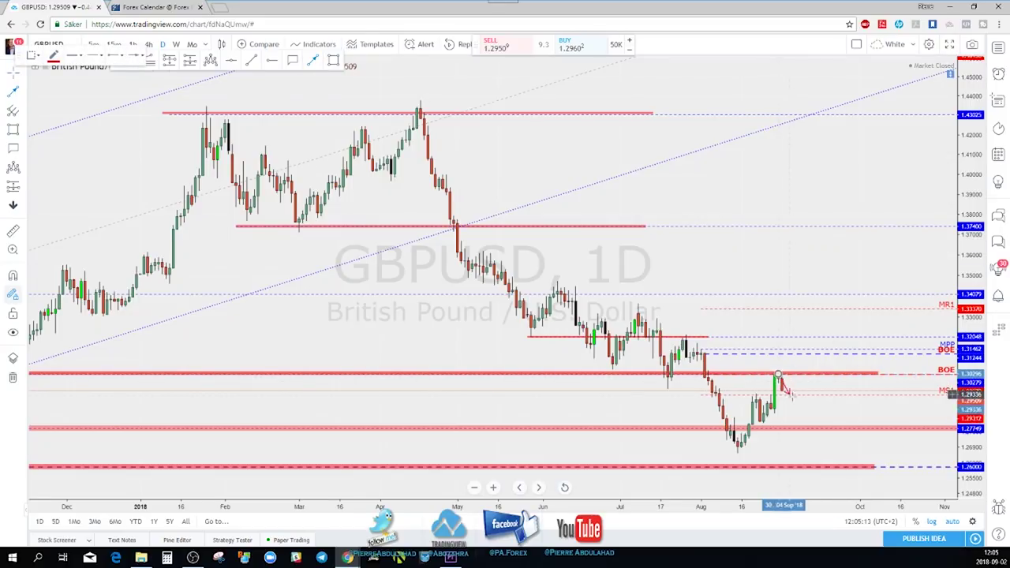
{"action": "scroll", "coordinate": [763, 400], "scroll_direction": "up", "scroll_amount": 2}
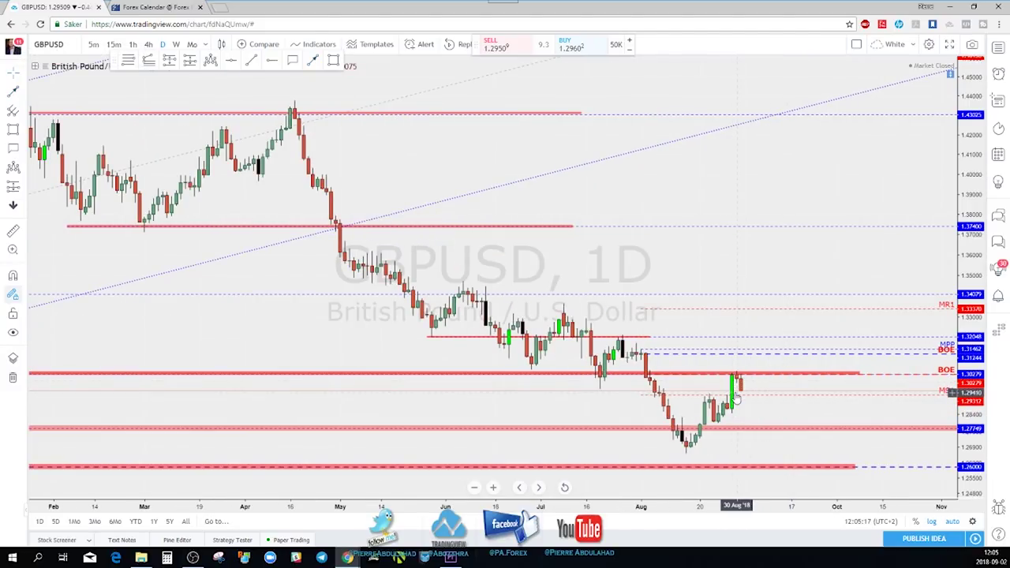
{"action": "scroll", "coordinate": [736, 387], "scroll_direction": "down", "scroll_amount": 1}
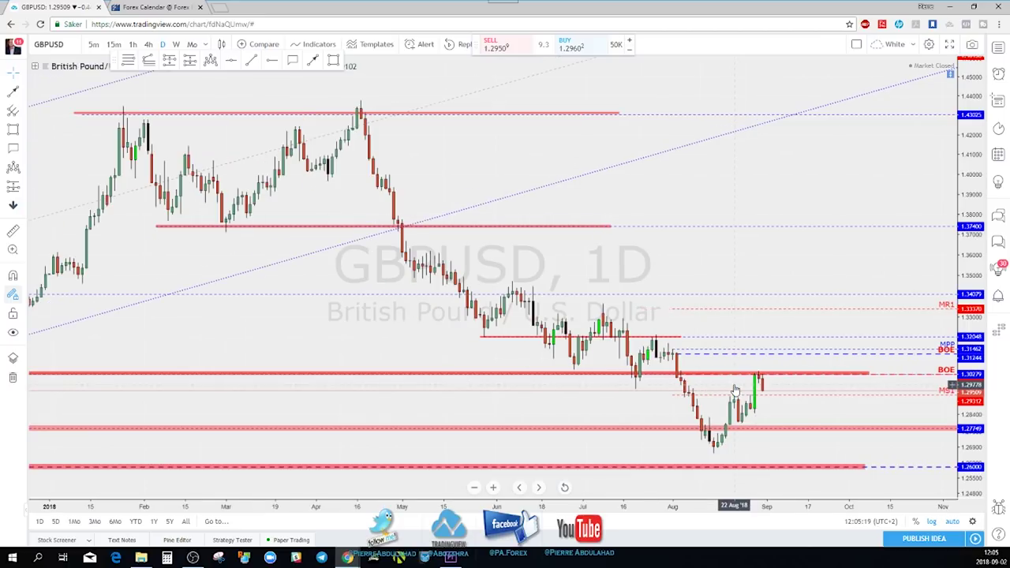
{"action": "scroll", "coordinate": [761, 384], "scroll_direction": "up", "scroll_amount": 1}
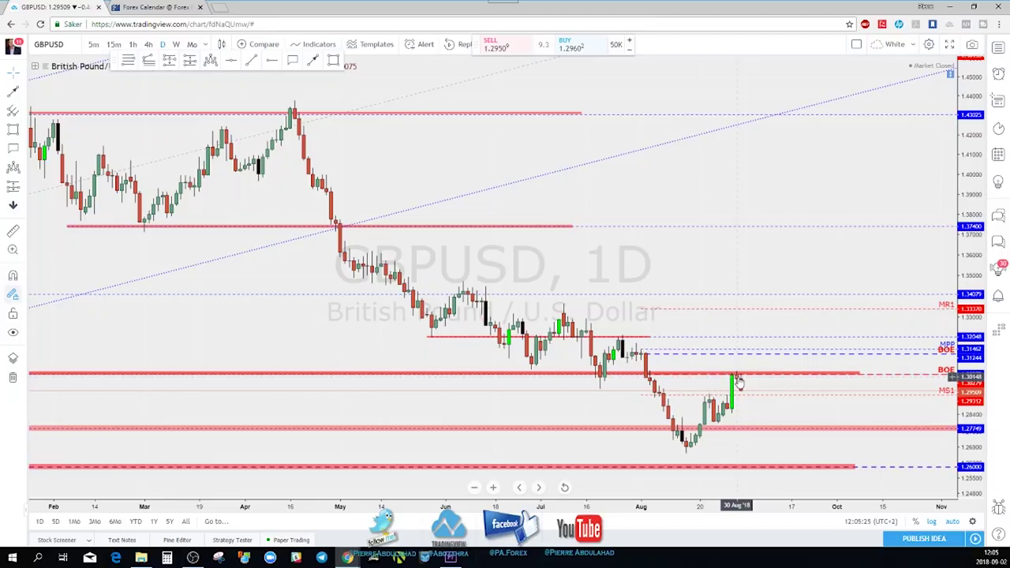
{"action": "scroll", "coordinate": [734, 387], "scroll_direction": "down", "scroll_amount": 2}
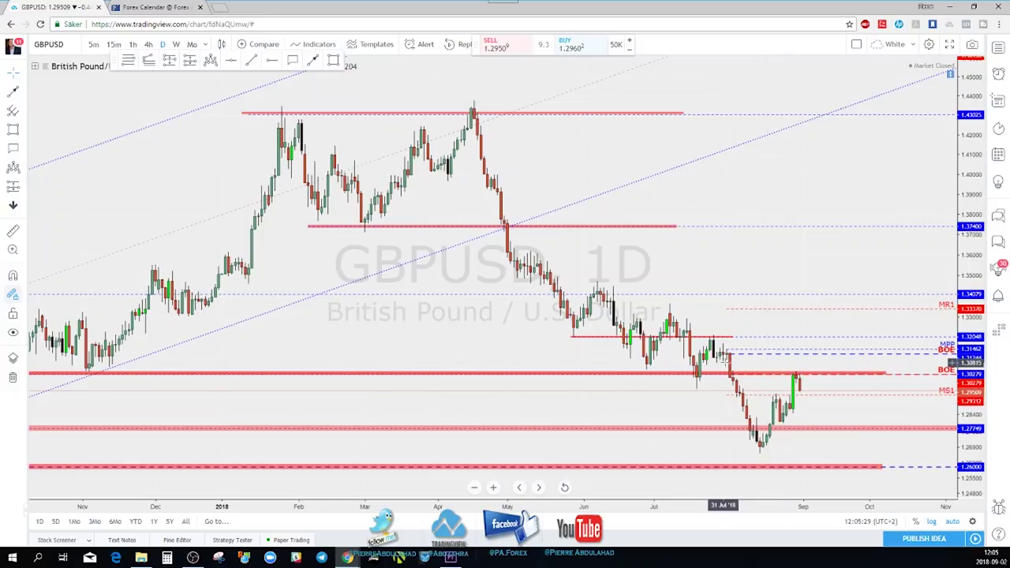
{"action": "scroll", "coordinate": [767, 410], "scroll_direction": "down", "scroll_amount": 2}
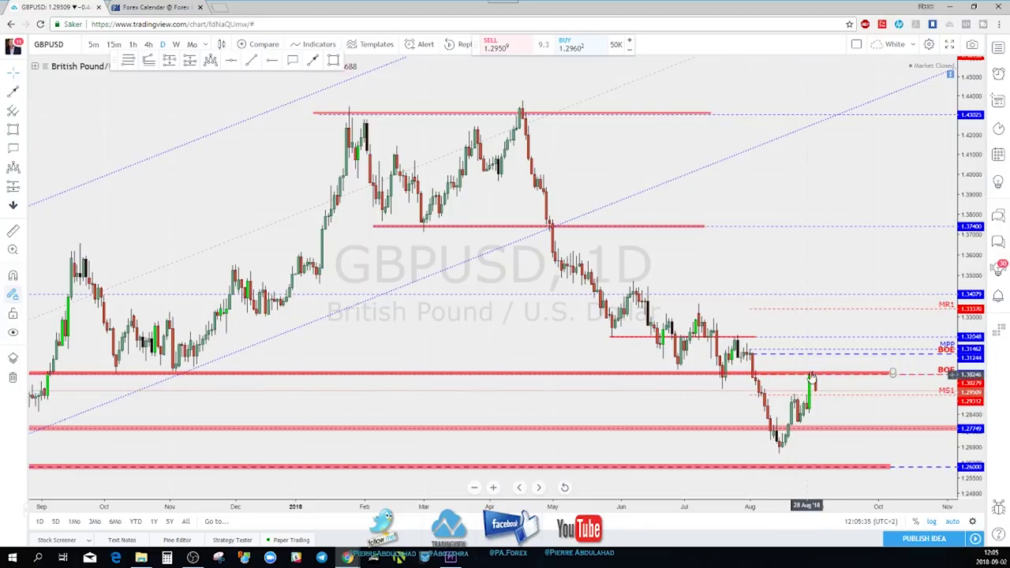
{"action": "scroll", "coordinate": [814, 383], "scroll_direction": "up", "scroll_amount": 1}
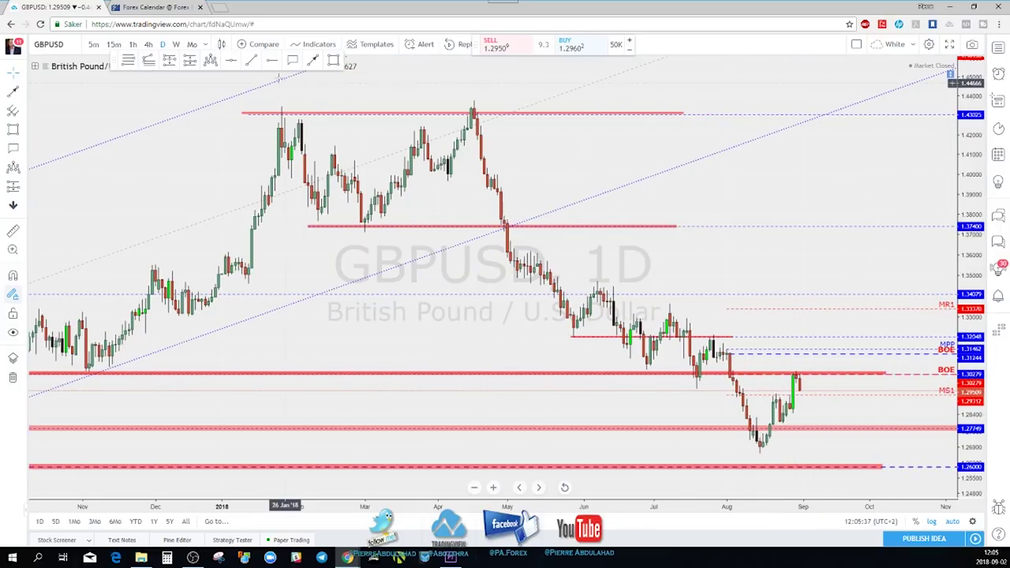
- Draw a rising channel on daily GBPUSD, with its lower line from about 1.2652 on 15 August to 1.3022 and its upper line from about 1.2785 to 1.3154
{"action": "left_click", "coordinate": [249, 62]}
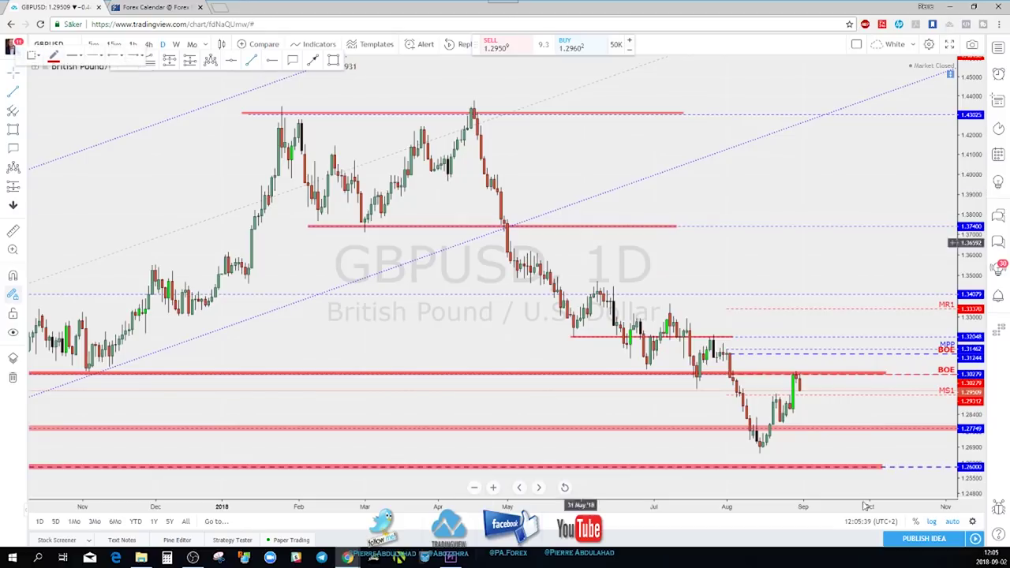
{"action": "left_click", "coordinate": [760, 455]}
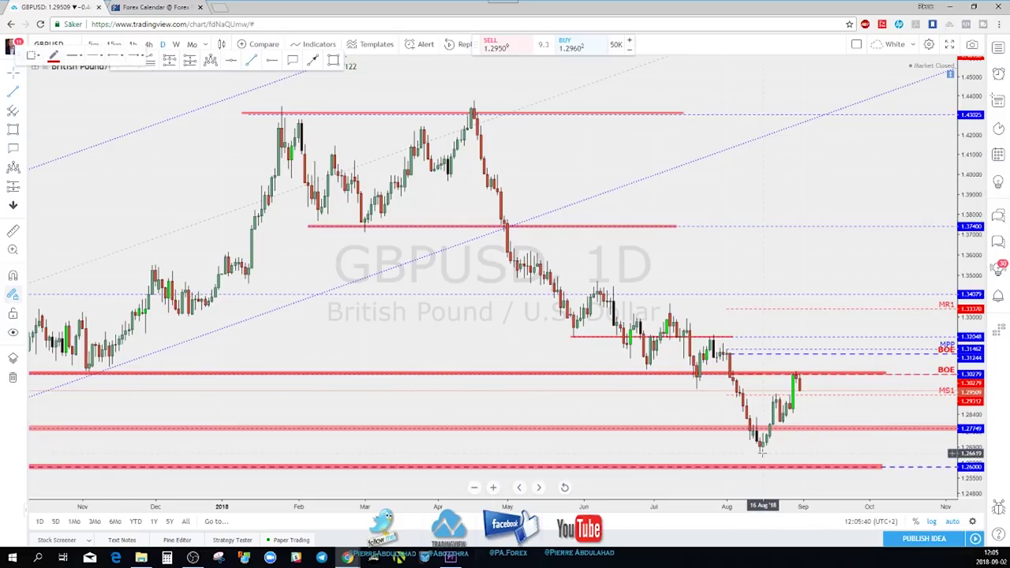
{"action": "left_click", "coordinate": [824, 374]}
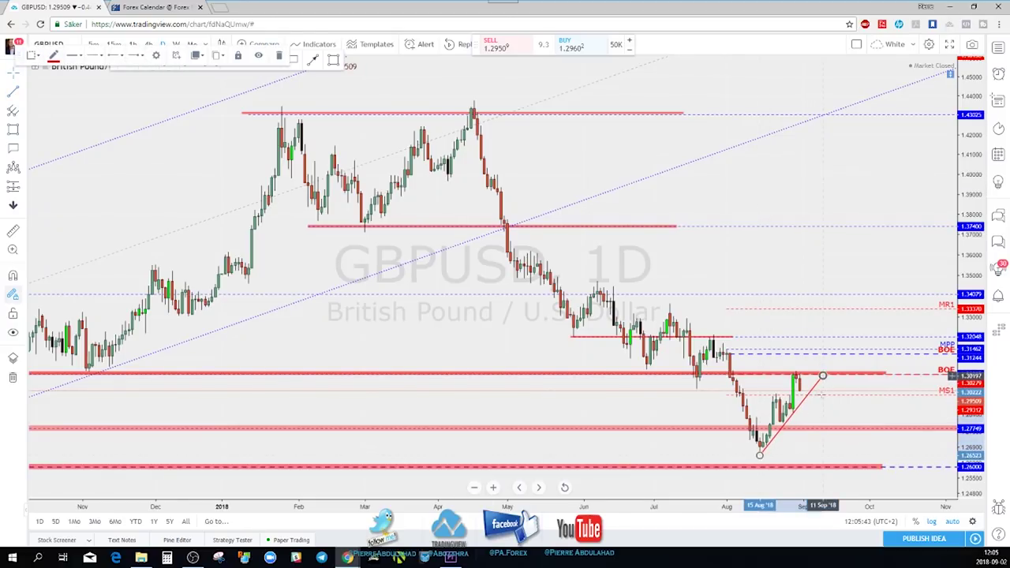
{"action": "scroll", "coordinate": [793, 434], "scroll_direction": "up", "scroll_amount": 2}
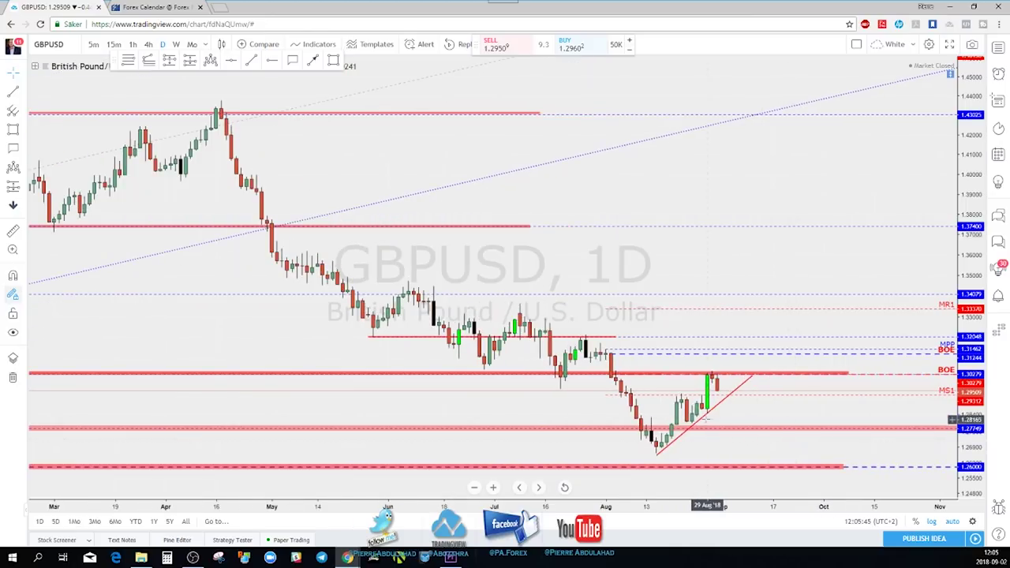
{"action": "left_click_drag", "start_coordinate": [701, 419], "coordinate": [686, 392]}
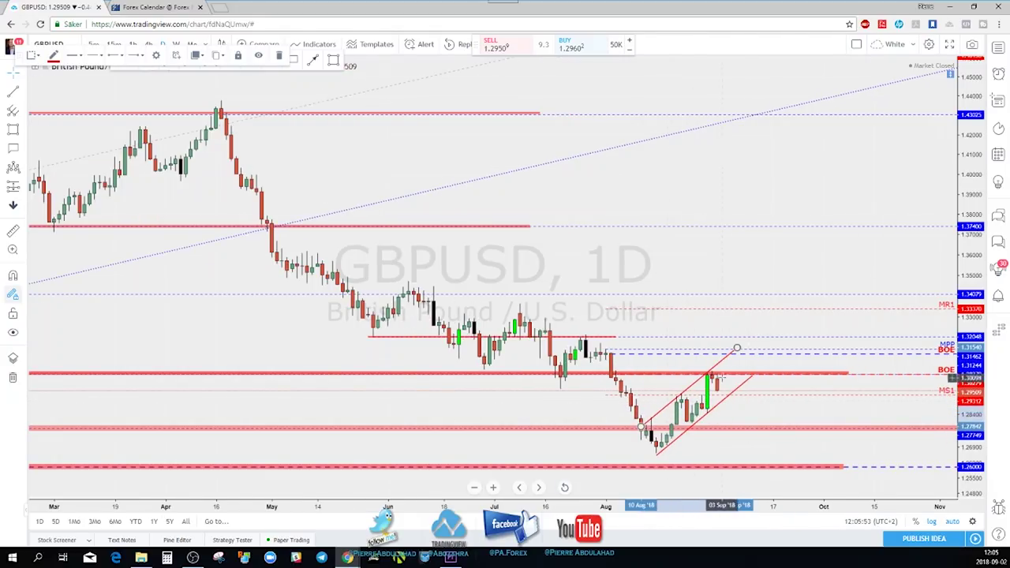
- Try arrows on daily GBPUSD from about 1.2973 down to 1.2843 on 5 September and back up to the channel's lower line, and remove them
{"action": "left_click", "coordinate": [315, 57]}
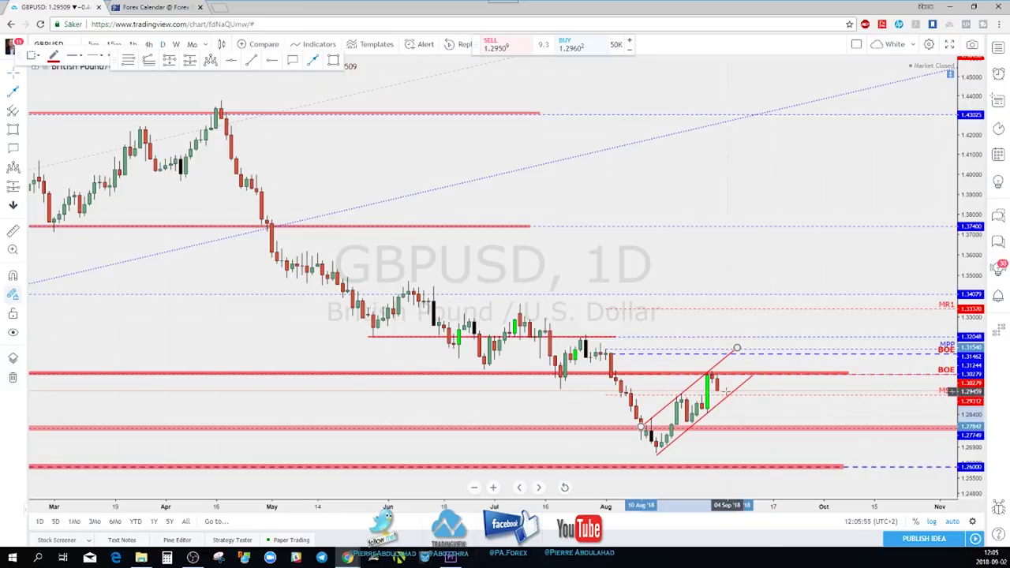
{"action": "left_click", "coordinate": [717, 385]}
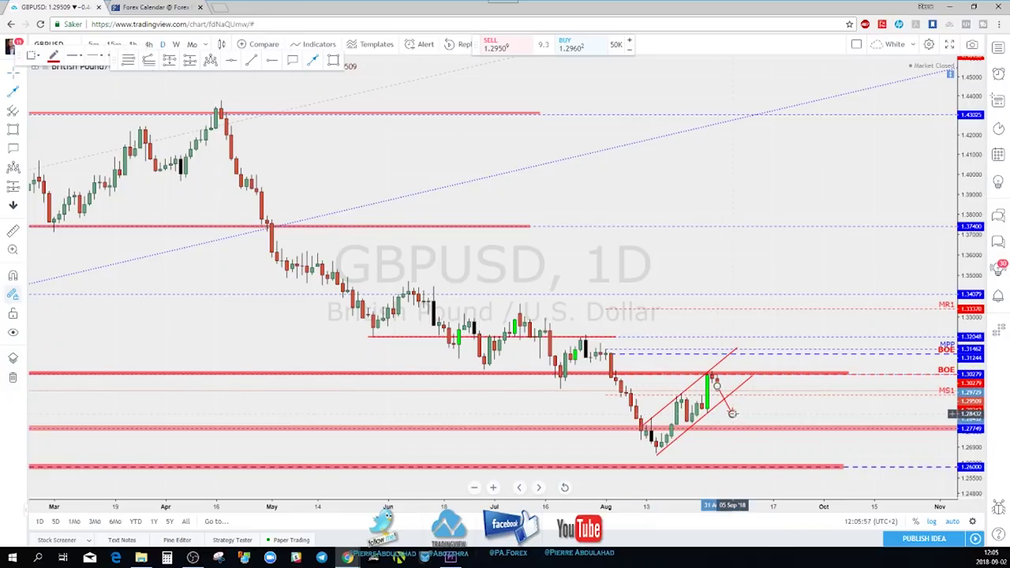
{"action": "left_click", "coordinate": [733, 409]}
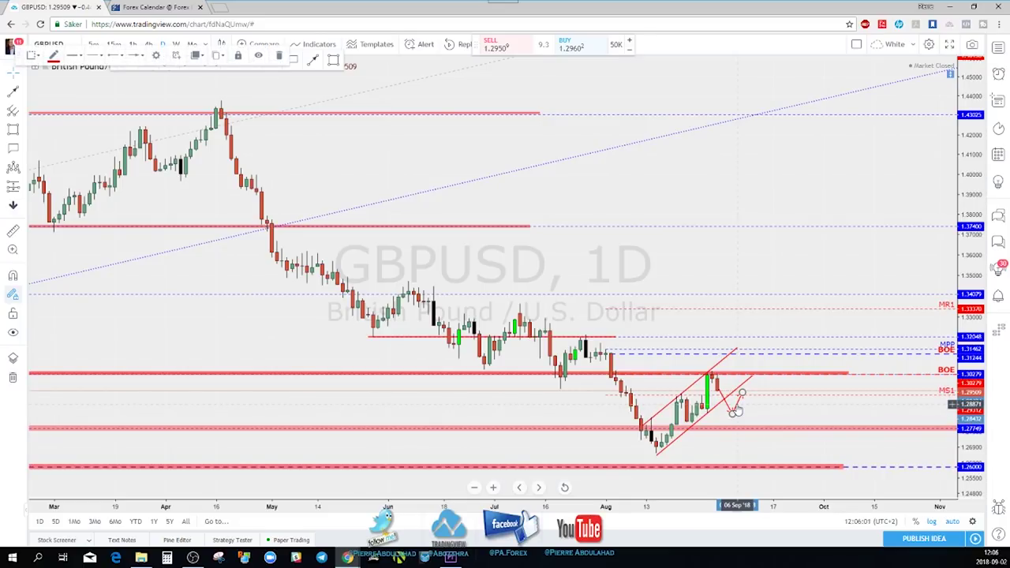
{"action": "key", "text": "Delete"}
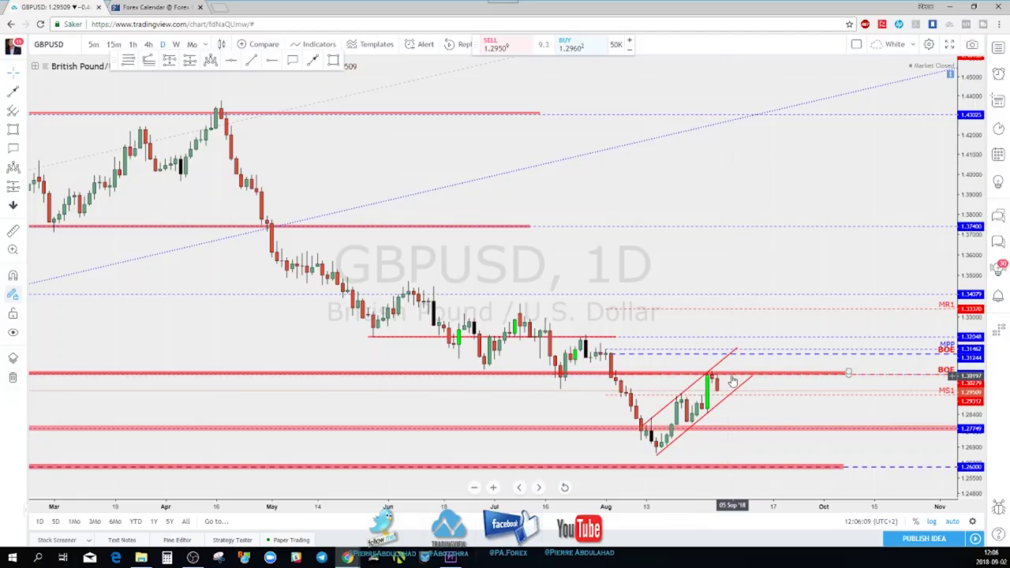
- Try an arrow path on daily GBPUSD from about 1.2953 up to about 1.3062 on 6 September and onward, and remove it
{"action": "scroll", "coordinate": [736, 382], "scroll_direction": "down", "scroll_amount": 1}
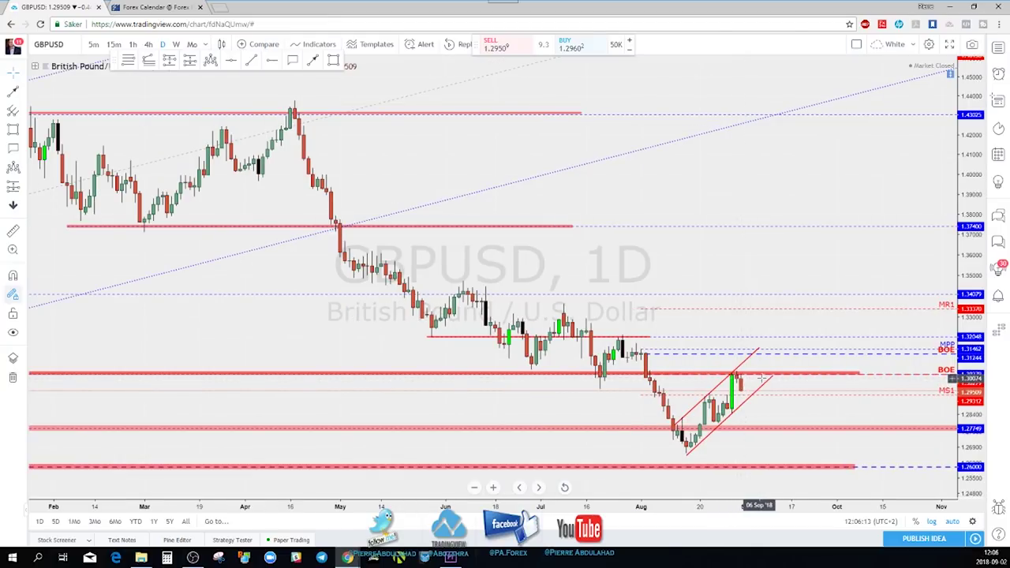
{"action": "left_click", "coordinate": [318, 62]}
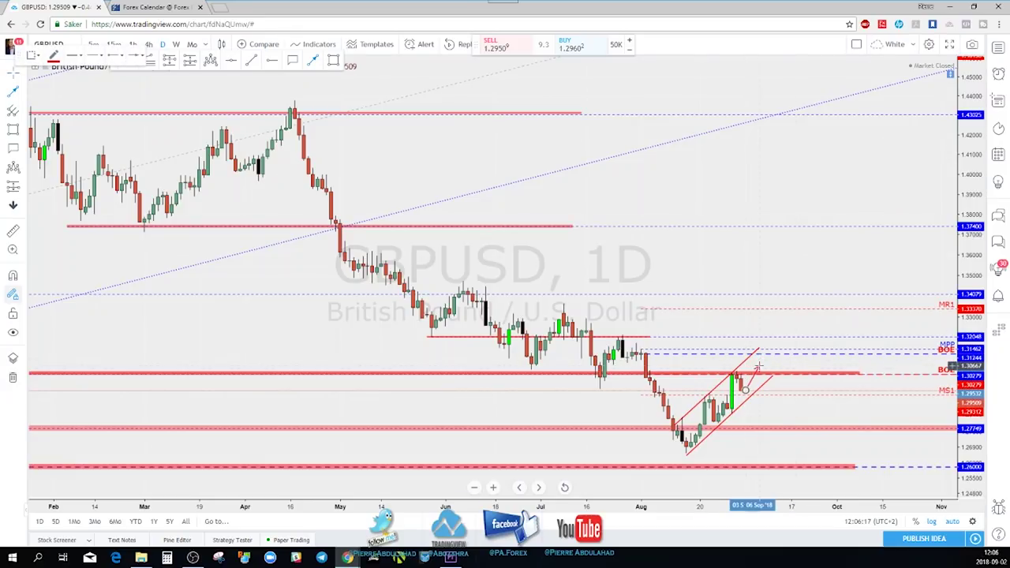
{"action": "left_click_drag", "start_coordinate": [791, 323], "coordinate": [762, 369]}
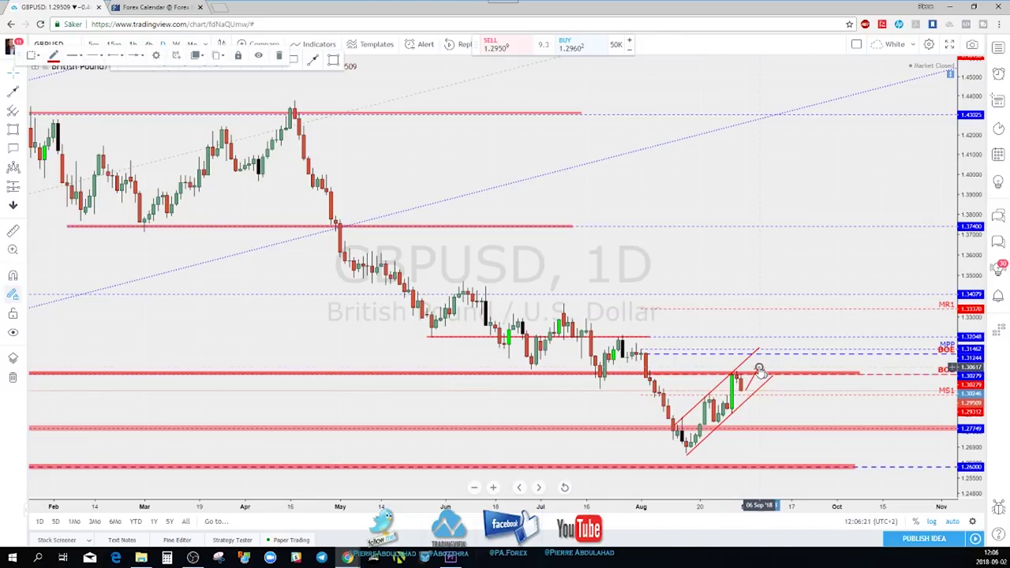
{"action": "scroll", "coordinate": [760, 371], "scroll_direction": "down", "scroll_amount": 2}
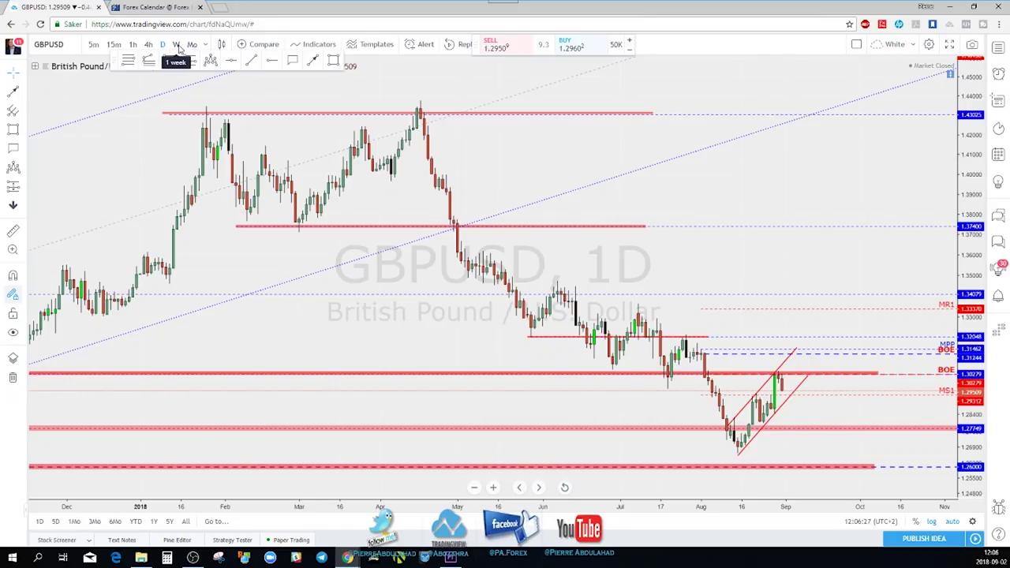
- Switch the GBPUSD chart to the four-hour timeframe
{"action": "left_click", "coordinate": [153, 44]}
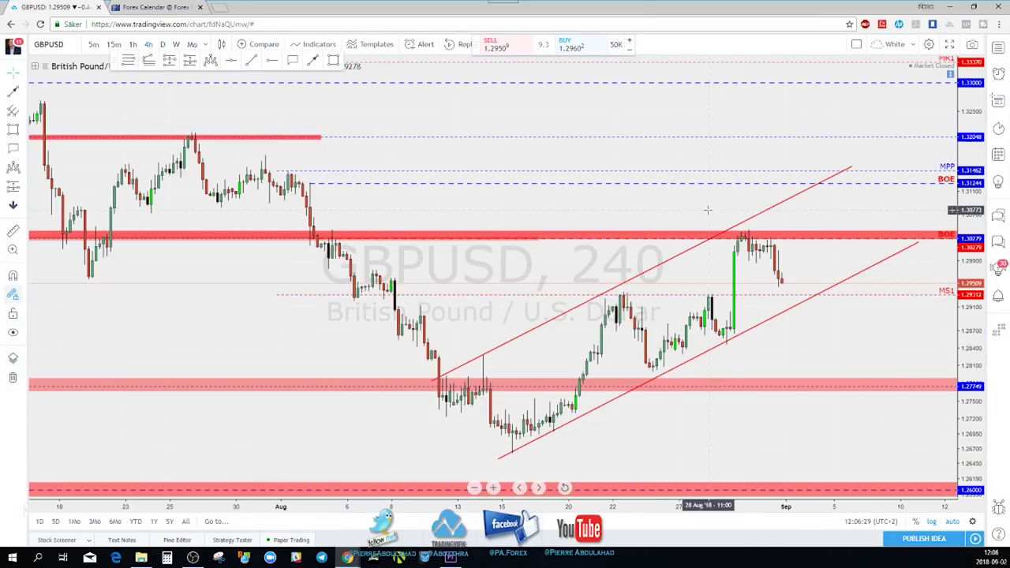
{"action": "scroll", "coordinate": [813, 237], "scroll_direction": "up", "scroll_amount": 3}
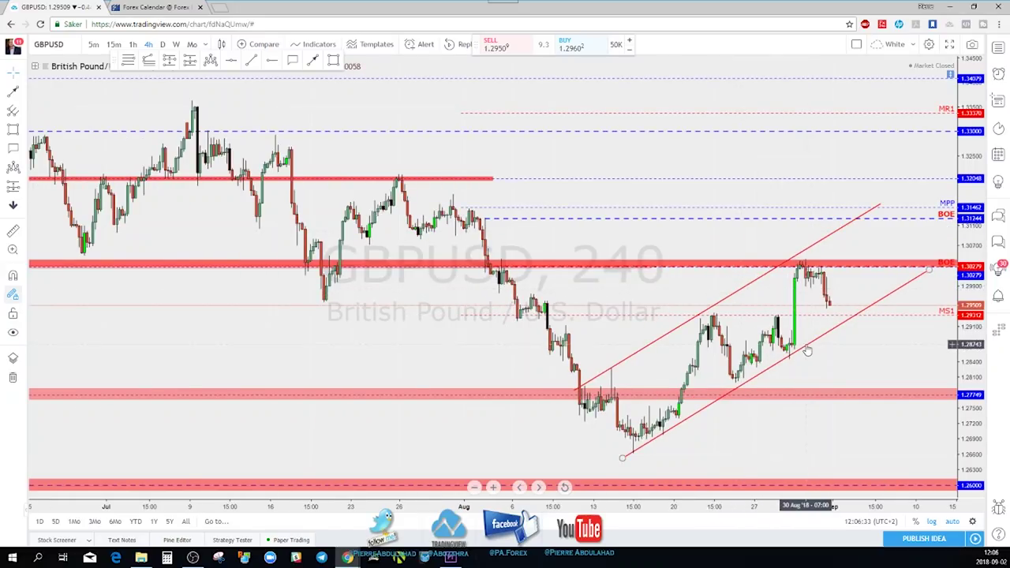
{"action": "scroll", "coordinate": [806, 350], "scroll_direction": "up", "scroll_amount": 1}
{"action": "scroll", "coordinate": [859, 338], "scroll_direction": "down", "scroll_amount": 1}
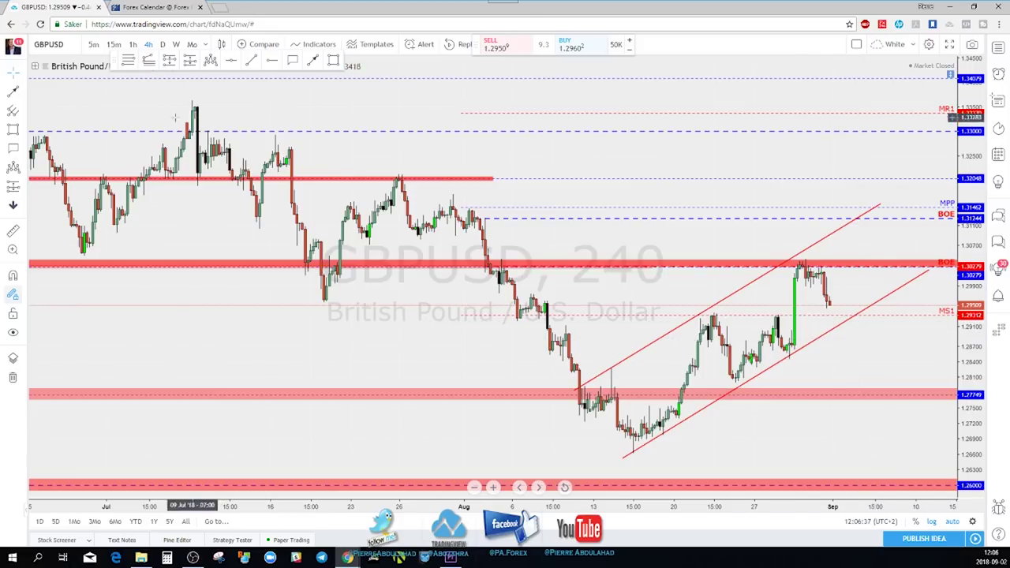
- Draw an arrow path on four-hour GBPUSD from about 1.2978 down to 1.2888, up to 1.2943, and down to 1.2799 on 5 September
{"action": "left_click_drag", "start_coordinate": [825, 289], "coordinate": [832, 313]}
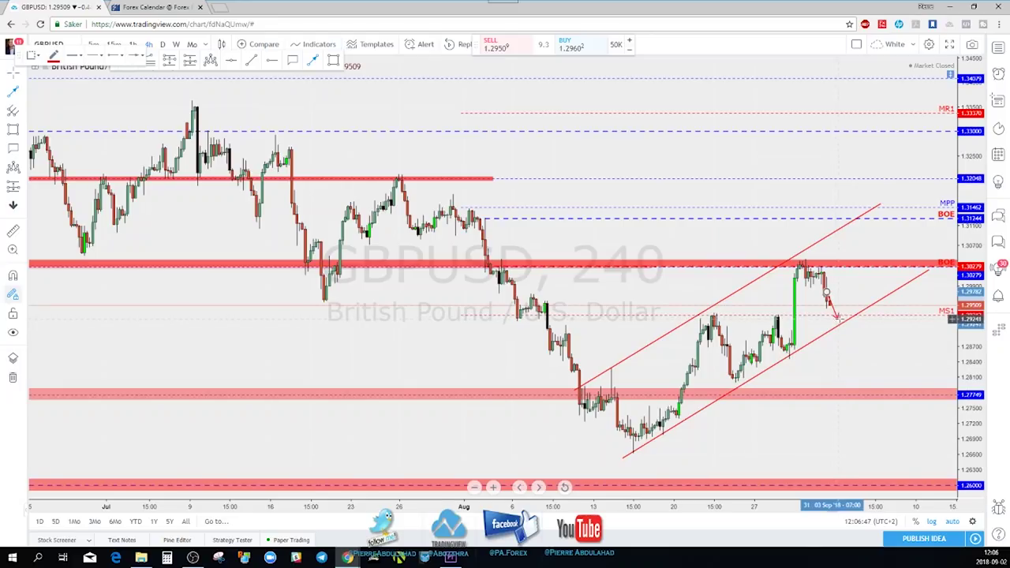
{"action": "left_click", "coordinate": [842, 317]}
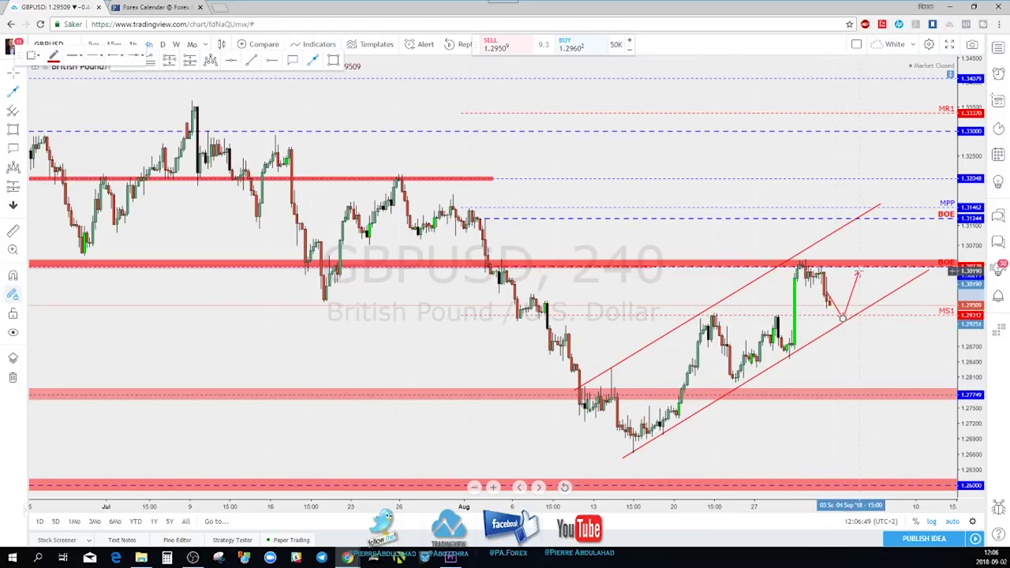
{"action": "double_click", "coordinate": [847, 334]}
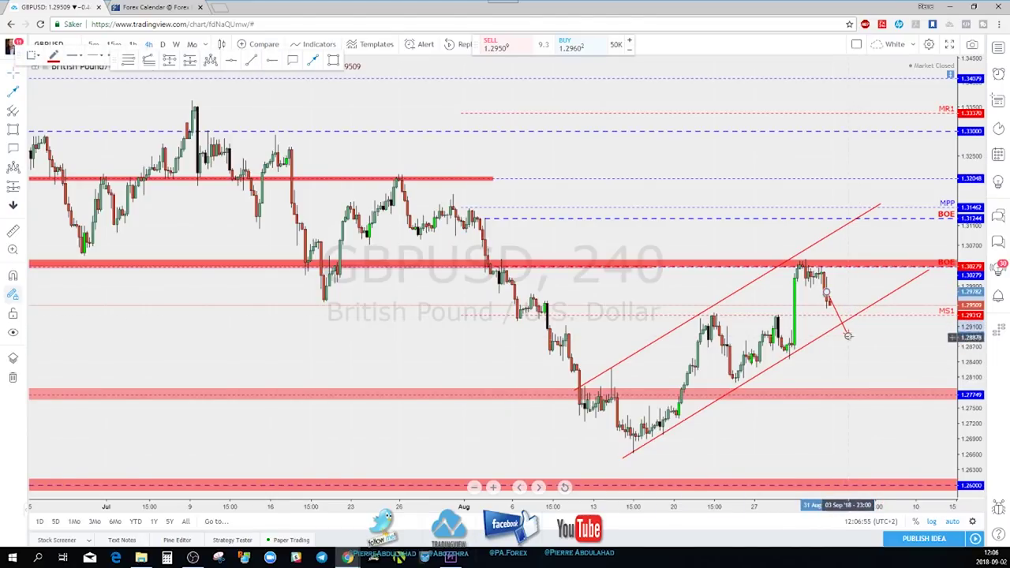
{"action": "left_click", "coordinate": [856, 311]}
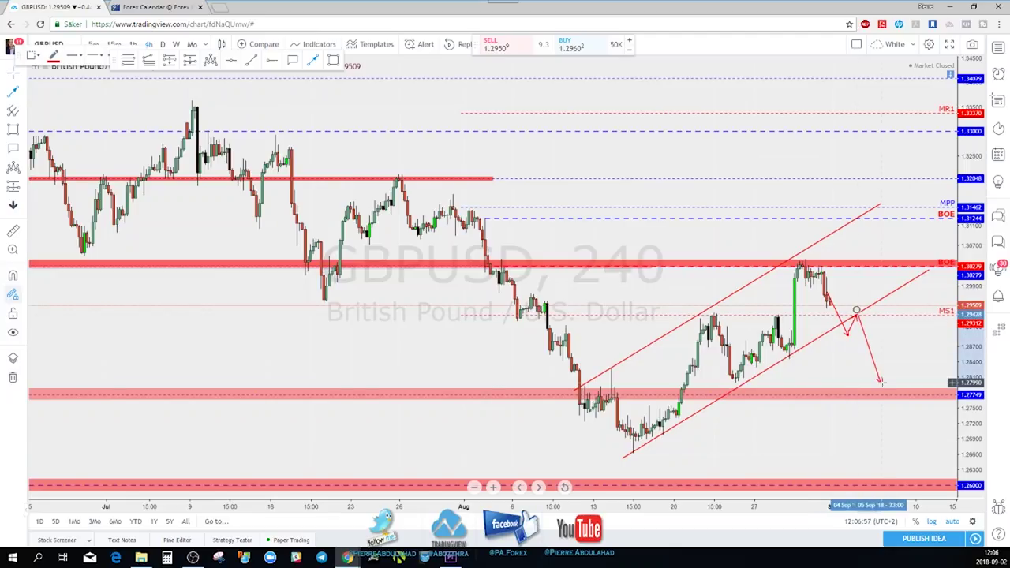
{"action": "double_click", "coordinate": [882, 383]}
{"action": "scroll", "coordinate": [882, 353], "scroll_direction": "up", "scroll_amount": 2}
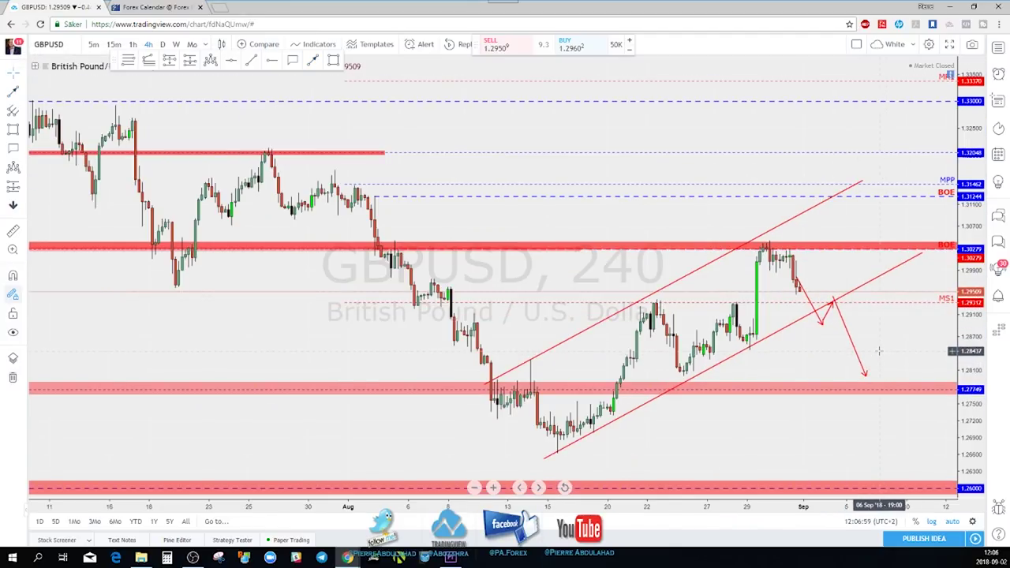
- Switch to the AUDUSD chart and set it to the weekly timeframe
{"action": "key", "text": "space"}
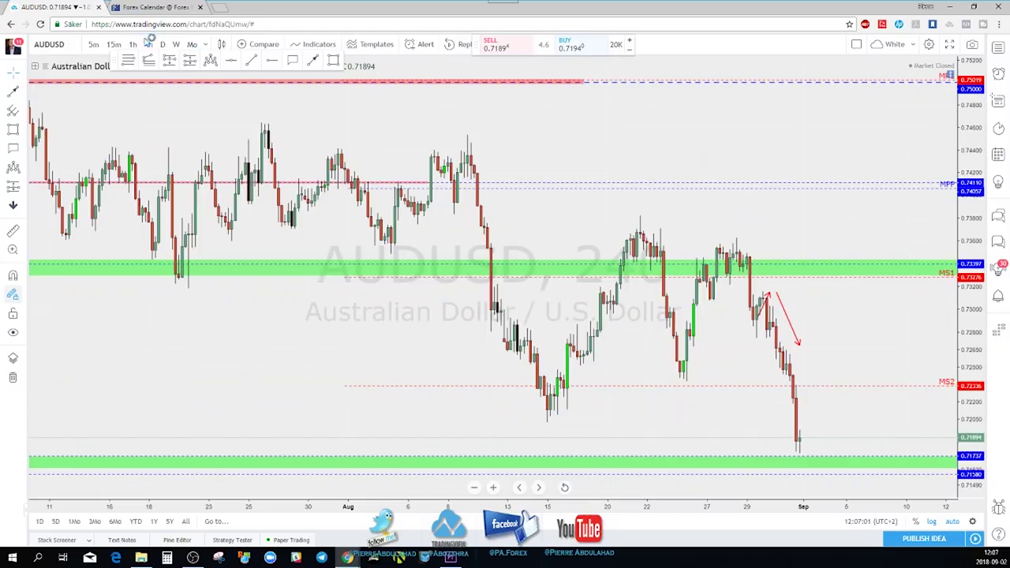
{"action": "left_click", "coordinate": [177, 45]}
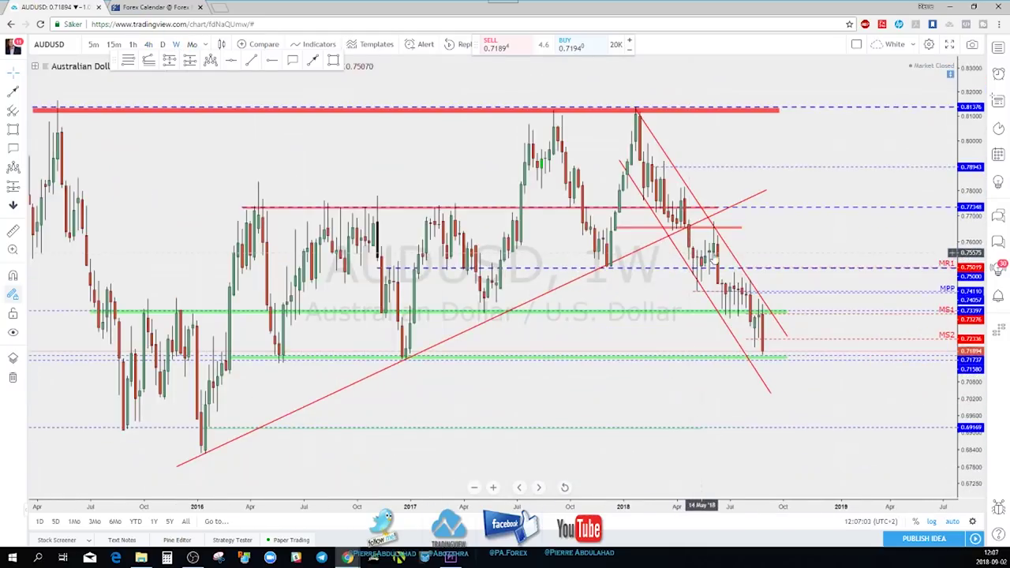
{"action": "scroll", "coordinate": [805, 158], "scroll_direction": "up", "scroll_amount": 2}
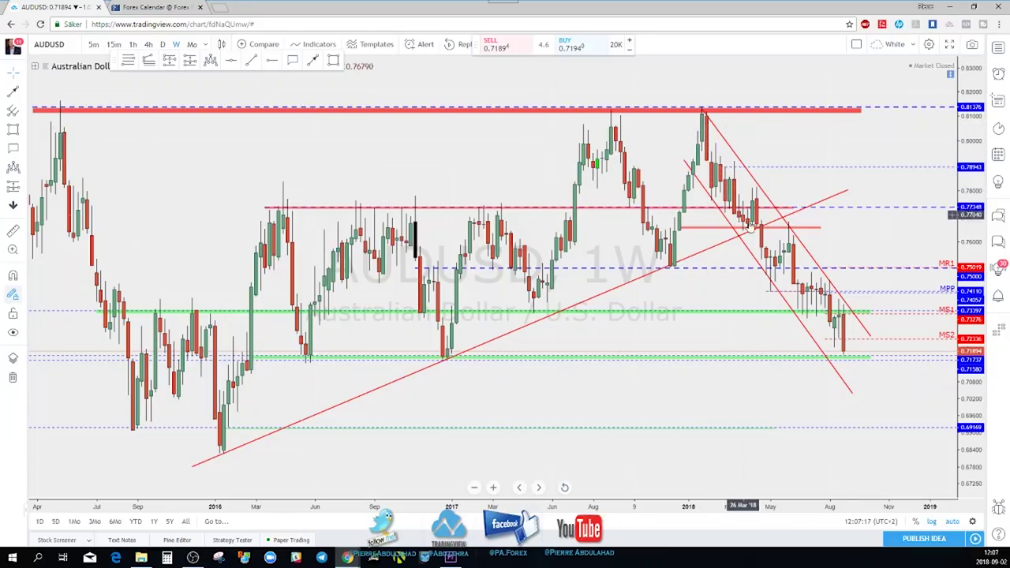
{"action": "scroll", "coordinate": [754, 225], "scroll_direction": "down", "scroll_amount": 1}
{"action": "scroll", "coordinate": [600, 348], "scroll_direction": "up", "scroll_amount": 1}
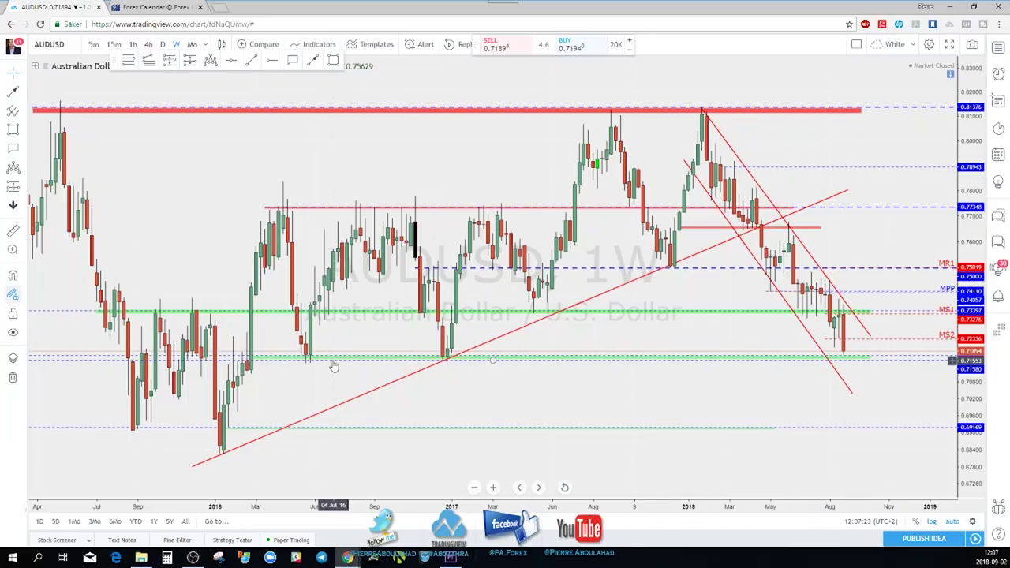
- Move the green zone under the weekly AUDUSD price to about 0.7154–0.7164 and its two horizontal lines to 0.71561 and 0.71603
{"action": "left_click", "coordinate": [426, 362]}
{"action": "left_click_drag", "start_coordinate": [426, 362], "coordinate": [426, 360]}
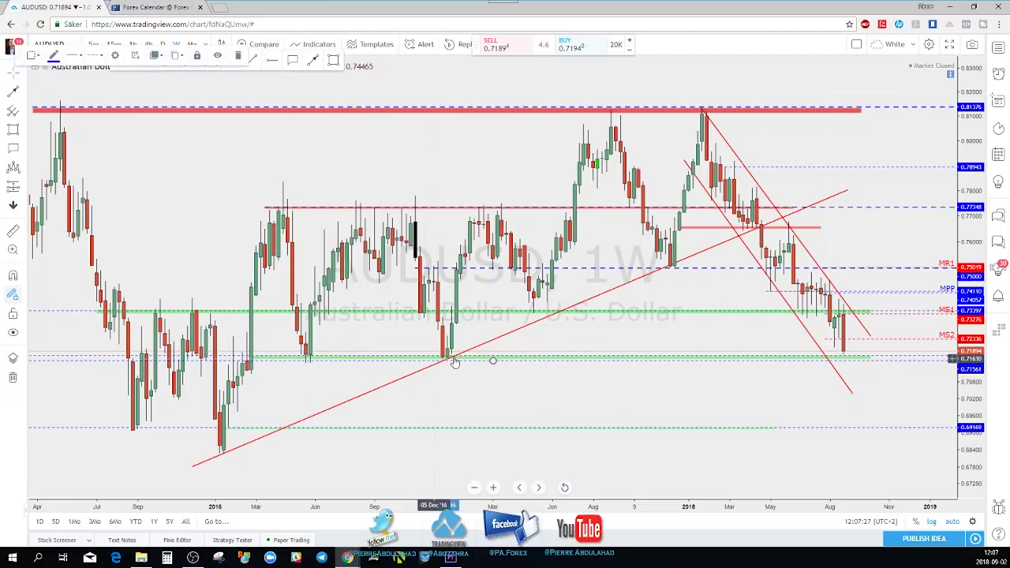
{"action": "left_click", "coordinate": [518, 359]}
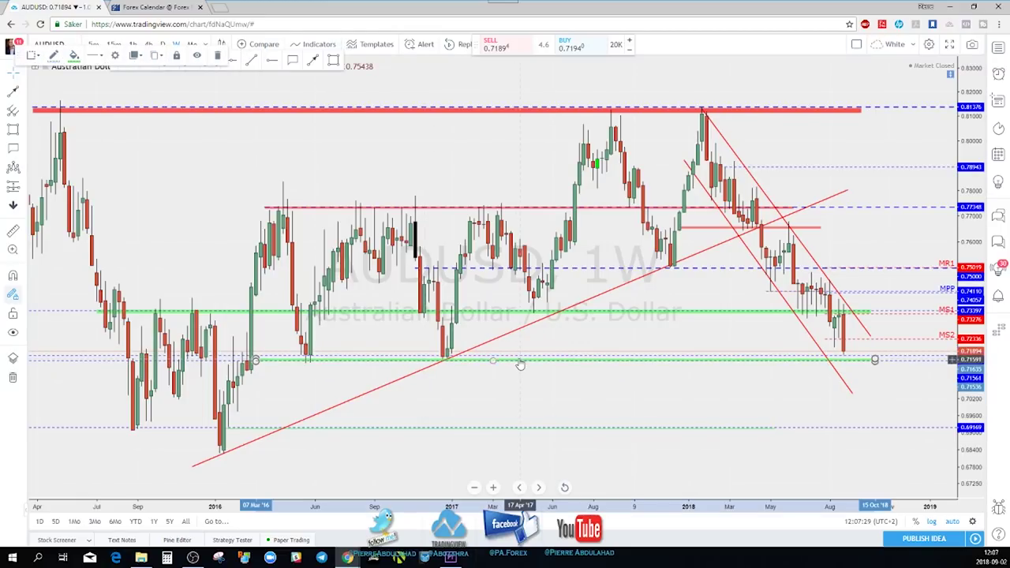
{"action": "left_click", "coordinate": [520, 361]}
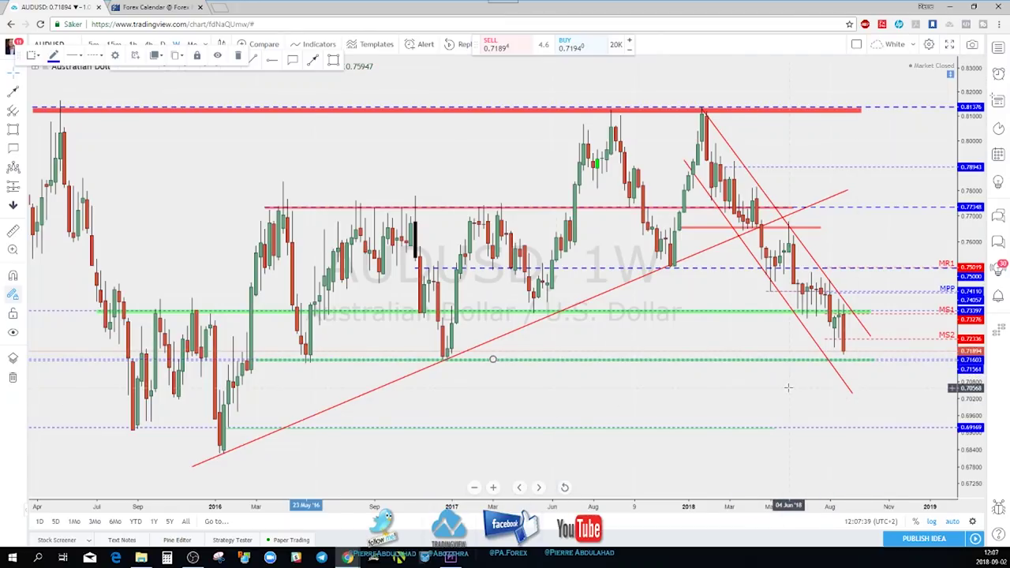
- Draw an arrow path on weekly AUDUSD from the latest candle down near the channel's lower line, up to about 0.7180, and down to about 0.6936
{"action": "scroll", "coordinate": [831, 371], "scroll_direction": "down", "scroll_amount": 3}
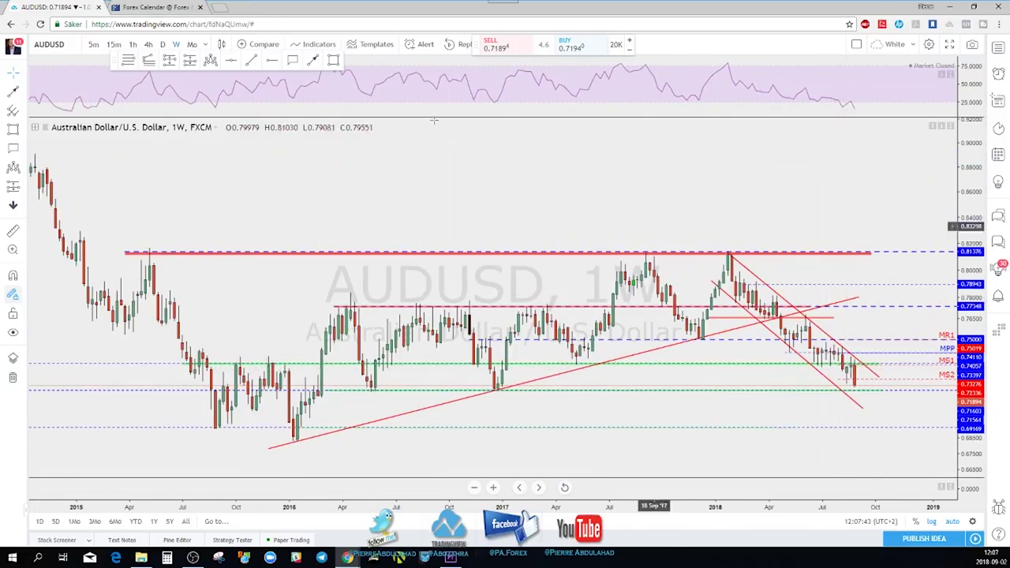
{"action": "left_click", "coordinate": [313, 62]}
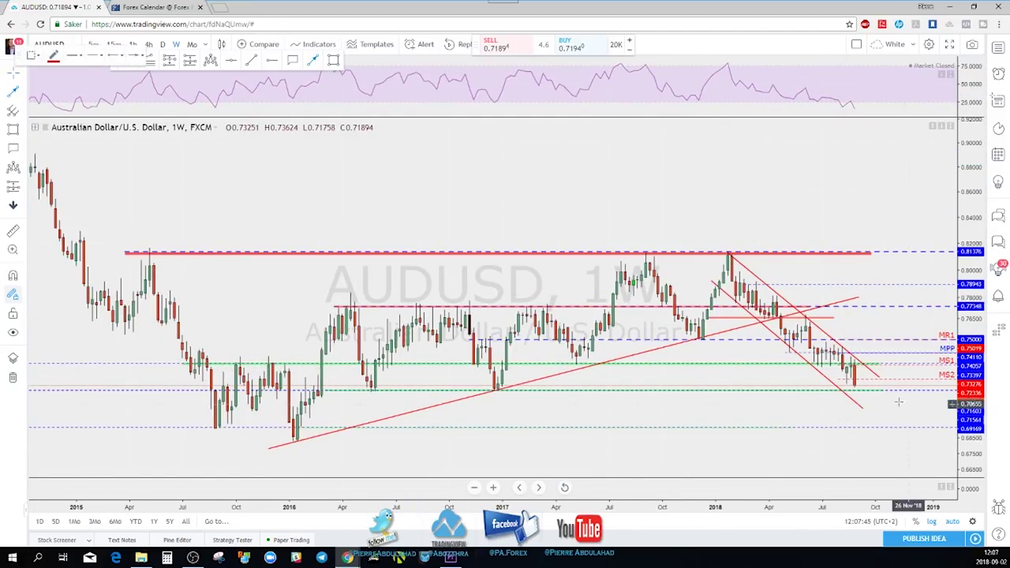
{"action": "mouse_move", "coordinate": [865, 401]}
{"action": "left_mouse_down"}
{"action": "mouse_move", "coordinate": [874, 387]}
{"action": "mouse_move", "coordinate": [888, 424]}
{"action": "left_mouse_up"}
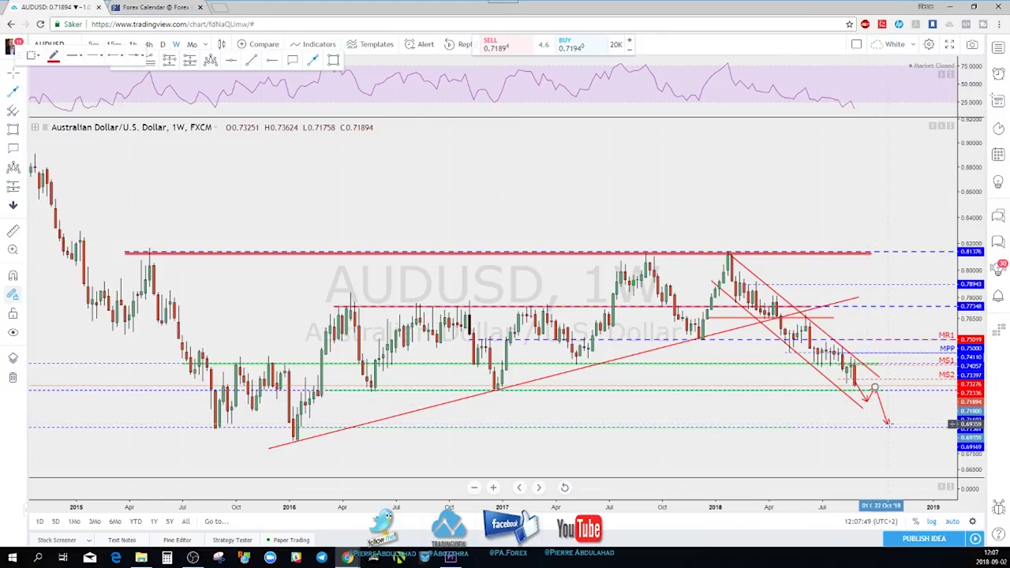
{"action": "key", "text": "Escape"}
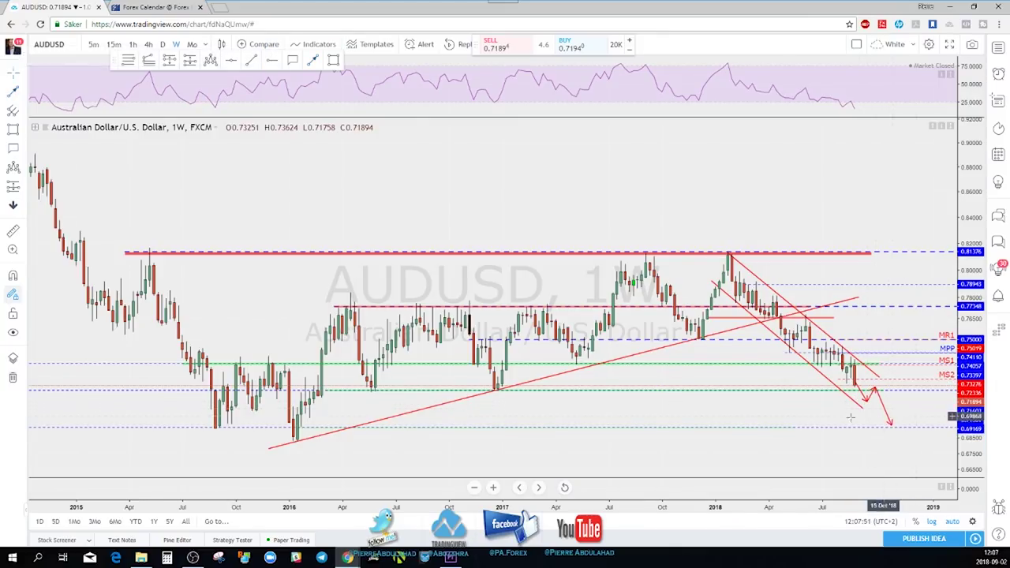
- Switch the AUDUSD chart to the daily timeframe
{"action": "left_click", "coordinate": [162, 43]}
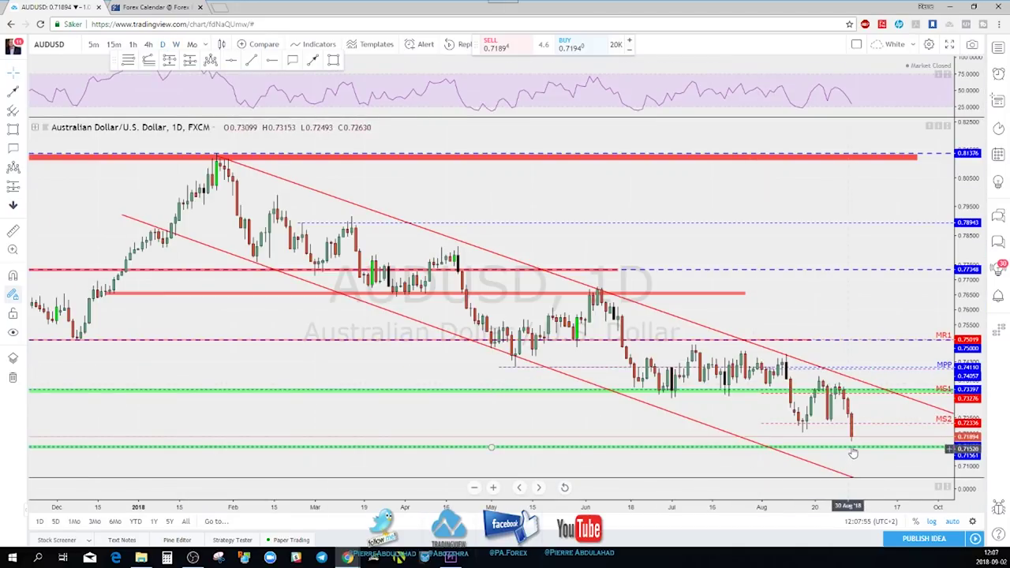
{"action": "scroll", "coordinate": [858, 450], "scroll_direction": "down", "scroll_amount": 2}
{"action": "scroll", "coordinate": [897, 449], "scroll_direction": "down", "scroll_amount": 2}
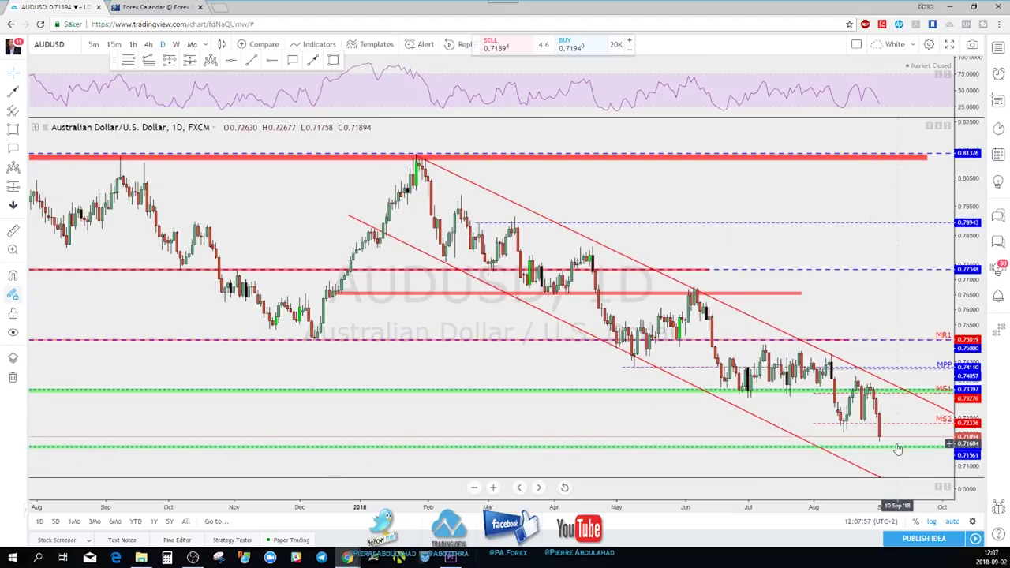
{"action": "scroll", "coordinate": [892, 449], "scroll_direction": "up", "scroll_amount": 2}
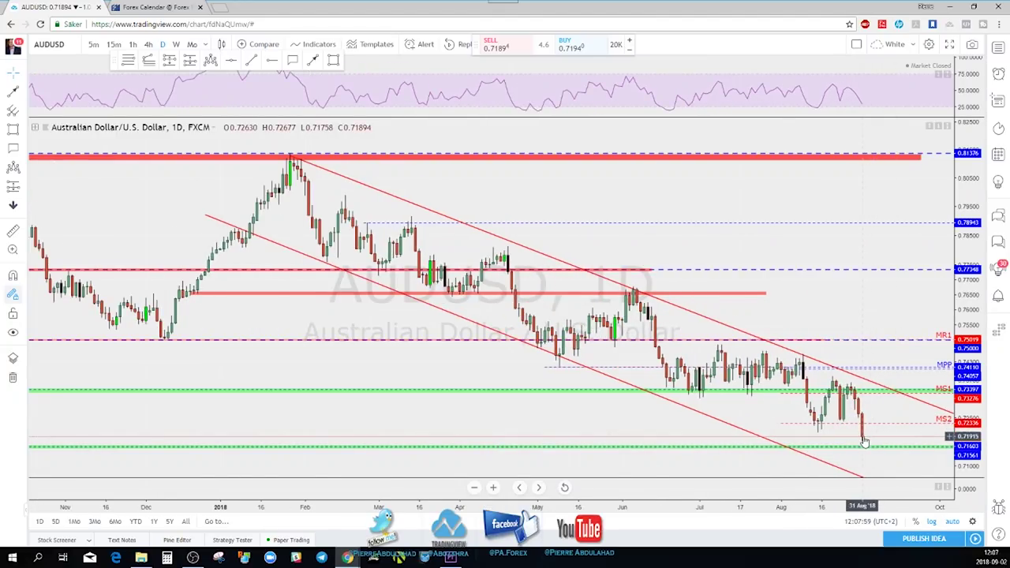
- Examine the earlier daily AUDUSD lows at the lower green zone, and switch the chart to the 4-hour timeframe
{"action": "scroll", "coordinate": [866, 442], "scroll_direction": "down", "scroll_amount": 2}
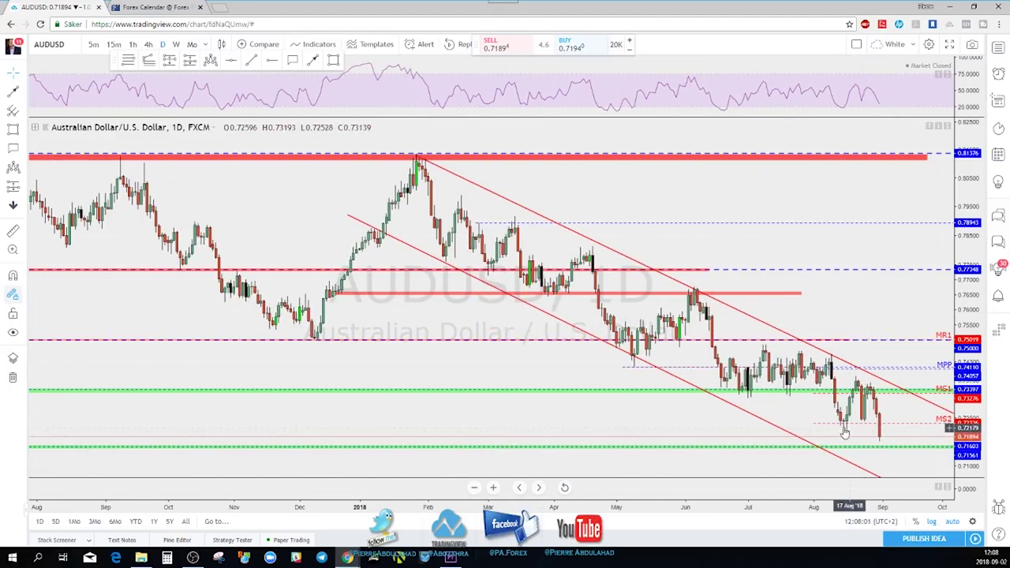
{"action": "scroll", "coordinate": [868, 438], "scroll_direction": "down", "scroll_amount": 4}
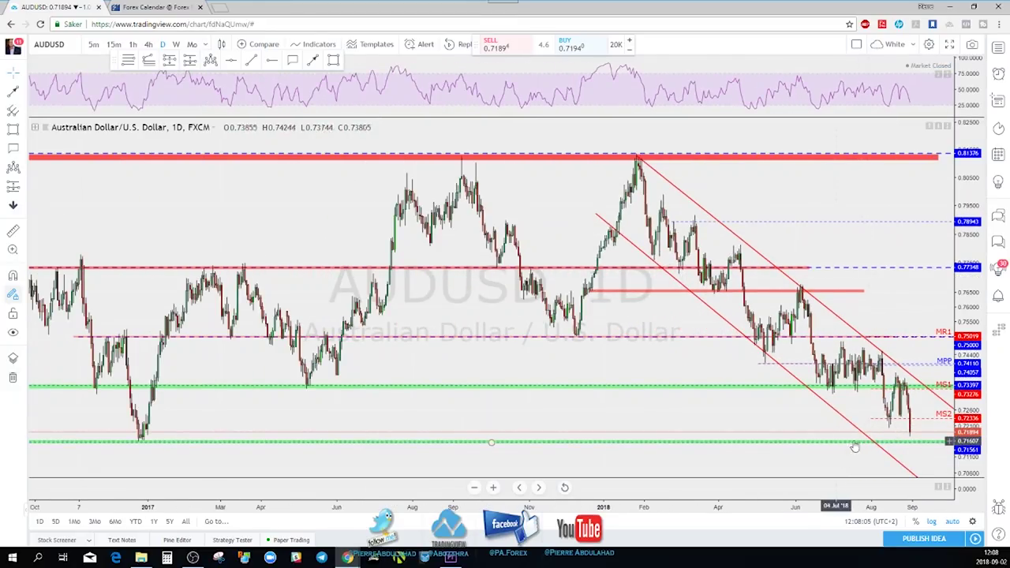
{"action": "scroll", "coordinate": [829, 446], "scroll_direction": "down", "scroll_amount": 3}
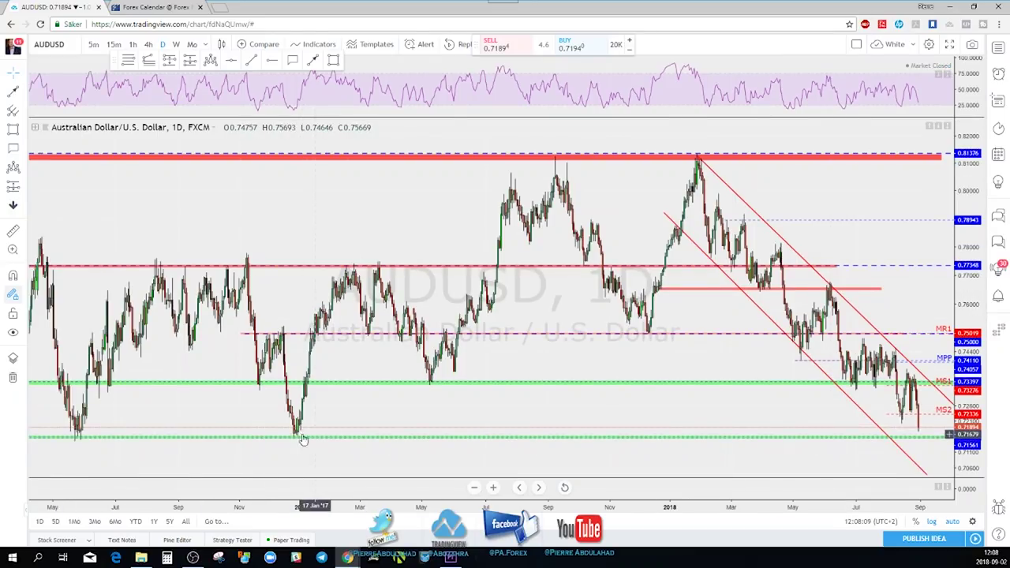
{"action": "scroll", "coordinate": [425, 427], "scroll_direction": "down", "scroll_amount": 3}
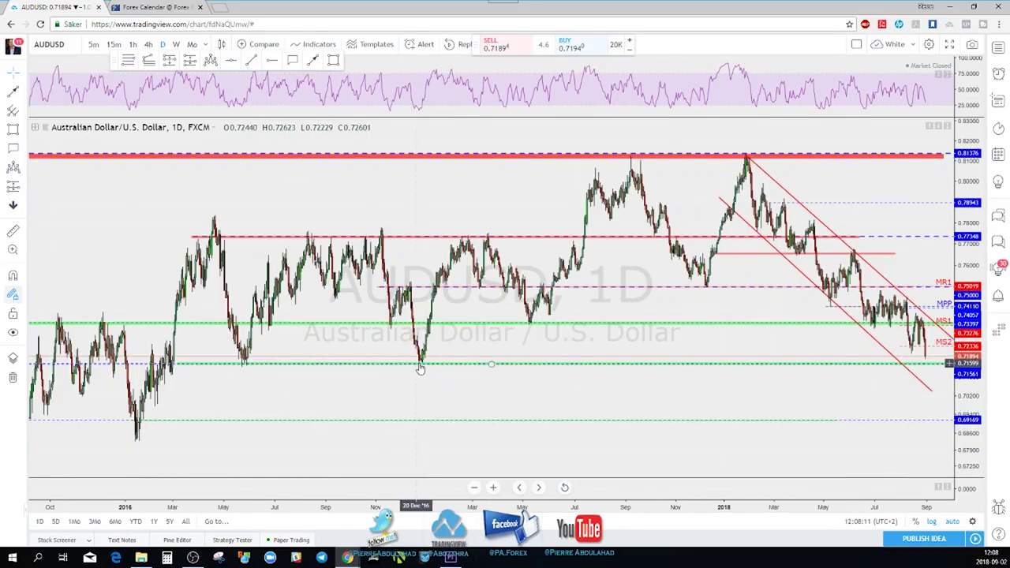
{"action": "left_click", "coordinate": [149, 45]}
{"action": "left_click_drag", "start_coordinate": [858, 427], "coordinate": [795, 436]}
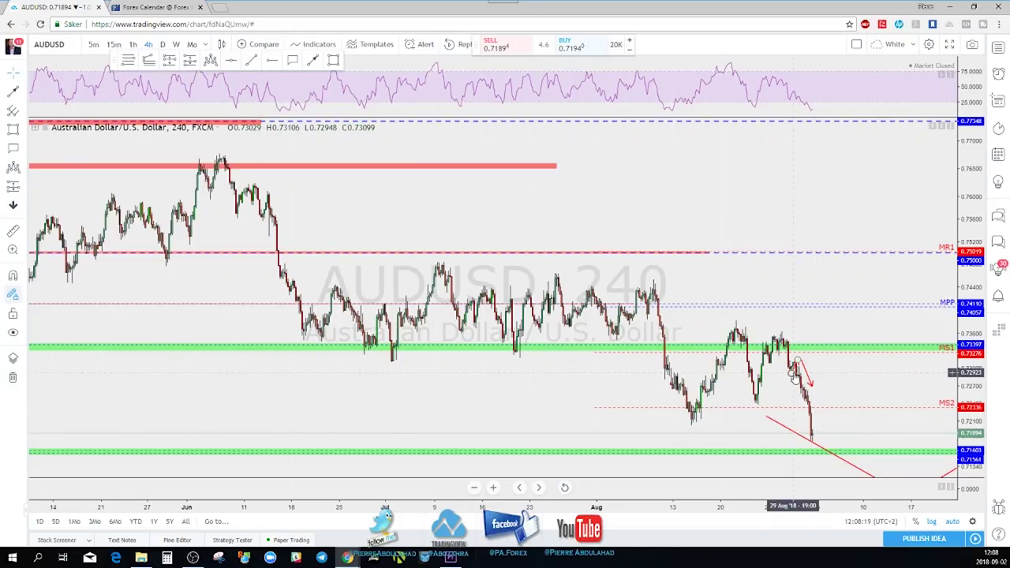
- Delete the two old red arrows beside the late-August candles and the red trend line under the latest price on 4-hour AUDUSD
{"action": "scroll", "coordinate": [794, 374], "scroll_direction": "up", "scroll_amount": 4}
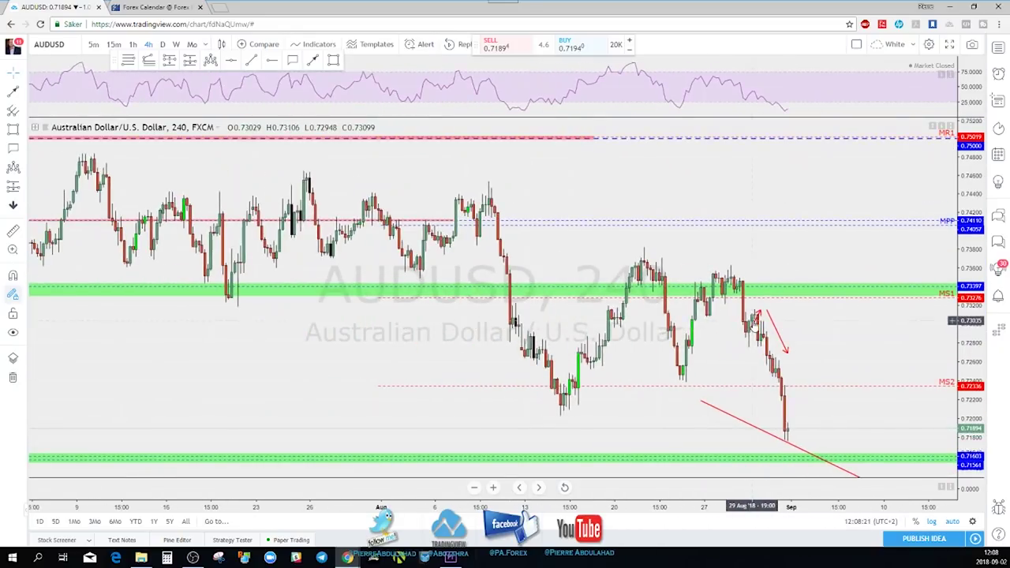
{"action": "left_click", "coordinate": [775, 325]}
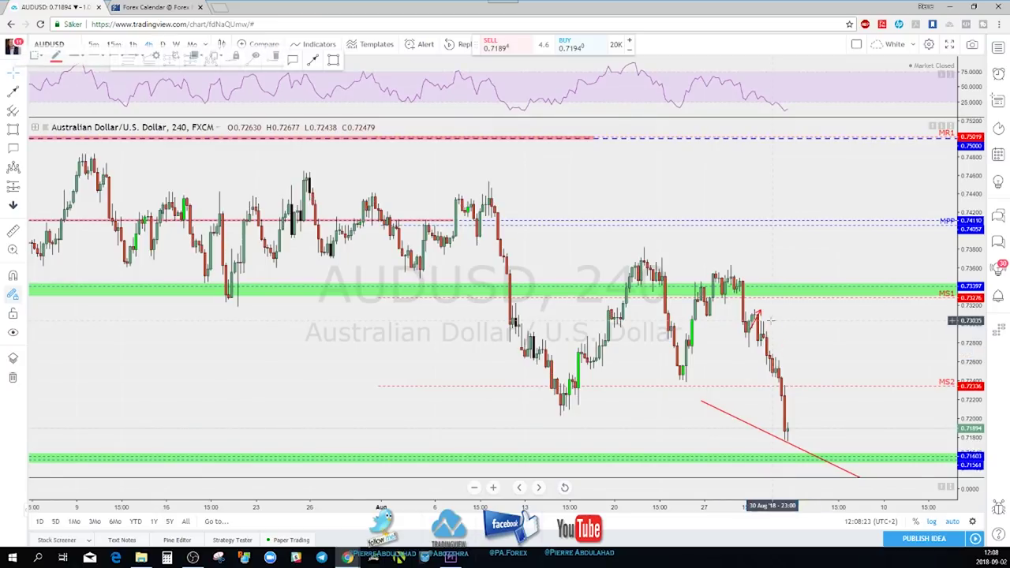
{"action": "left_click", "coordinate": [751, 318]}
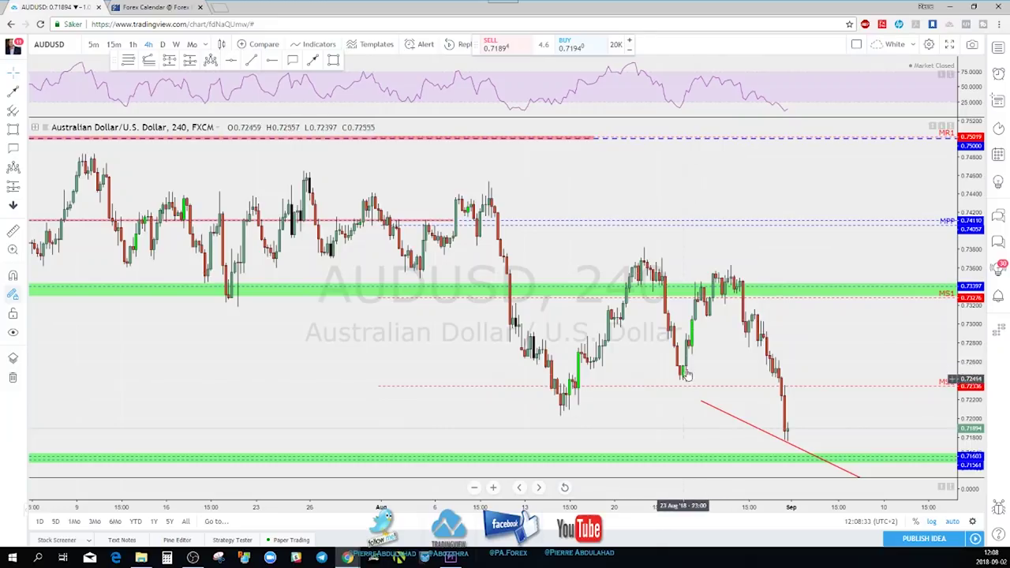
{"action": "scroll", "coordinate": [711, 386], "scroll_direction": "down", "scroll_amount": 1}
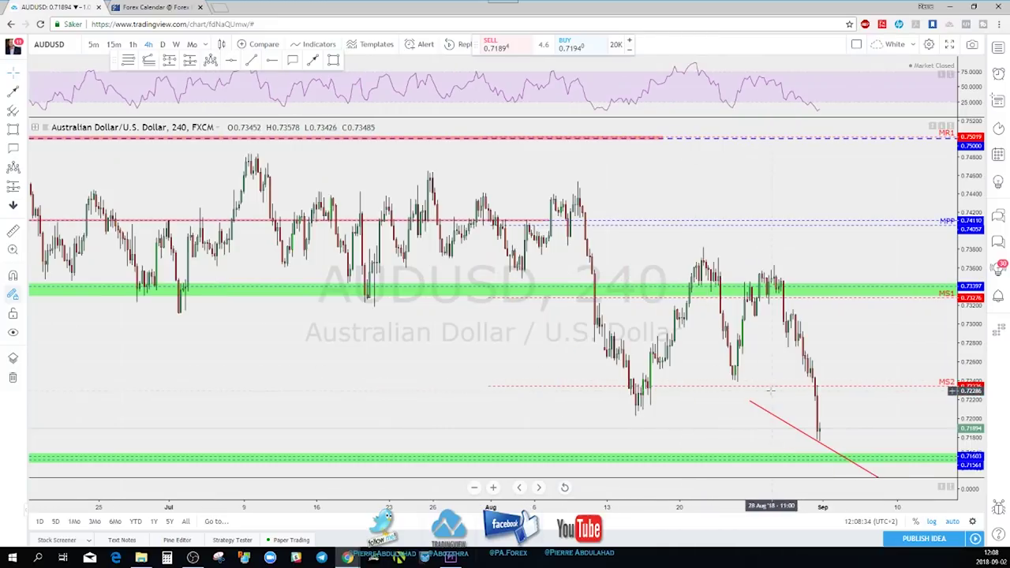
{"action": "left_click", "coordinate": [821, 443]}
{"action": "key", "text": "Delete"}
- Draw a trial arrow path on 4-hour AUDUSD from about 0.7192 down to about 0.7156 and up to about 0.7233, and undo it
{"action": "left_click_drag", "start_coordinate": [773, 430], "coordinate": [720, 430]}
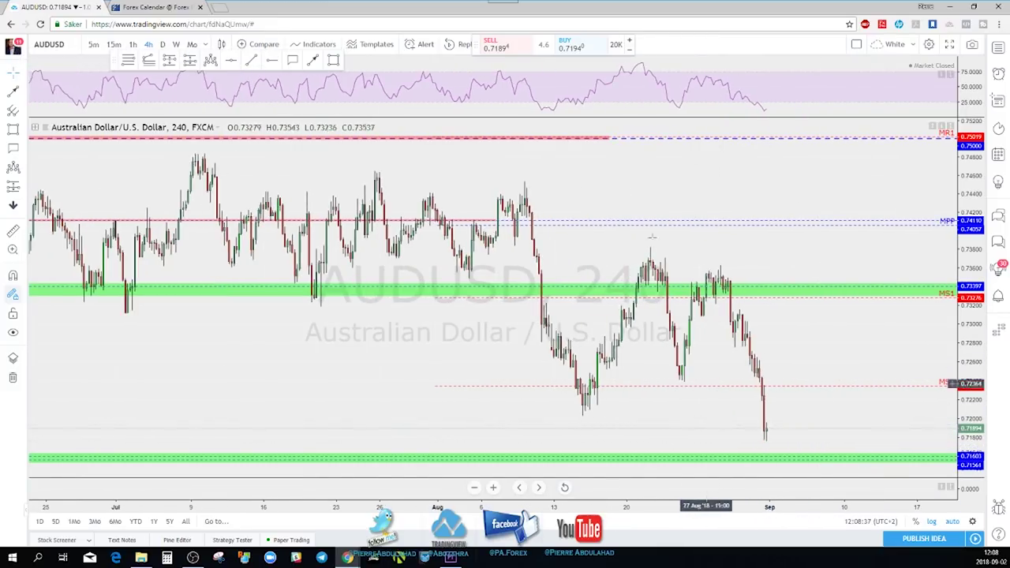
{"action": "left_click", "coordinate": [312, 61]}
{"action": "left_click", "coordinate": [766, 427]}
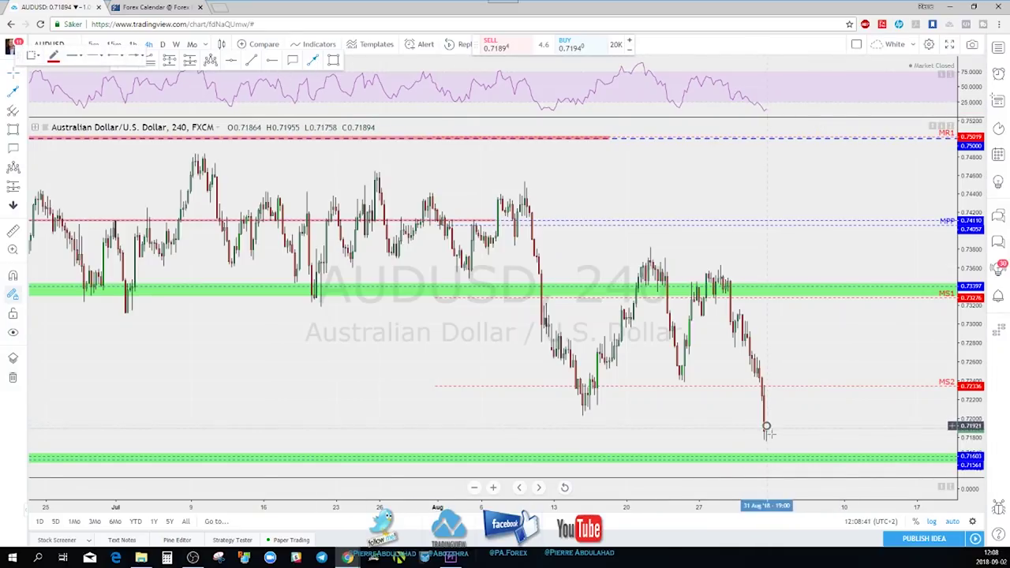
{"action": "left_click", "coordinate": [783, 458]}
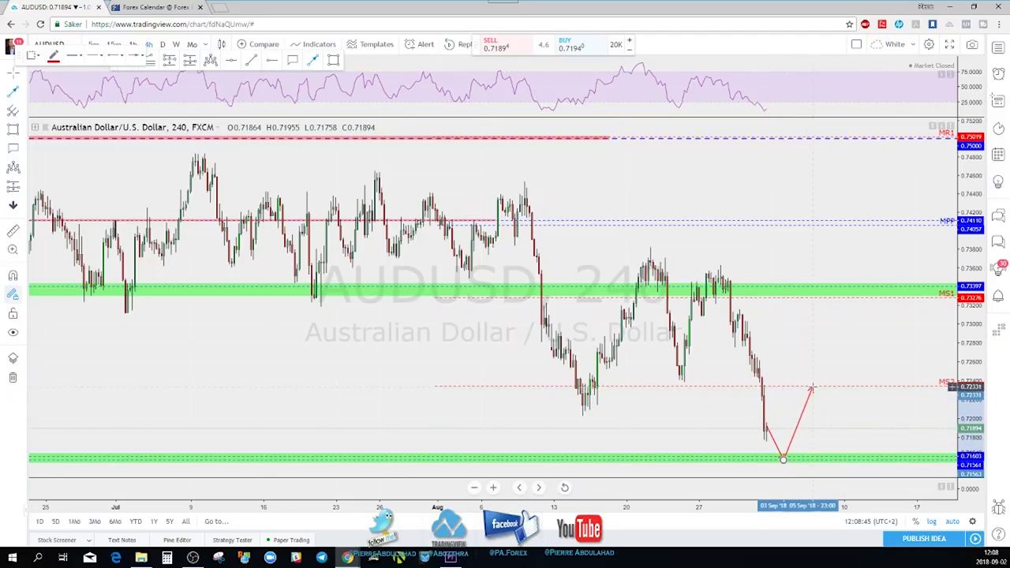
{"action": "double_click", "coordinate": [811, 387]}
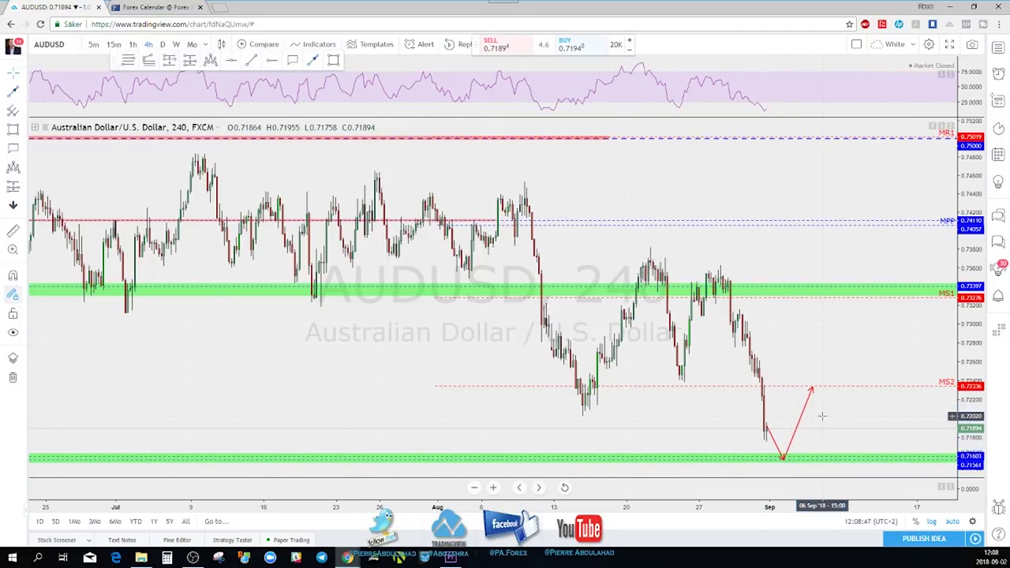
{"action": "scroll", "coordinate": [822, 416], "scroll_direction": "down", "scroll_amount": 2}
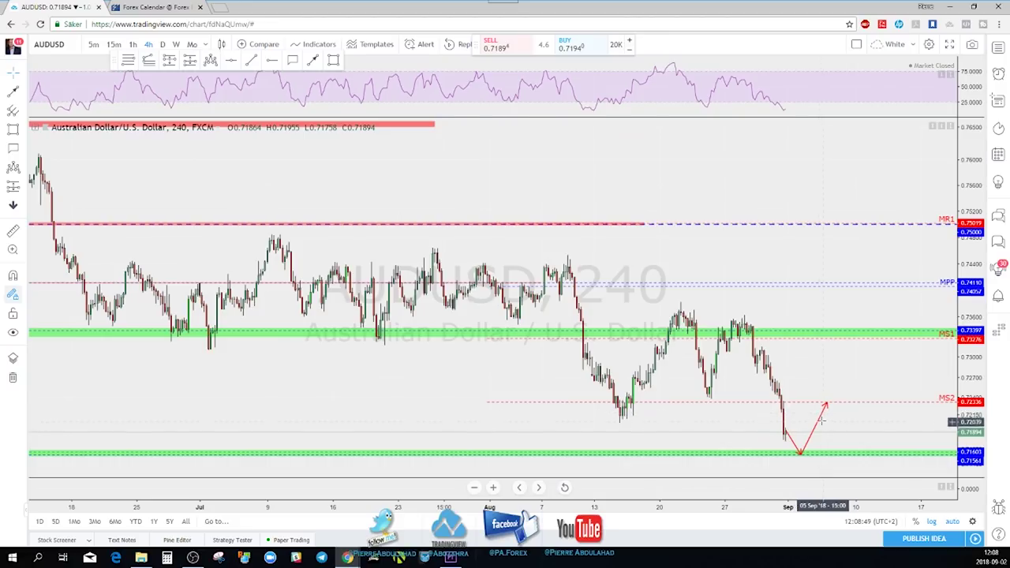
{"action": "key", "text": "ctrl+z"}
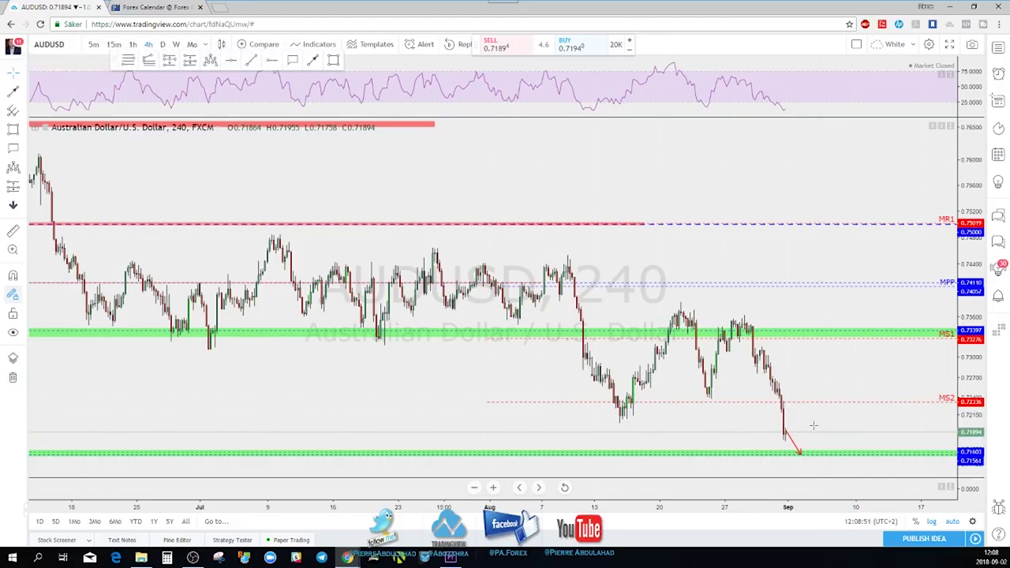
{"action": "key", "text": "ctrl+z"}
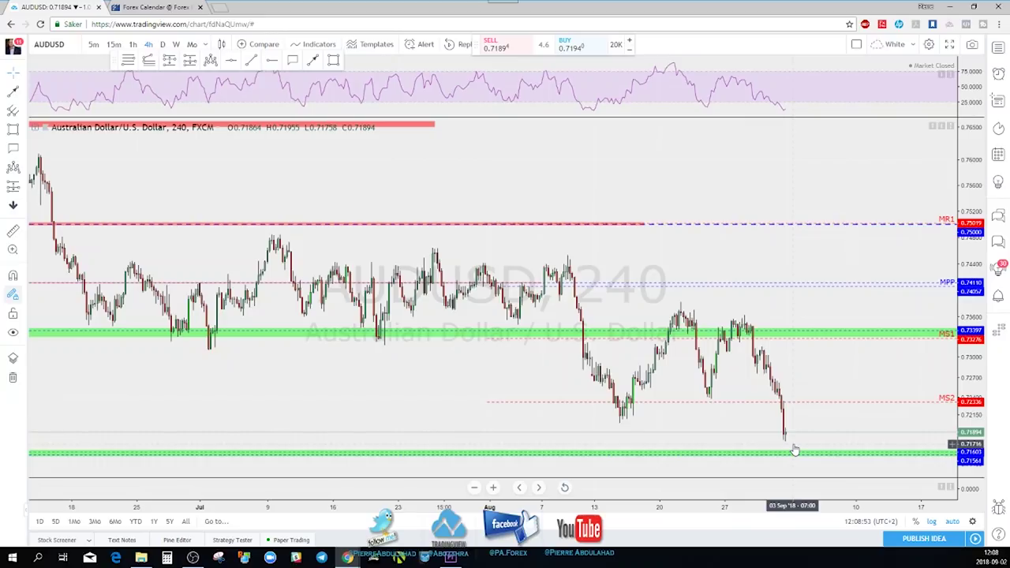
- Switch to the USDJPY chart and set it to the weekly timeframe
{"action": "type", "text": "USDJPY"}
{"action": "key", "text": "Return"}
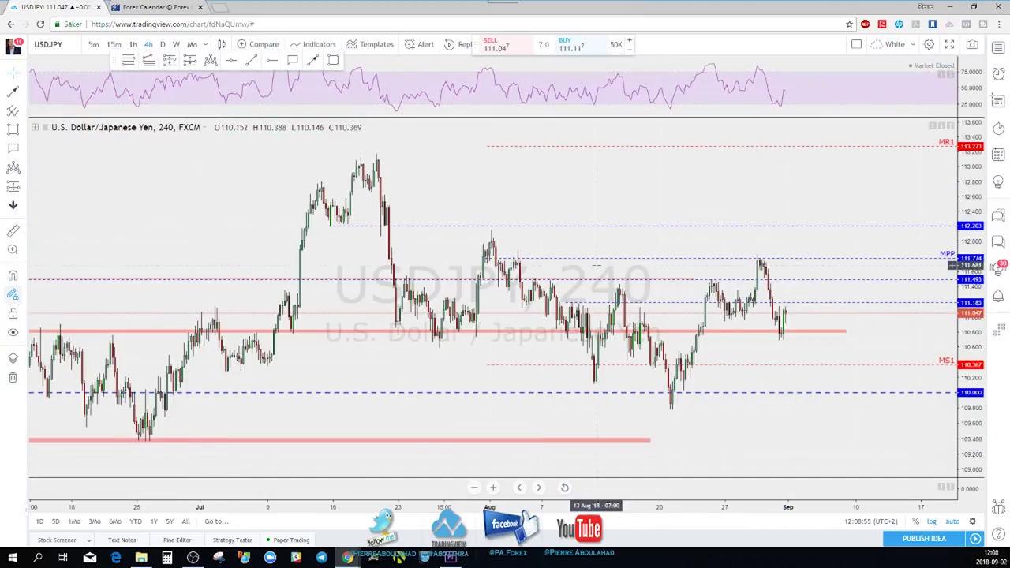
{"action": "left_click", "coordinate": [177, 44]}
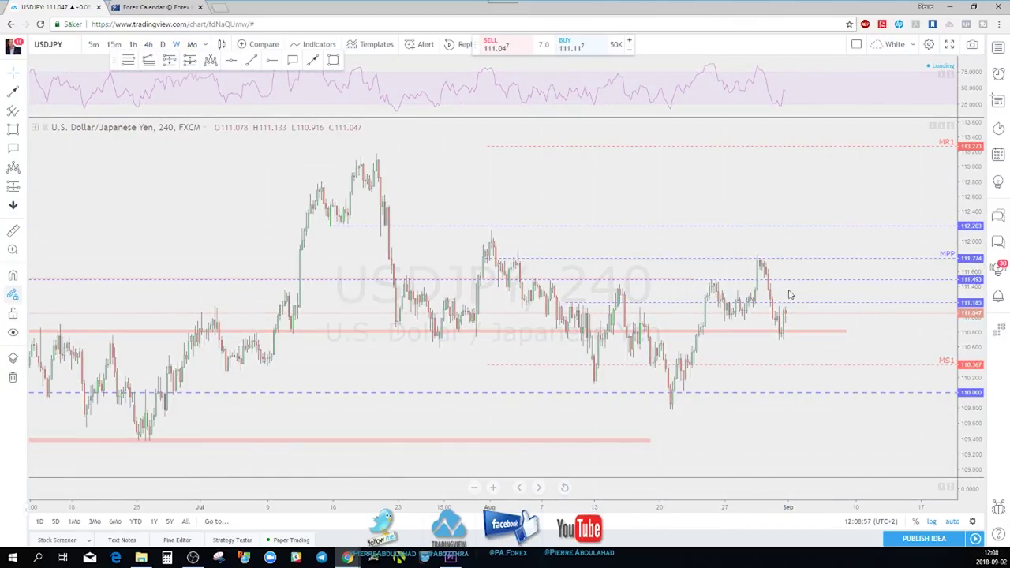
{"action": "scroll", "coordinate": [736, 336], "scroll_direction": "up", "scroll_amount": 3}
{"action": "scroll", "coordinate": [734, 333], "scroll_direction": "up", "scroll_amount": 3}
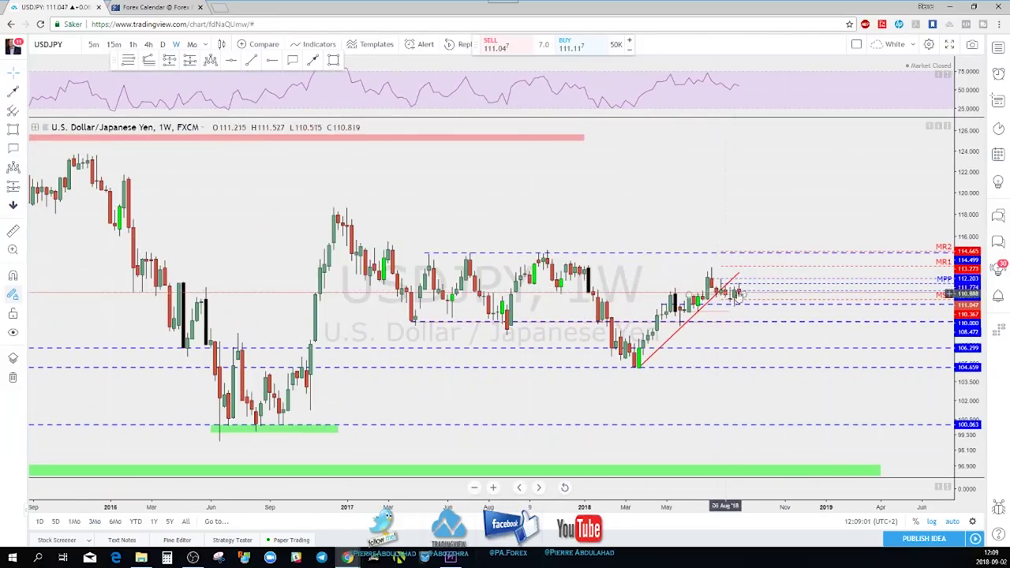
{"action": "scroll", "coordinate": [720, 293], "scroll_direction": "up", "scroll_amount": 2}
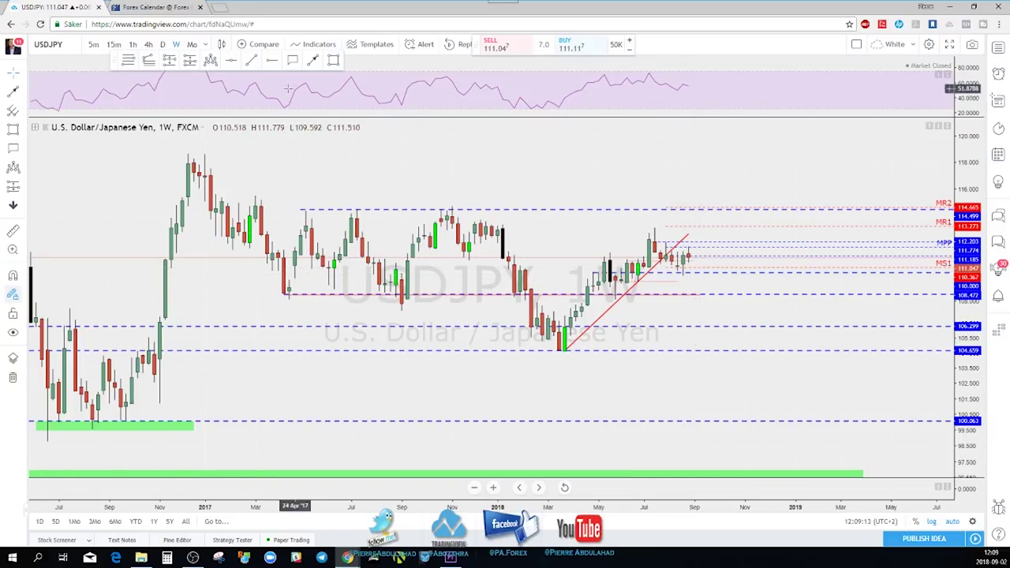
{"action": "scroll", "coordinate": [711, 281], "scroll_direction": "up", "scroll_amount": 1}
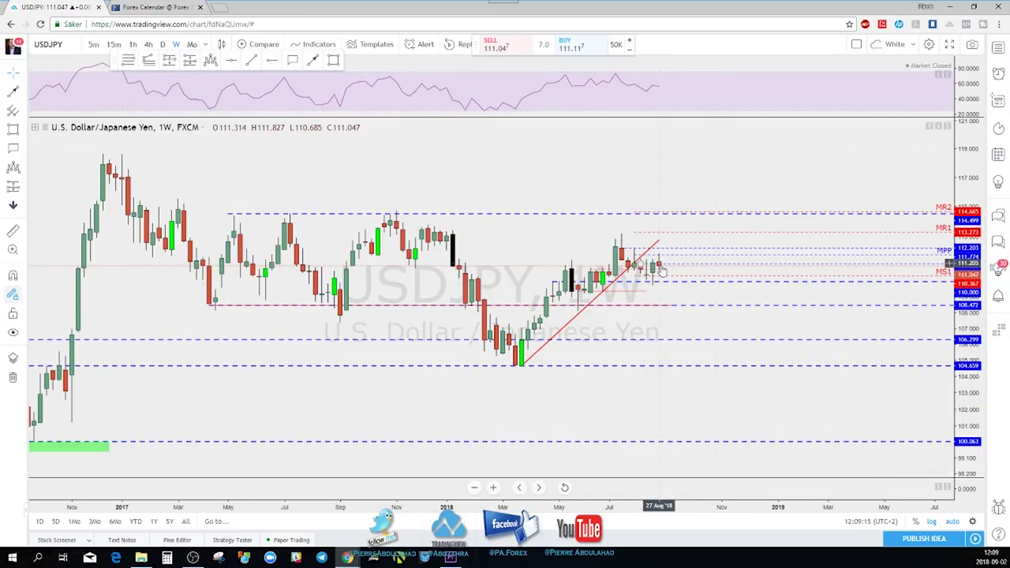
- Switch the USDJPY chart to the daily timeframe and examine the latest candles around the red zone near 110.80
{"action": "left_click", "coordinate": [164, 45]}
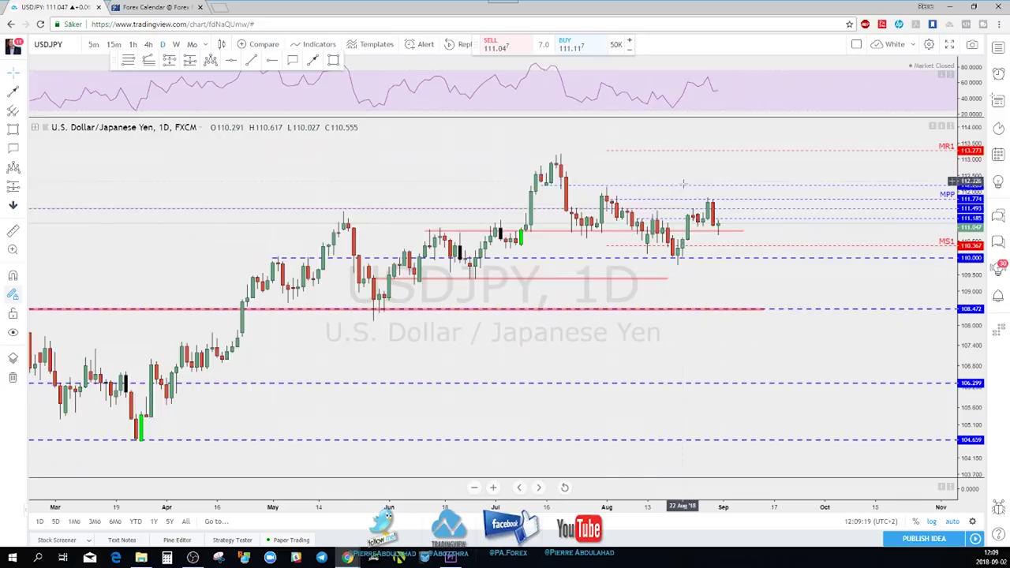
{"action": "scroll", "coordinate": [683, 187], "scroll_direction": "down", "scroll_amount": 1}
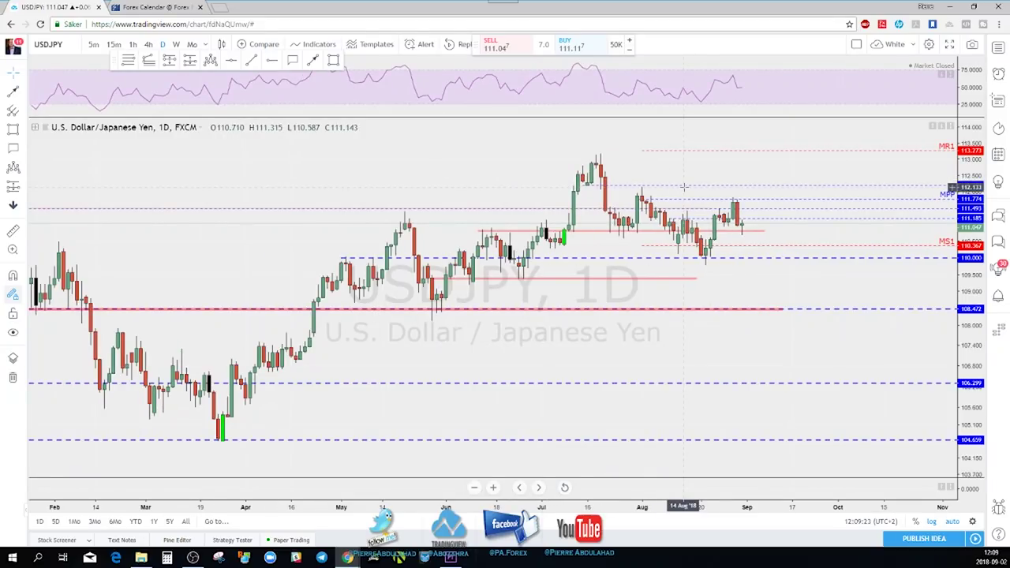
{"action": "scroll", "coordinate": [684, 188], "scroll_direction": "up", "scroll_amount": 1}
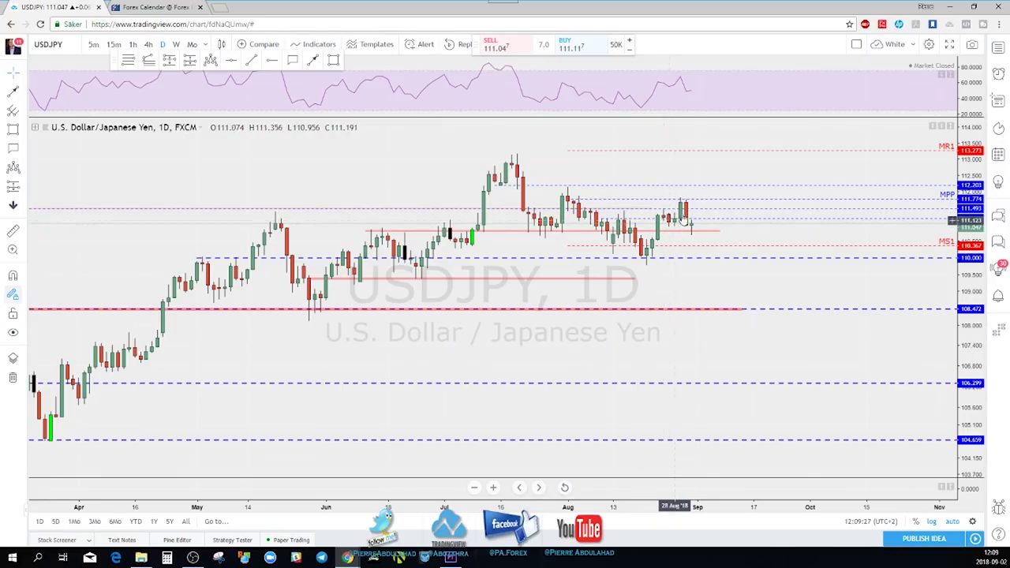
{"action": "scroll", "coordinate": [677, 220], "scroll_direction": "up", "scroll_amount": 1}
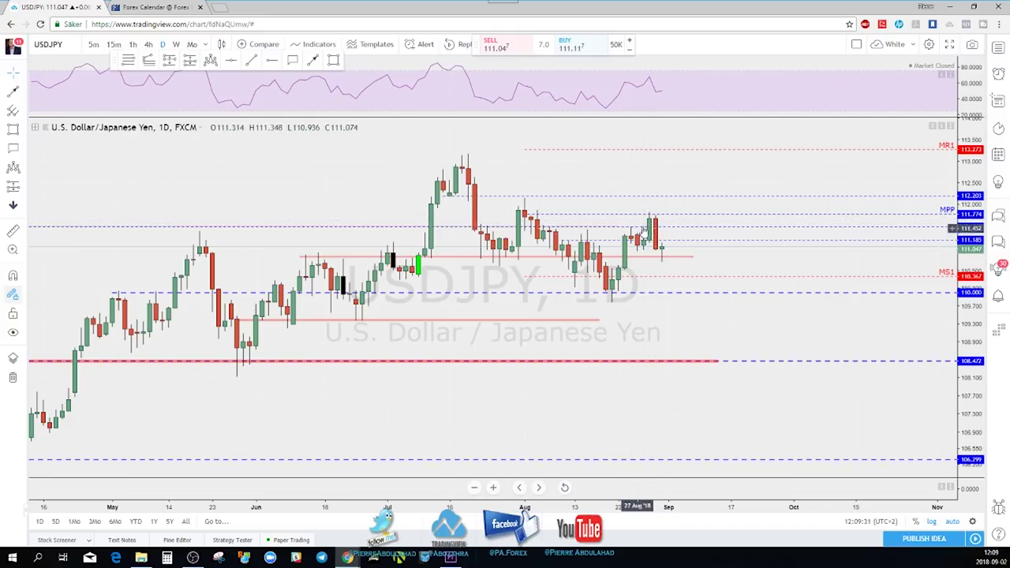
{"action": "left_click_drag", "start_coordinate": [652, 211], "coordinate": [672, 212]}
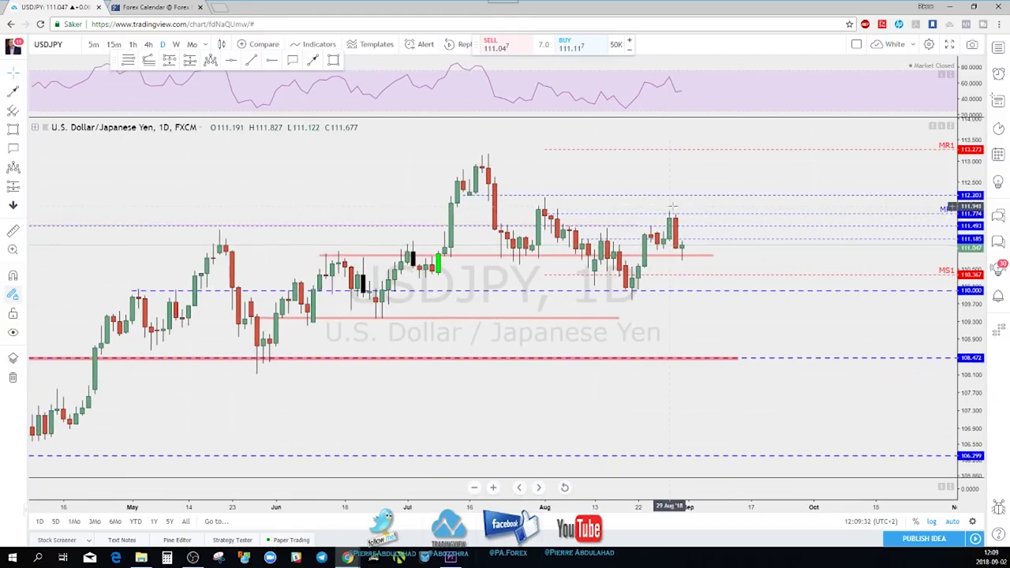
{"action": "left_click", "coordinate": [684, 261]}
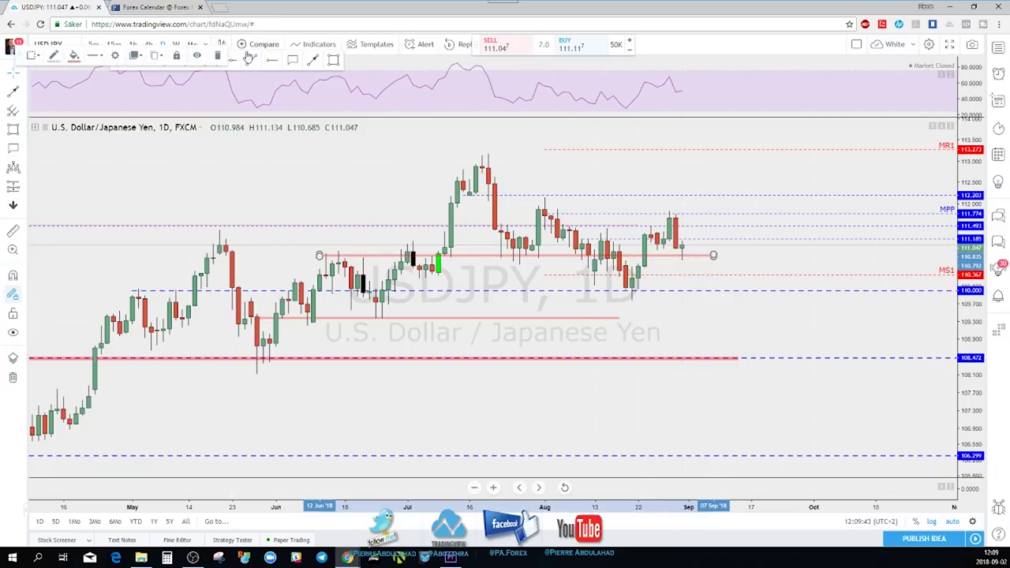
- Switch the USDJPY chart to the 4-hour timeframe
{"action": "left_click", "coordinate": [148, 45]}
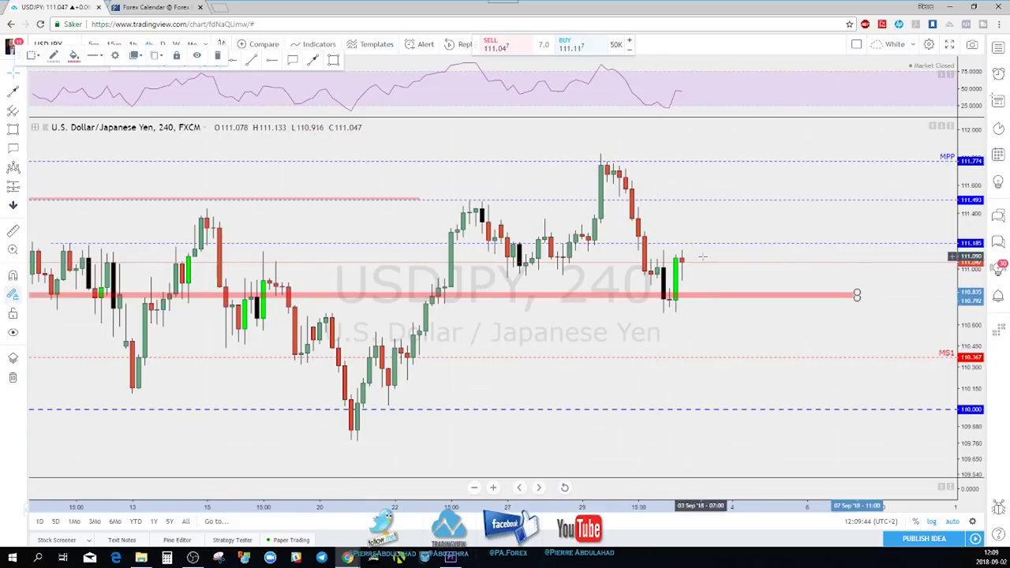
{"action": "left_click_drag", "start_coordinate": [694, 347], "coordinate": [756, 352]}
{"action": "scroll", "coordinate": [757, 352], "scroll_direction": "up", "scroll_amount": 2}
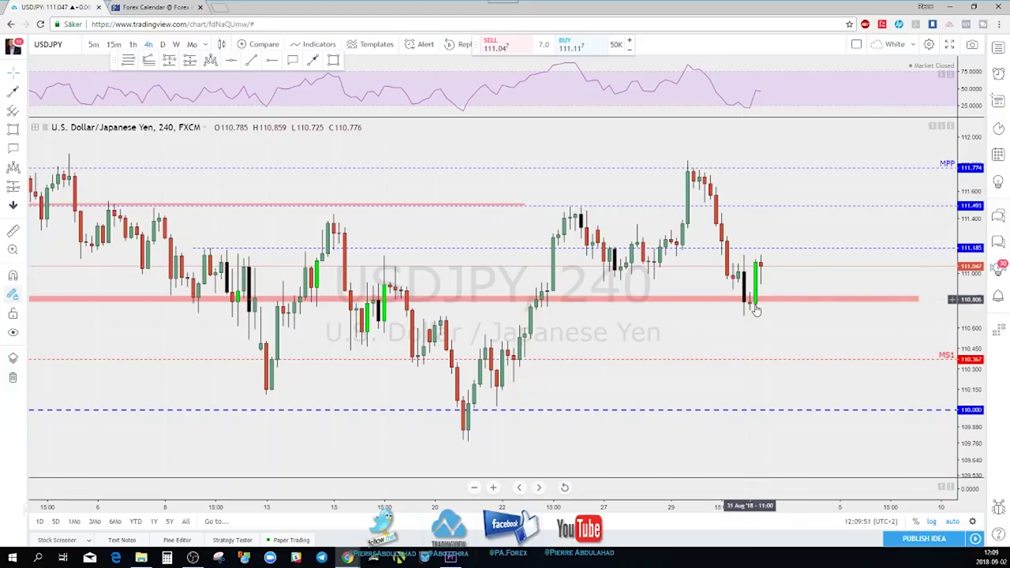
{"action": "left_click", "coordinate": [316, 61]}
{"action": "left_click", "coordinate": [760, 266]}
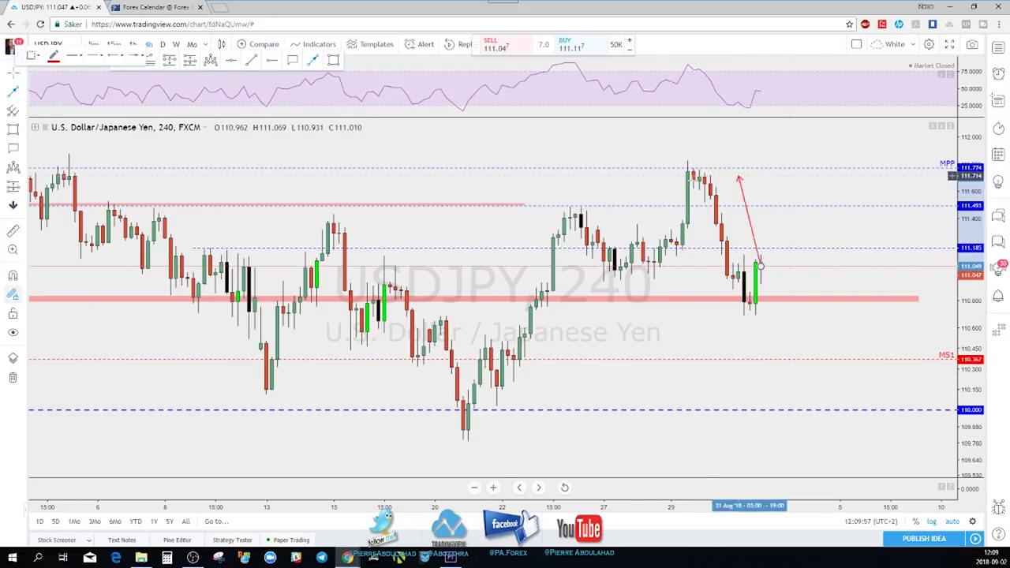
{"action": "key", "text": "Escape"}
- Draw a trial arrow path on 4-hour USDJPY from about 111.06 down to about 110.80 and up to about 111.15, and remove it
{"action": "scroll", "coordinate": [750, 285], "scroll_direction": "up", "scroll_amount": 1}
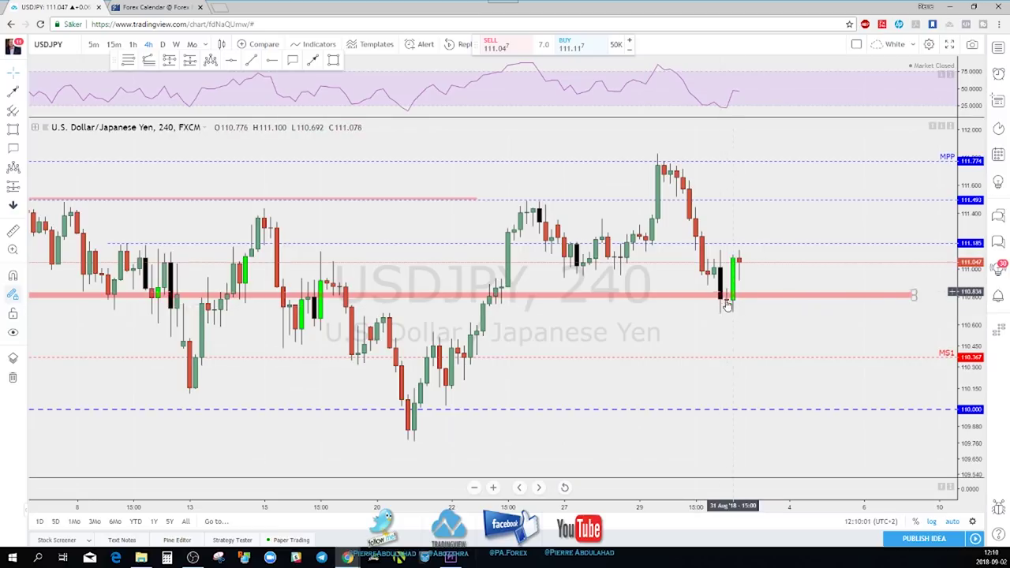
{"action": "scroll", "coordinate": [733, 278], "scroll_direction": "down", "scroll_amount": 2}
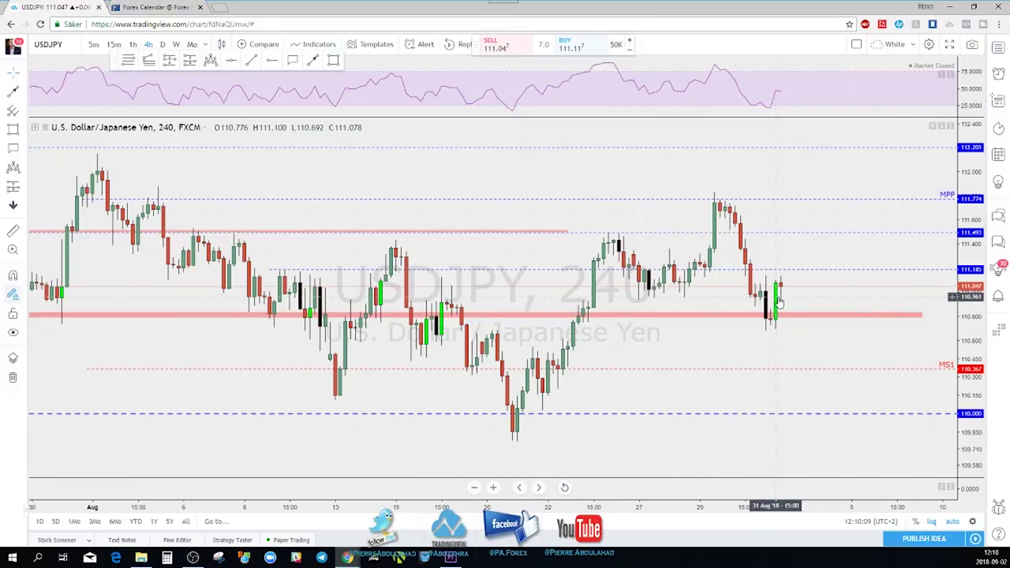
{"action": "left_click", "coordinate": [319, 62]}
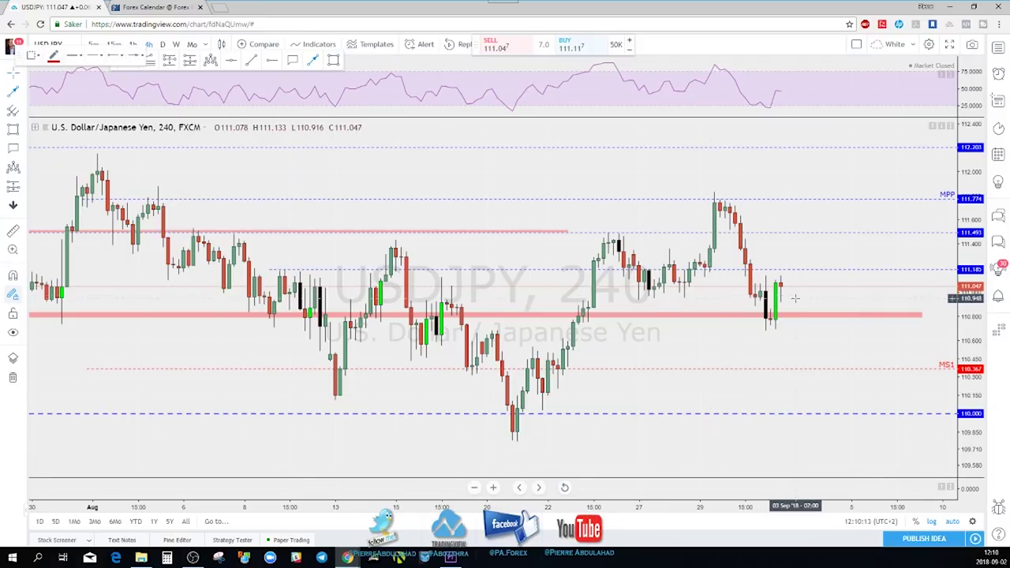
{"action": "left_click_drag", "start_coordinate": [781, 283], "coordinate": [800, 315]}
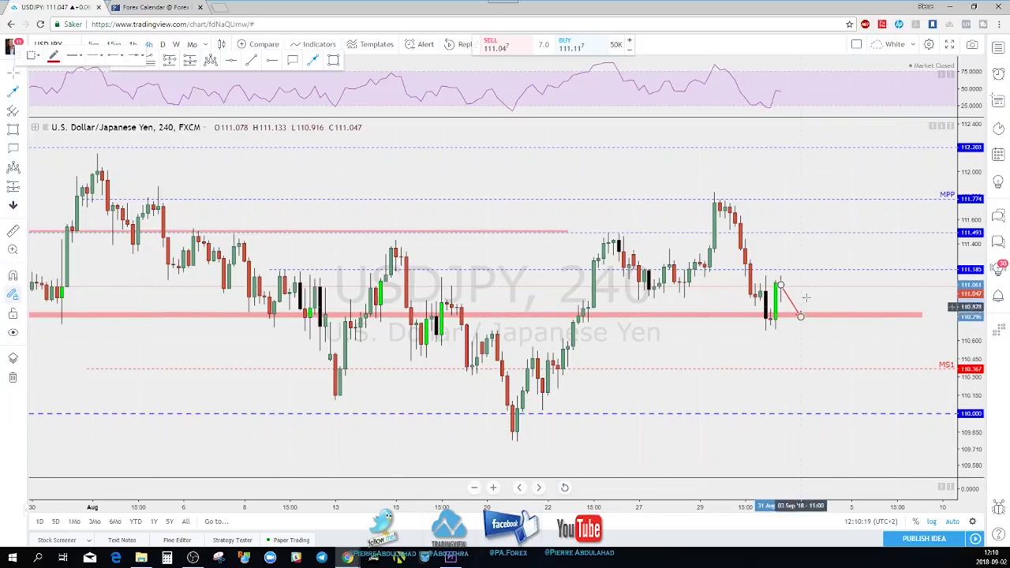
{"action": "left_click_drag", "start_coordinate": [801, 316], "coordinate": [814, 274]}
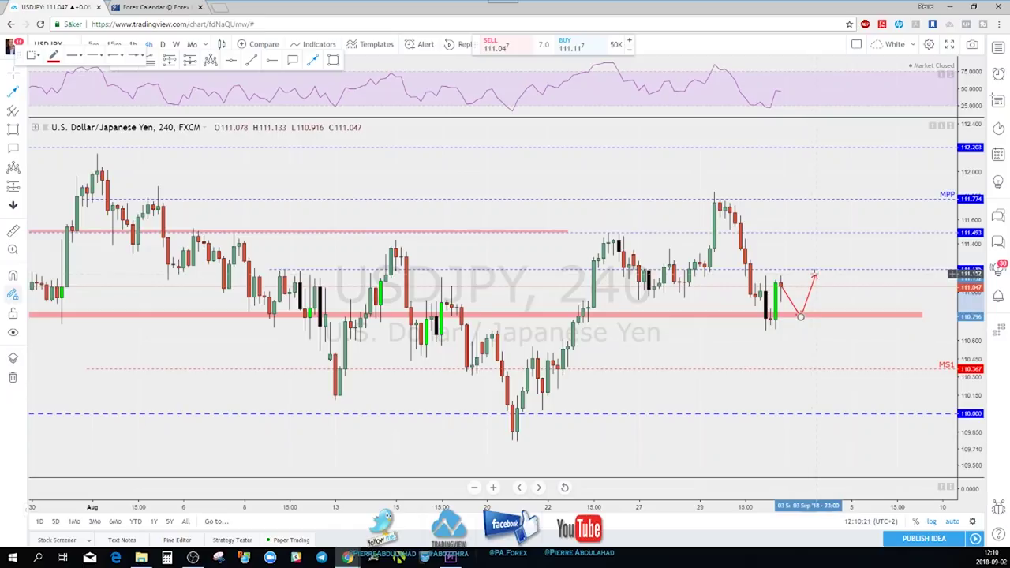
{"action": "key", "text": "ctrl+z"}
{"action": "left_click", "coordinate": [791, 301]}
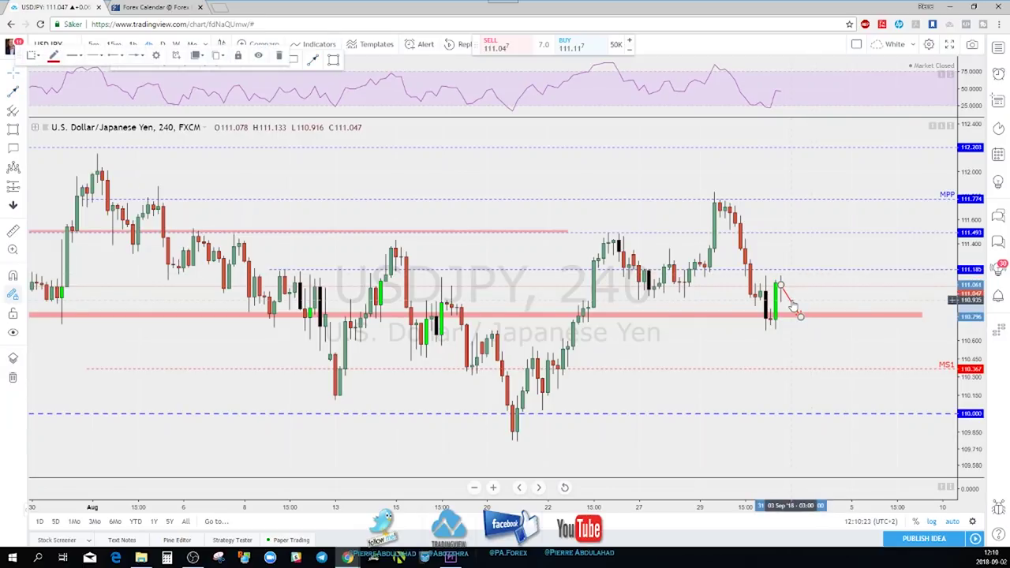
{"action": "key", "text": "Delete"}
- Review the wider 4-hour USDJPY price history and switch the chart to the 1-hour timeframe
{"action": "scroll", "coordinate": [825, 301], "scroll_direction": "down", "scroll_amount": 3}
{"action": "scroll", "coordinate": [821, 301], "scroll_direction": "down", "scroll_amount": 1}
{"action": "scroll", "coordinate": [820, 300], "scroll_direction": "down", "scroll_amount": 1}
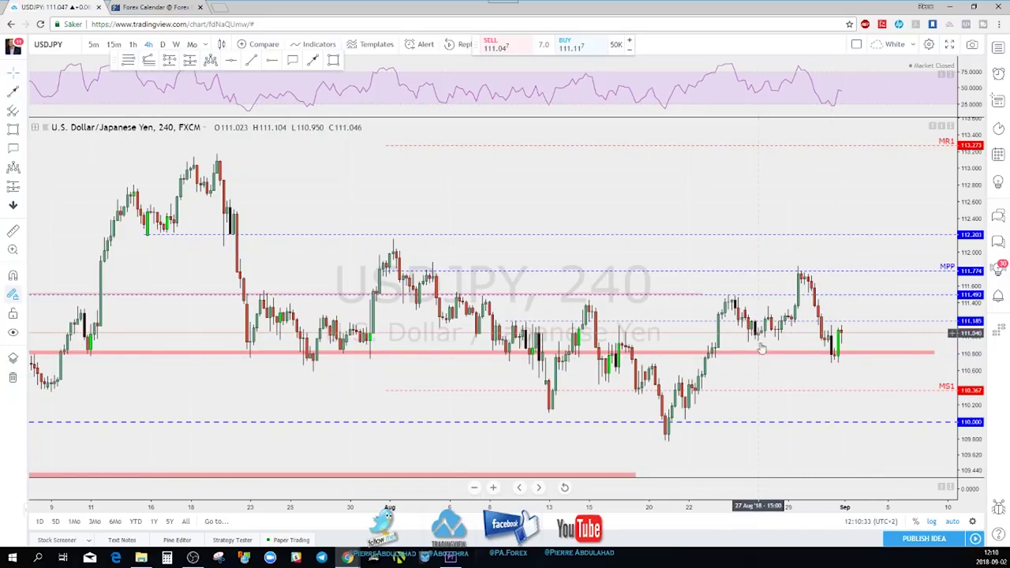
{"action": "scroll", "coordinate": [763, 345], "scroll_direction": "down", "scroll_amount": 3}
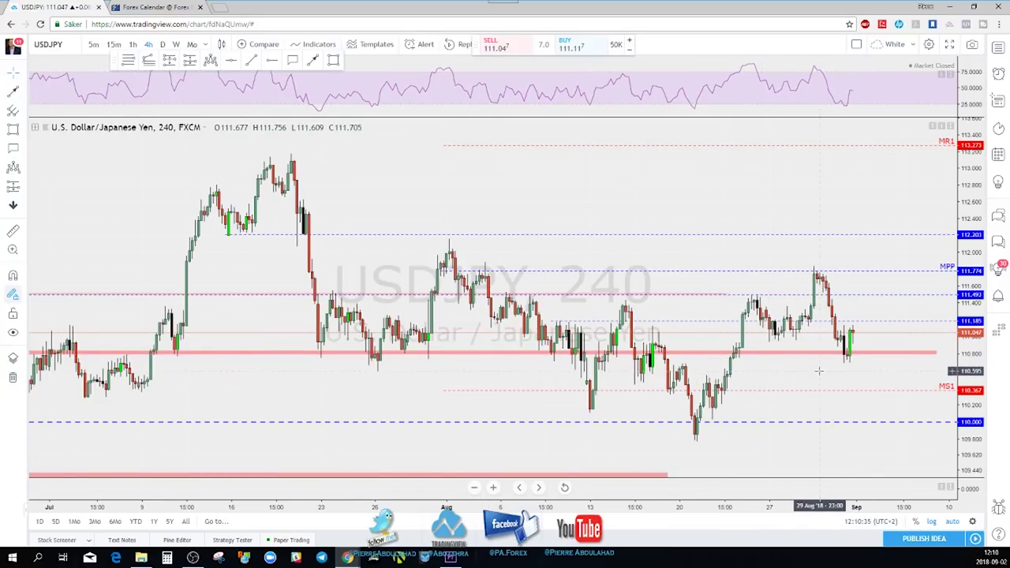
{"action": "scroll", "coordinate": [743, 369], "scroll_direction": "up", "scroll_amount": 2}
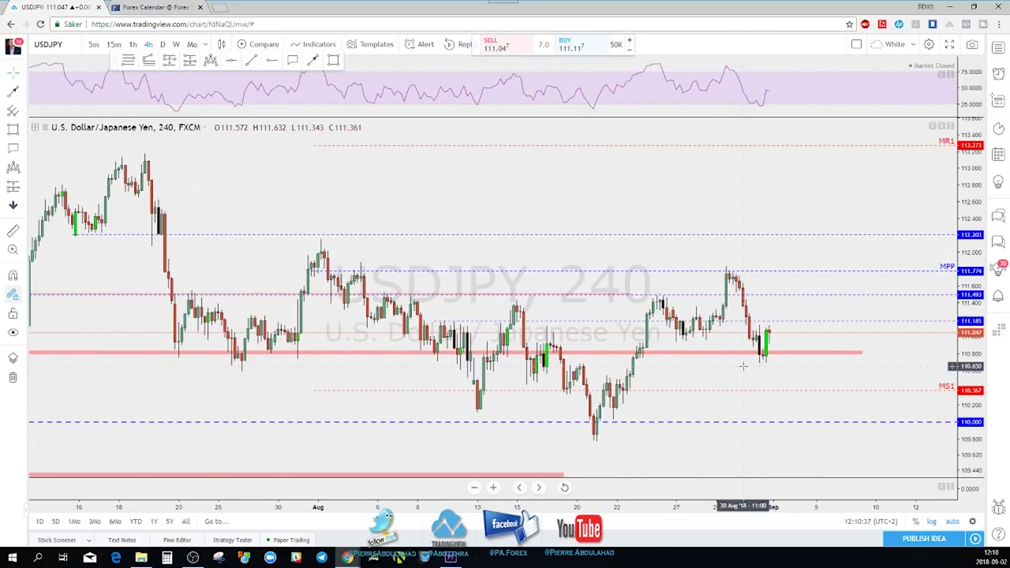
{"action": "scroll", "coordinate": [743, 366], "scroll_direction": "up", "scroll_amount": 2}
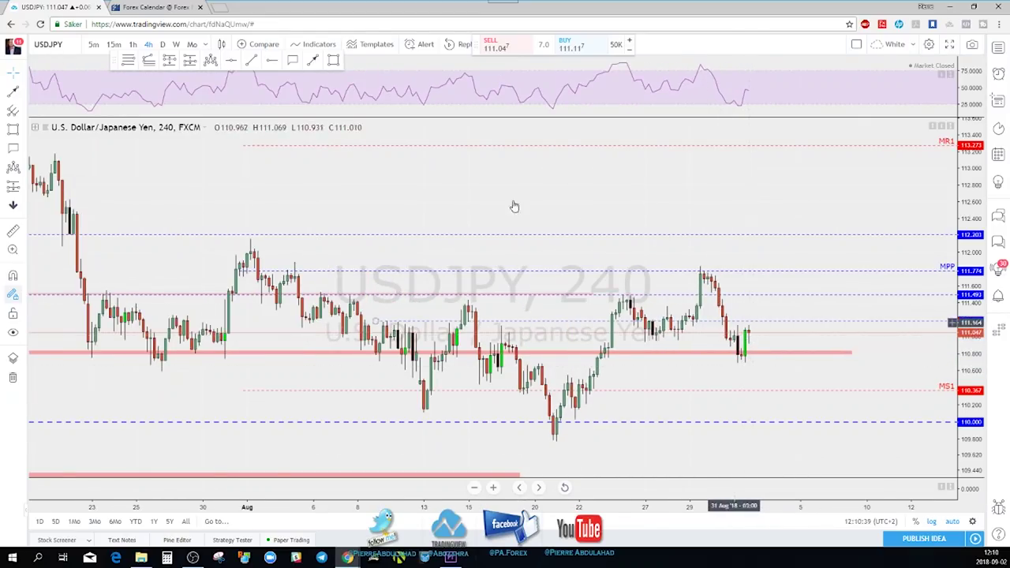
{"action": "left_click", "coordinate": [132, 45]}
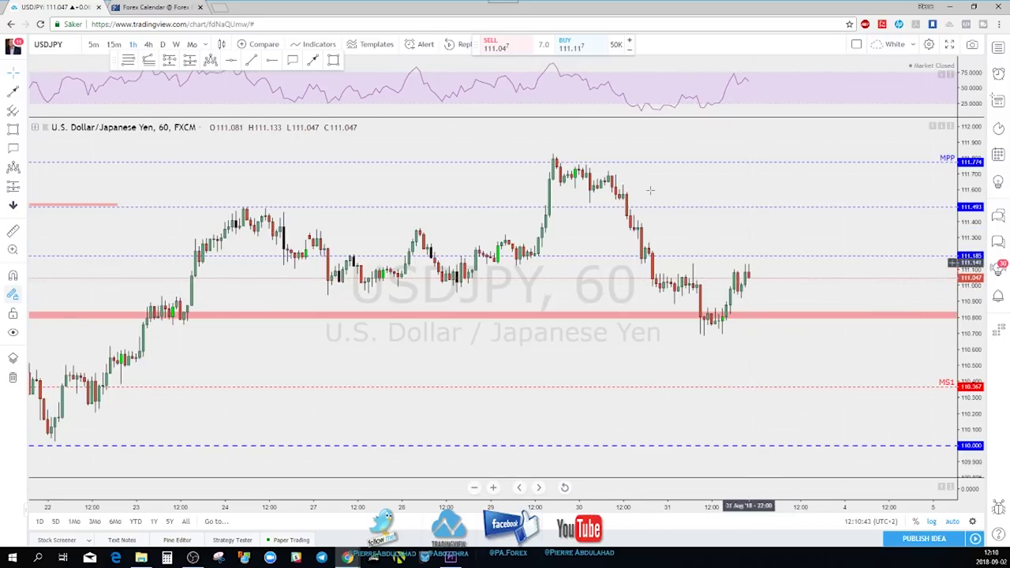
- Draw a zigzag arrow path on 1-hour USDJPY from the last candle to the red zone near 110.80, to about 111.19, 111.07 and 111.61
{"action": "left_click", "coordinate": [312, 63]}
{"action": "mouse_move", "coordinate": [748, 273]}
{"action": "left_mouse_down"}
{"action": "mouse_move", "coordinate": [767, 314]}
{"action": "mouse_move", "coordinate": [789, 253]}
{"action": "mouse_move", "coordinate": [800, 272]}
{"action": "mouse_move", "coordinate": [819, 212]}
{"action": "mouse_move", "coordinate": [844, 188]}
{"action": "left_mouse_up"}
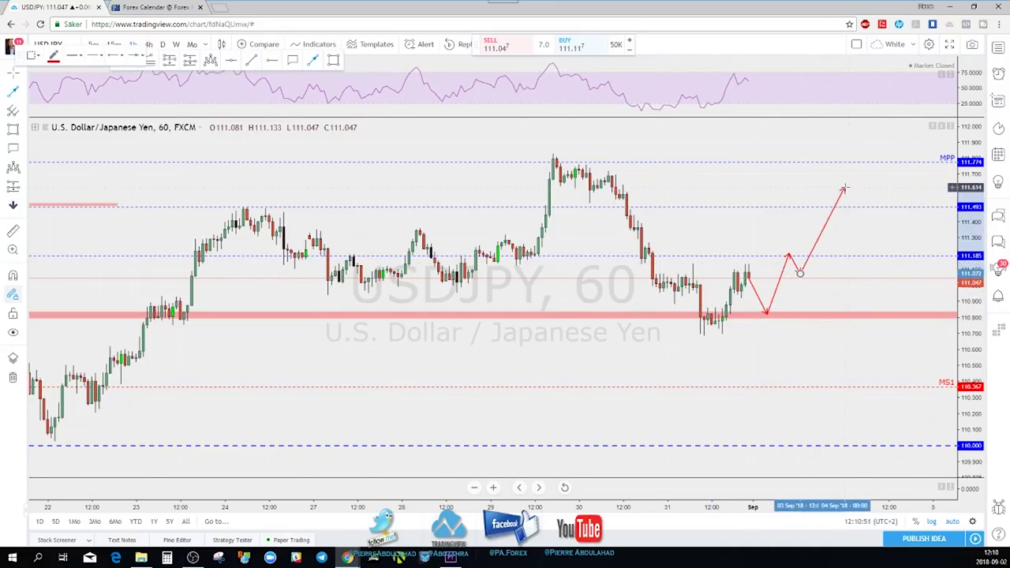
{"action": "scroll", "coordinate": [842, 240], "scroll_direction": "down", "scroll_amount": 2}
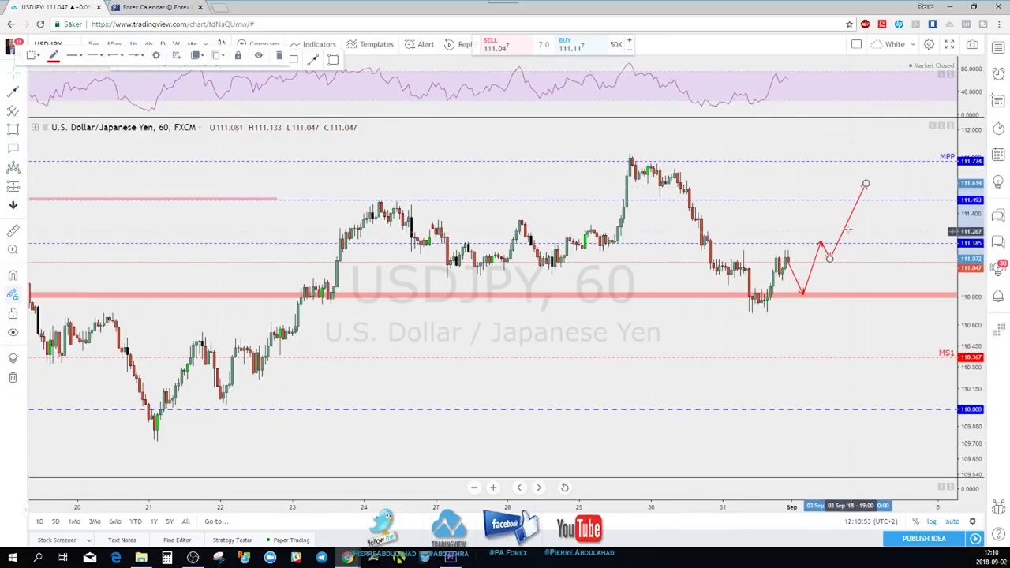
- Switch to the NZDUSD chart and set it to the weekly timeframe
{"action": "left_click", "coordinate": [824, 210]}
{"action": "key", "text": "Down"}
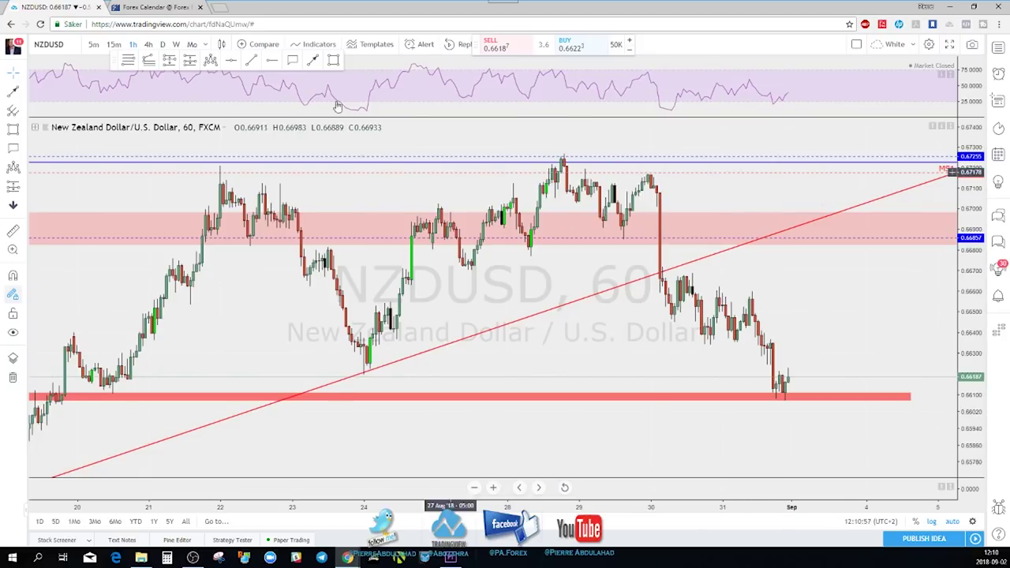
{"action": "left_click", "coordinate": [176, 44]}
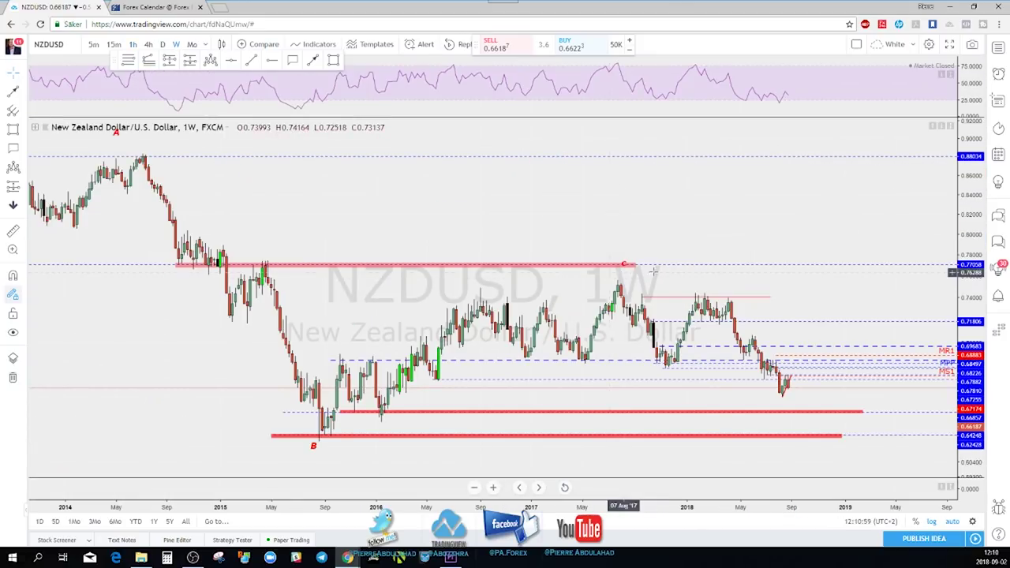
- Examine the latest weekly NZDUSD candles around the August low and switch the chart to the daily timeframe
{"action": "scroll", "coordinate": [680, 271], "scroll_direction": "up", "scroll_amount": 1}
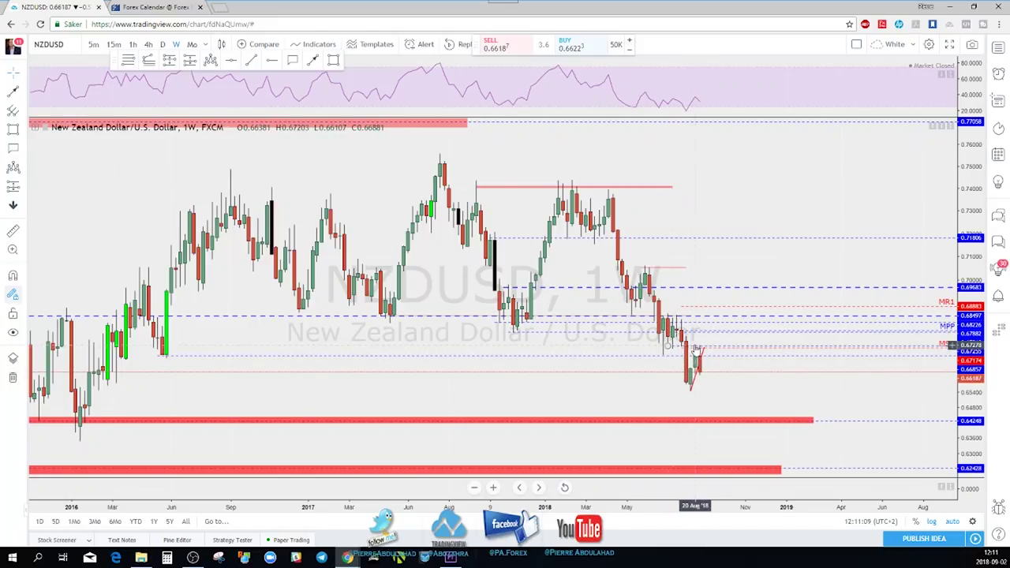
{"action": "scroll", "coordinate": [687, 371], "scroll_direction": "up", "scroll_amount": 1}
{"action": "left_click_drag", "start_coordinate": [666, 411], "coordinate": [742, 399]}
{"action": "scroll", "coordinate": [597, 308], "scroll_direction": "down", "scroll_amount": 1}
{"action": "left_click", "coordinate": [162, 45]}
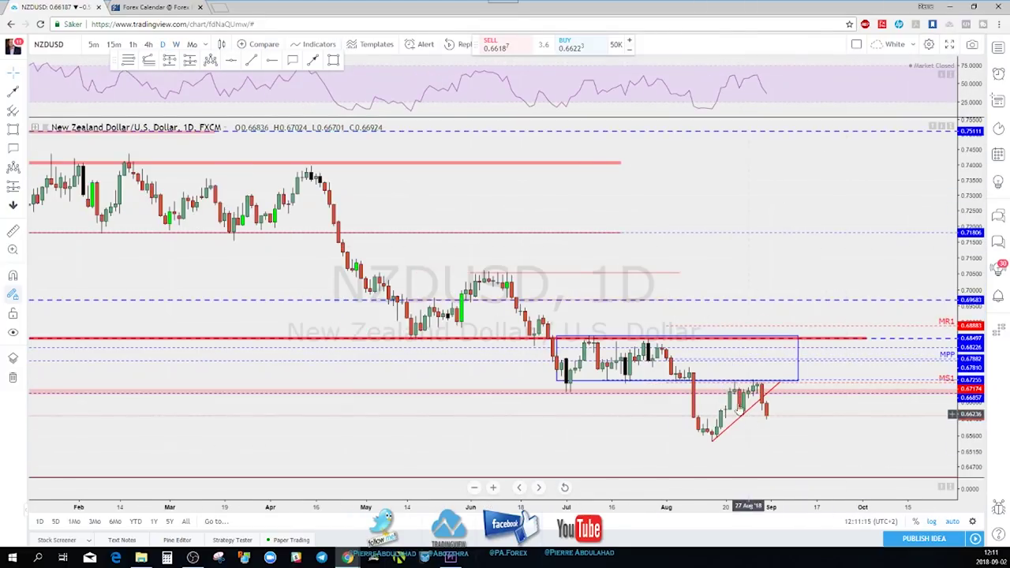
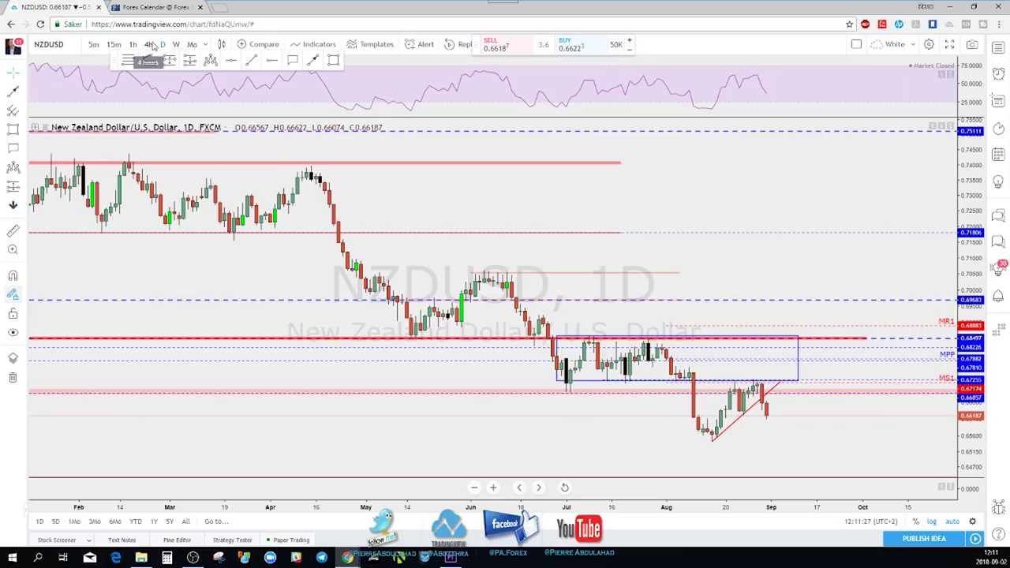
- Draw a thin red rectangle zone at the August low on daily NZDUSD, about 0.6542 to 0.6554, from 10 Aug to 18 Sep 2018
{"action": "scroll", "coordinate": [290, 93], "scroll_direction": "down", "scroll_amount": 2}
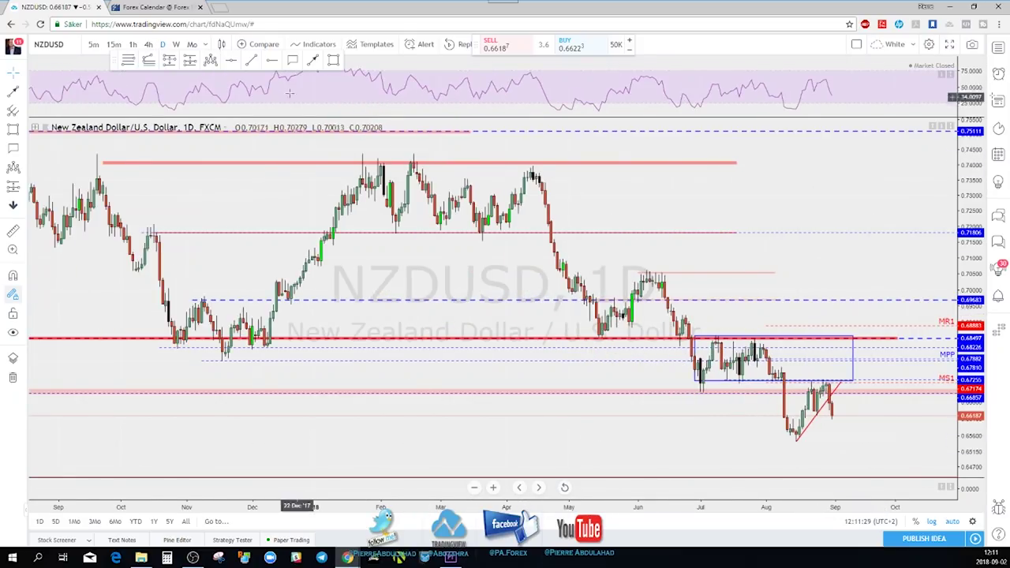
{"action": "left_click", "coordinate": [333, 60]}
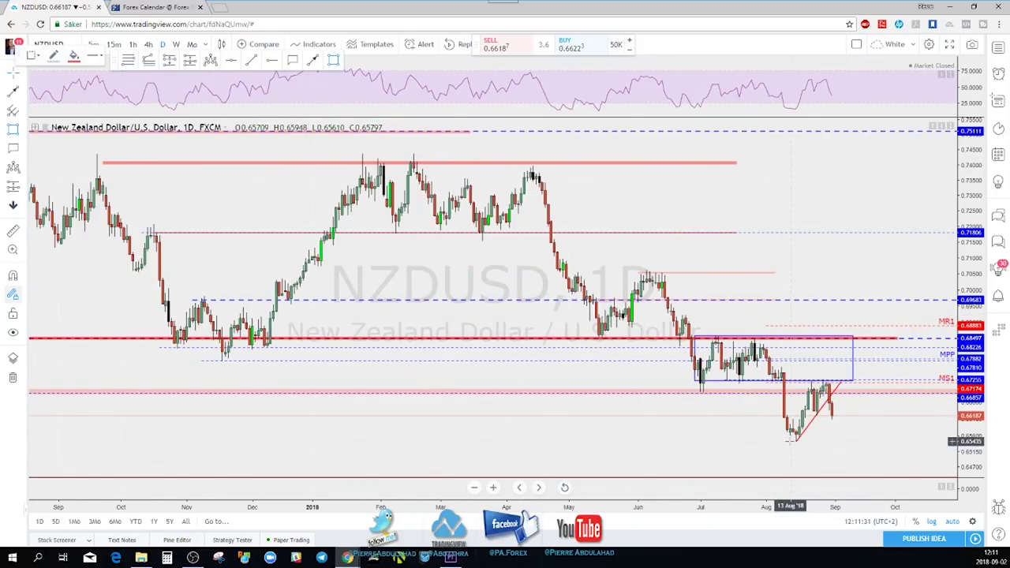
{"action": "left_click_drag", "start_coordinate": [787, 438], "coordinate": [862, 440]}
{"action": "left_click", "coordinate": [862, 440]}
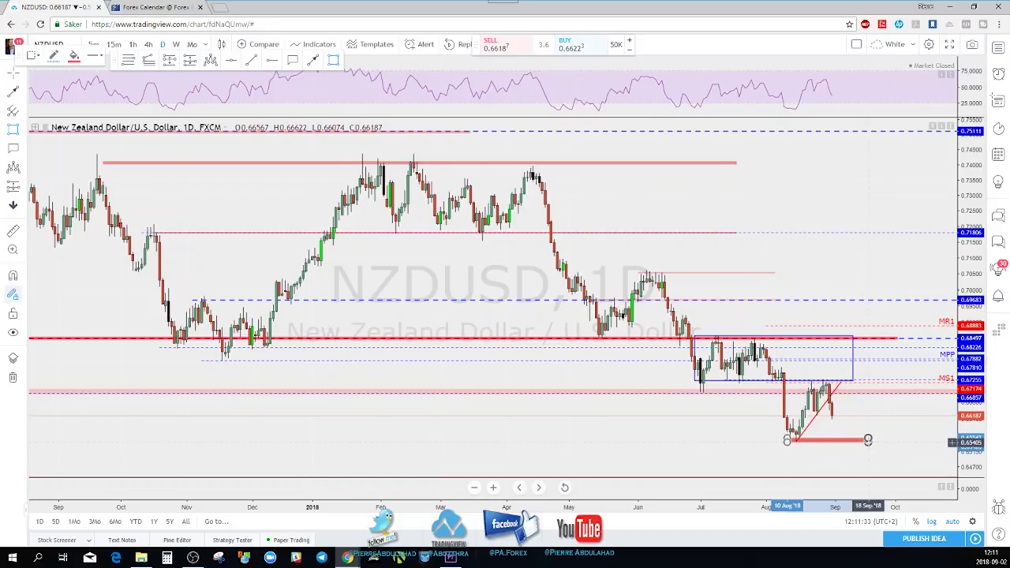
{"action": "scroll", "coordinate": [814, 439], "scroll_direction": "down", "scroll_amount": 3}
{"action": "scroll", "coordinate": [813, 439], "scroll_direction": "down", "scroll_amount": 2}
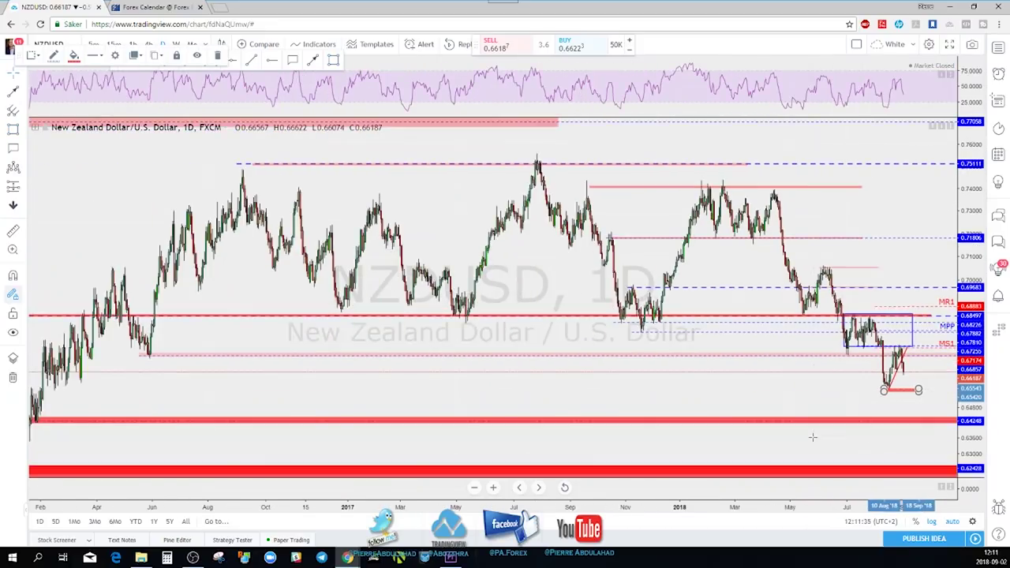
{"action": "scroll", "coordinate": [901, 423], "scroll_direction": "down", "scroll_amount": 2}
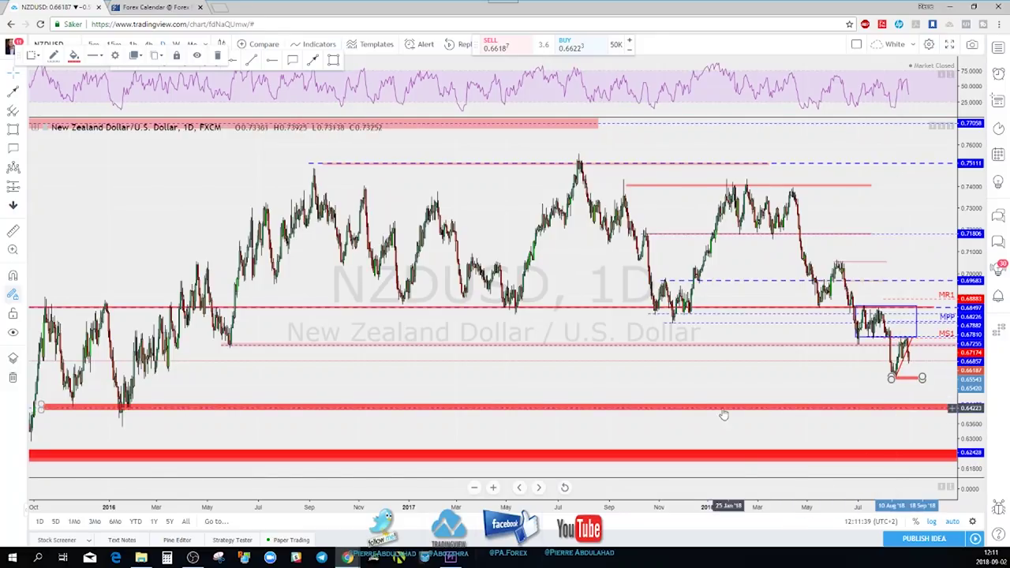
{"action": "scroll", "coordinate": [707, 413], "scroll_direction": "up", "scroll_amount": 3}
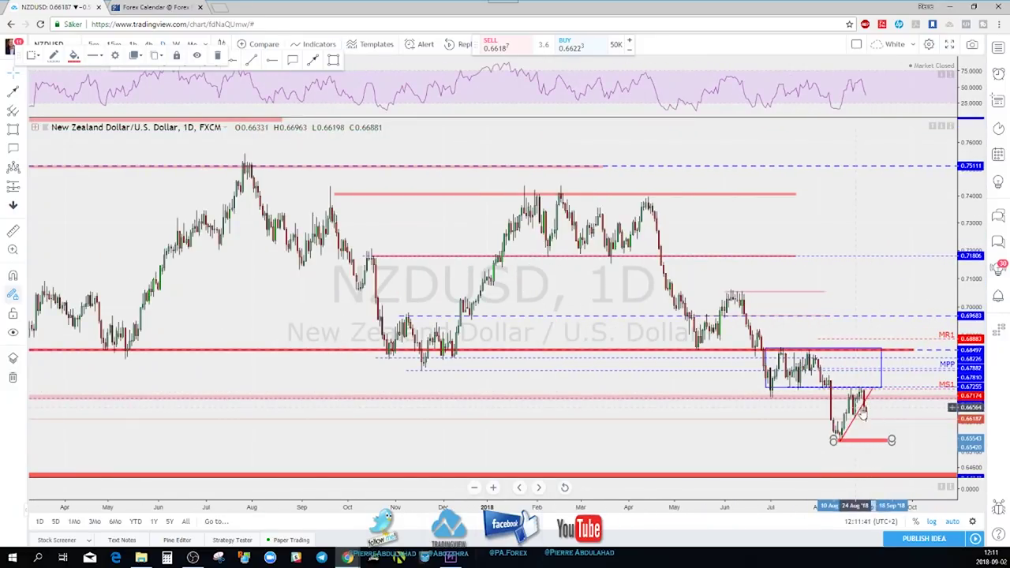
- Switch the NZDUSD chart to the 4-hour timeframe and select the thin red zone near 0.6608 under the latest candles
{"action": "left_click", "coordinate": [150, 45]}
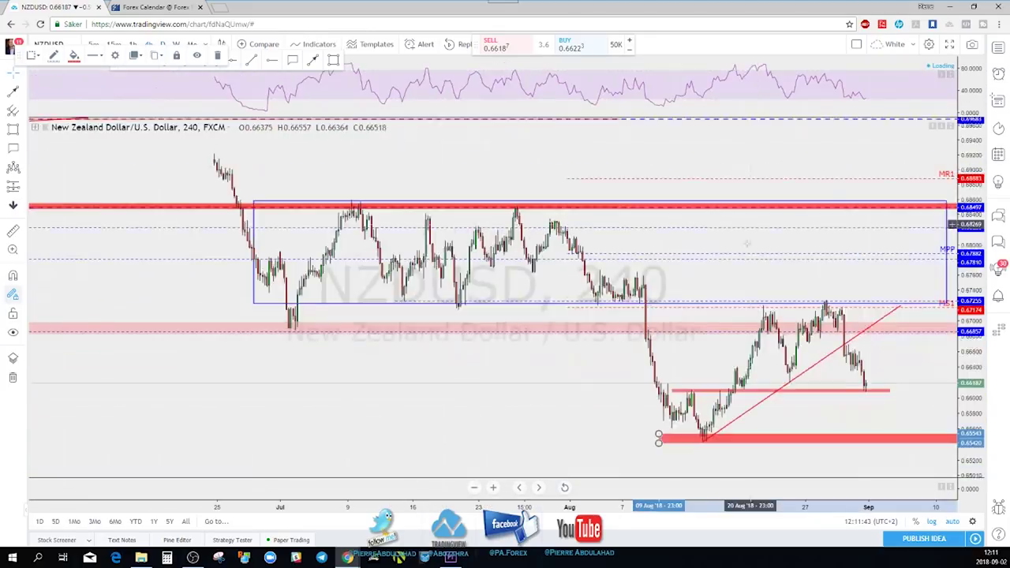
{"action": "scroll", "coordinate": [838, 385], "scroll_direction": "up", "scroll_amount": 2}
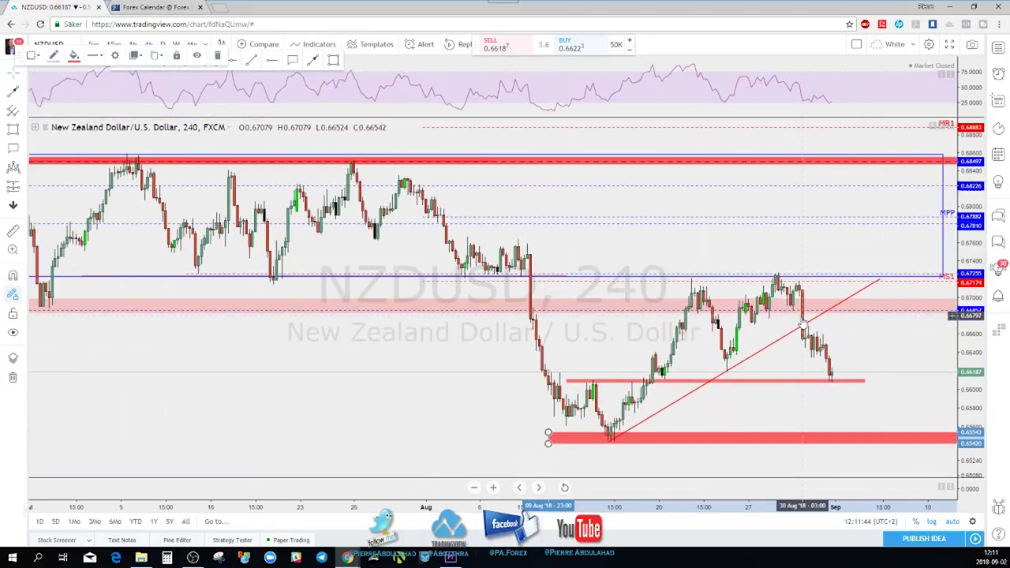
{"action": "left_click", "coordinate": [836, 385]}
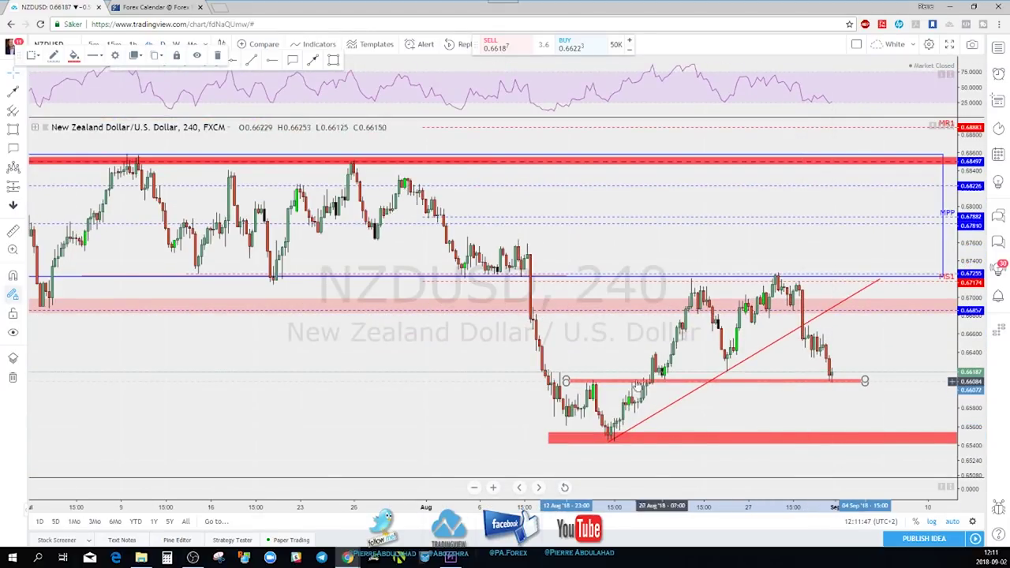
- Draw an arrow path on 4-hour NZDUSD from about 0.6610 to about 0.6591, up to about 0.6612 and down to the lower zone at about 0.6549
{"action": "left_click", "coordinate": [315, 63]}
{"action": "left_click", "coordinate": [832, 380]}
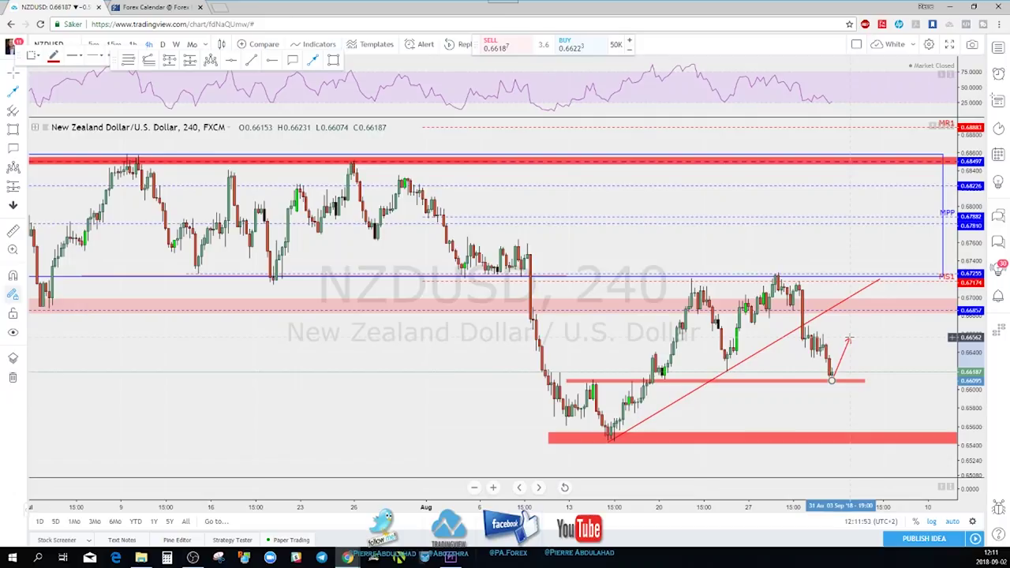
{"action": "left_click", "coordinate": [841, 397]}
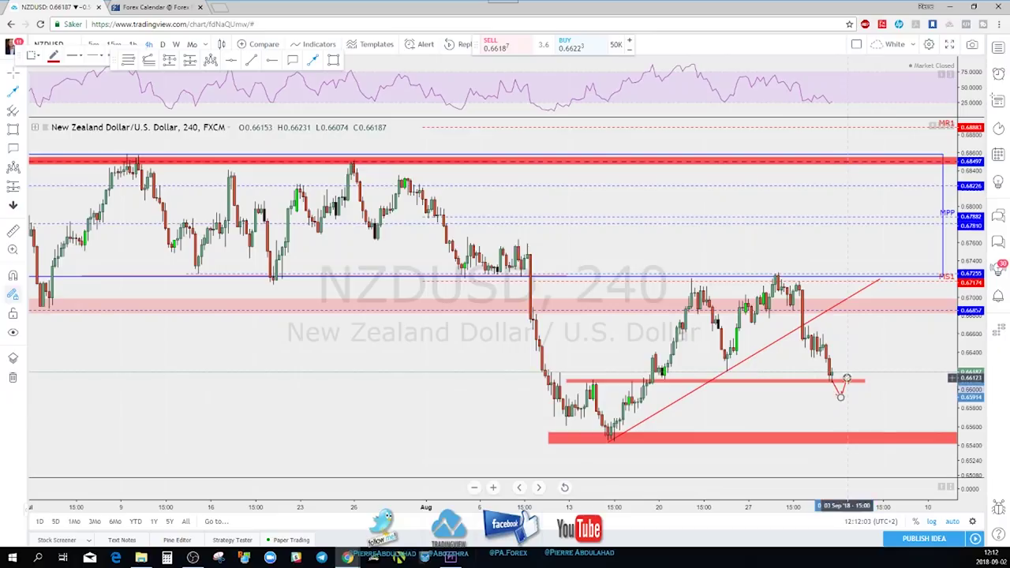
{"action": "left_click", "coordinate": [847, 379]}
{"action": "double_click", "coordinate": [869, 437]}
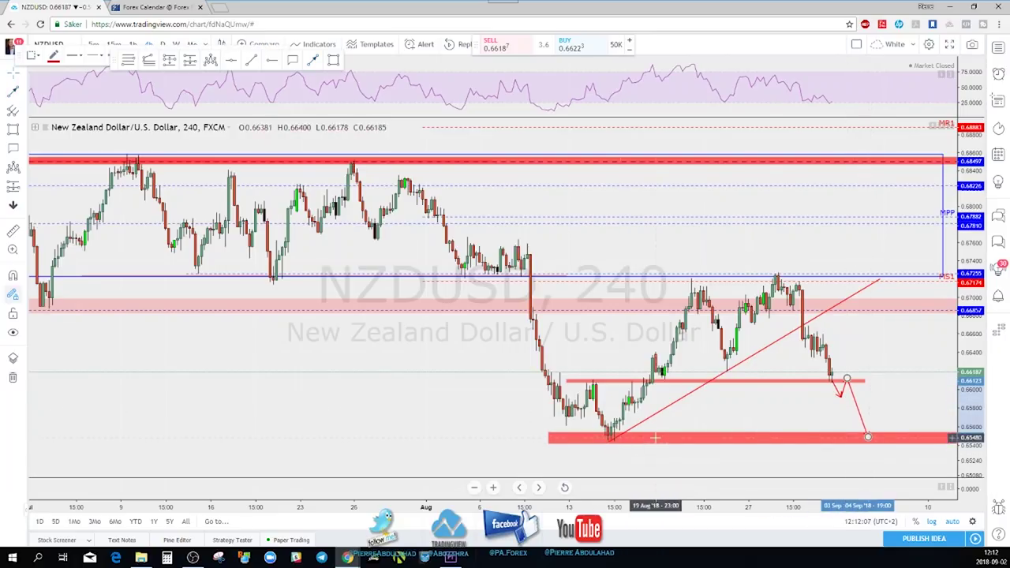
- Switch the NZDUSD chart to the monthly timeframe and examine the ABCD pattern around the zone at point B
{"action": "scroll", "coordinate": [656, 437], "scroll_direction": "down", "scroll_amount": 2}
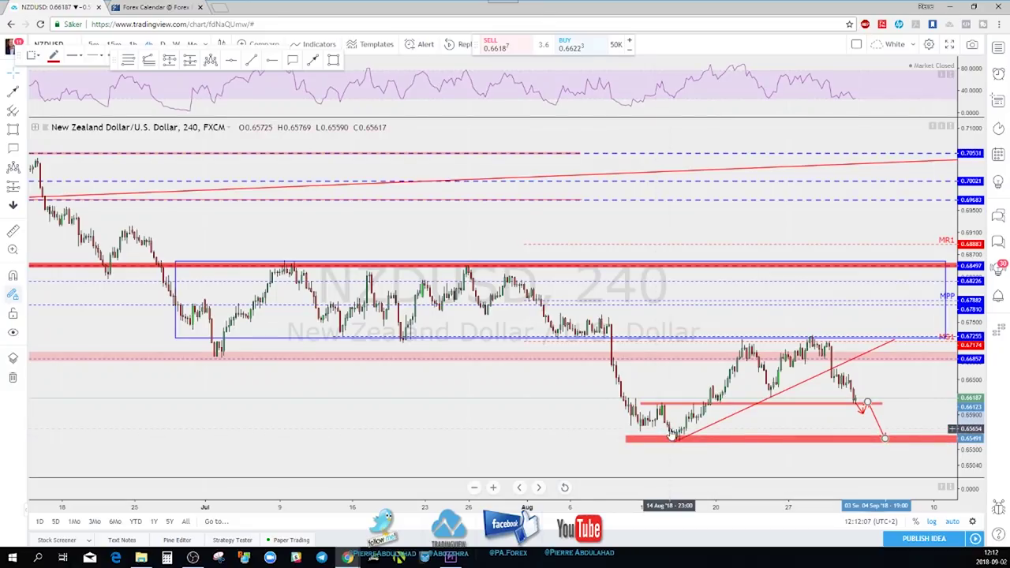
{"action": "left_click", "coordinate": [192, 45]}
{"action": "scroll", "coordinate": [821, 263], "scroll_direction": "up", "scroll_amount": 2}
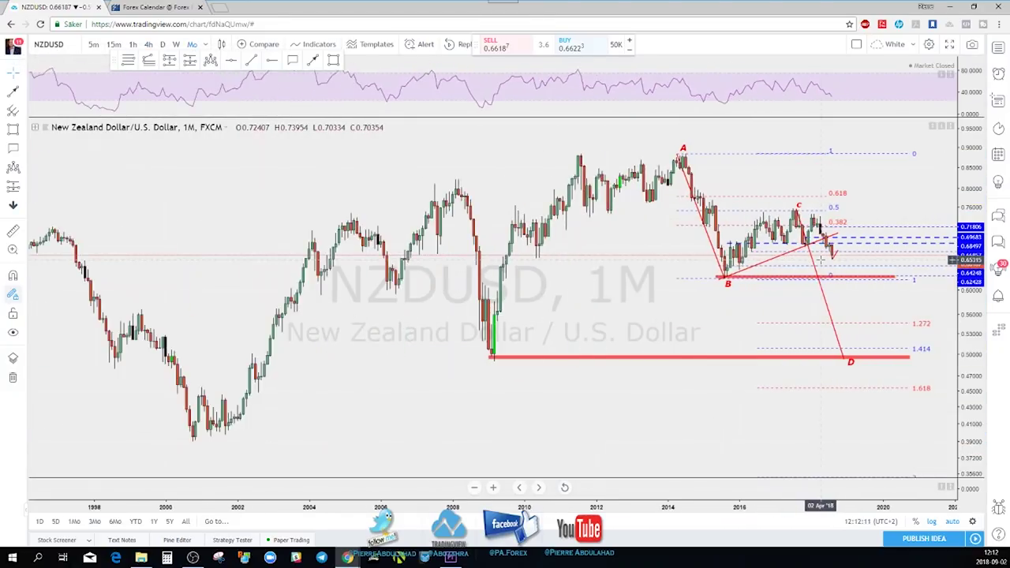
{"action": "scroll", "coordinate": [821, 268], "scroll_direction": "up", "scroll_amount": 3}
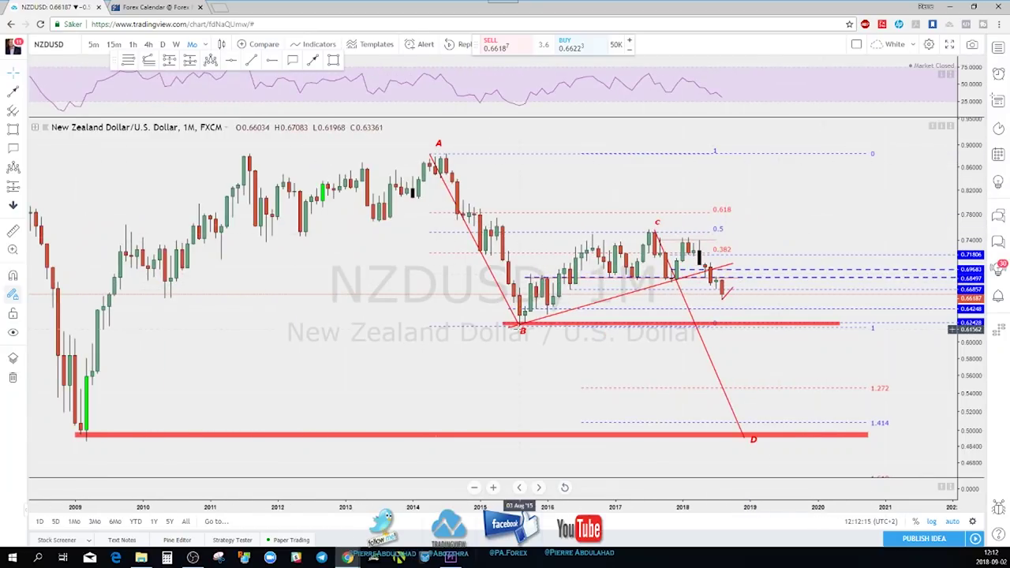
{"action": "scroll", "coordinate": [746, 367], "scroll_direction": "down", "scroll_amount": 1}
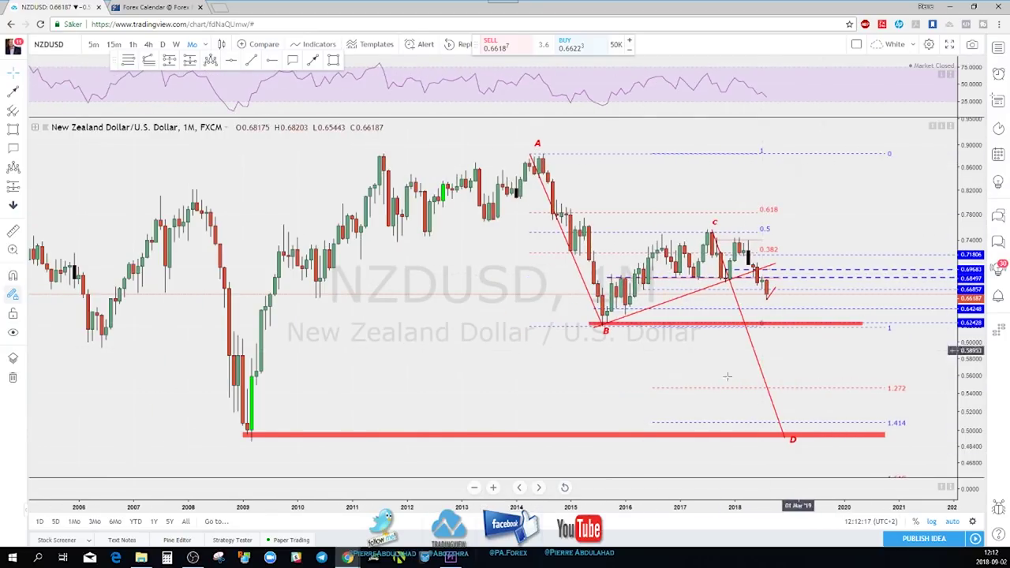
{"action": "scroll", "coordinate": [739, 371], "scroll_direction": "up", "scroll_amount": 2}
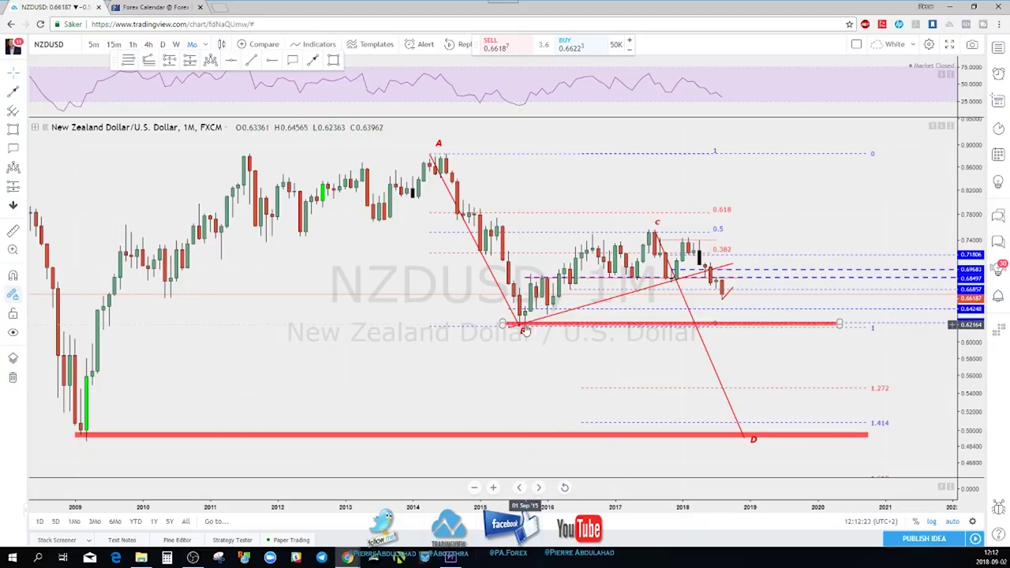
- Open the USDCAD chart on the weekly timeframe and examine the latest candles inside the falling channel
{"action": "left_click", "coordinate": [163, 45]}
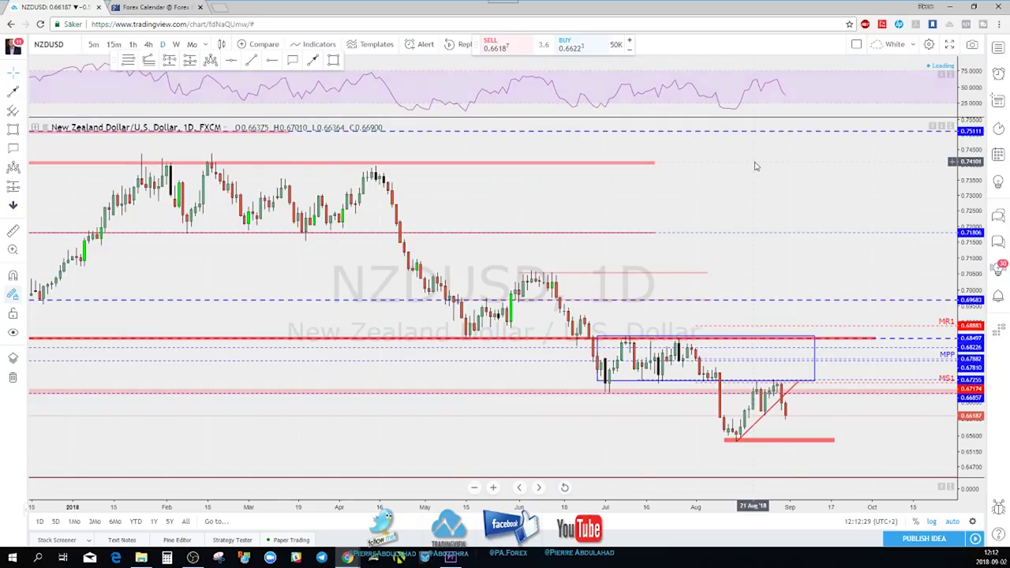
{"action": "key", "text": "space"}
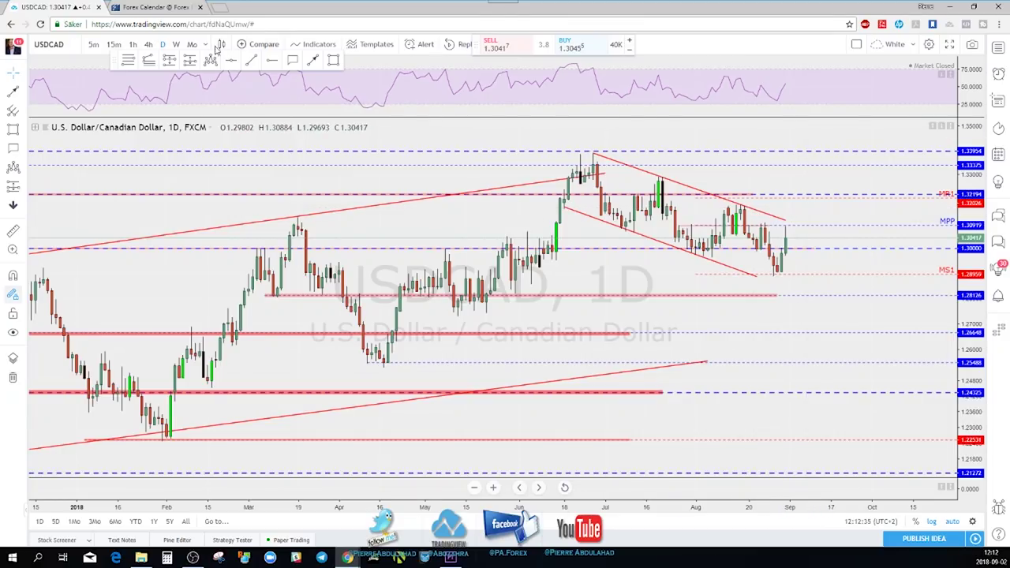
{"action": "left_click", "coordinate": [176, 45]}
{"action": "scroll", "coordinate": [714, 309], "scroll_direction": "up", "scroll_amount": 4}
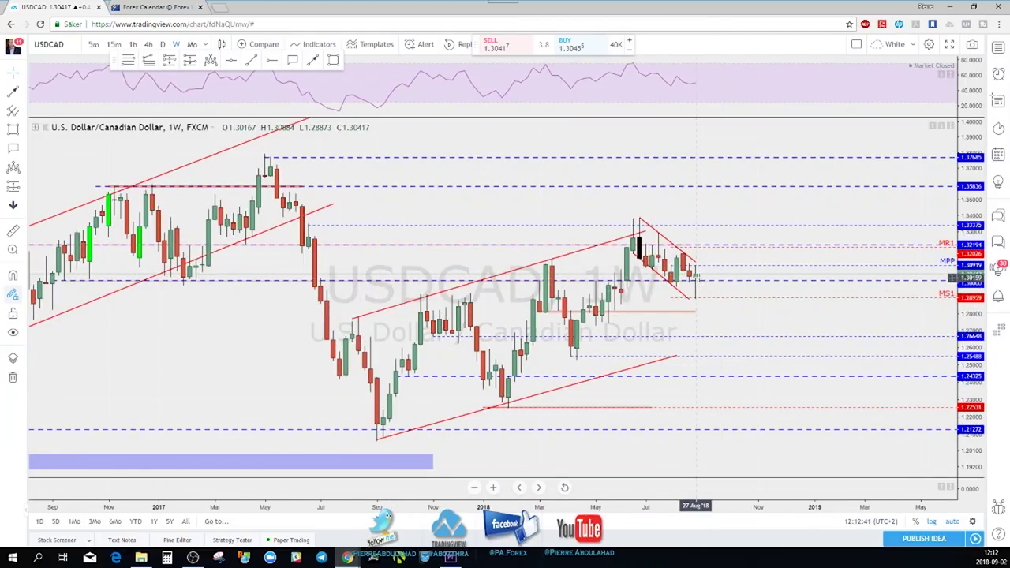
{"action": "scroll", "coordinate": [697, 288], "scroll_direction": "up", "scroll_amount": 1}
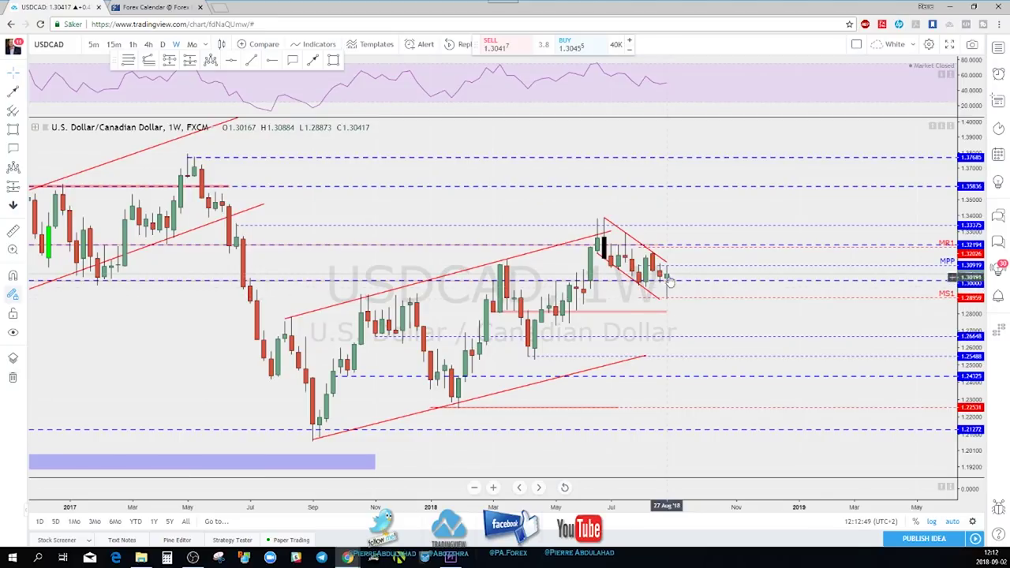
- On daily USDCAD, extend the falling channel's lower line past the latest candle and its upper line to about 1.3096 on 5 Sep 2018
{"action": "left_click", "coordinate": [165, 45]}
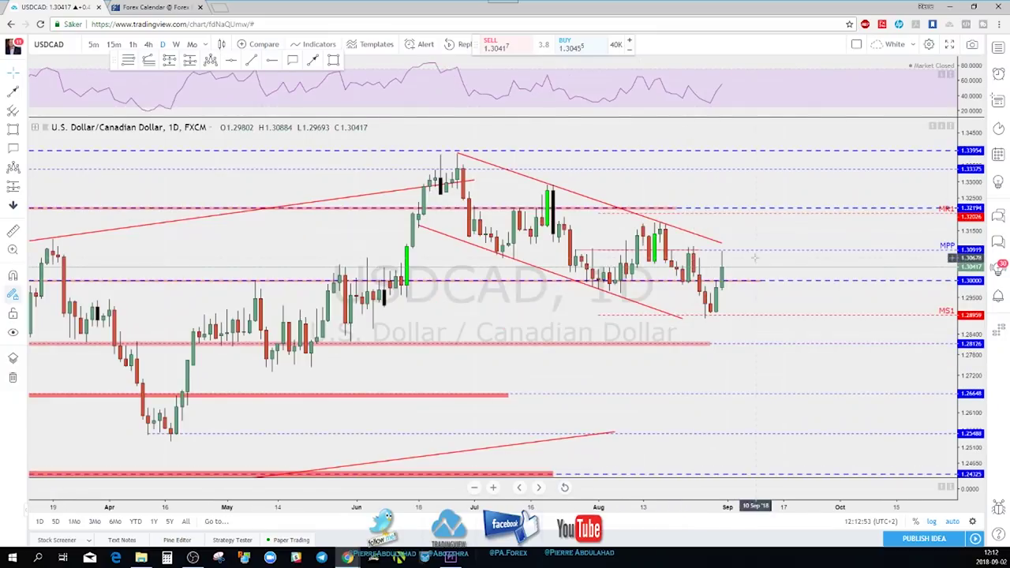
{"action": "left_click_drag", "start_coordinate": [682, 319], "coordinate": [727, 333]}
{"action": "left_click_drag", "start_coordinate": [724, 247], "coordinate": [738, 248]}
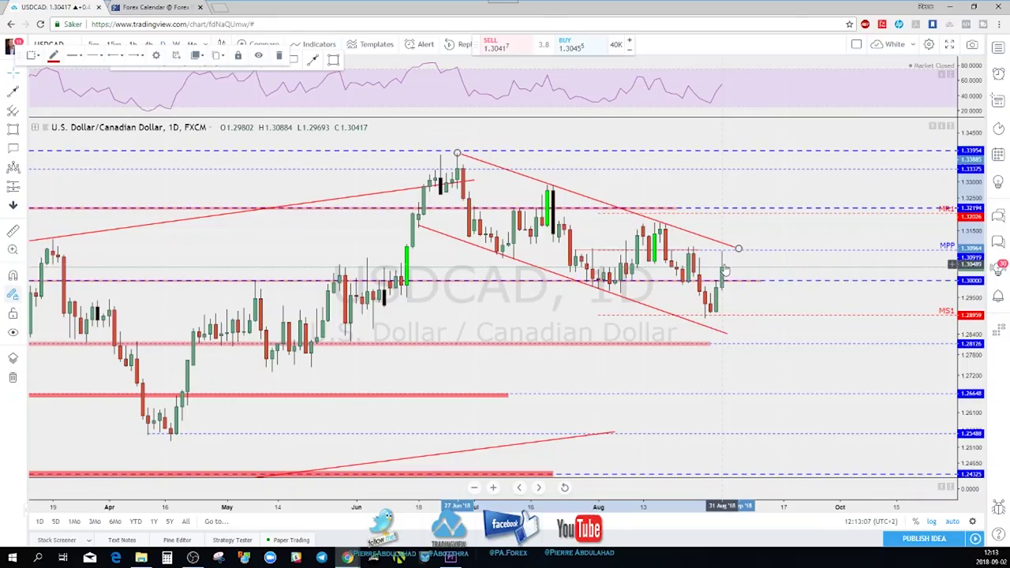
- Try to draw an arrow path on daily USDCAD from about 1.3073 up to the upper channel line at about 1.3096
{"action": "scroll", "coordinate": [725, 286], "scroll_direction": "down", "scroll_amount": 1}
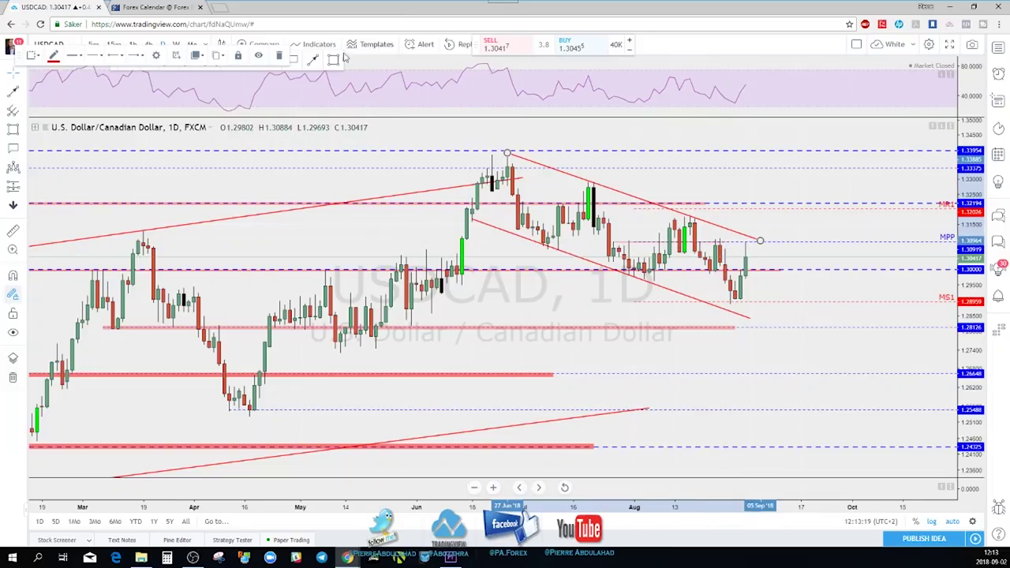
{"action": "left_click", "coordinate": [318, 62]}
{"action": "left_click", "coordinate": [746, 247]}
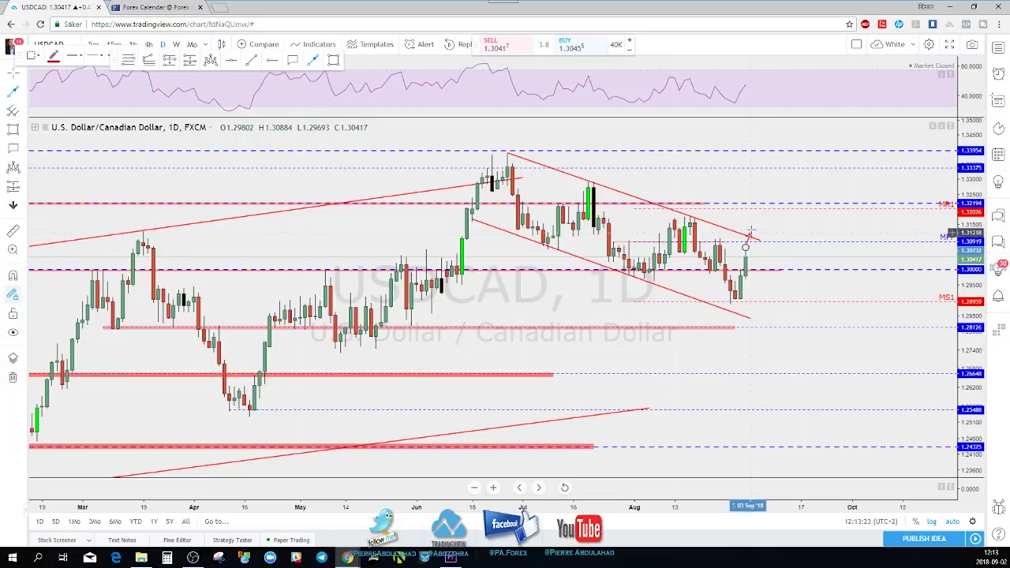
{"action": "left_click", "coordinate": [751, 228]}
{"action": "left_click", "coordinate": [760, 242]}
{"action": "double_click", "coordinate": [752, 235]}
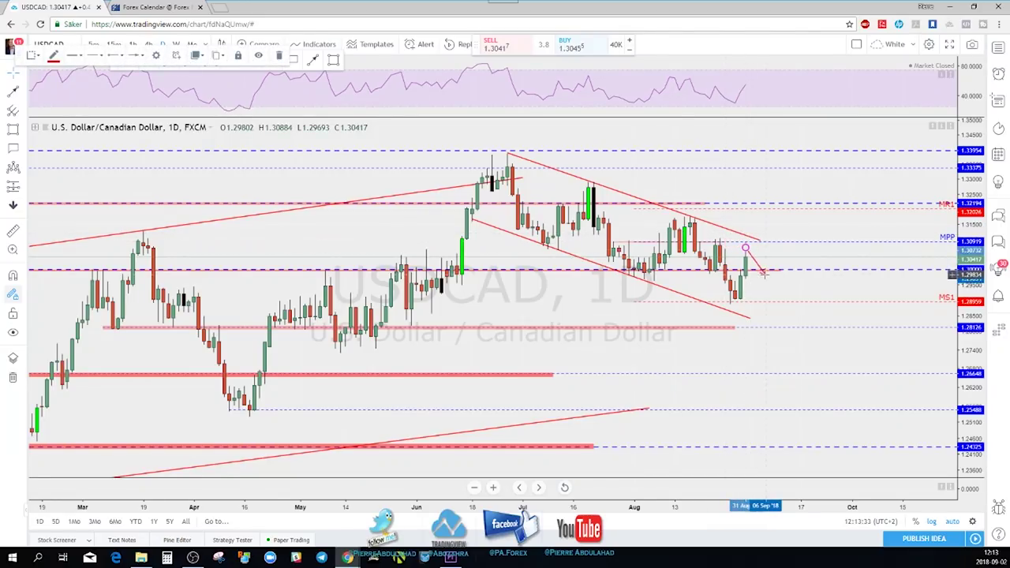
{"action": "left_click", "coordinate": [756, 240]}
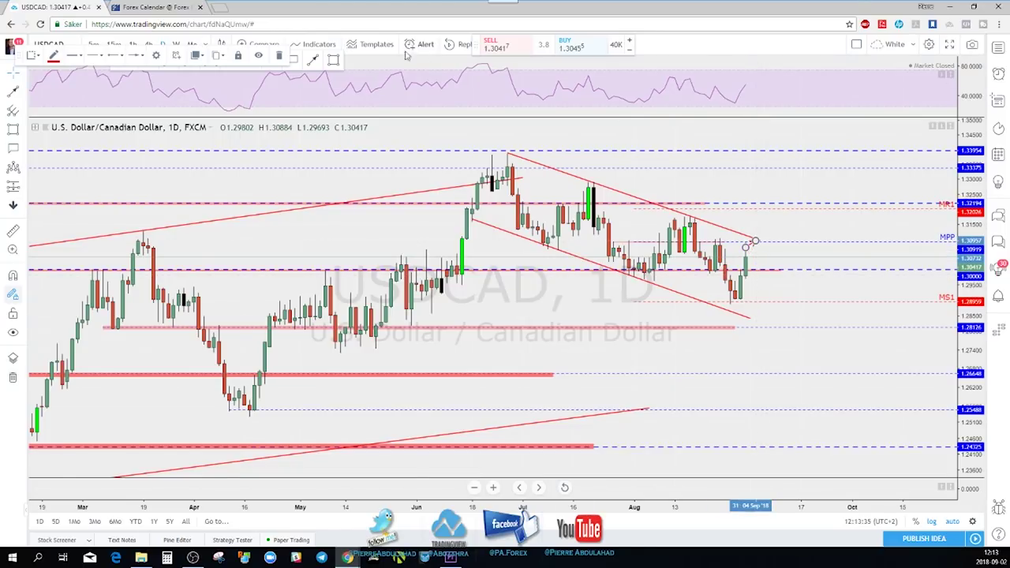
{"action": "left_click", "coordinate": [313, 61]}
{"action": "left_click", "coordinate": [754, 238]}
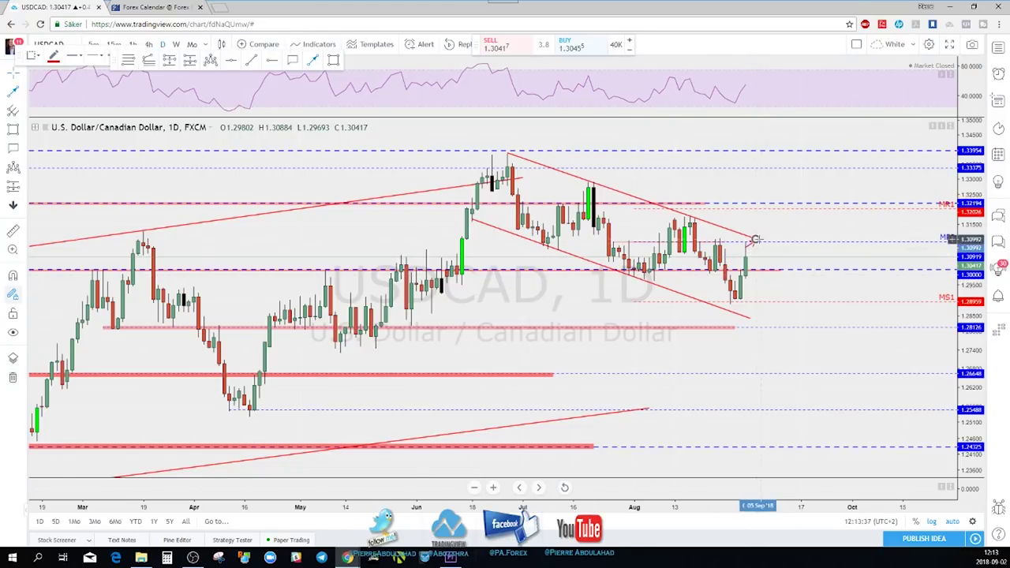
{"action": "key", "text": "Escape"}
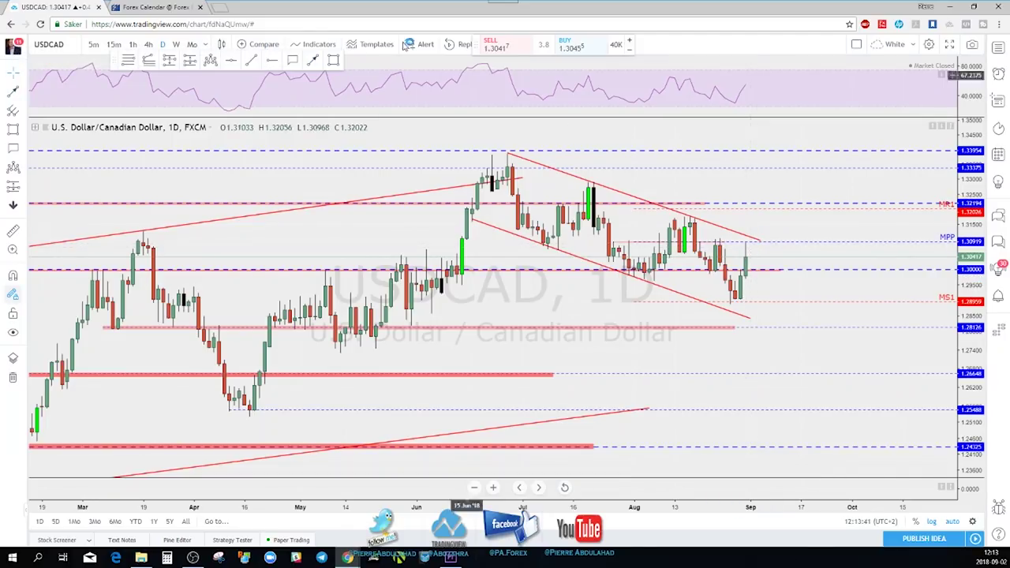
- Switch USDCAD to the 4-hour timeframe and extend the thin red zone near 1.3092 to 5 Sep 2018
{"action": "left_click", "coordinate": [149, 45]}
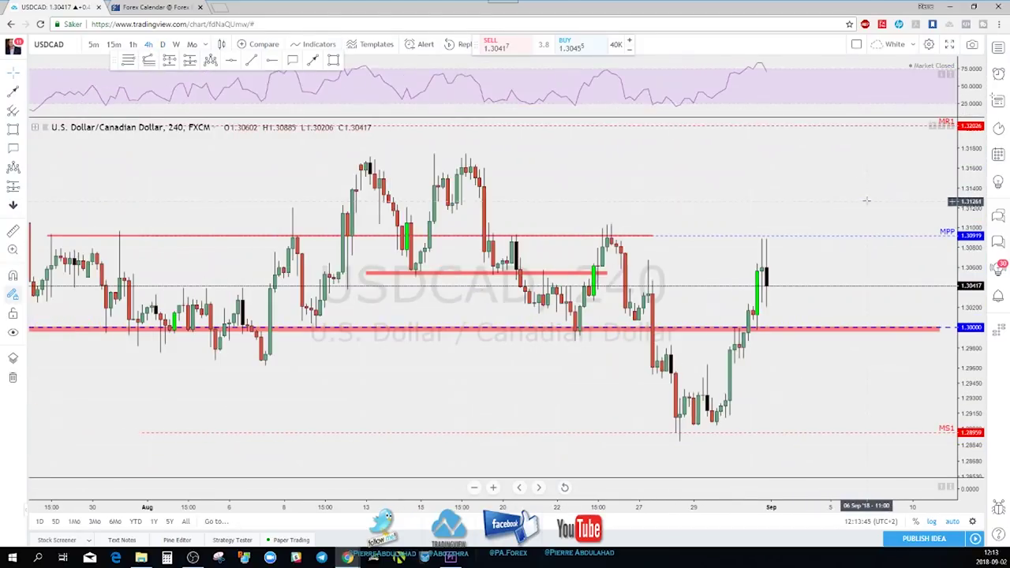
{"action": "scroll", "coordinate": [813, 192], "scroll_direction": "down", "scroll_amount": 6}
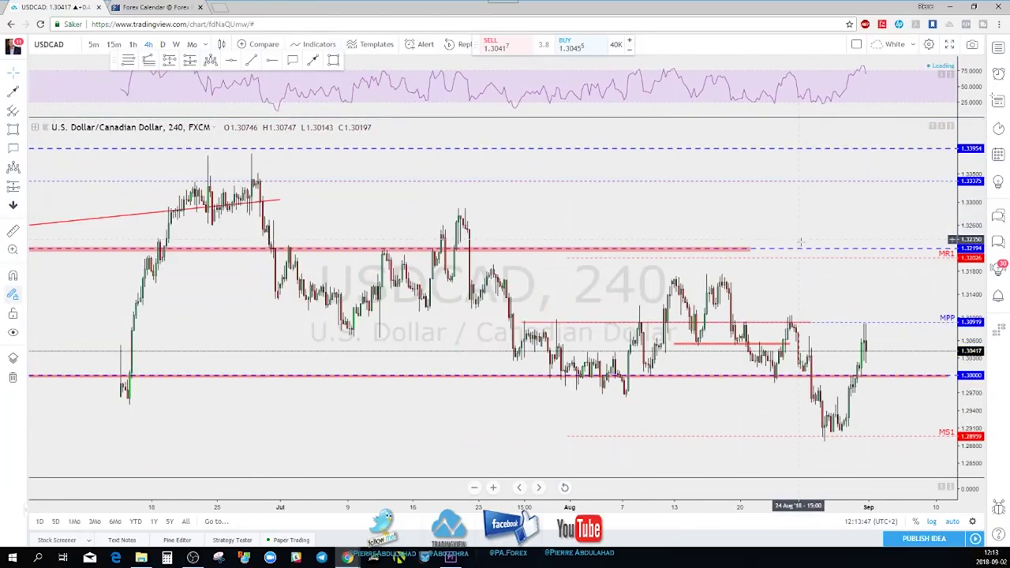
{"action": "scroll", "coordinate": [830, 282], "scroll_direction": "down", "scroll_amount": 5}
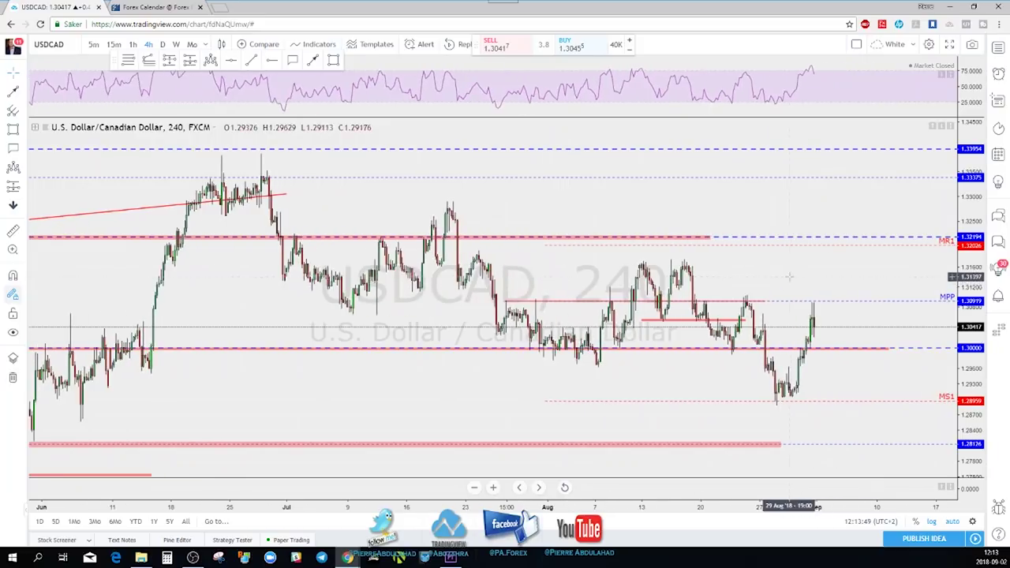
{"action": "scroll", "coordinate": [805, 268], "scroll_direction": "up", "scroll_amount": 3}
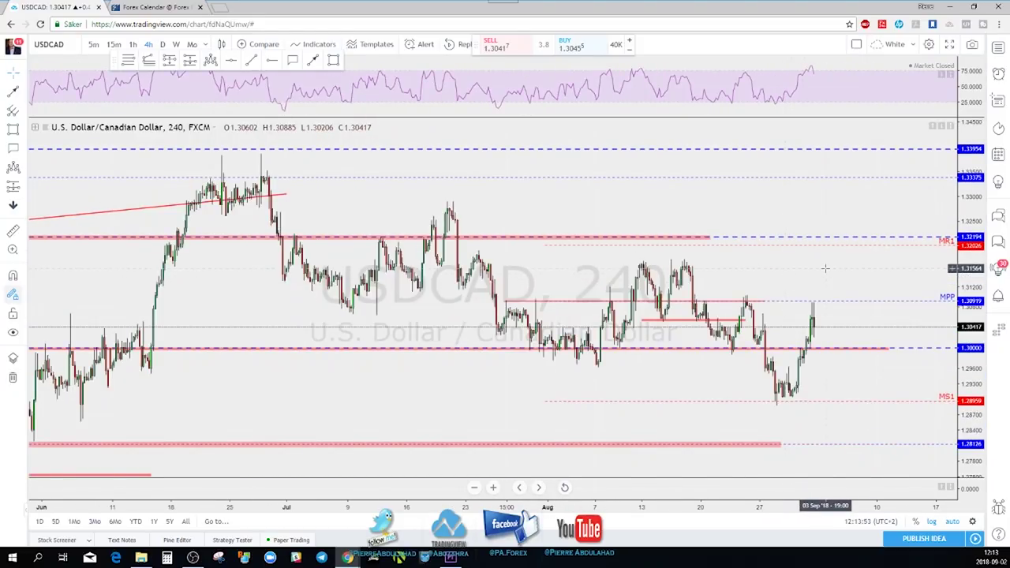
{"action": "scroll", "coordinate": [790, 277], "scroll_direction": "up", "scroll_amount": 2}
{"action": "scroll", "coordinate": [760, 320], "scroll_direction": "up", "scroll_amount": 1}
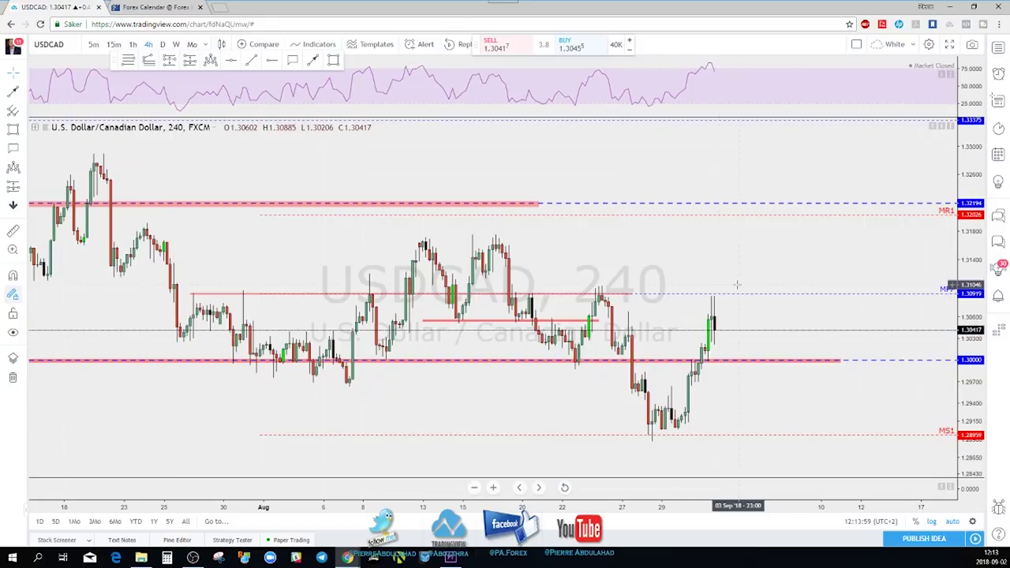
{"action": "scroll", "coordinate": [720, 315], "scroll_direction": "up", "scroll_amount": 2}
{"action": "scroll", "coordinate": [744, 277], "scroll_direction": "down", "scroll_amount": 2}
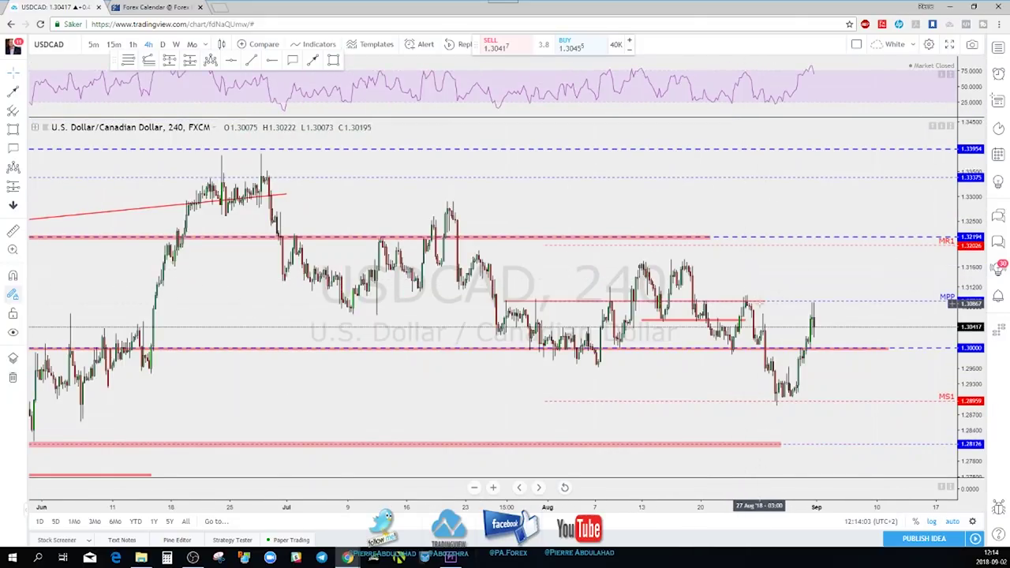
{"action": "left_click_drag", "start_coordinate": [765, 301], "coordinate": [870, 300]}
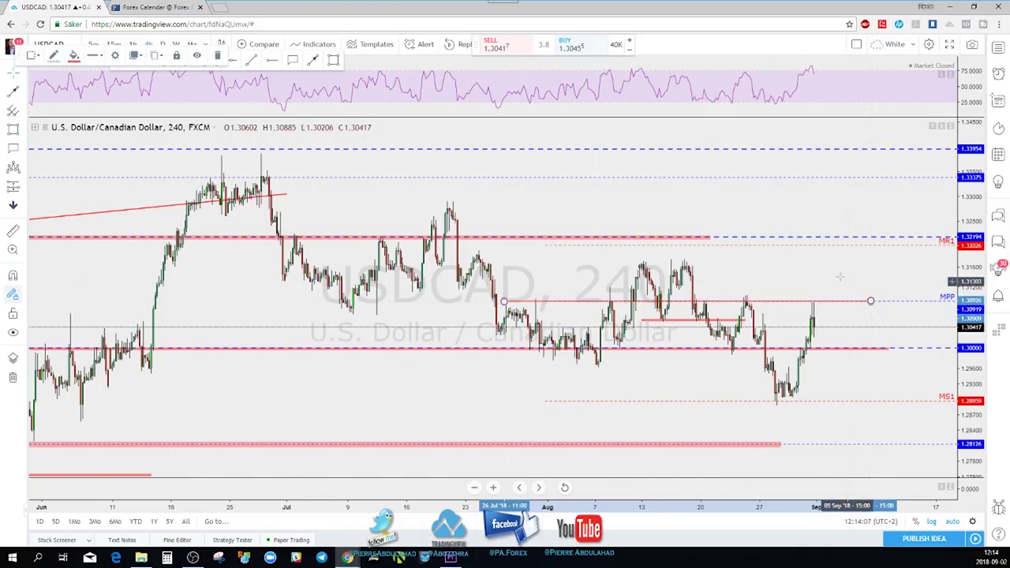
{"action": "left_click", "coordinate": [313, 63]}
{"action": "left_click", "coordinate": [815, 326]}
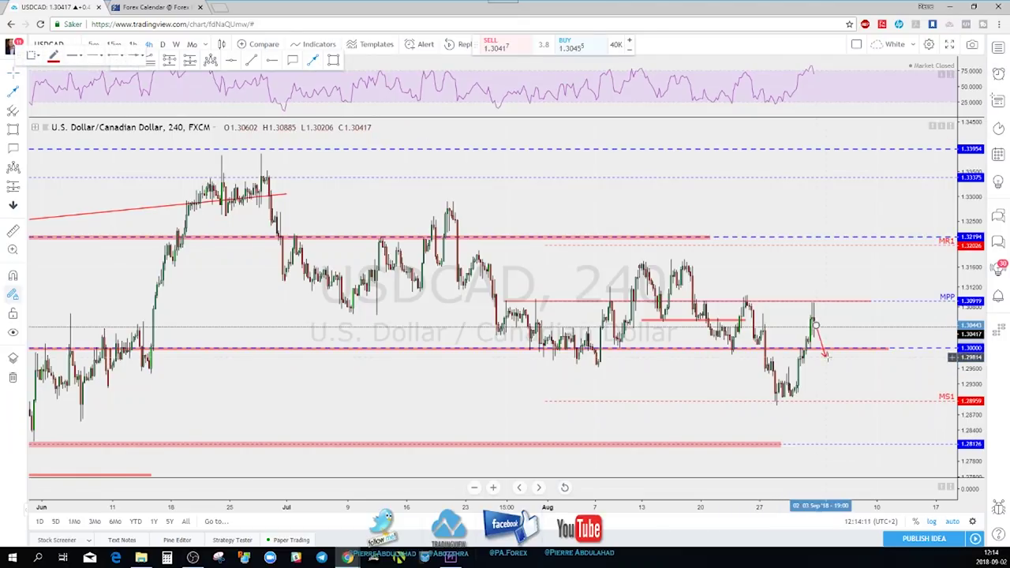
{"action": "scroll", "coordinate": [826, 357], "scroll_direction": "up", "scroll_amount": 2}
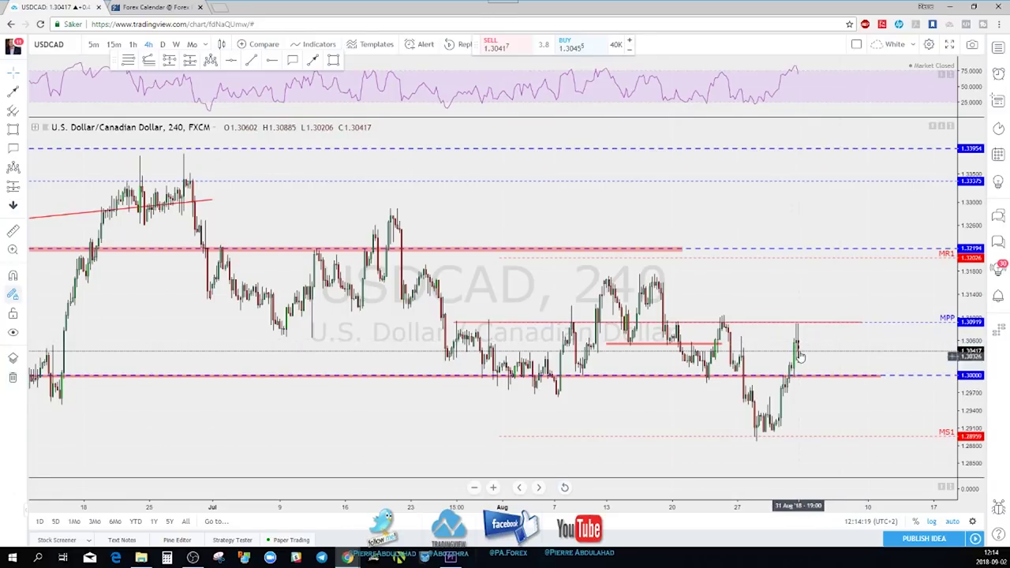
- Review this week's CAD events in the Forex Factory calendar, checking the history of Friday's Unemployment Rate and Employment Change
{"action": "left_click", "coordinate": [145, 6]}
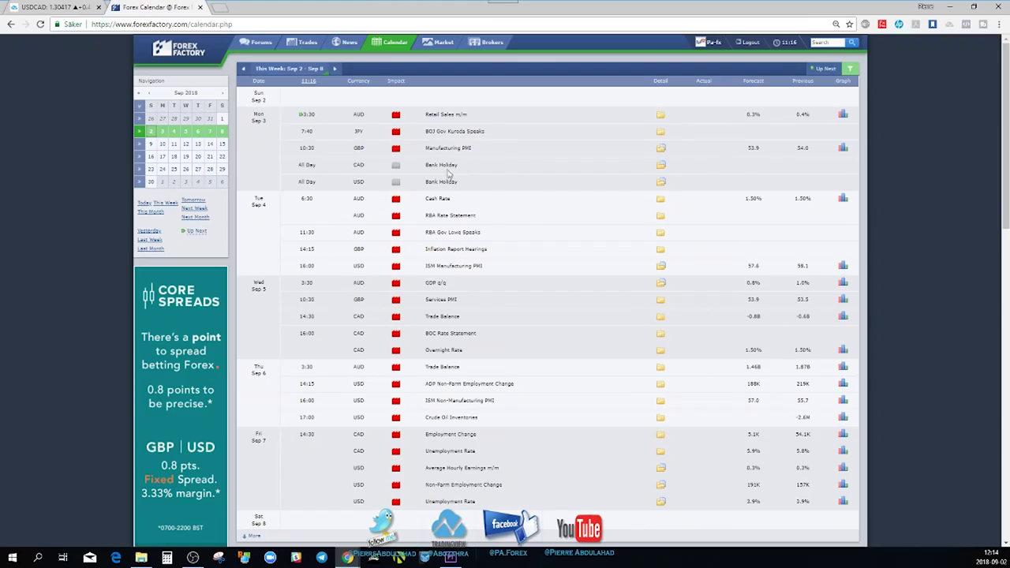
{"action": "scroll", "coordinate": [423, 247], "scroll_direction": "down", "scroll_amount": 1}
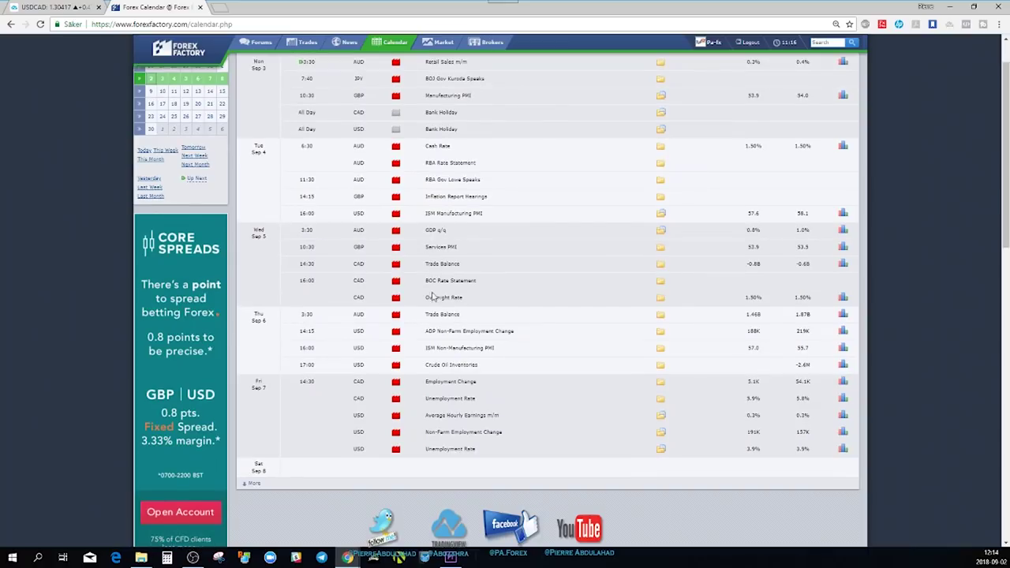
{"action": "scroll", "coordinate": [428, 317], "scroll_direction": "down", "scroll_amount": 1}
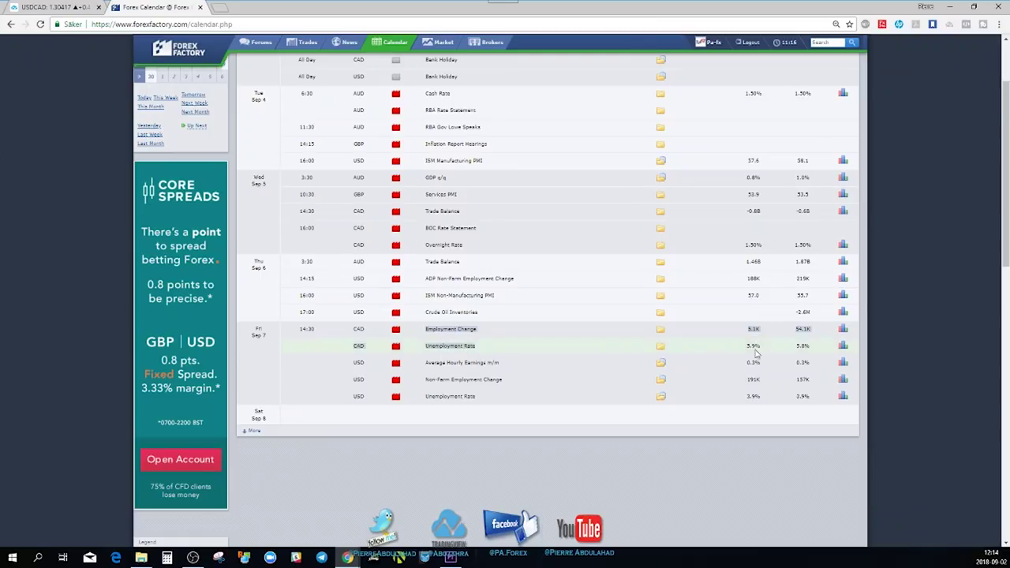
{"action": "left_click", "coordinate": [661, 347]}
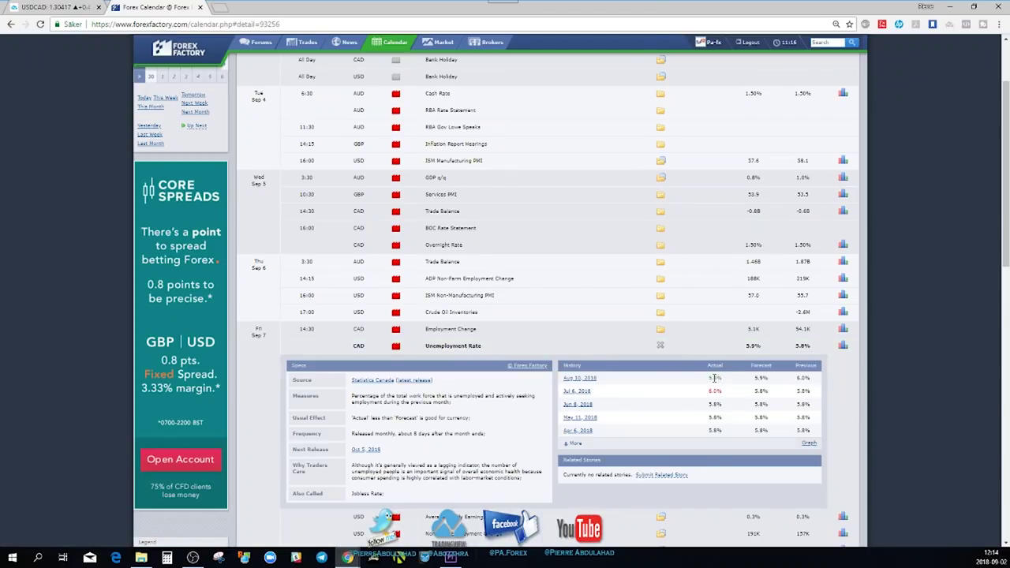
{"action": "left_click", "coordinate": [661, 348]}
{"action": "left_click", "coordinate": [660, 330]}
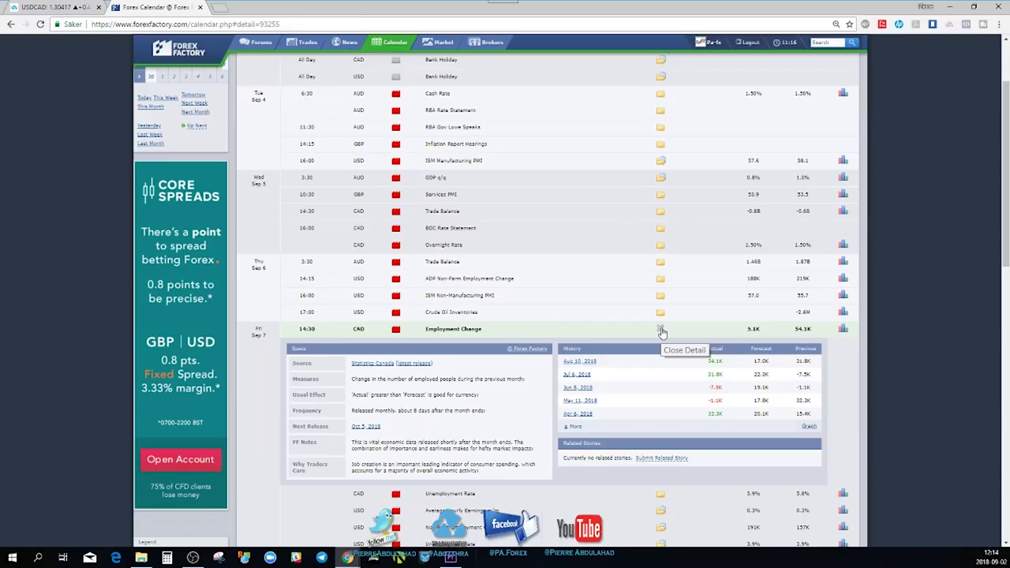
{"action": "left_click", "coordinate": [662, 330]}
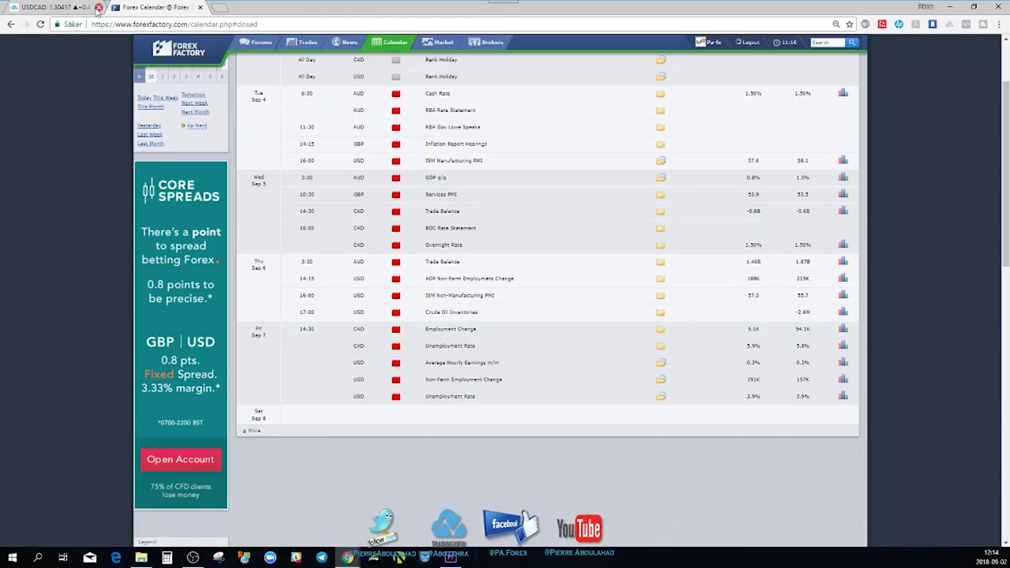
- Draw an arrow path on 4-hour USDCAD from about 1.3055 to 1.2998, up to 1.3122, down to 1.3087 and up to 1.3204
{"action": "left_click", "coordinate": [68, 10]}
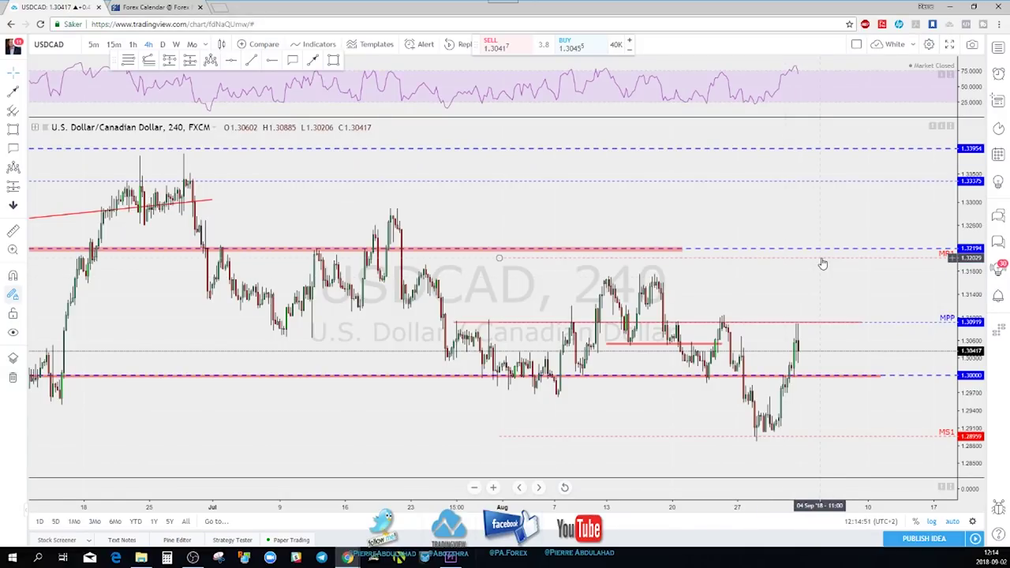
{"action": "scroll", "coordinate": [823, 282], "scroll_direction": "down", "scroll_amount": 2}
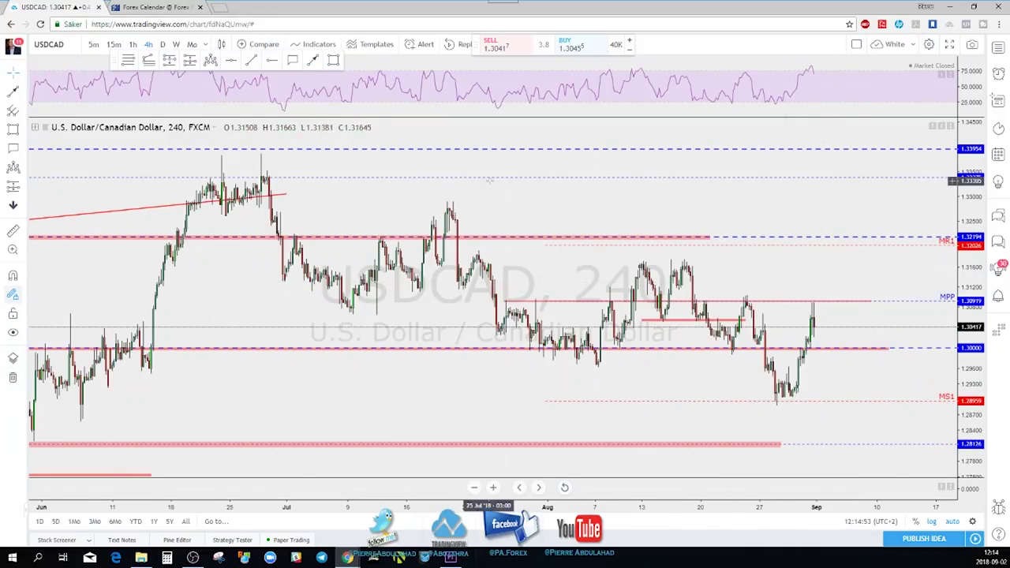
{"action": "scroll", "coordinate": [490, 180], "scroll_direction": "down", "scroll_amount": 3}
{"action": "left_click", "coordinate": [314, 60]}
{"action": "left_click", "coordinate": [842, 299]}
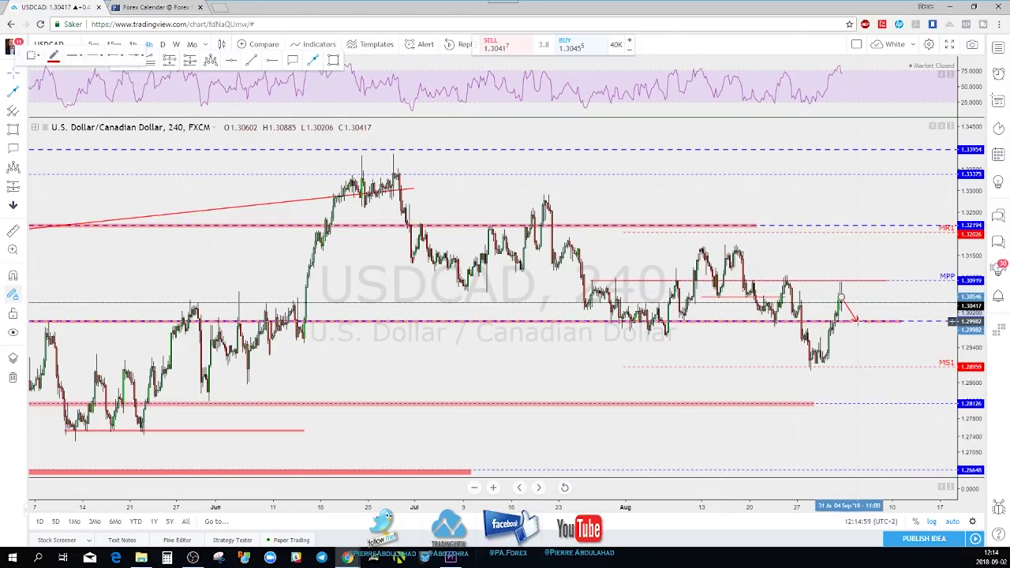
{"action": "left_click", "coordinate": [858, 321]}
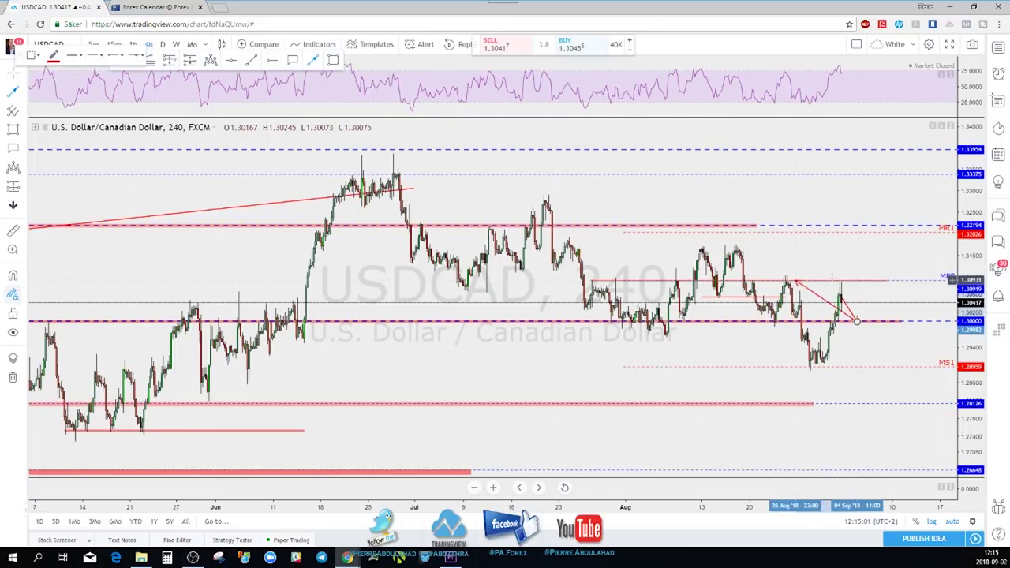
{"action": "left_click", "coordinate": [860, 270]}
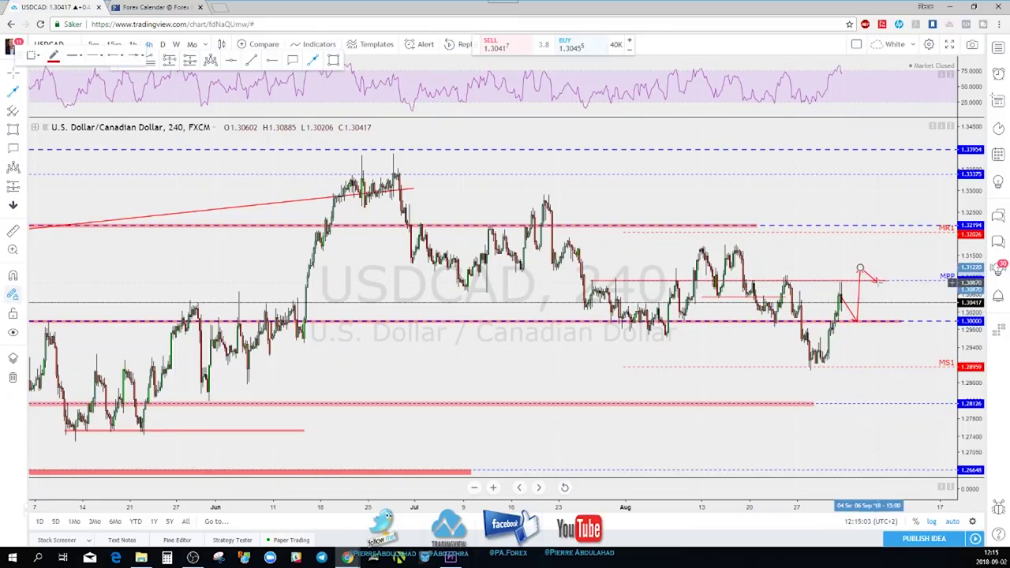
{"action": "left_click", "coordinate": [881, 283]}
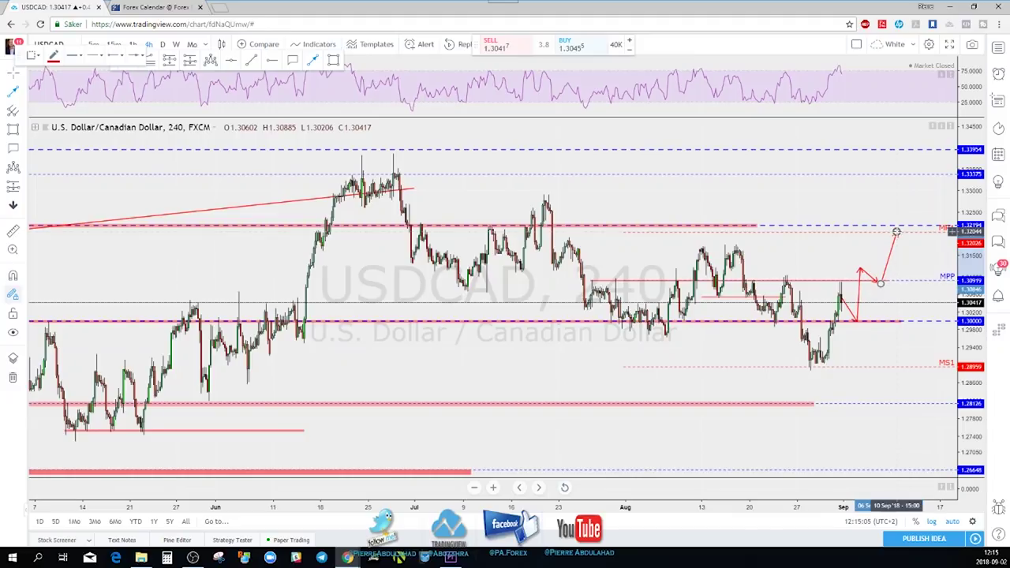
{"action": "double_click", "coordinate": [897, 232]}
- Open the monthly USDCHF chart and examine the latest candles among the marked levels
{"action": "key", "text": "Down"}
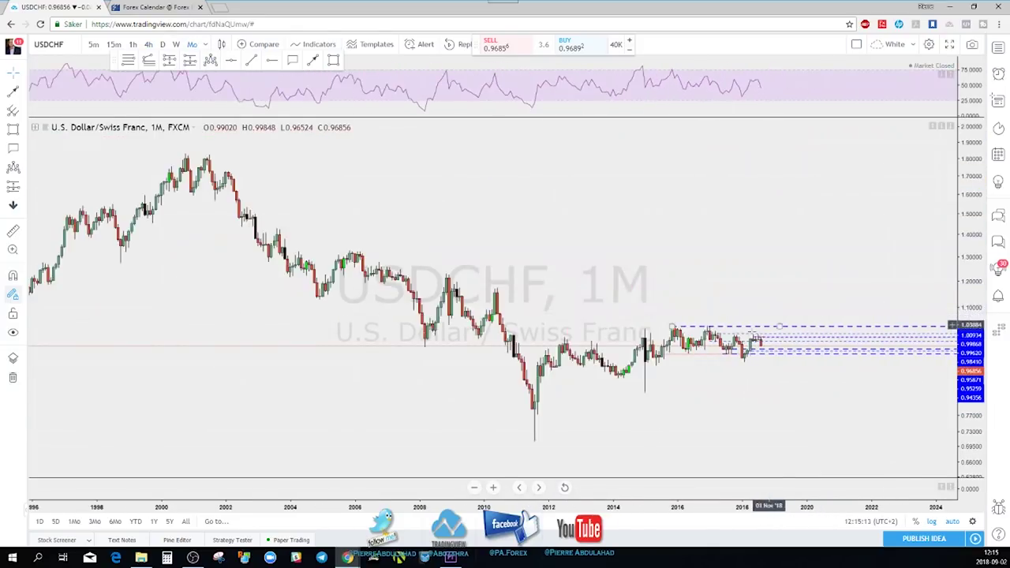
{"action": "scroll", "coordinate": [760, 341], "scroll_direction": "up", "scroll_amount": 5}
{"action": "scroll", "coordinate": [736, 274], "scroll_direction": "up", "scroll_amount": 3}
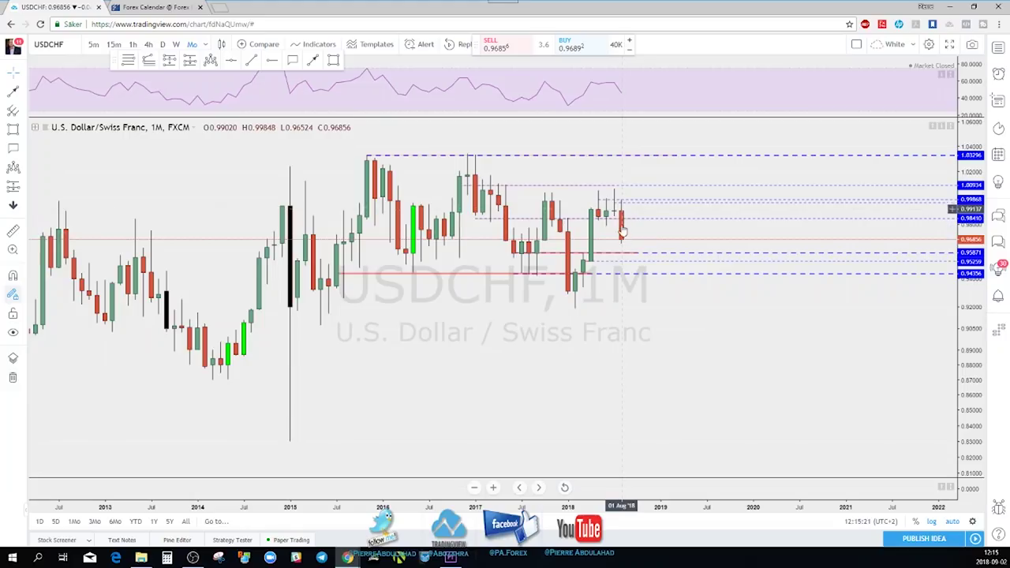
- Switch USDCHF to the weekly timeframe and extend the thin red zone near 0.9526 to about November 2018
{"action": "left_click", "coordinate": [176, 45]}
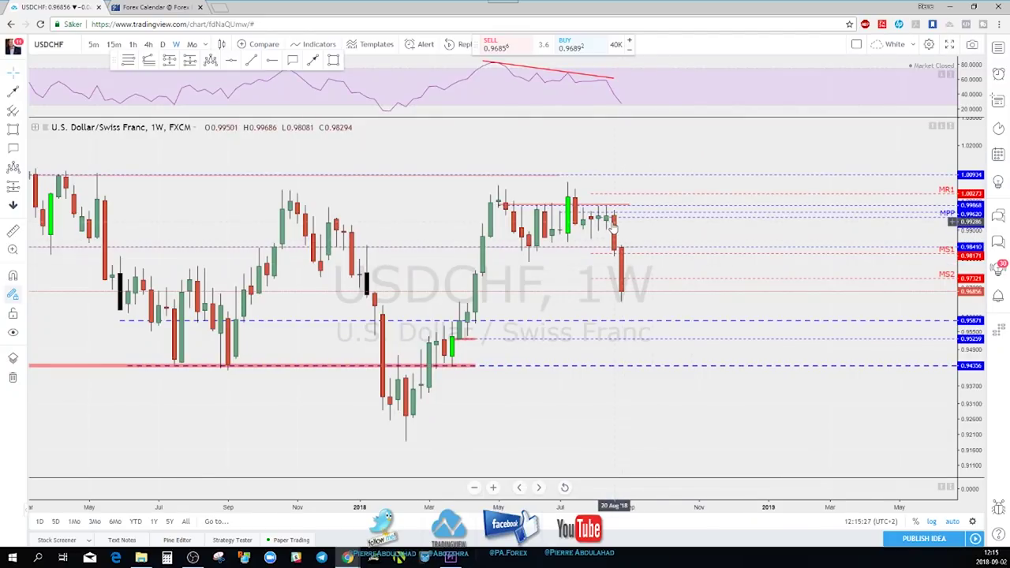
{"action": "scroll", "coordinate": [614, 230], "scroll_direction": "down", "scroll_amount": 1}
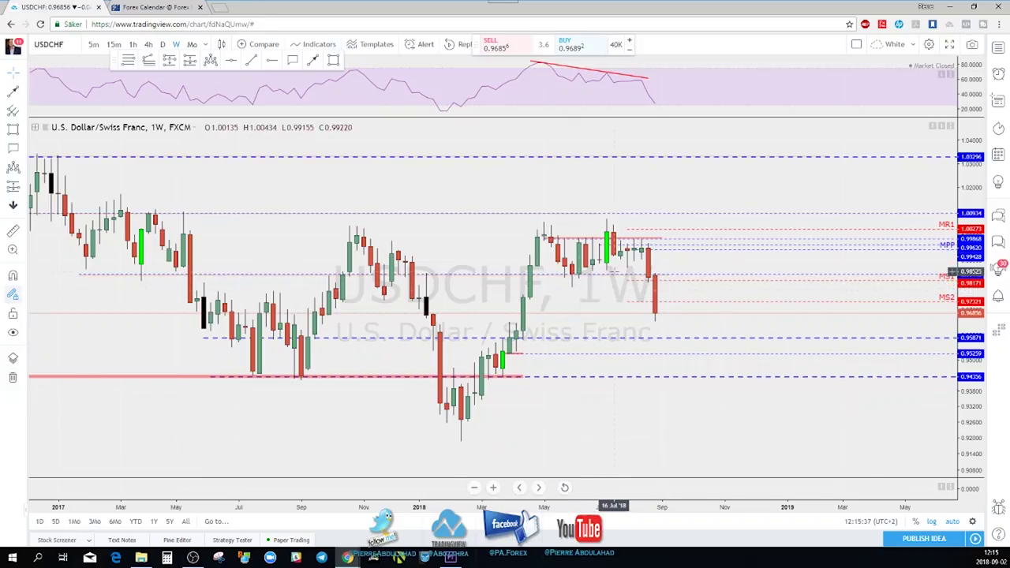
{"action": "scroll", "coordinate": [620, 296], "scroll_direction": "down", "scroll_amount": 2}
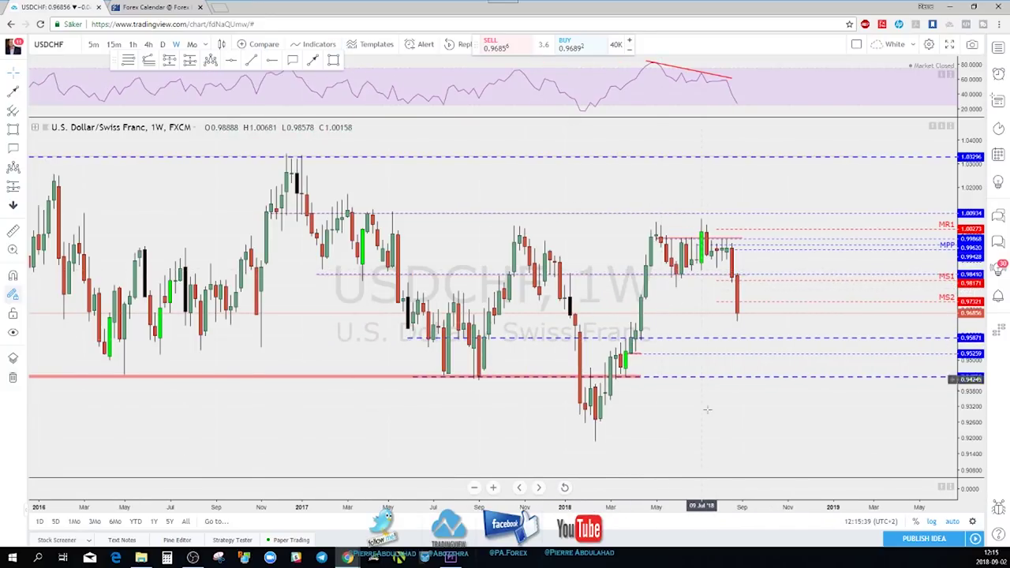
{"action": "left_click_drag", "start_coordinate": [702, 411], "coordinate": [675, 395]}
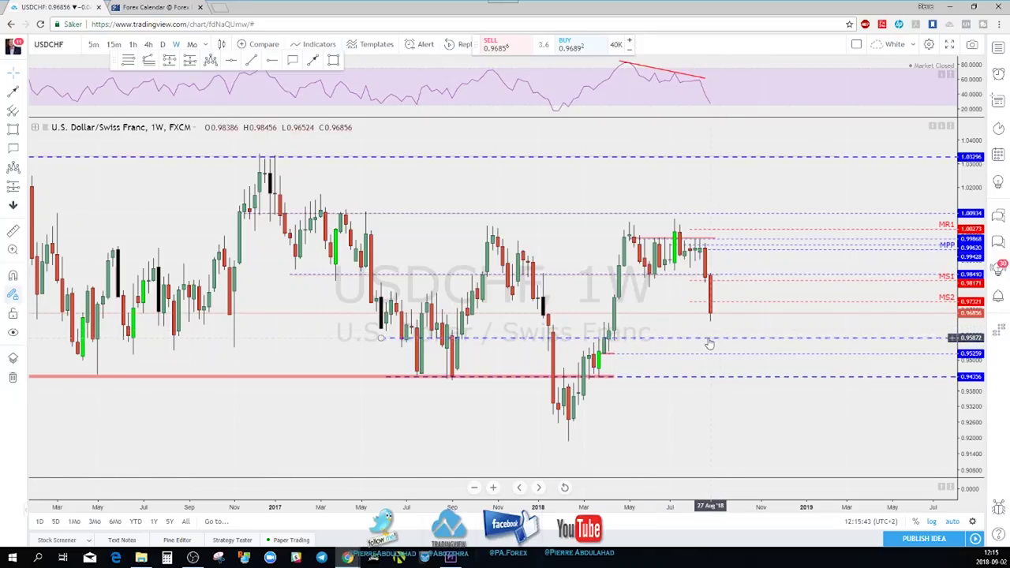
{"action": "left_click_drag", "start_coordinate": [600, 355], "coordinate": [771, 355]}
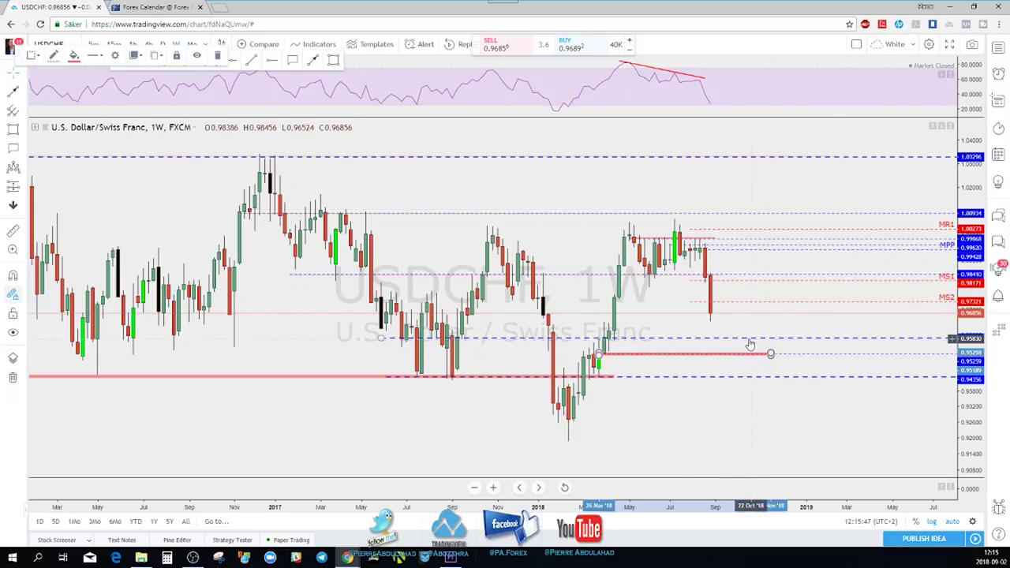
- Extend the thick red zone near 0.9436 on weekly USDCHF to about March 2019
{"action": "scroll", "coordinate": [635, 363], "scroll_direction": "down", "scroll_amount": 3}
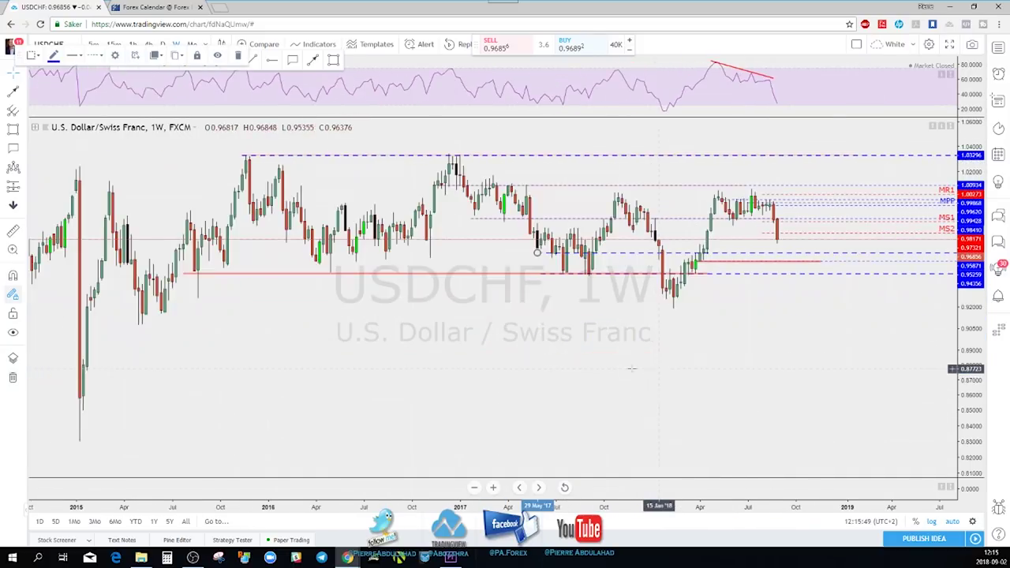
{"action": "left_click_drag", "start_coordinate": [701, 273], "coordinate": [879, 273]}
{"action": "scroll", "coordinate": [741, 310], "scroll_direction": "up", "scroll_amount": 2}
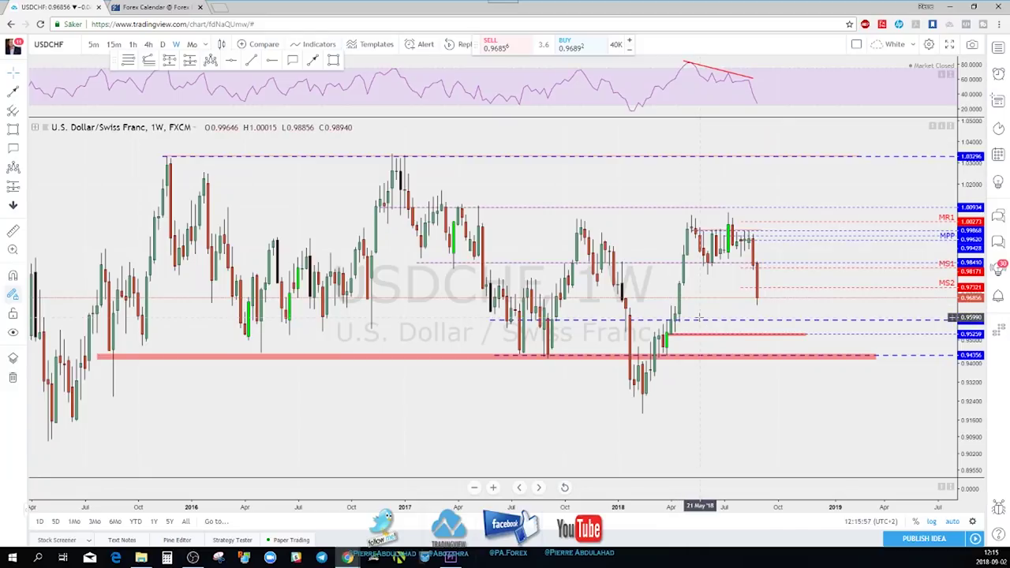
{"action": "scroll", "coordinate": [710, 300], "scroll_direction": "up", "scroll_amount": 1}
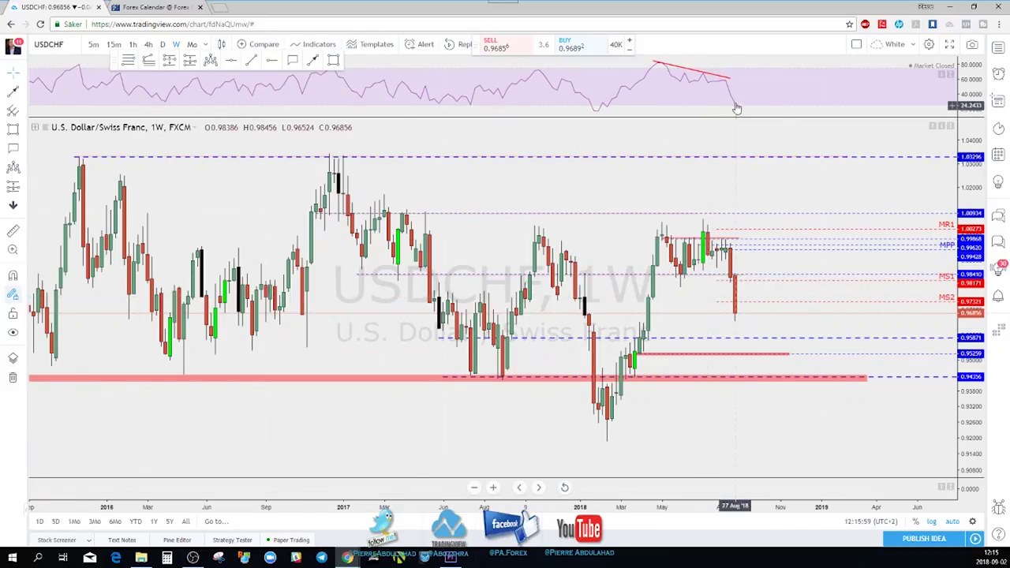
{"action": "scroll", "coordinate": [734, 97], "scroll_direction": "down", "scroll_amount": 1}
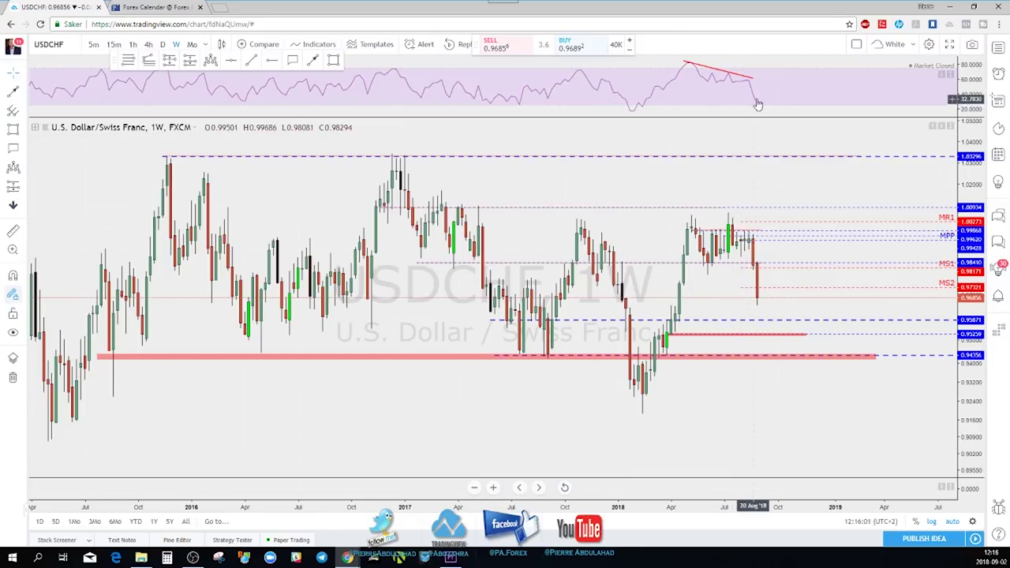
- Switch USDCHF to the daily timeframe and examine the recent decline against the pivot levels and red zones
{"action": "left_click", "coordinate": [163, 44]}
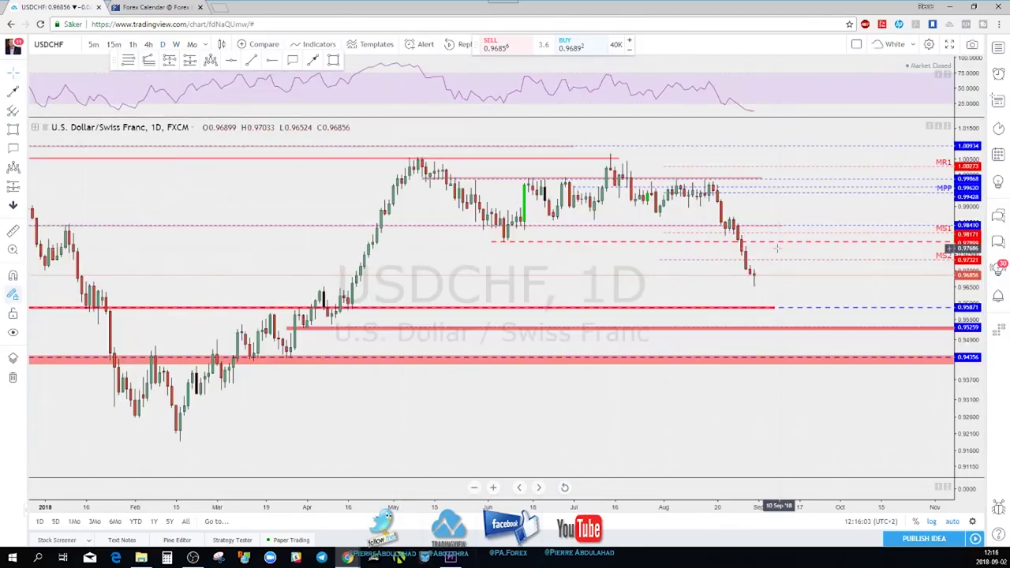
{"action": "scroll", "coordinate": [772, 284], "scroll_direction": "up", "scroll_amount": 1}
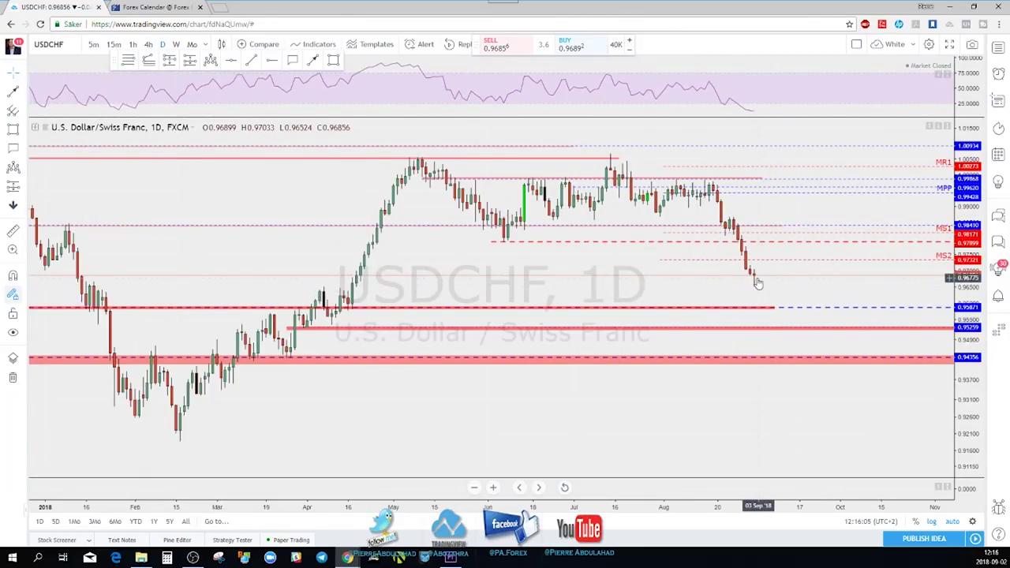
{"action": "scroll", "coordinate": [674, 264], "scroll_direction": "down", "scroll_amount": 3}
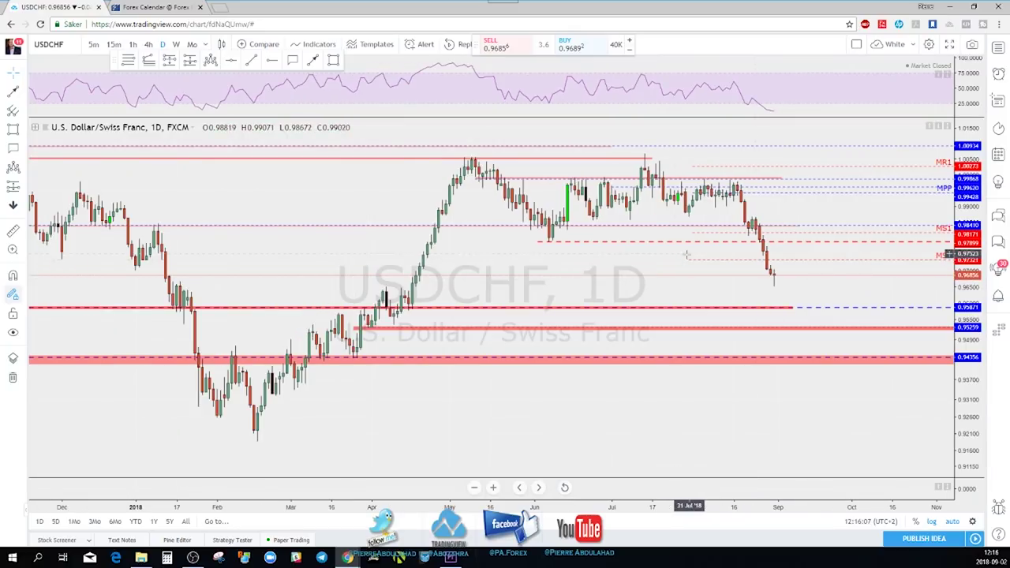
{"action": "scroll", "coordinate": [623, 255], "scroll_direction": "down", "scroll_amount": 1}
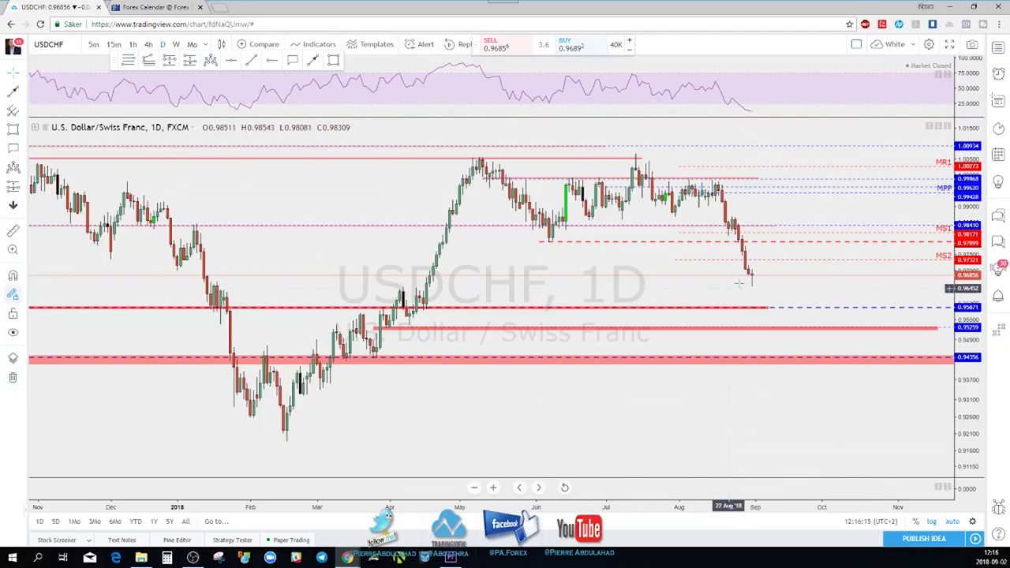
- Draw a trial arrow path on daily USDCHF from about 0.9687 down to 0.9594 and up to 0.9684, and delete it
{"action": "left_click", "coordinate": [312, 60]}
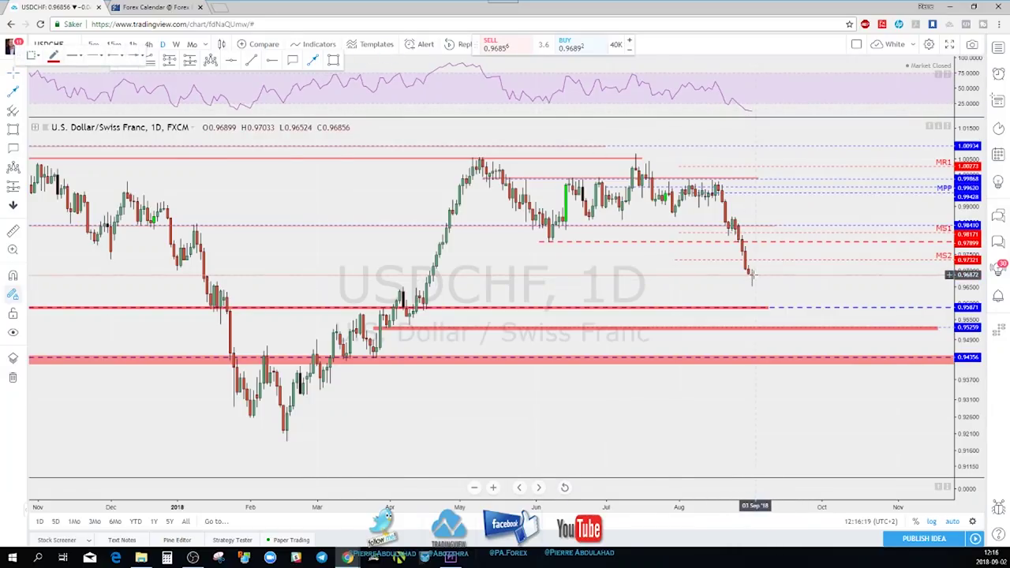
{"action": "left_click", "coordinate": [755, 275]}
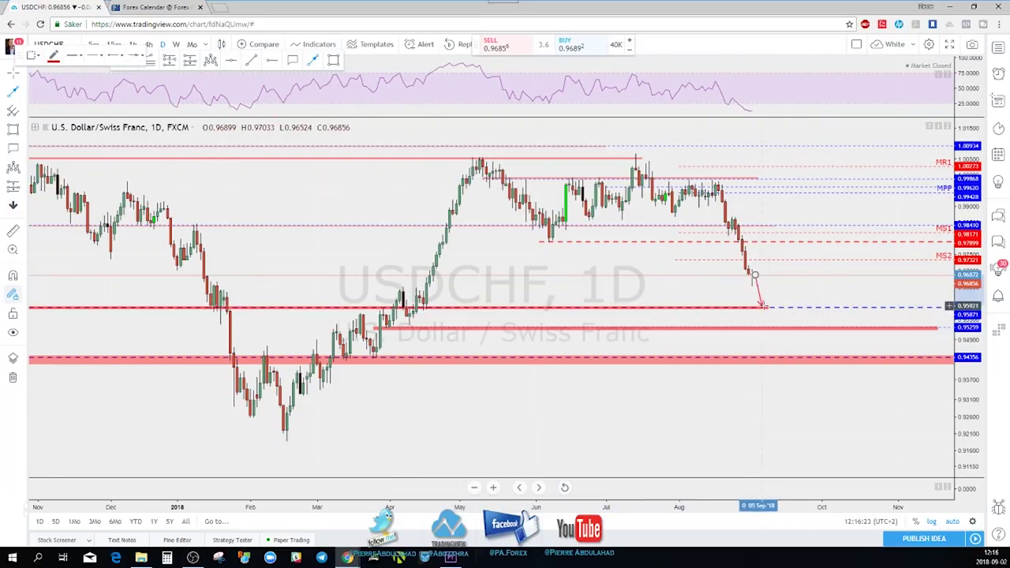
{"action": "left_click", "coordinate": [766, 306]}
{"action": "double_click", "coordinate": [778, 277]}
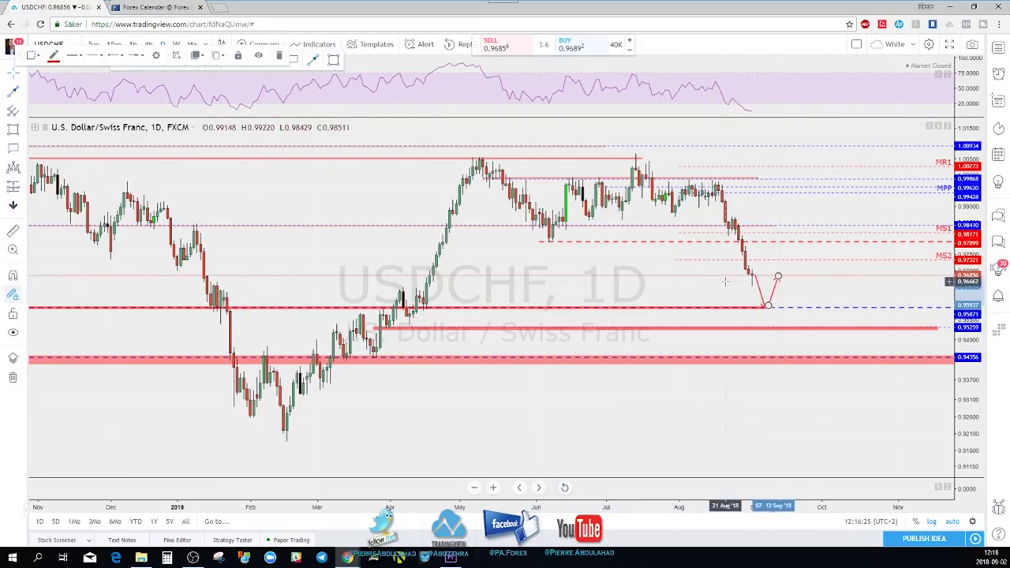
{"action": "left_click", "coordinate": [725, 282]}
{"action": "scroll", "coordinate": [725, 282], "scroll_direction": "down", "scroll_amount": 5}
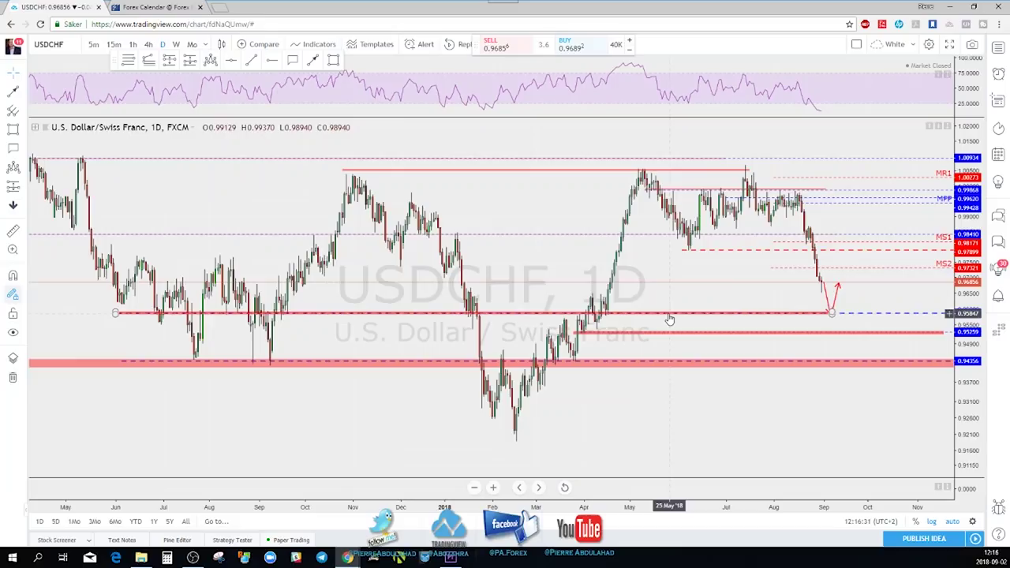
{"action": "scroll", "coordinate": [724, 321], "scroll_direction": "up", "scroll_amount": 3}
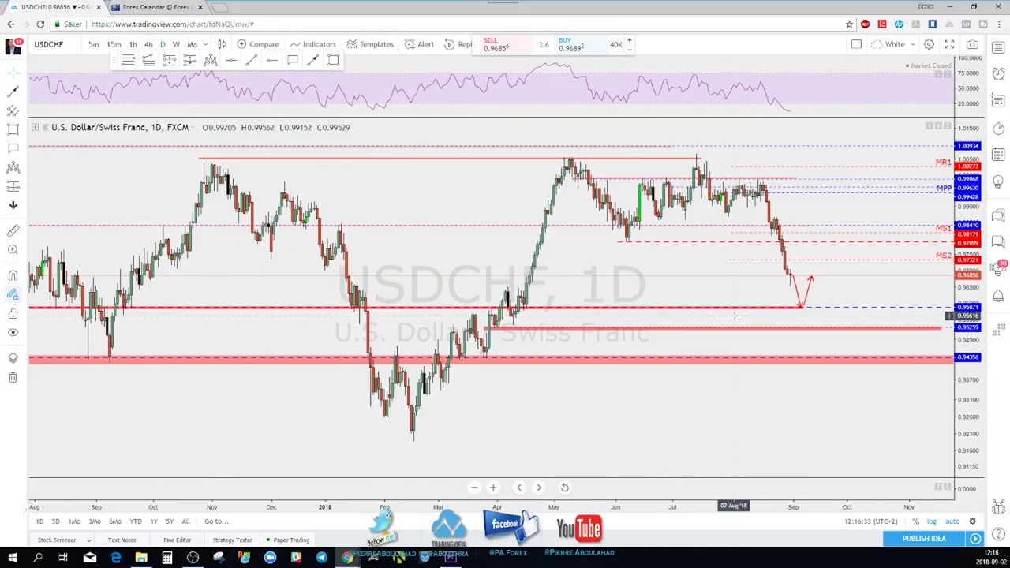
{"action": "left_click", "coordinate": [771, 302]}
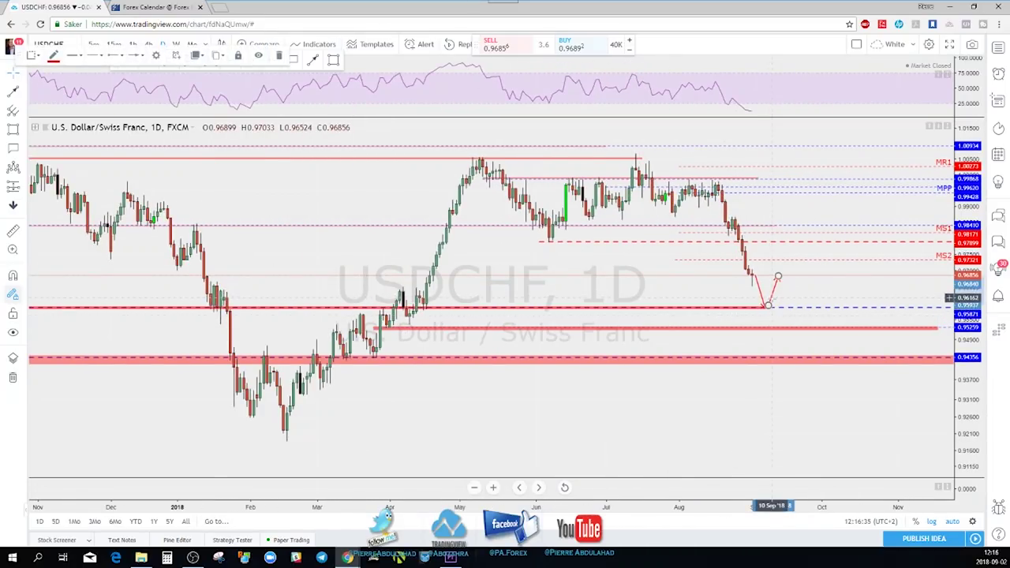
{"action": "key", "text": "Delete"}
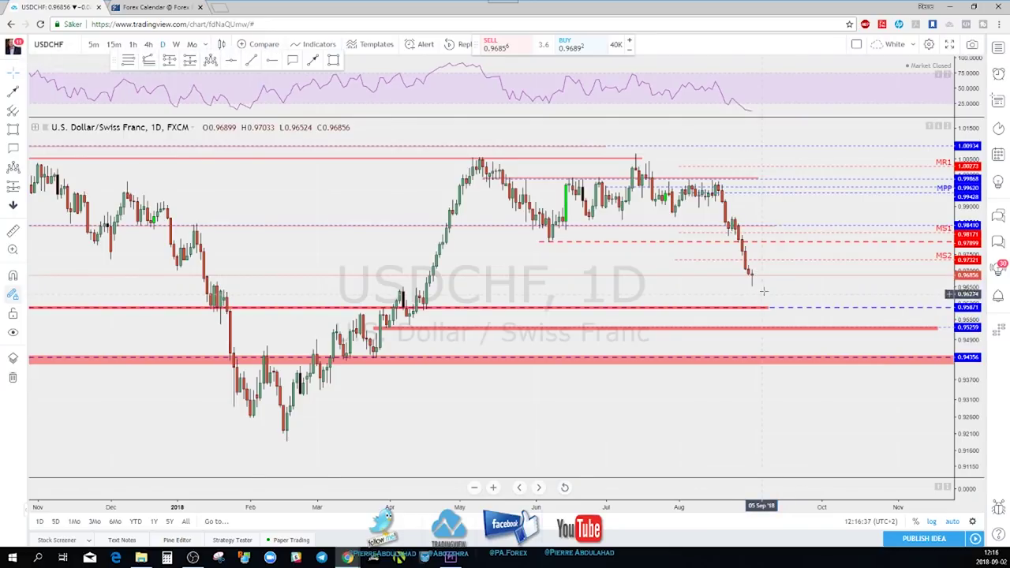
- Sketch an alternative arrow path from about 0.9689 up to 0.9790 and down to 0.9613 on daily USDCHF, and remove it
{"action": "scroll", "coordinate": [764, 292], "scroll_direction": "up", "scroll_amount": 2}
{"action": "left_click", "coordinate": [313, 60]}
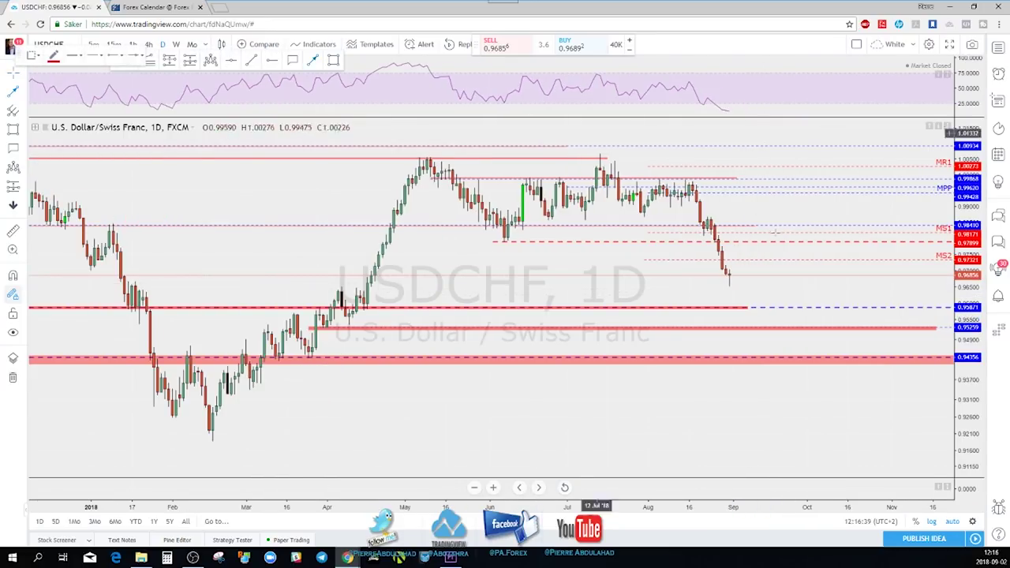
{"action": "left_click", "coordinate": [732, 274]}
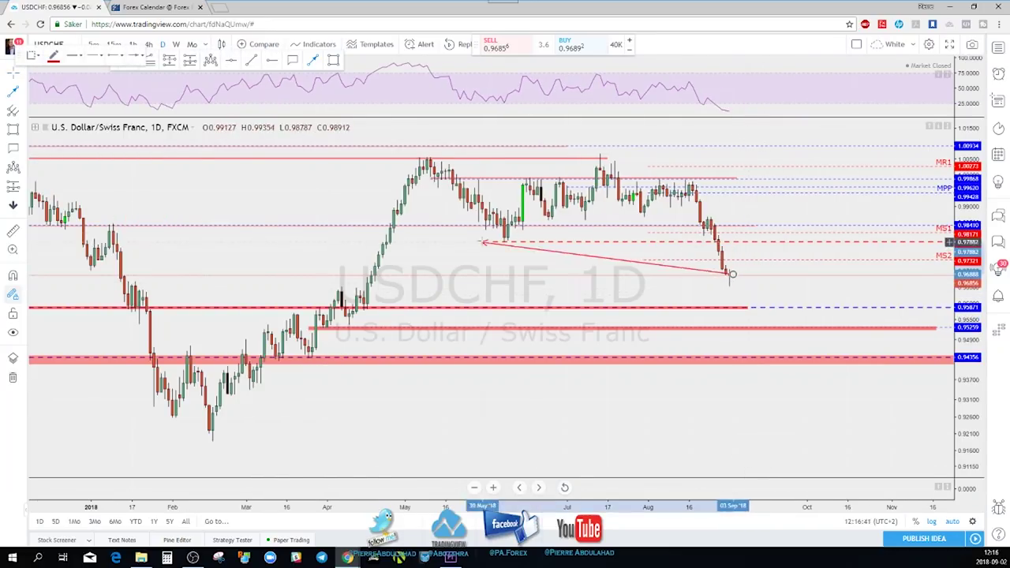
{"action": "left_click", "coordinate": [747, 241]}
{"action": "double_click", "coordinate": [777, 297]}
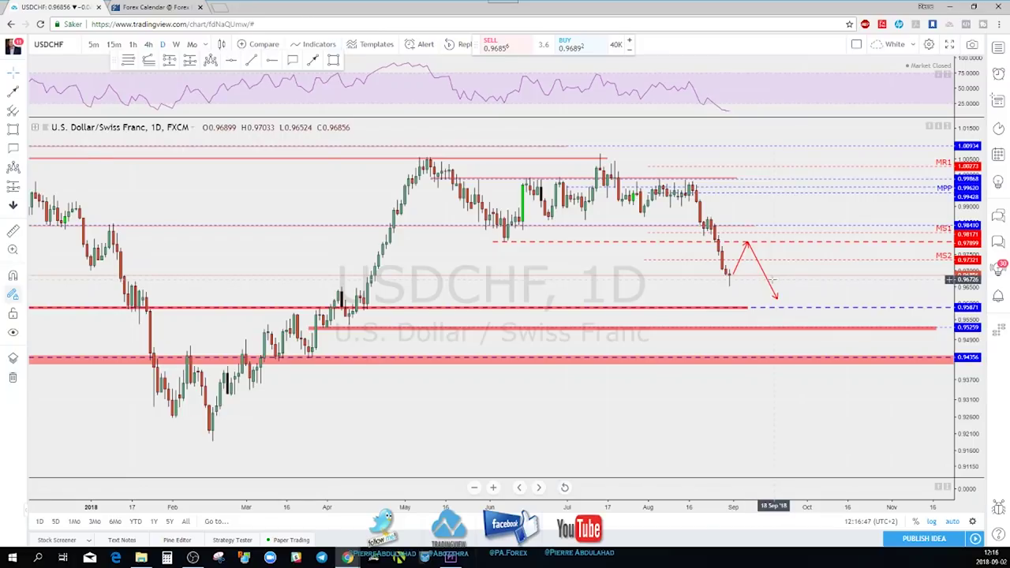
{"action": "left_click", "coordinate": [768, 285]}
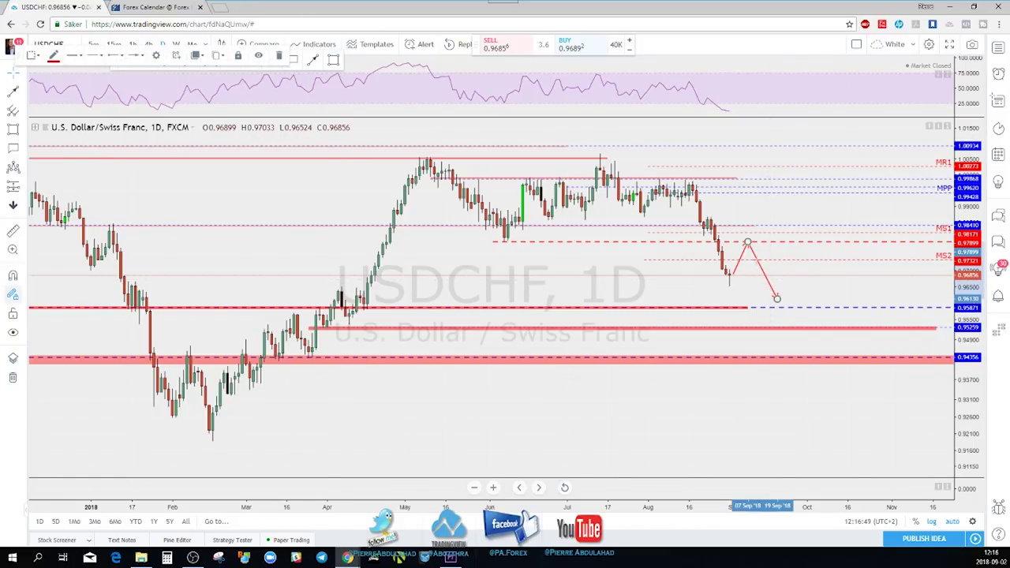
{"action": "key", "text": "Delete"}
{"action": "scroll", "coordinate": [764, 244], "scroll_direction": "down", "scroll_amount": 1}
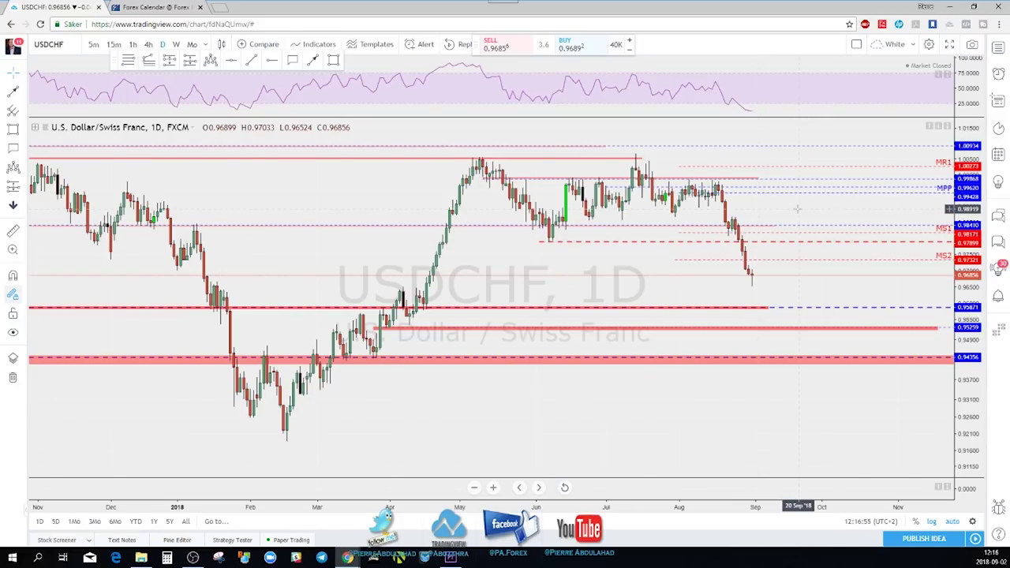
- Open the AUDJPY chart
{"action": "key", "text": "space"}
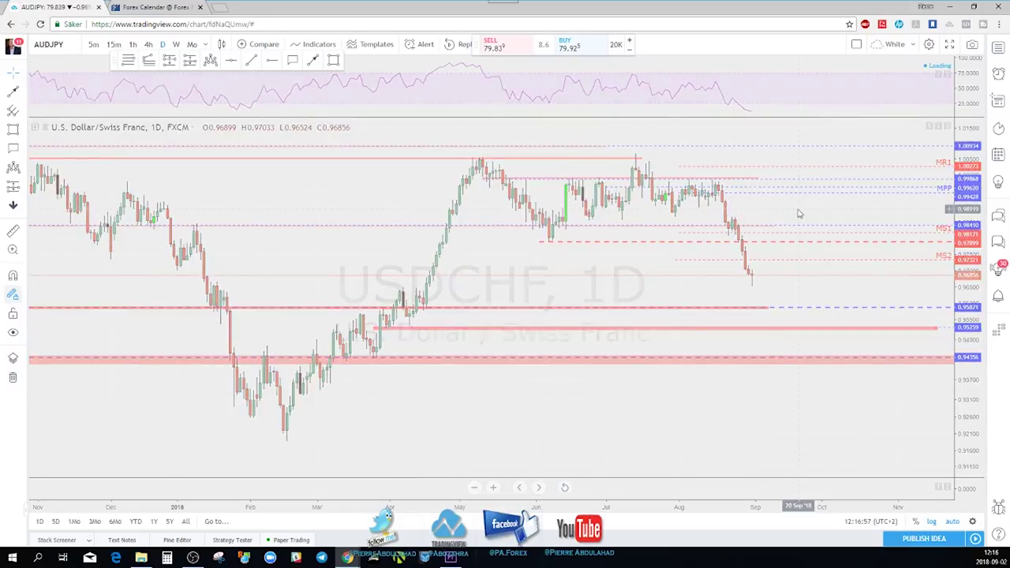